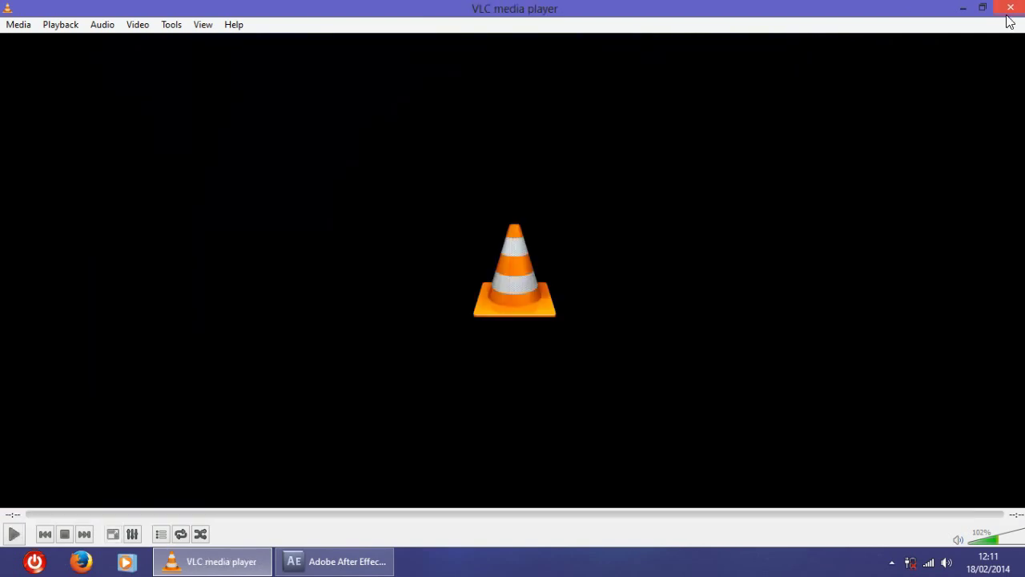
# Close the media player and move the Finished Intro video from the desktop to the Recycle Bin.
pyautogui.click(1011, 8)
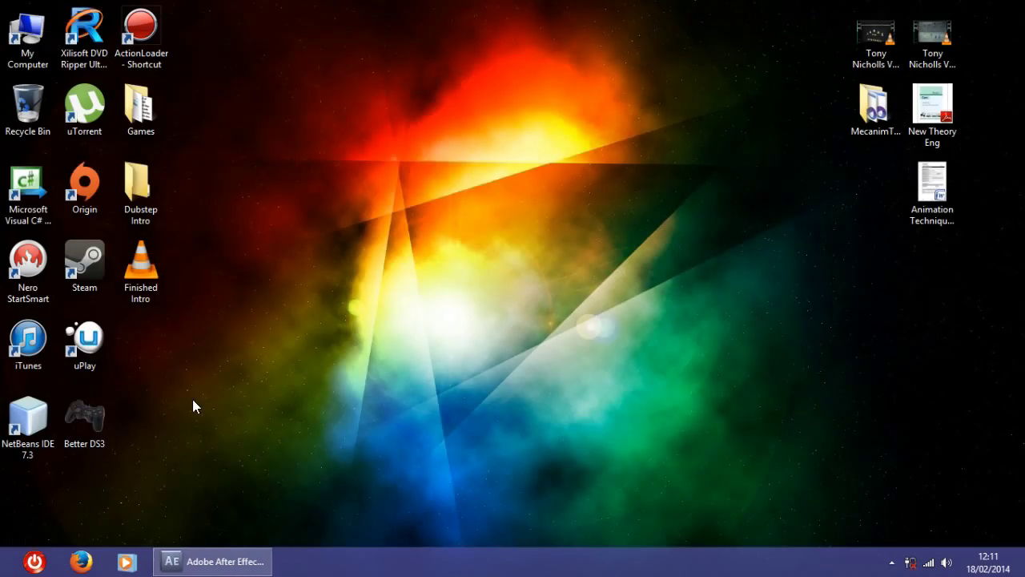
pyautogui.moveTo(153, 277); pyautogui.dragTo(45, 114)
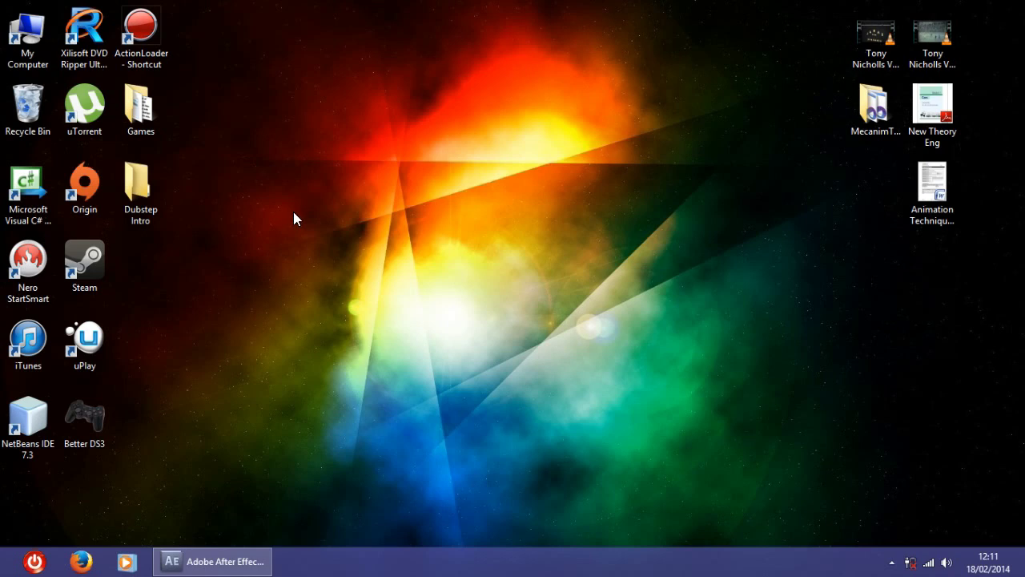
# Switch to After Effects and create a composition named "part 1" with a duration of 0:00:15:28.
pyautogui.click(212, 560)
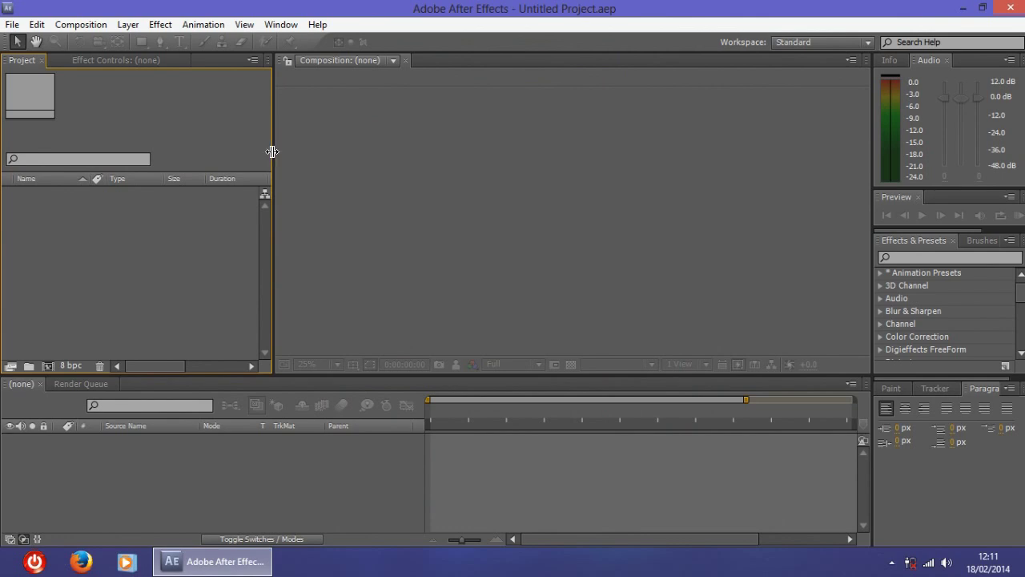
pyautogui.doubleClick(97, 258)
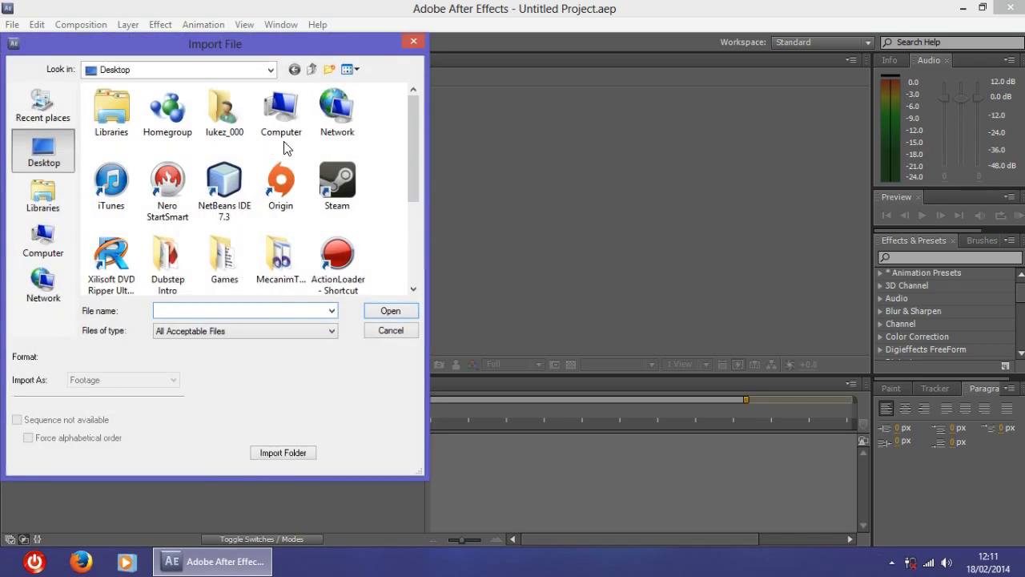
pyautogui.click(411, 41)
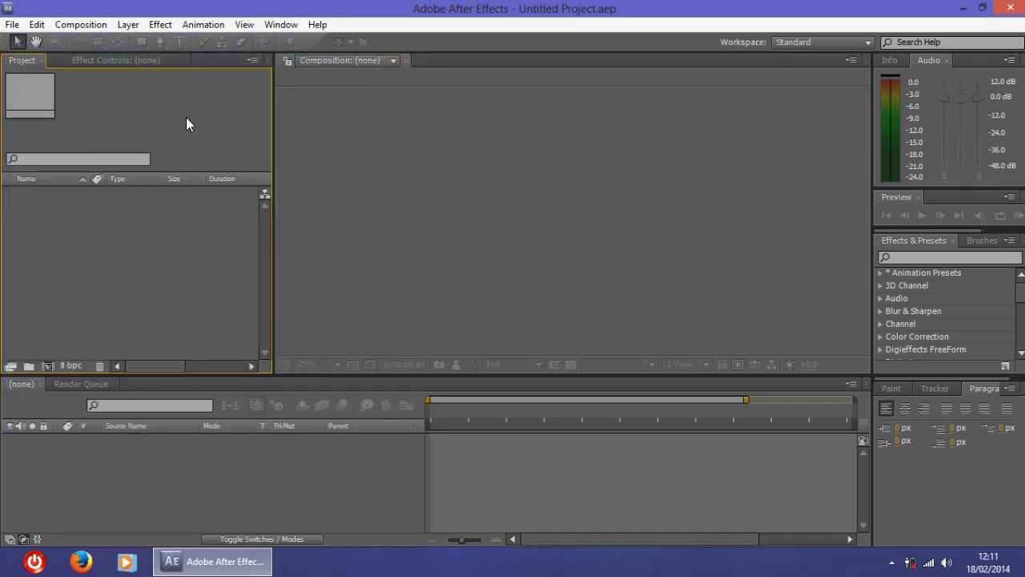
pyautogui.click(102, 26)
pyautogui.click(118, 42)
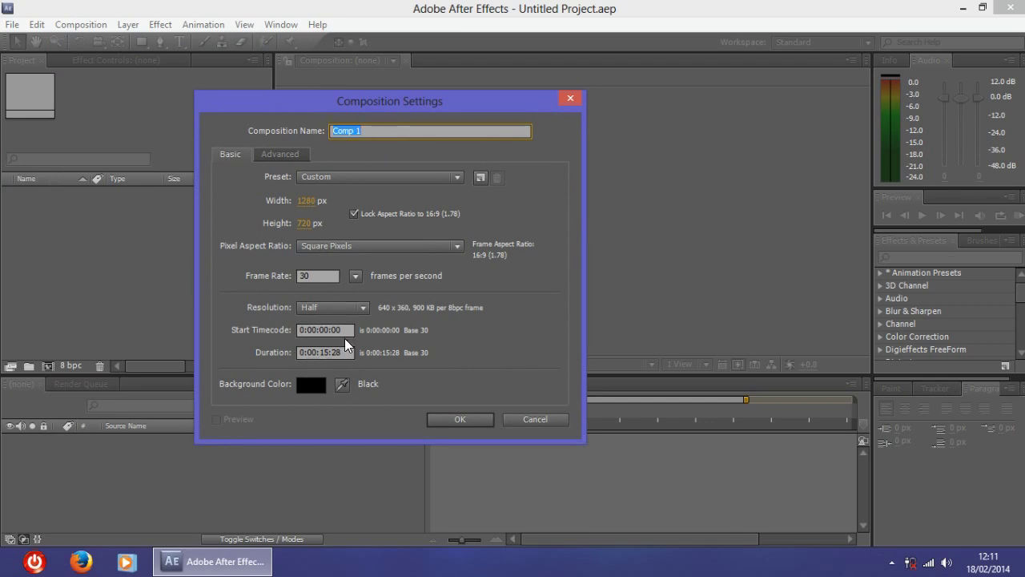
pyautogui.write('part')
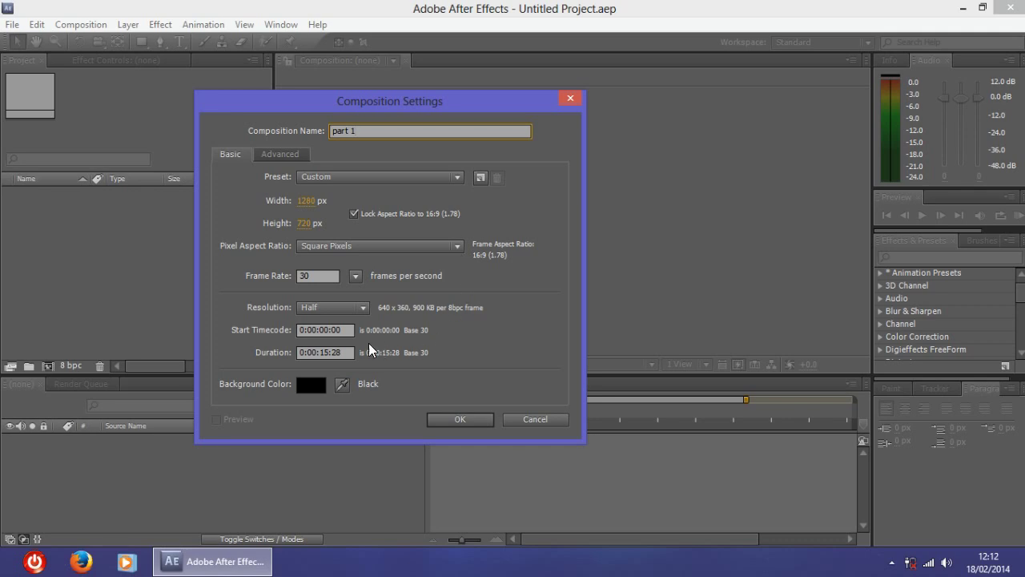
pyautogui.click(338, 353)
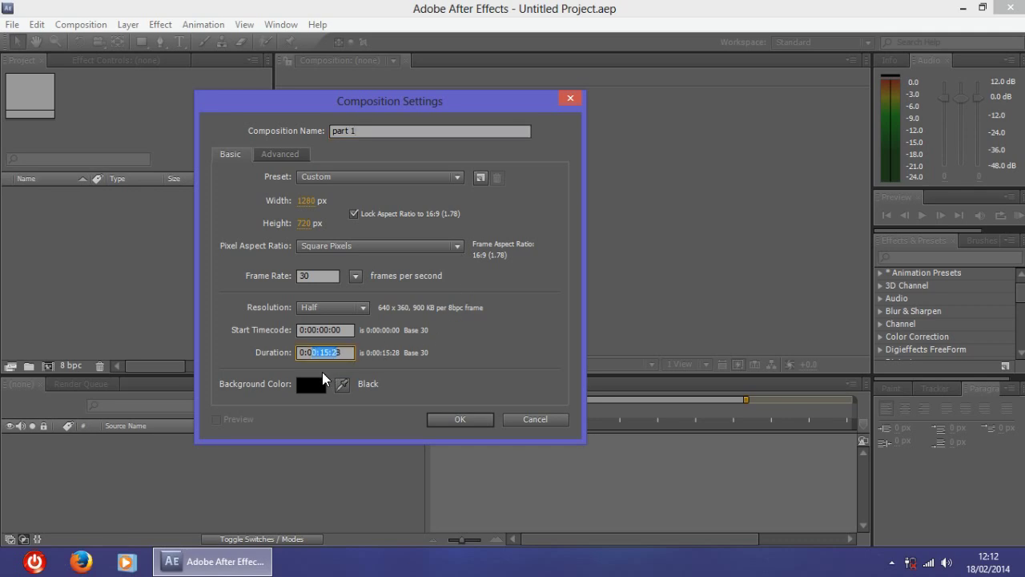
pyautogui.click(347, 353)
pyautogui.click(460, 416)
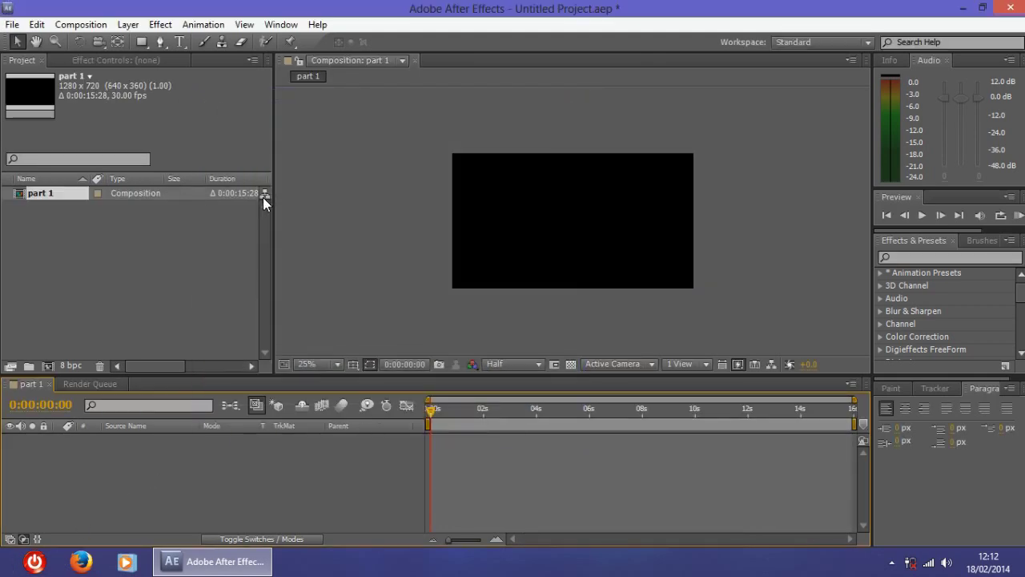
# Import the dubstep intro music and vid logo files from the desktop's Dubstep Intro folder into the project.
pyautogui.click(167, 249)
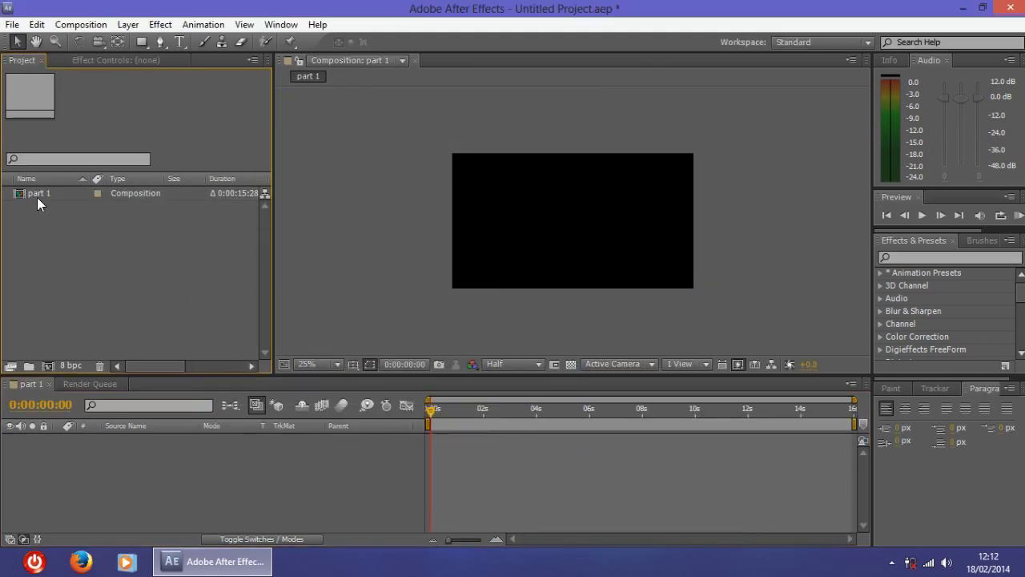
pyautogui.click(223, 481)
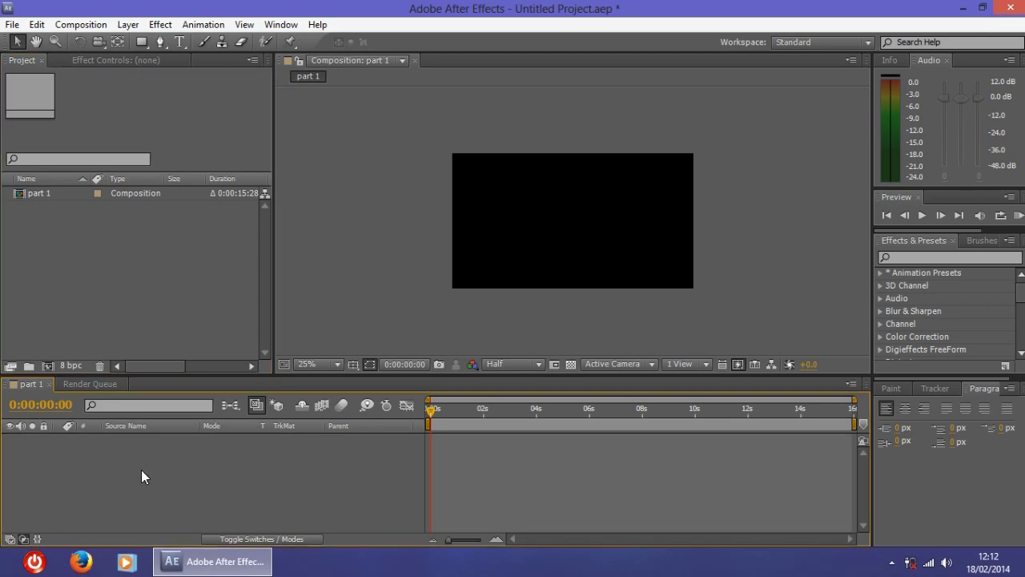
pyautogui.doubleClick(114, 273)
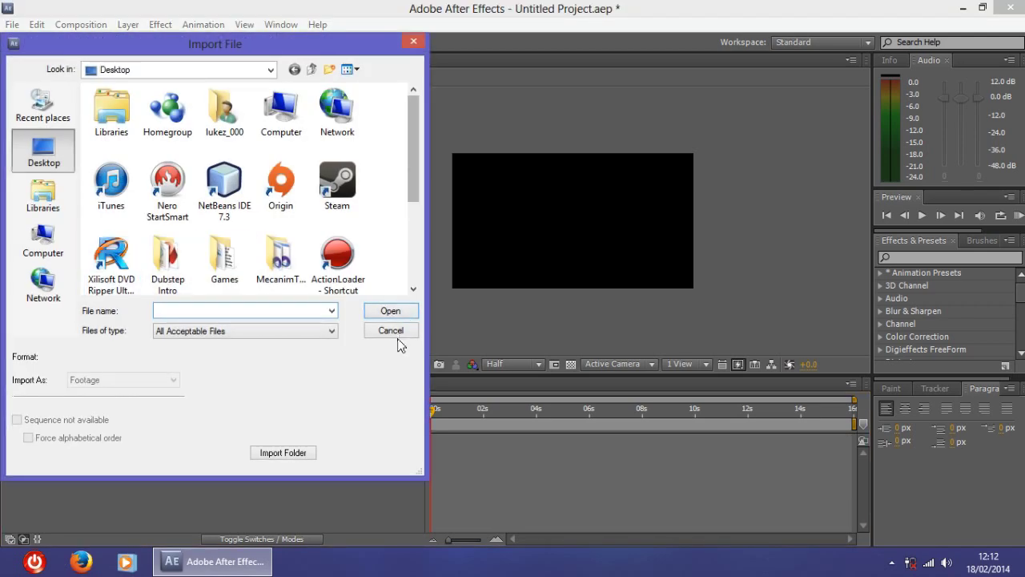
pyautogui.click(388, 330)
pyautogui.doubleClick(124, 265)
pyautogui.moveTo(404, 151); pyautogui.dragTo(414, 218)
pyautogui.doubleClick(167, 120)
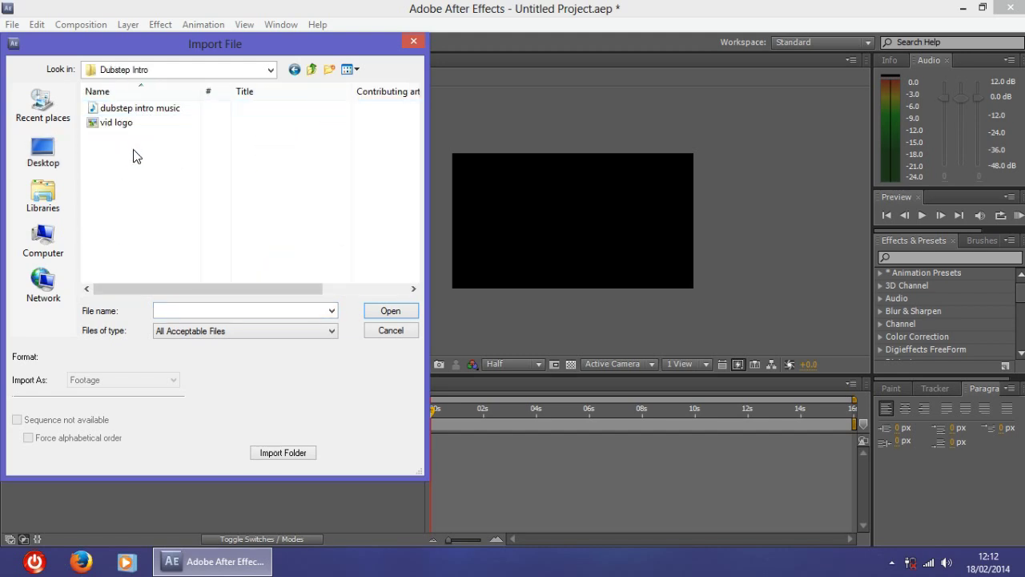
pyautogui.moveTo(134, 156); pyautogui.dragTo(89, 104)
pyautogui.click(390, 311)
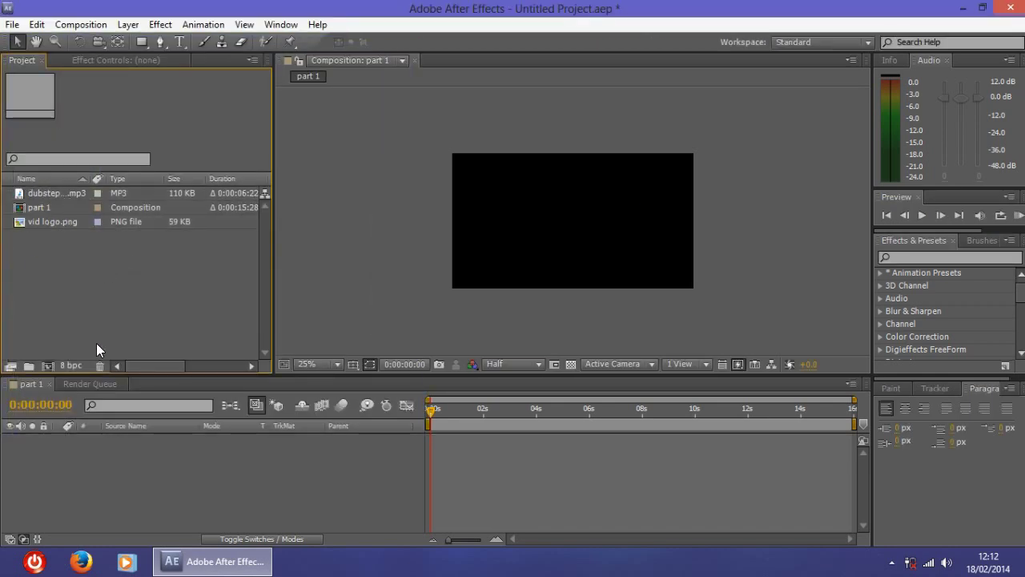
# Add the dubstep intro music to the part 1 timeline and place the current-time indicator at 0:00:00:00.
pyautogui.click(49, 221)
pyautogui.click(61, 252)
pyautogui.moveTo(36, 194); pyautogui.dragTo(96, 471)
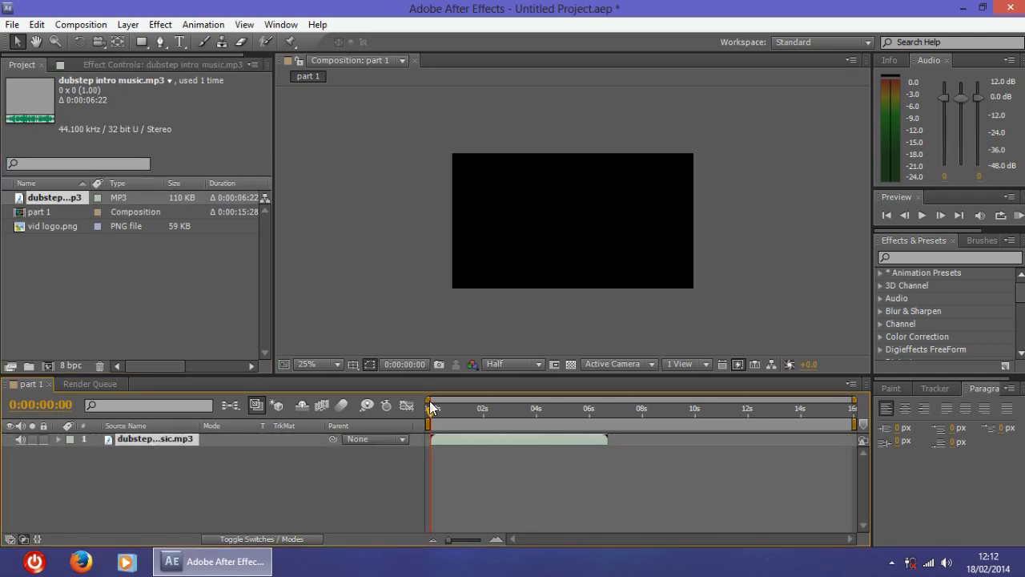
pyautogui.moveTo(430, 408)
pyautogui.mouseDown()
pyautogui.moveTo(601, 408)
pyautogui.moveTo(420, 414)
pyautogui.mouseUp()
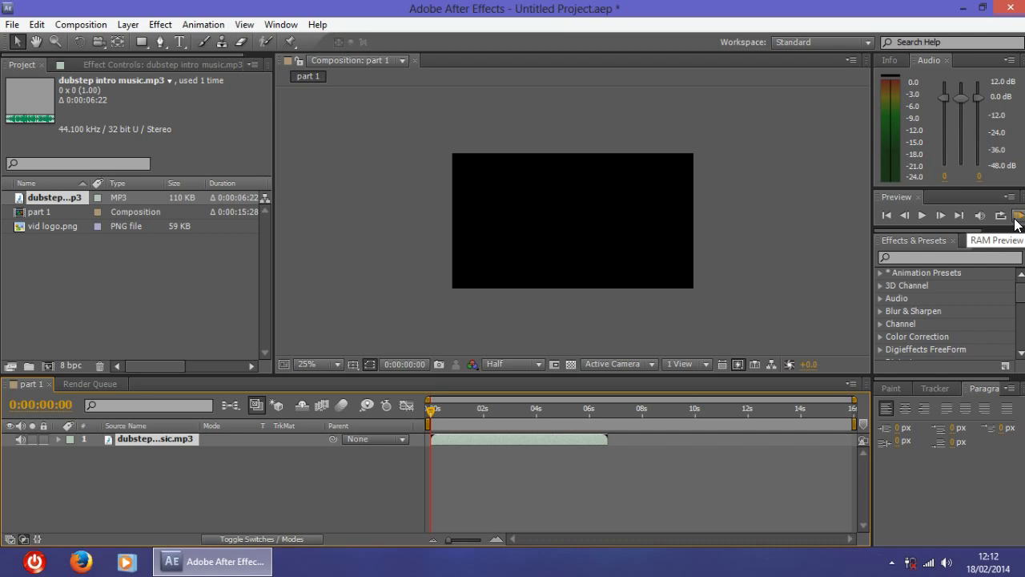
# Expand the music layer's audio properties to display its waveform.
pyautogui.click(58, 441)
pyautogui.click(67, 451)
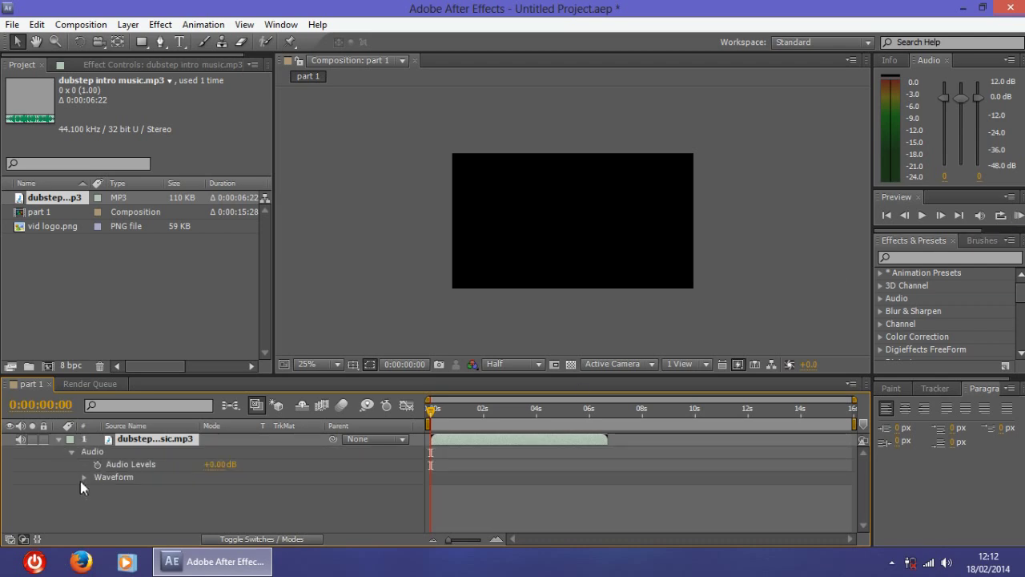
pyautogui.click(83, 477)
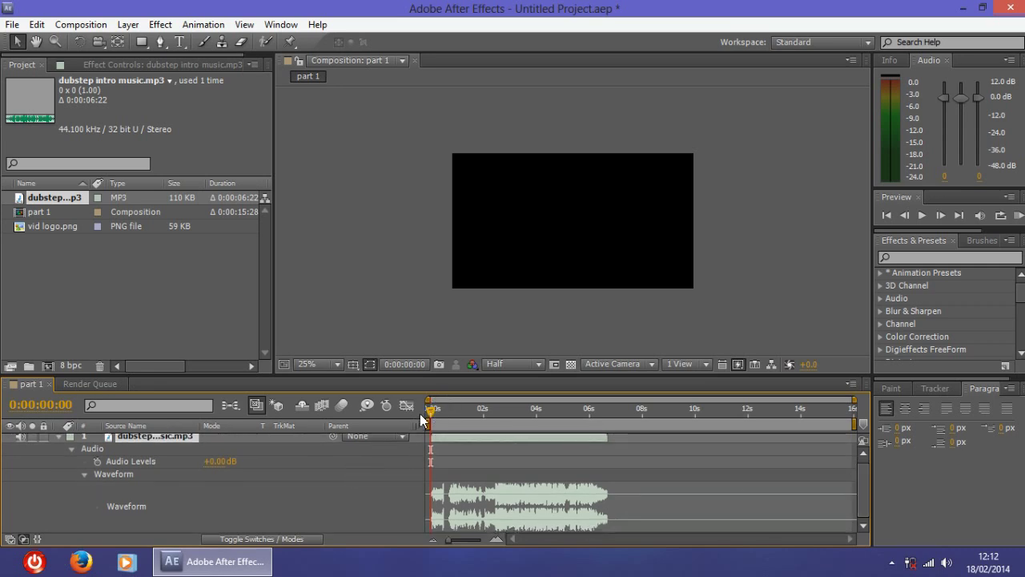
# Trim the start of the music layer to the silent gap at about 0:00:00:18 and slide the layer back to the composition start.
pyautogui.moveTo(431, 412); pyautogui.dragTo(446, 417)
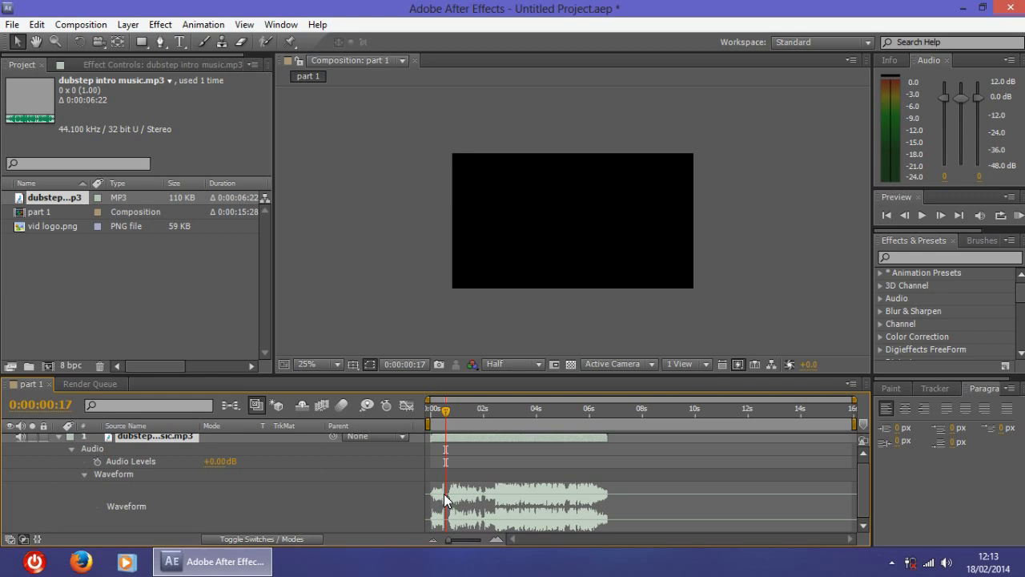
pyautogui.scroll(3, 449, 509)
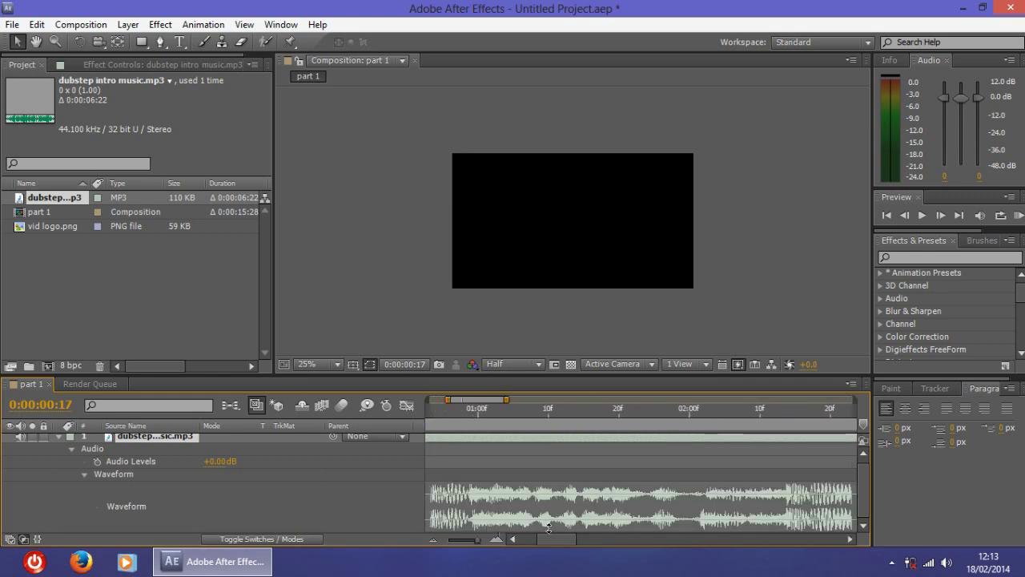
pyautogui.moveTo(560, 539); pyautogui.dragTo(542, 539)
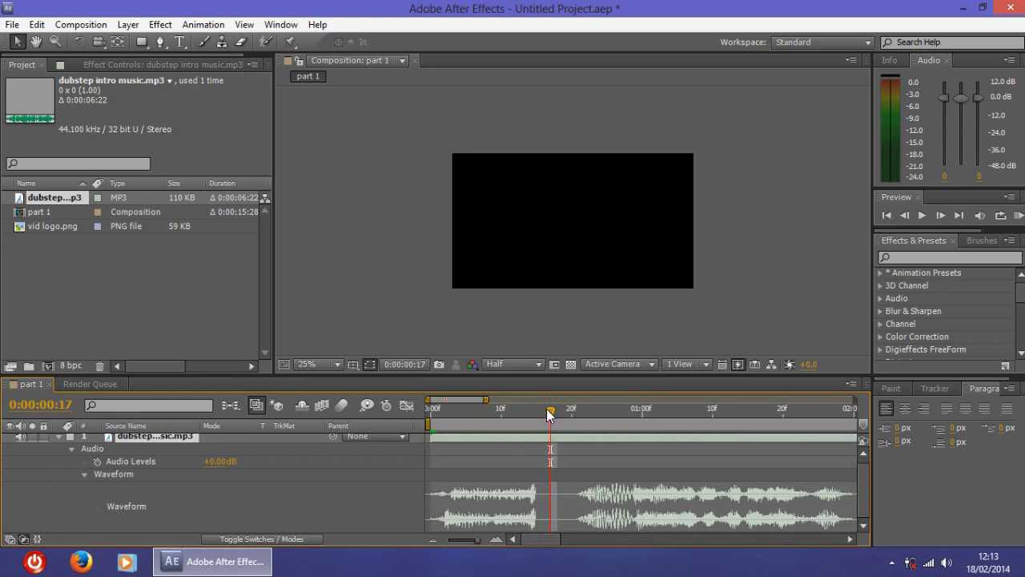
pyautogui.moveTo(552, 413); pyautogui.dragTo(558, 411)
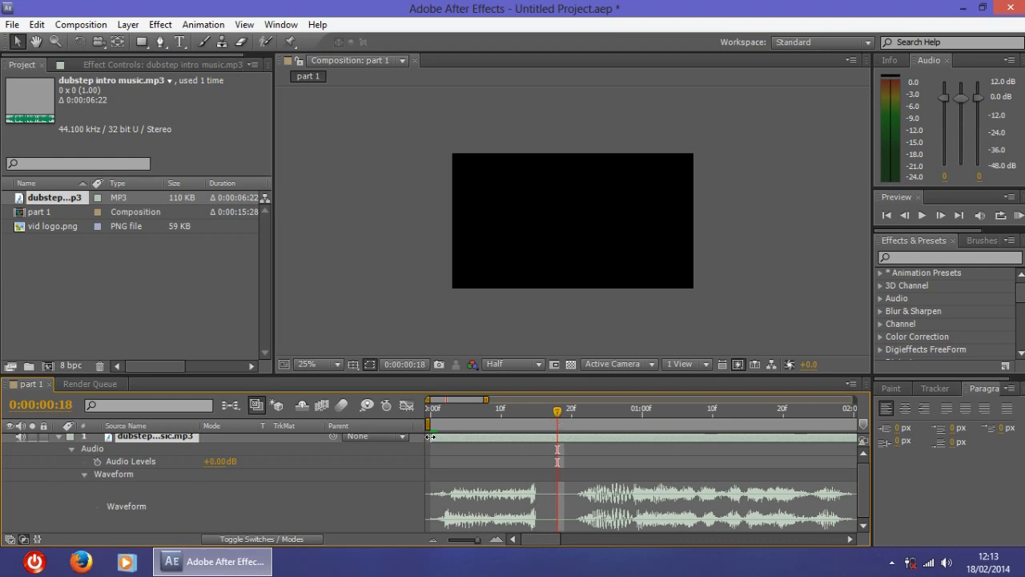
pyautogui.moveTo(430, 437); pyautogui.dragTo(554, 442)
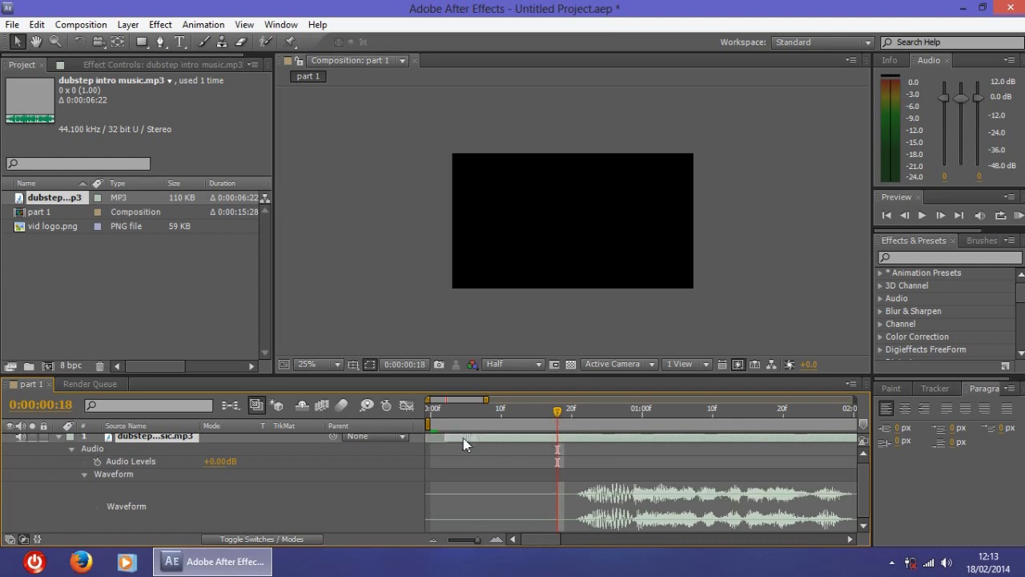
pyautogui.moveTo(464, 438); pyautogui.dragTo(450, 438)
pyautogui.scroll(-6, 488, 463)
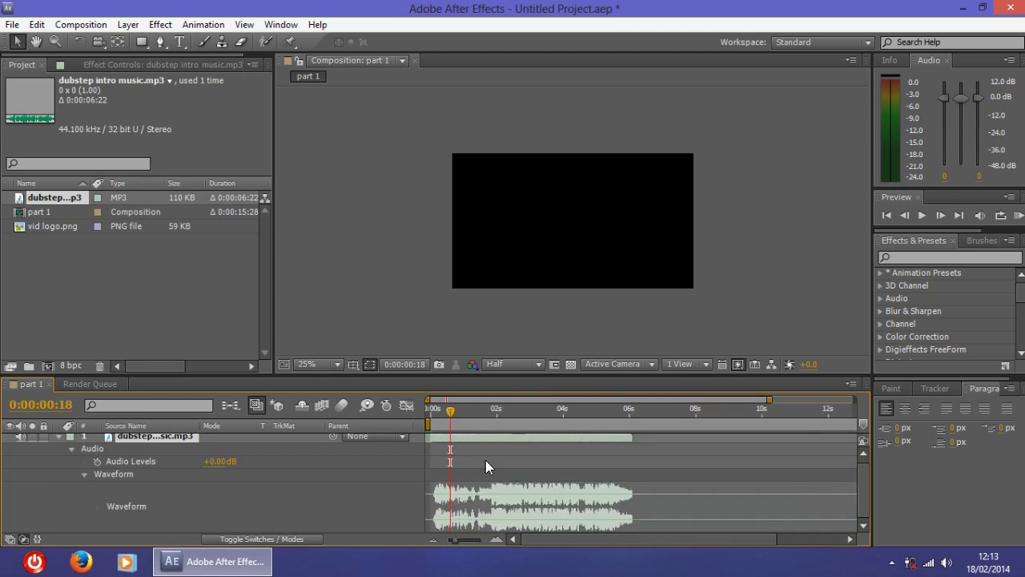
# Trim the remaining silence off the music layer's start and slide the layer back so its sound begins at 0:00:00:00.
pyautogui.scroll(9, 484, 465)
pyautogui.moveTo(528, 540); pyautogui.dragTo(524, 539)
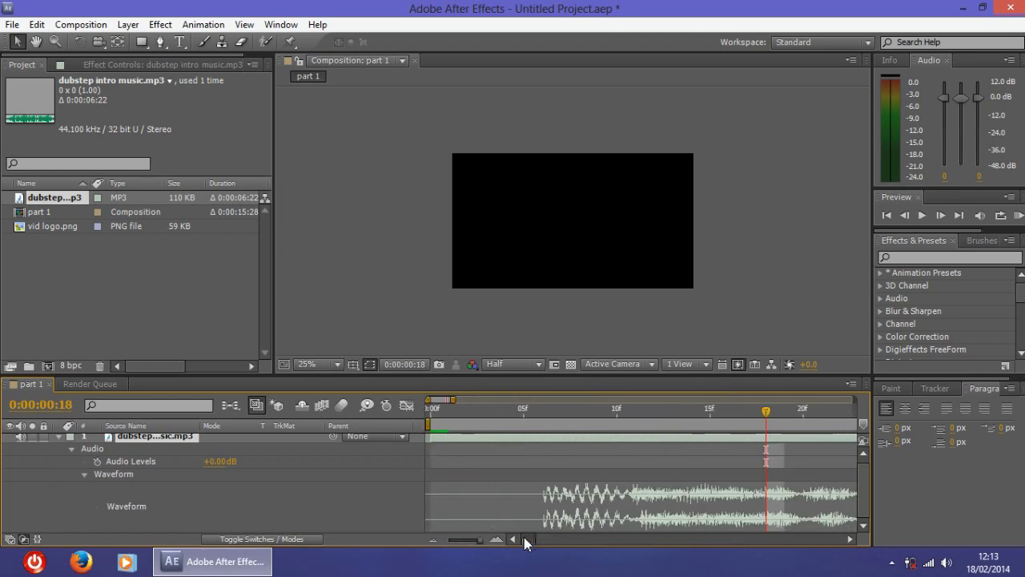
pyautogui.moveTo(428, 436); pyautogui.dragTo(464, 438)
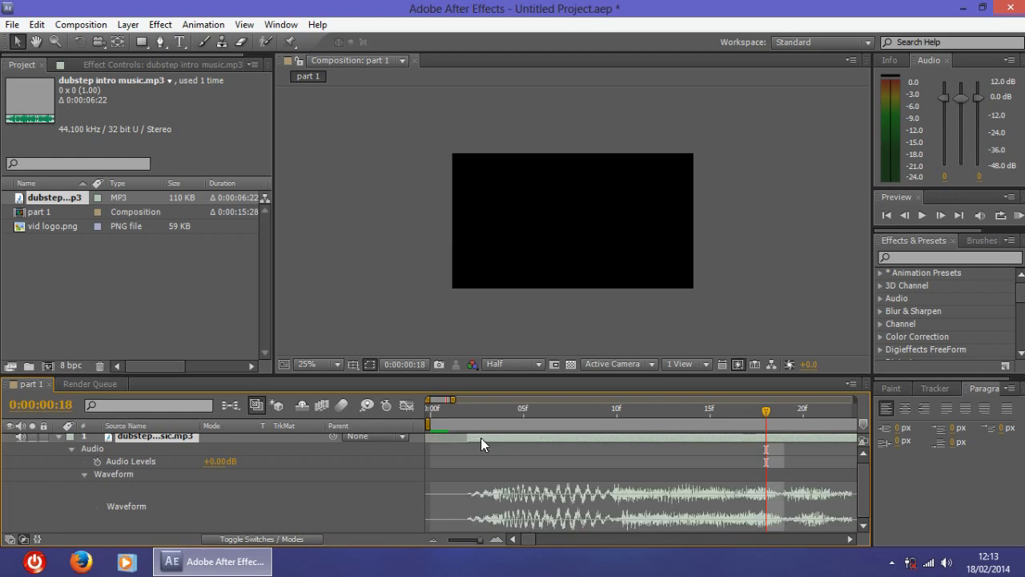
pyautogui.moveTo(481, 437); pyautogui.dragTo(446, 440)
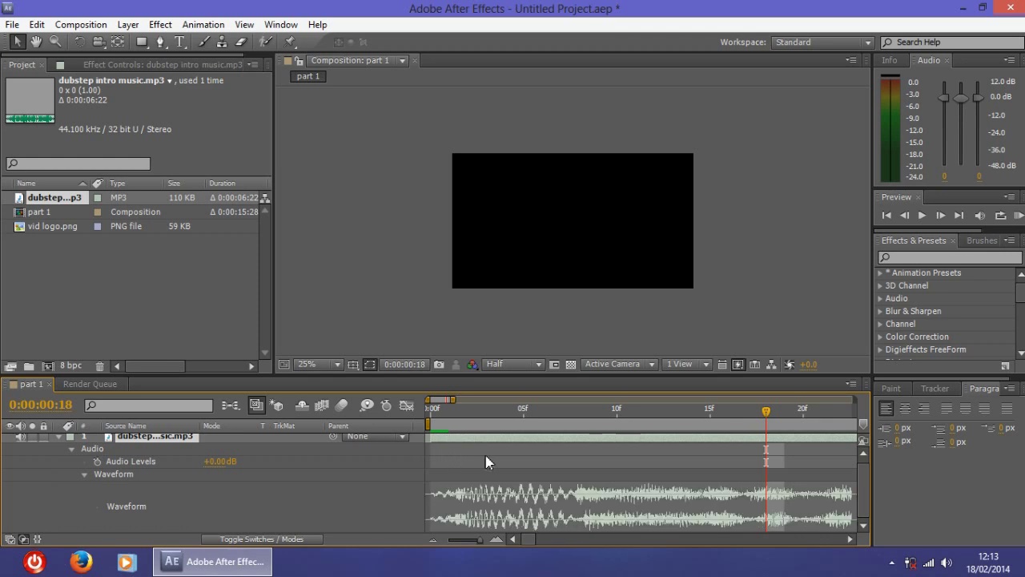
# Preview the trimmed music twice from the beginning of the composition with RAM Preview.
pyautogui.press(';')
pyautogui.moveTo(445, 409); pyautogui.dragTo(424, 409)
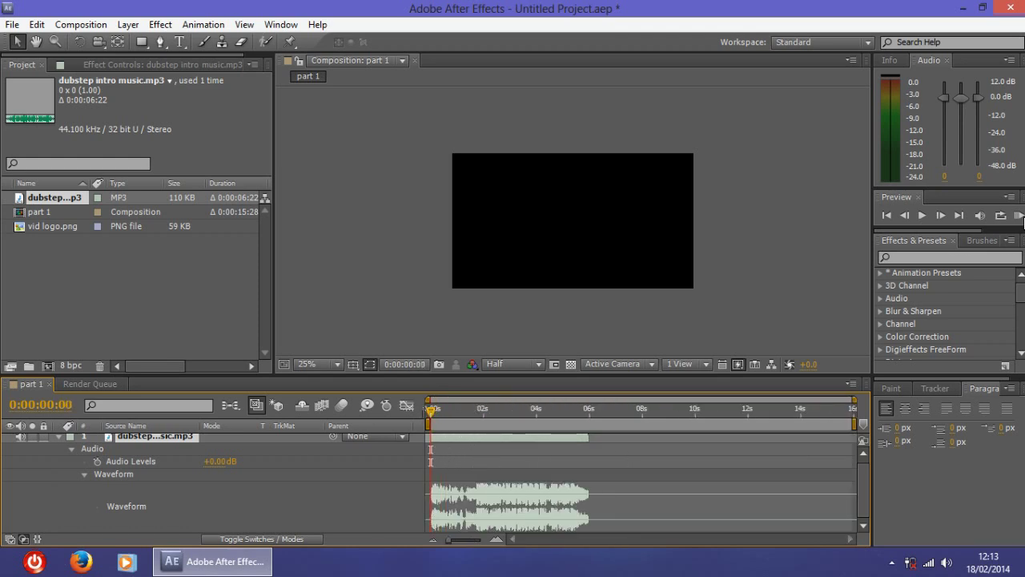
pyautogui.click(1016, 214)
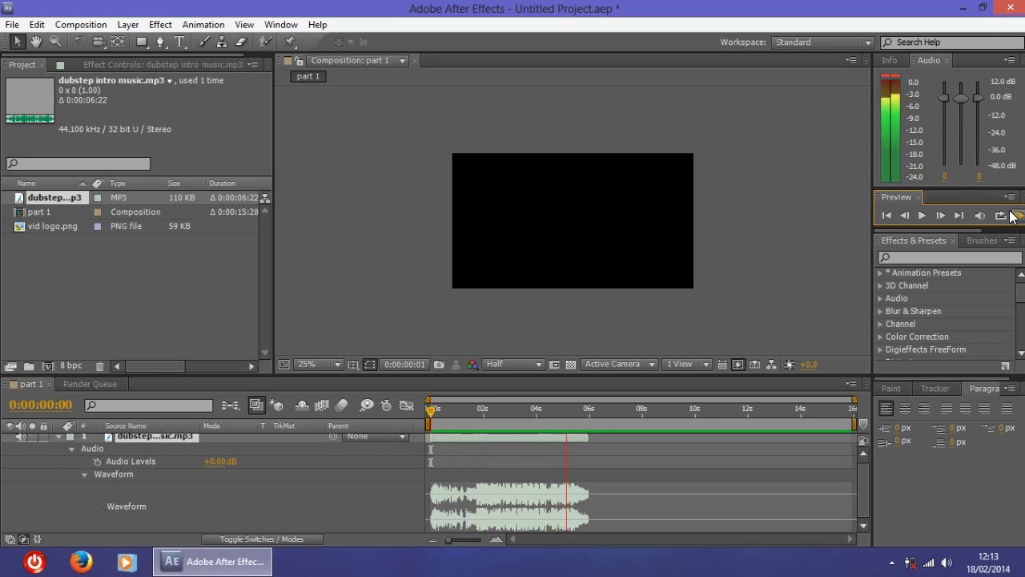
pyautogui.press('space')
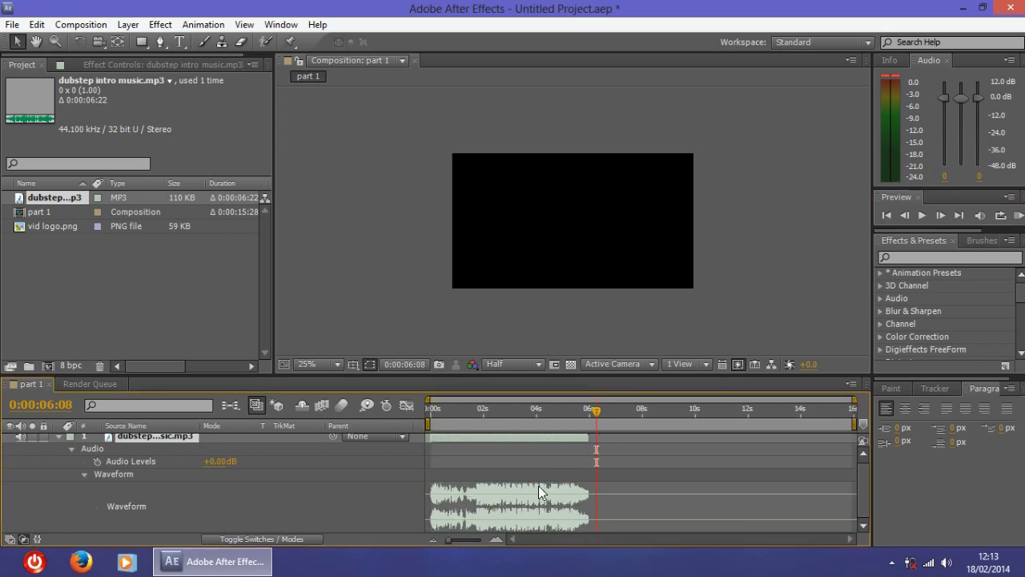
pyautogui.moveTo(596, 409); pyautogui.dragTo(423, 414)
pyautogui.click(1015, 220)
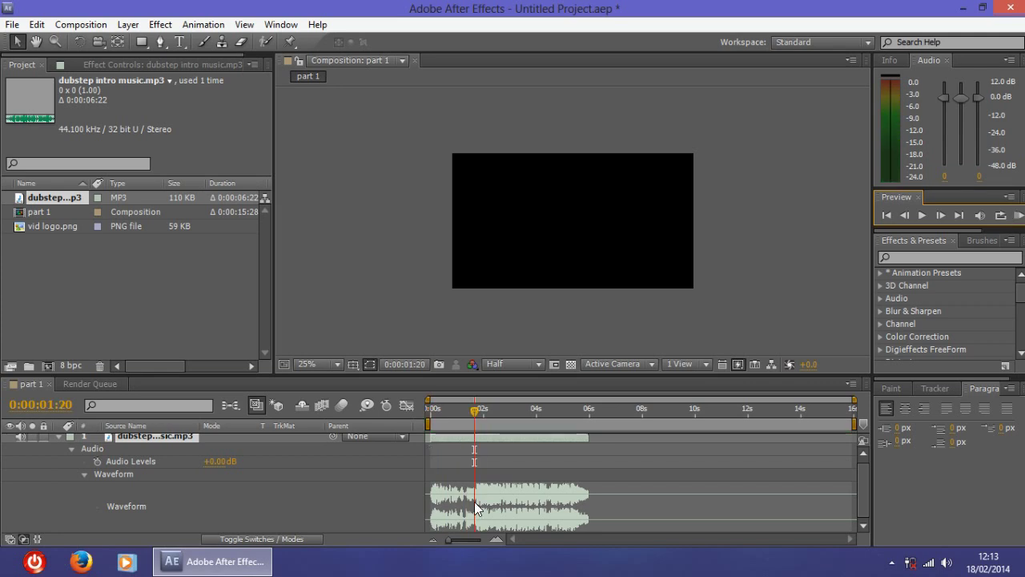
# Split the music layer at 0:00:01:21, just before the waveform becomes louder.
pyautogui.scroll(3, 471, 500)
pyautogui.moveTo(471, 412); pyautogui.dragTo(476, 414)
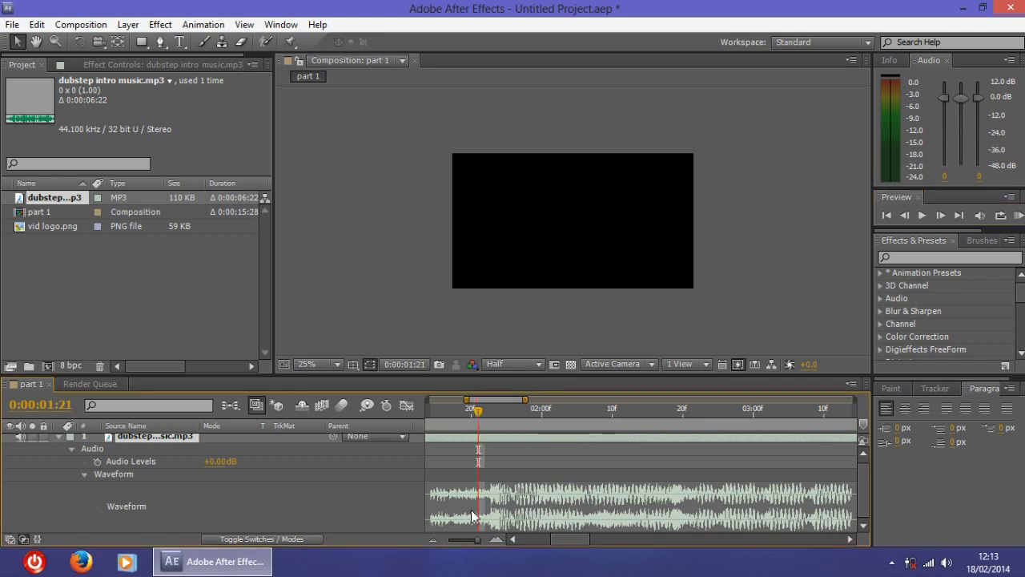
pyautogui.press('=')
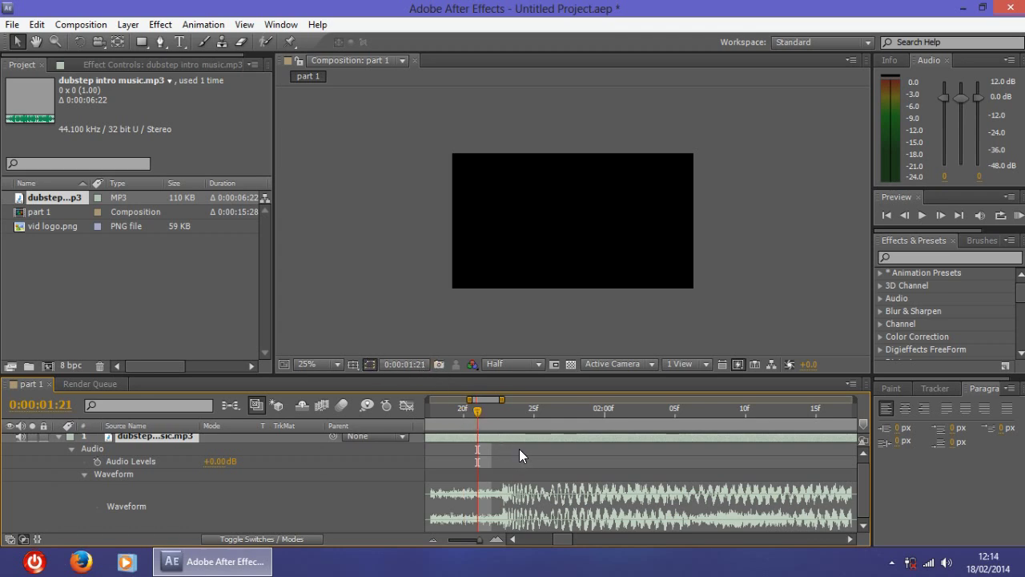
pyautogui.hotkey('ctrl', 'shift', 'd')
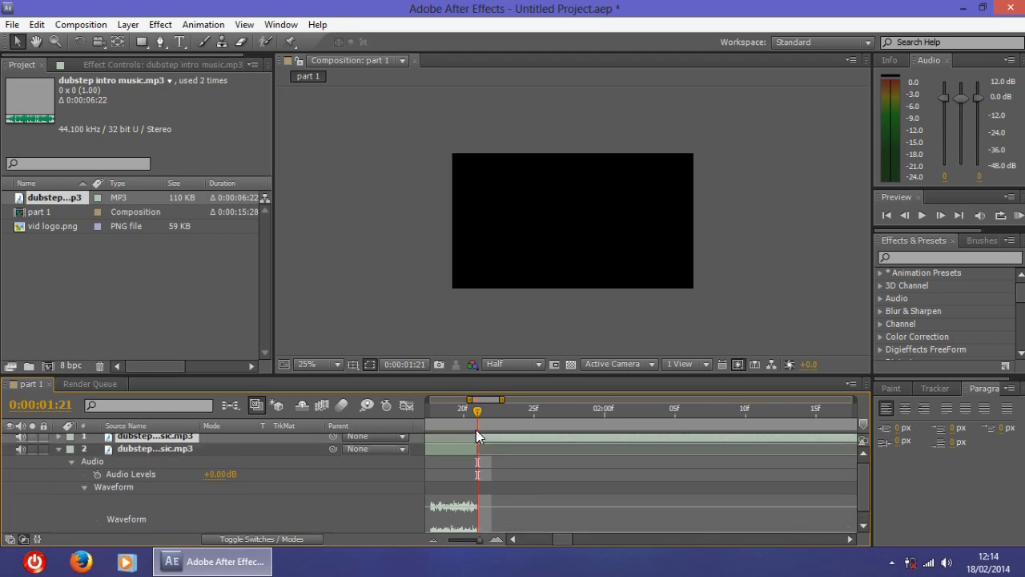
pyautogui.scroll(-4, 485, 449)
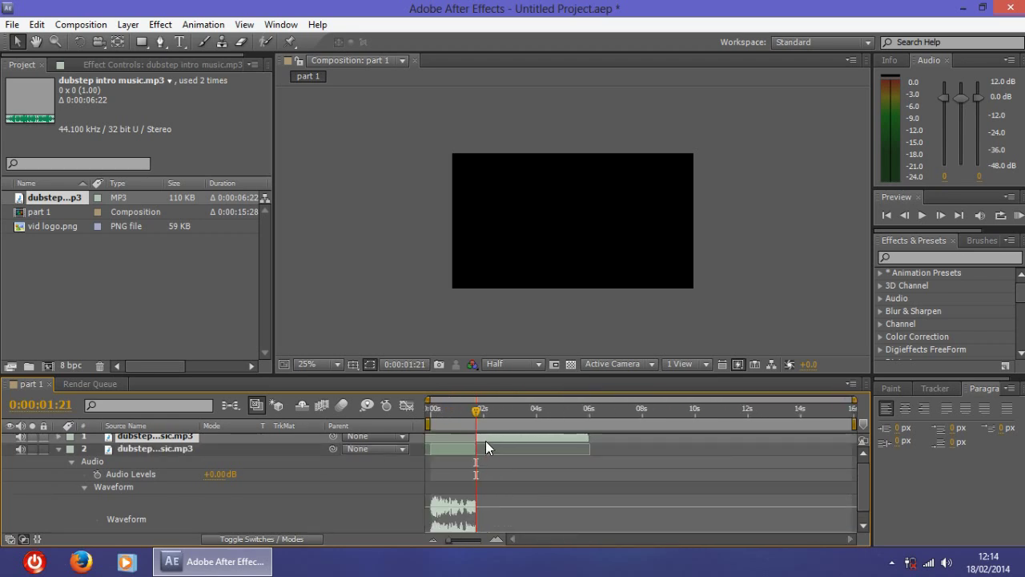
# Delete the second part of the split music layer, the part starting at 0:00:01:21.
pyautogui.scroll(2, 478, 441)
pyautogui.scroll(-3, 444, 441)
pyautogui.scroll(1, 152, 447)
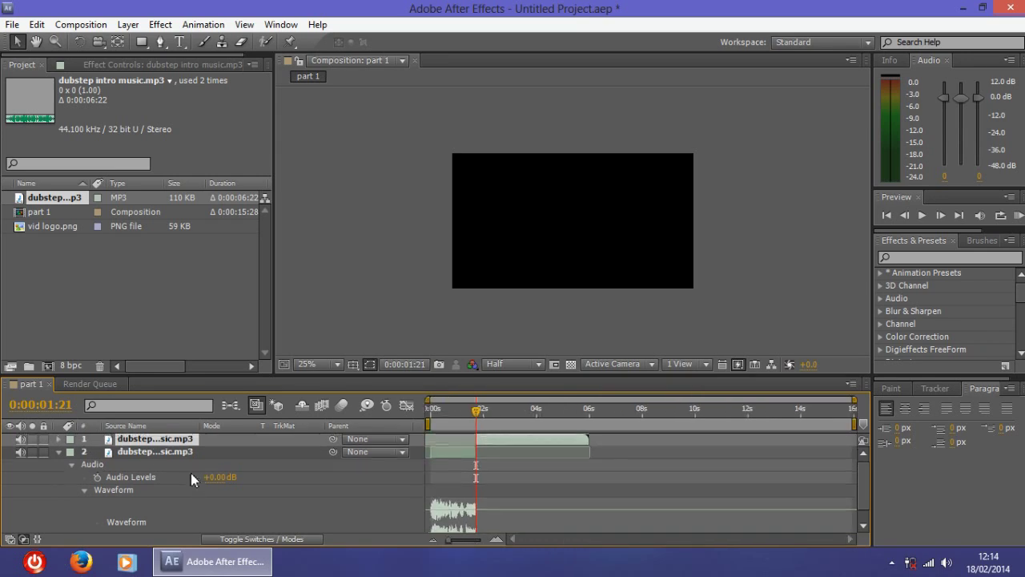
pyautogui.press('Delete')
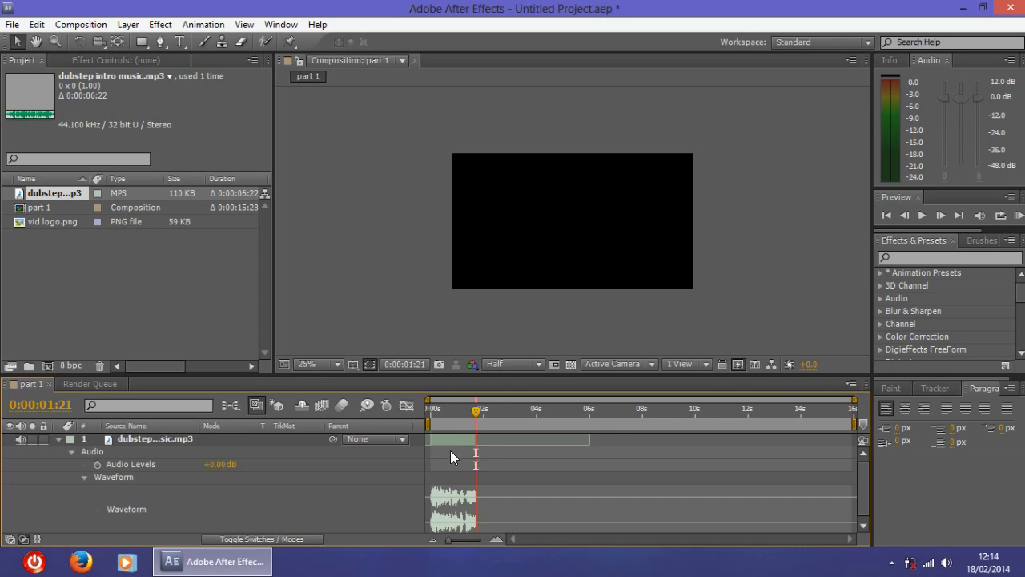
# Shorten the work area to end at about 0:00:04:26 and trim the composition to it.
pyautogui.scroll(3, 451, 450)
pyautogui.scroll(-3, 450, 451)
pyautogui.moveTo(852, 425); pyautogui.dragTo(561, 425)
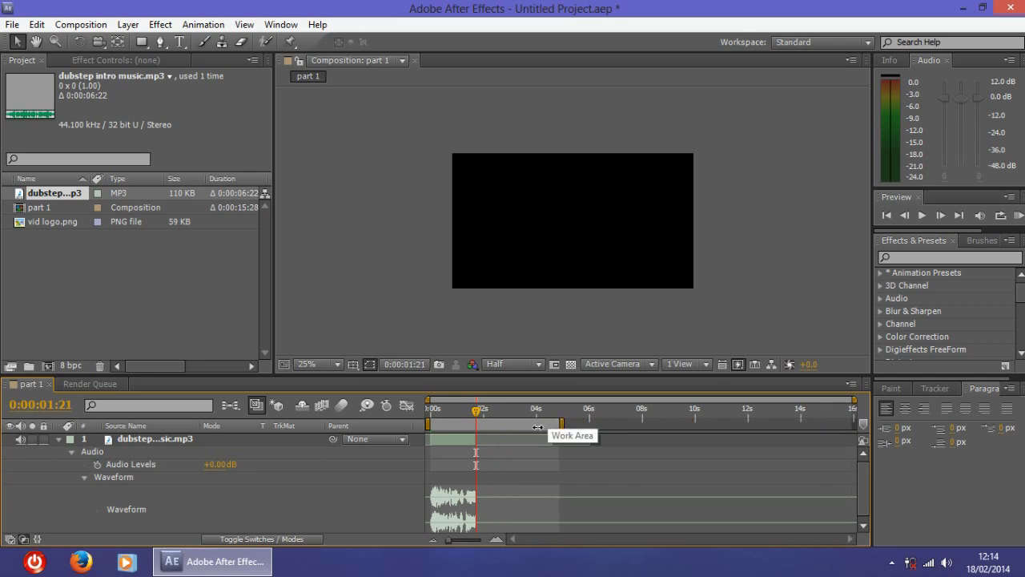
pyautogui.rightClick(544, 427)
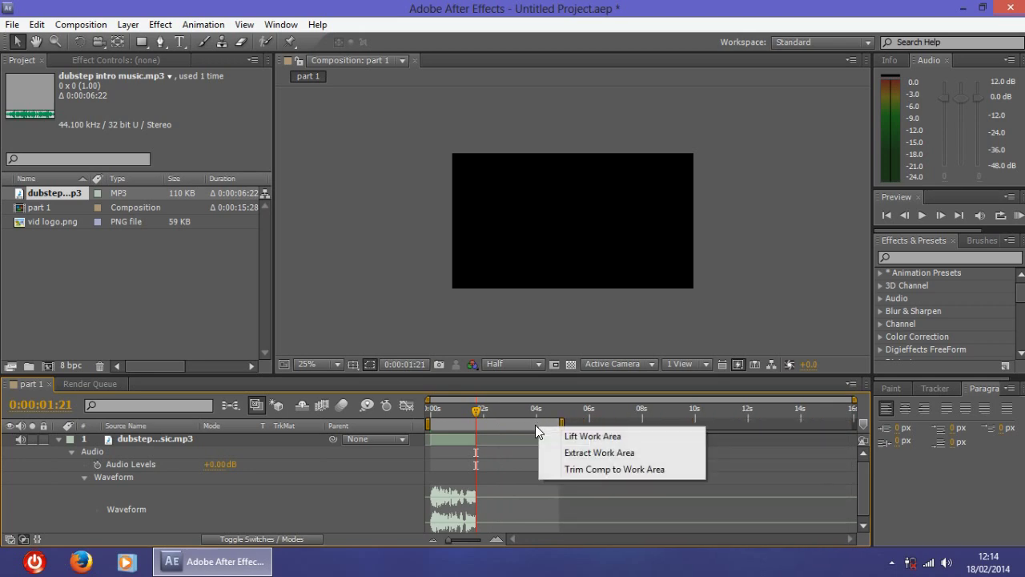
pyautogui.click(590, 470)
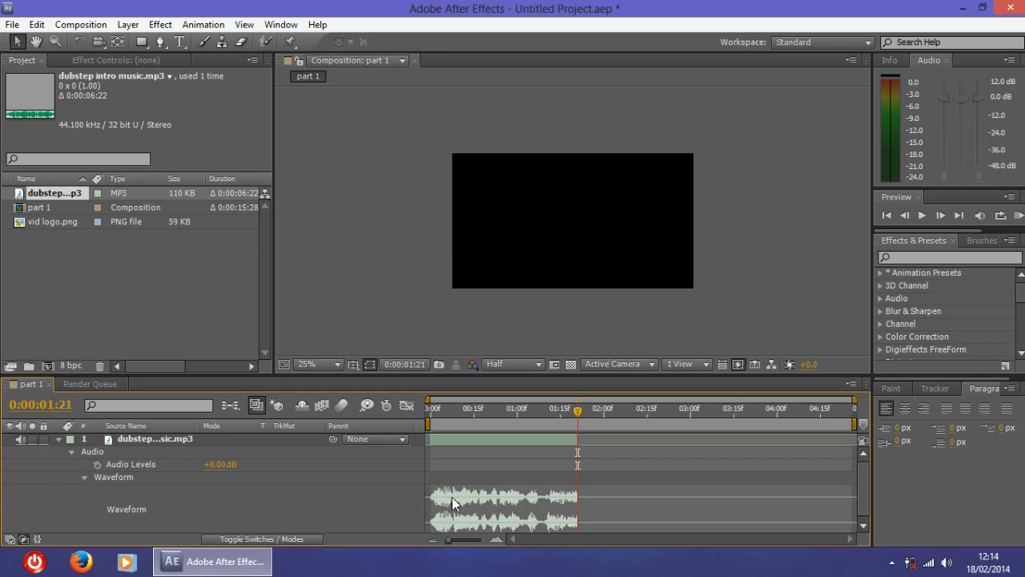
# Collapse the music layer's properties, find the Bass & Treble effect and apply it to the music layer.
pyautogui.moveTo(578, 410); pyautogui.dragTo(498, 408)
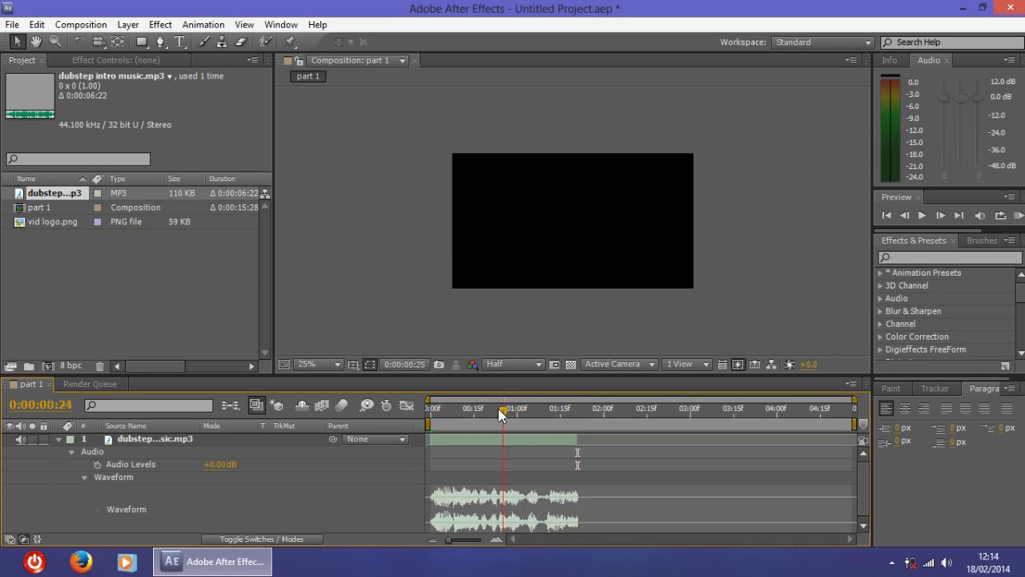
pyautogui.click(83, 477)
pyautogui.click(58, 440)
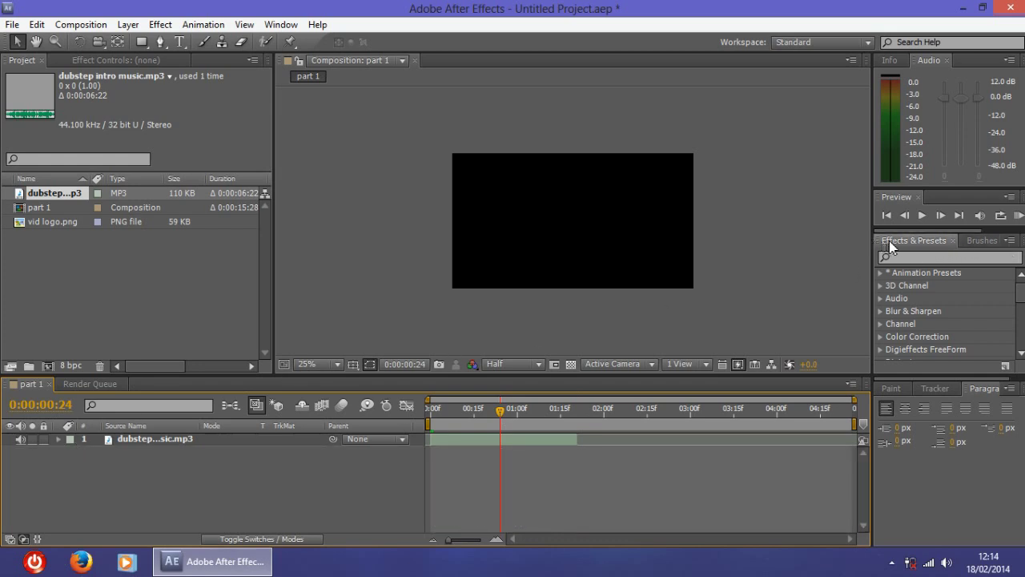
pyautogui.click(926, 258)
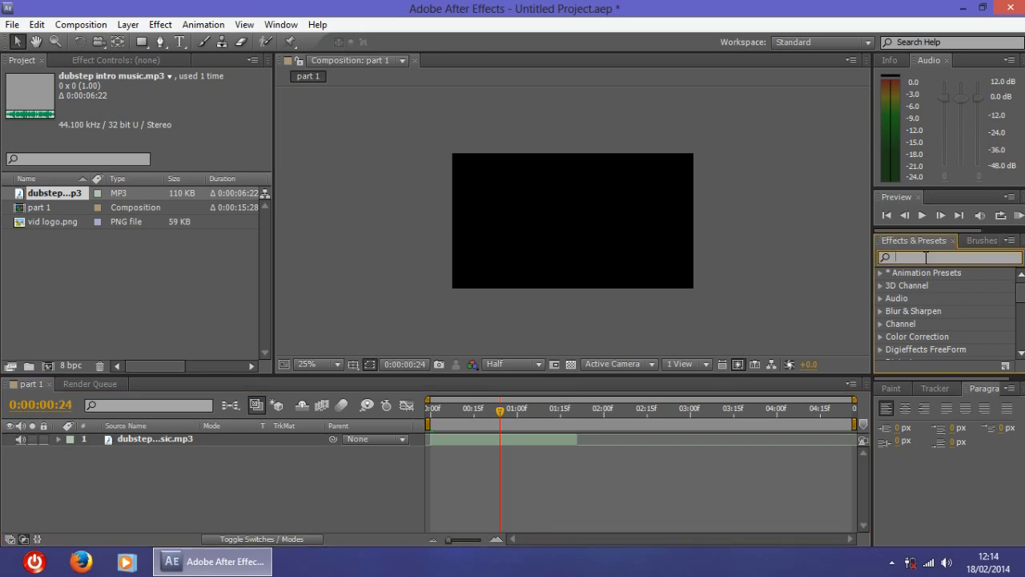
pyautogui.write('bass')
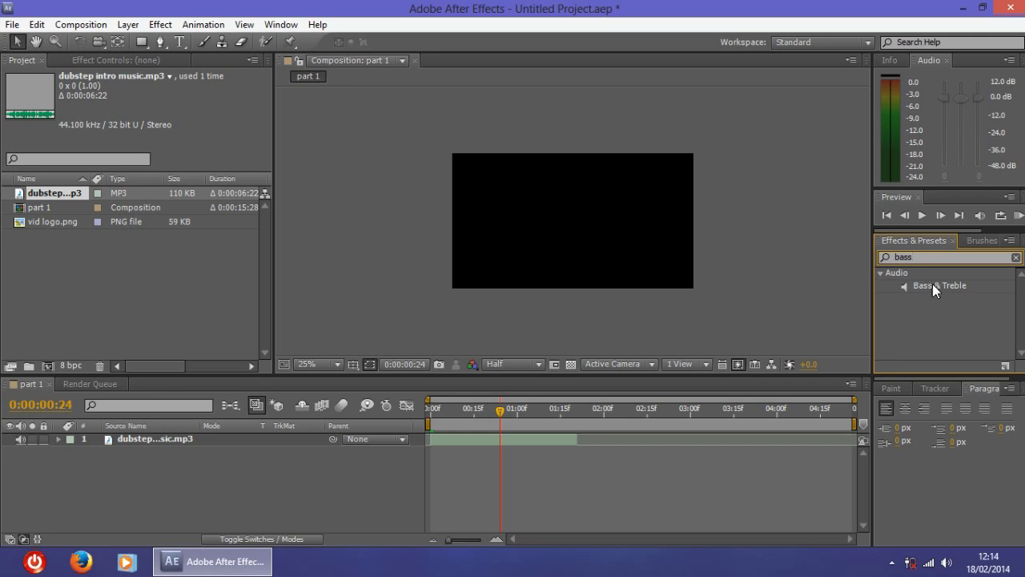
pyautogui.moveTo(932, 284); pyautogui.dragTo(172, 438)
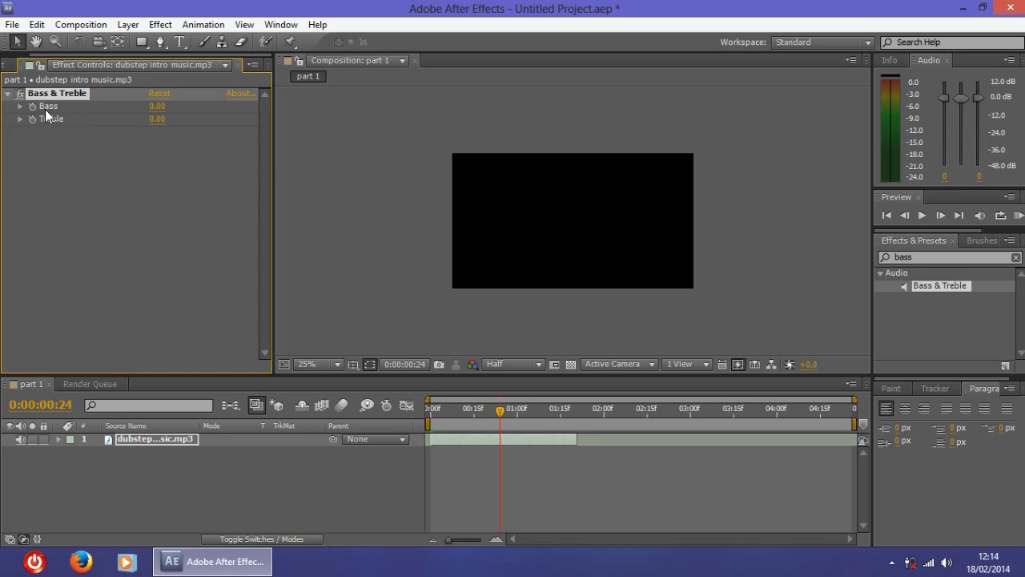
# Set the Bass & Treble effect's Bass to 100 and its Treble to -100.
pyautogui.click(155, 107)
pyautogui.write('100')
pyautogui.press('Return')
pyautogui.click(154, 120)
pyautogui.write('-100')
pyautogui.click(188, 449)
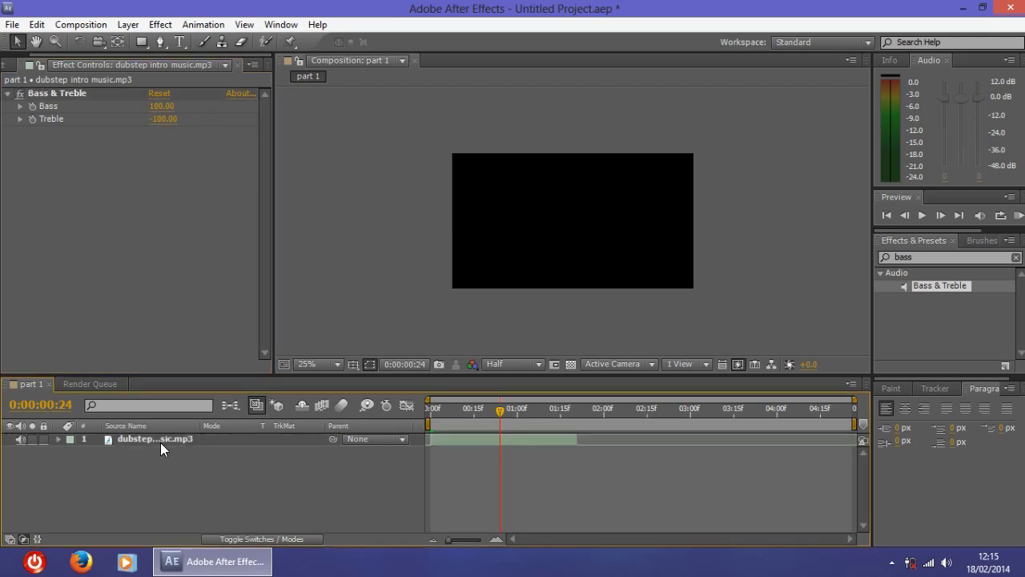
# Convert the music layer's audio to keyframes with the Keyframe Assistant.
pyautogui.click(157, 439)
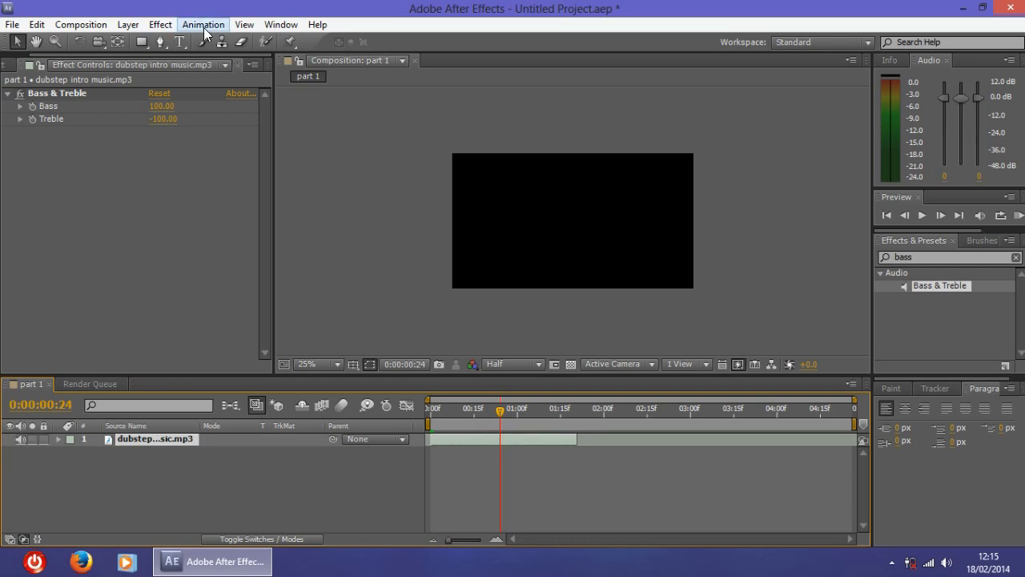
pyautogui.click(204, 25)
pyautogui.click(216, 476)
pyautogui.click(158, 439)
pyautogui.click(198, 25)
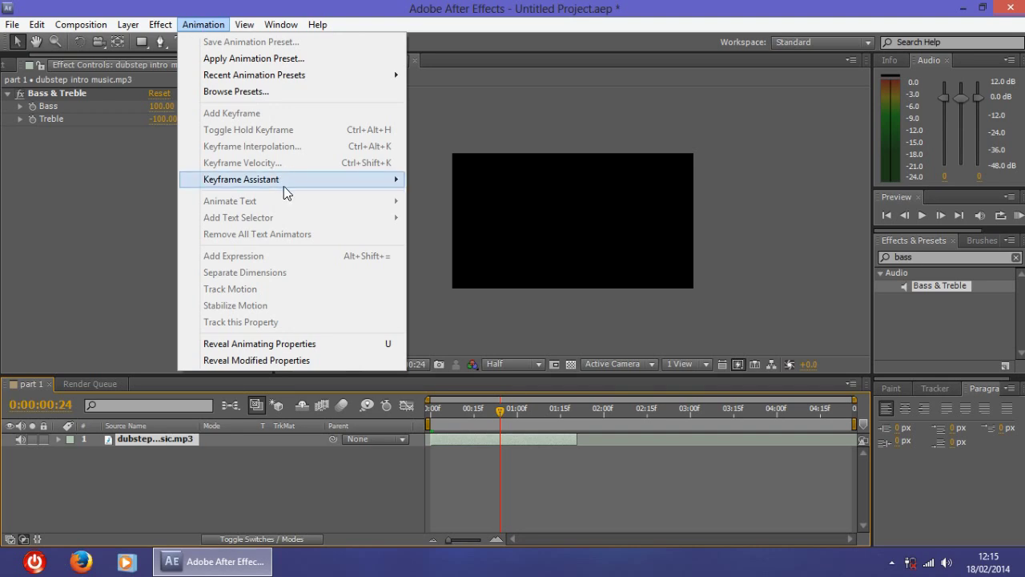
pyautogui.moveTo(282, 181)
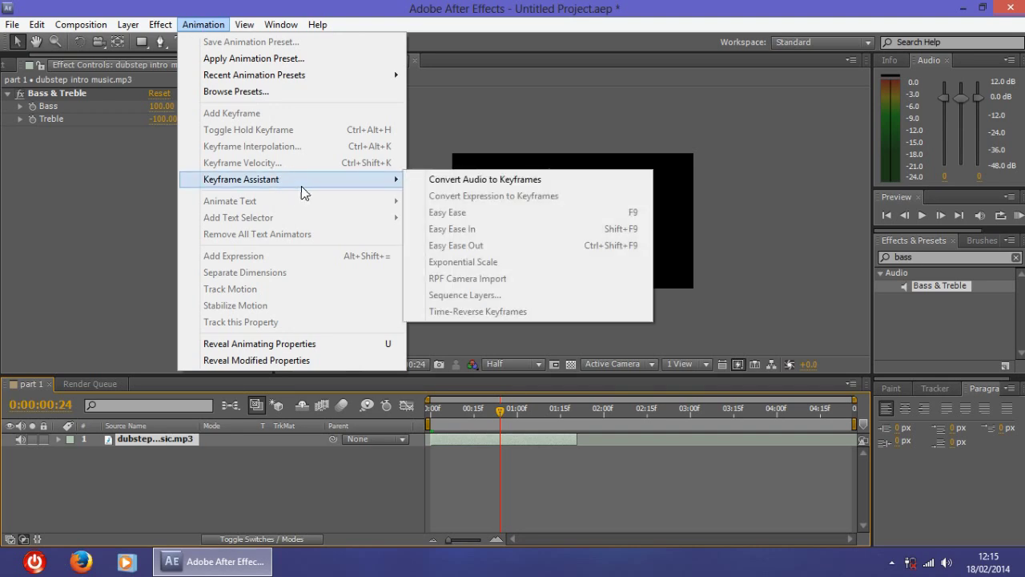
pyautogui.click(538, 179)
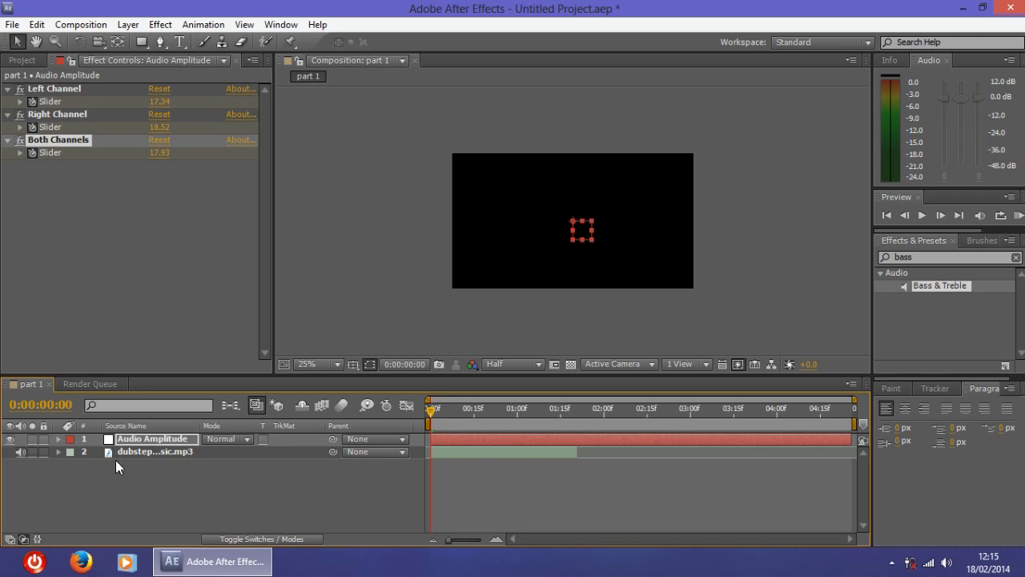
# Show the project items again and reveal the keyframed properties of the Audio Amplitude layer.
pyautogui.click(21, 61)
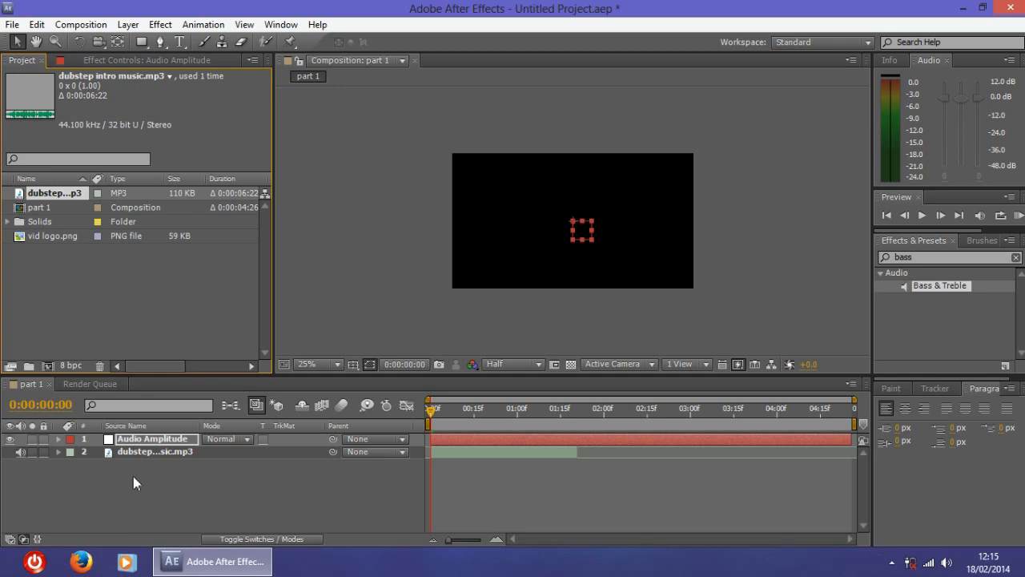
pyautogui.press('Return')
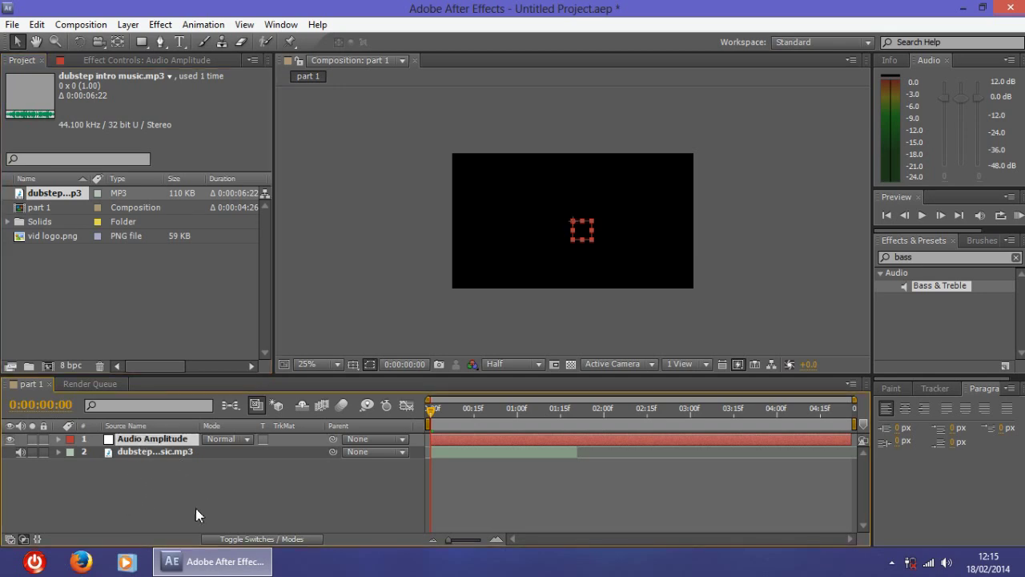
pyautogui.click(196, 508)
pyautogui.click(139, 439)
pyautogui.press('u')
pyautogui.scroll(-1, 151, 466)
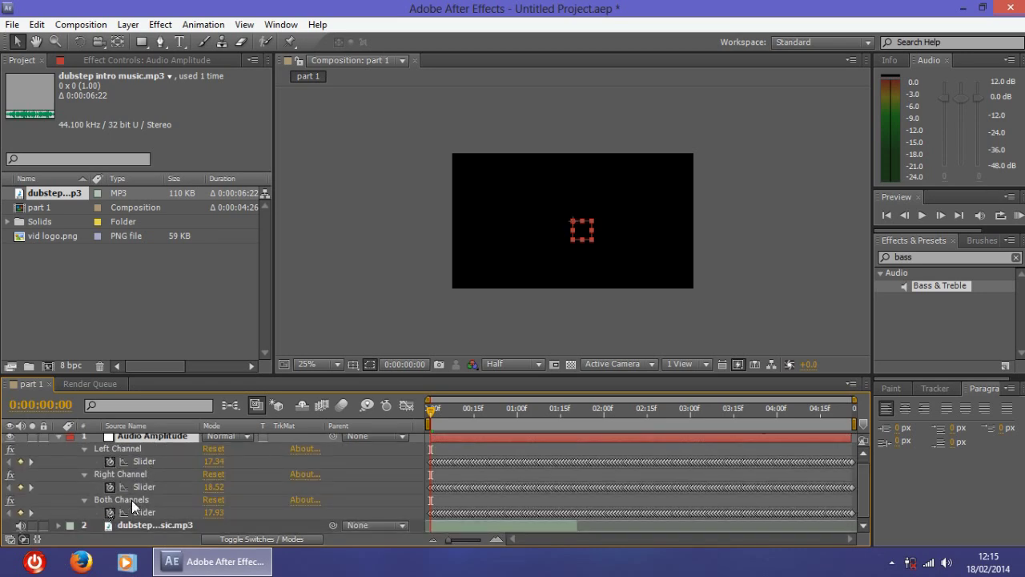
# Delete the Left Channel and Right Channel effects from the Audio Amplitude layer and collapse the layer.
pyautogui.click(131, 445)
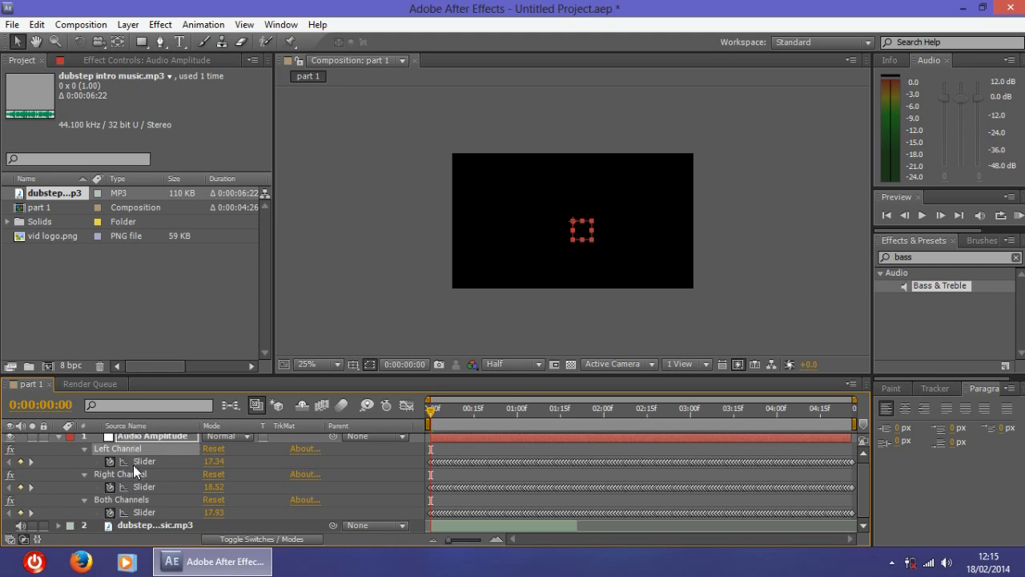
pyautogui.keyDown('ctrl'); pyautogui.click(128, 468); pyautogui.keyUp('ctrl')
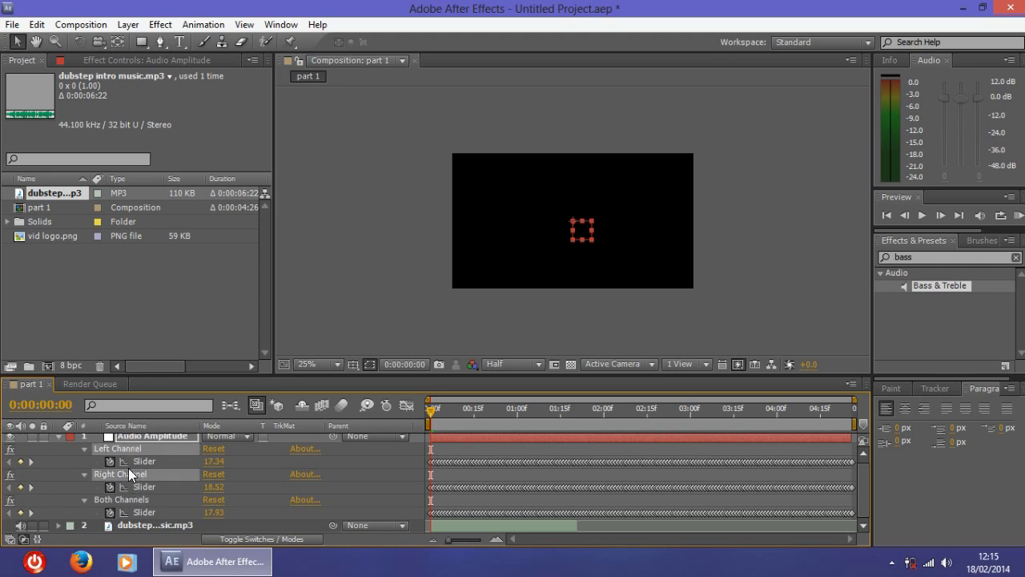
pyautogui.press('Delete')
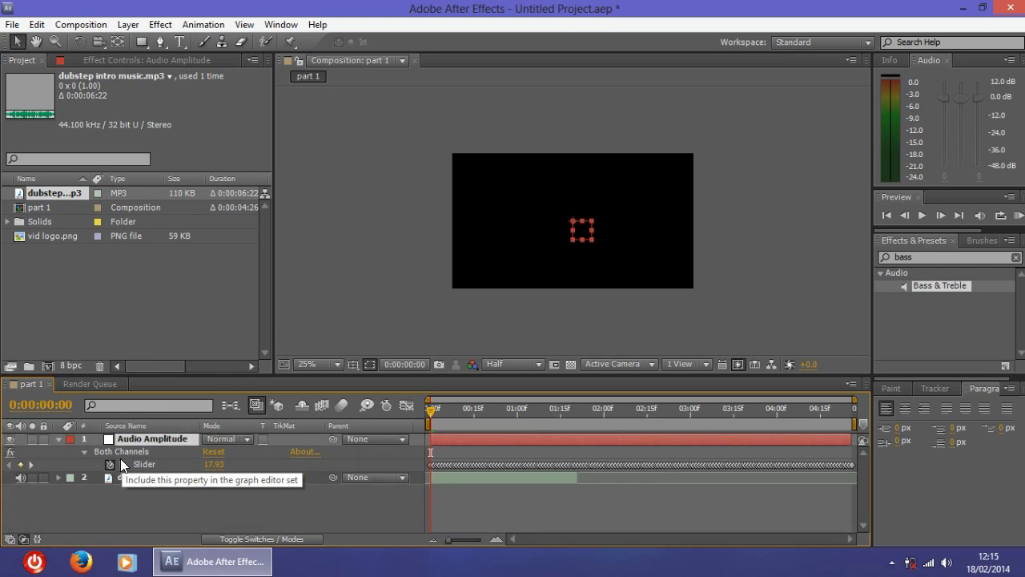
pyautogui.click(59, 439)
pyautogui.click(165, 480)
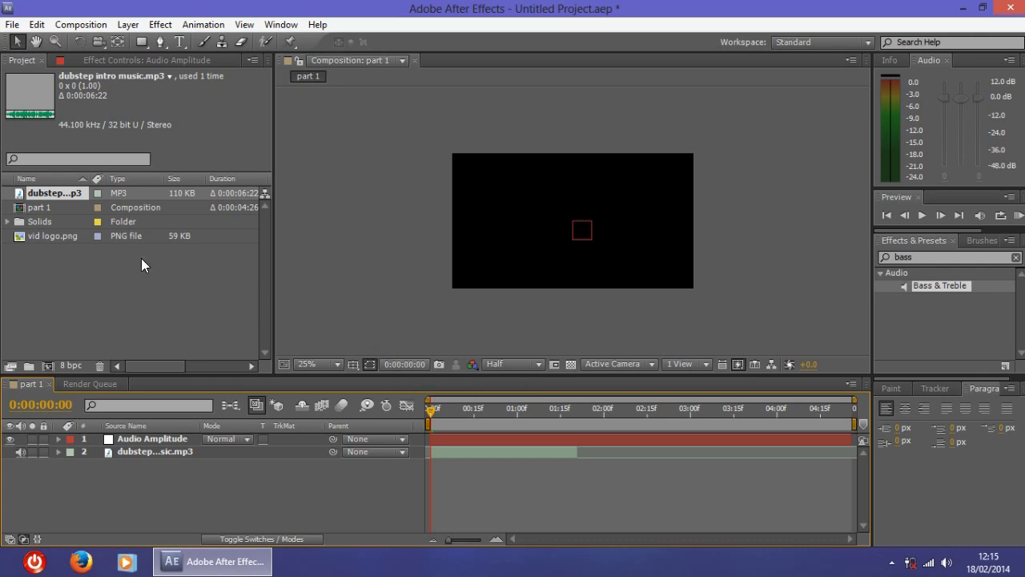
# Draw a rectangle shape covering the whole composition frame, with its fill type kept as Radial Gradient.
pyautogui.click(142, 42)
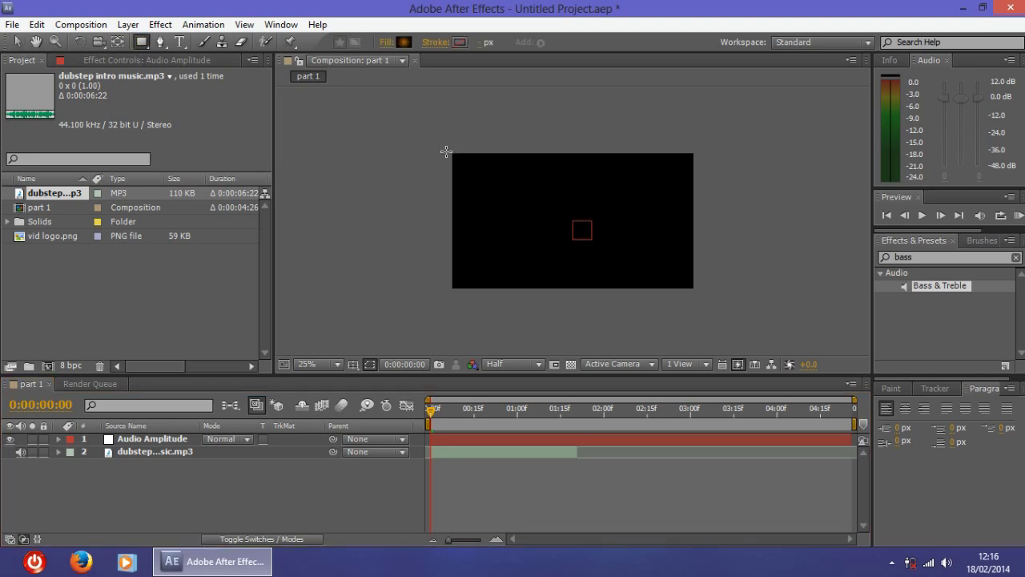
pyautogui.moveTo(446, 152)
pyautogui.mouseDown()
pyautogui.moveTo(702, 296)
pyautogui.moveTo(693, 290)
pyautogui.mouseUp()
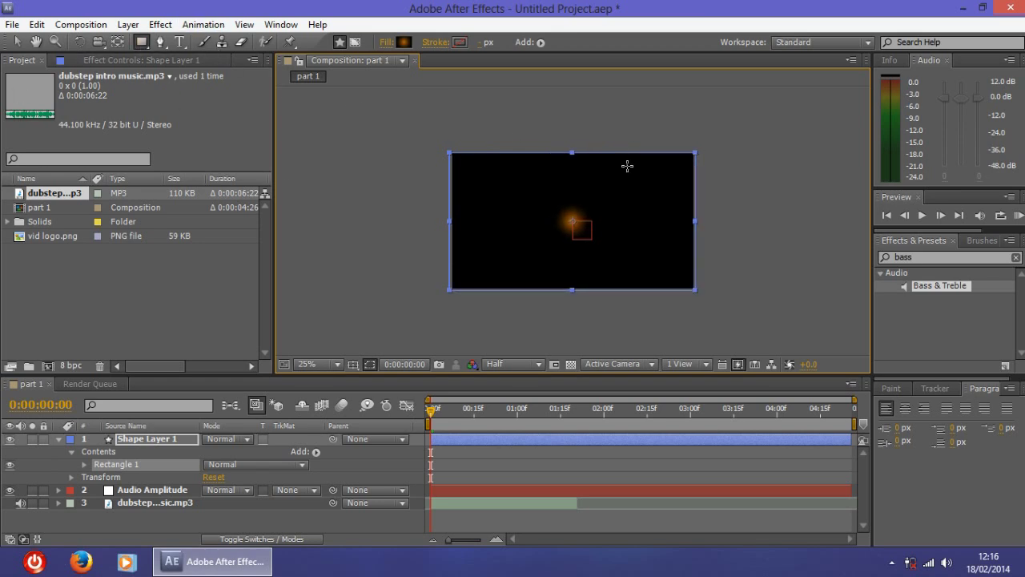
pyautogui.click(384, 43)
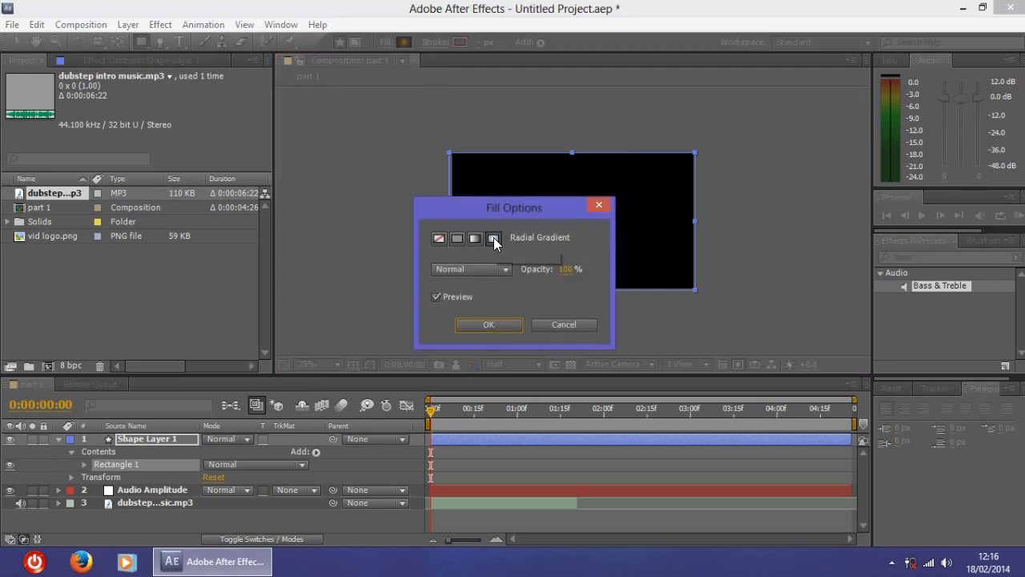
pyautogui.click(481, 325)
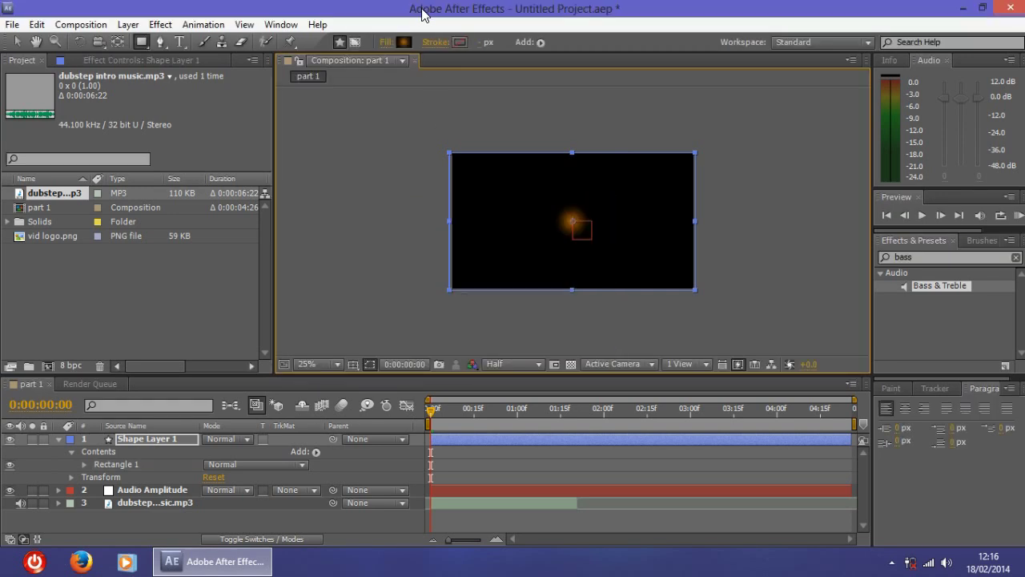
# Change the start color of the rectangle's radial gradient fill to dark blue, 060051.
pyautogui.click(405, 42)
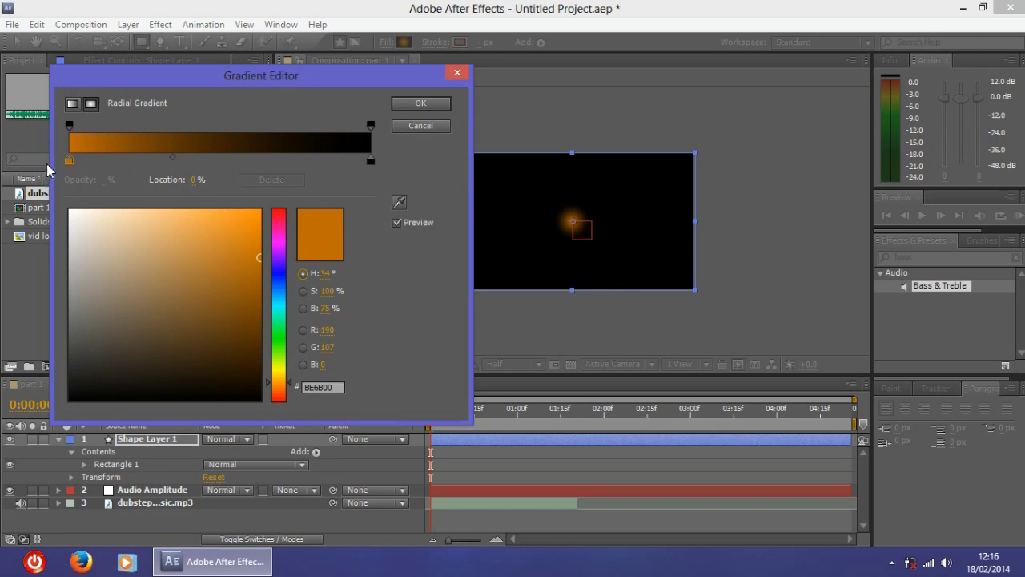
pyautogui.moveTo(201, 76); pyautogui.dragTo(300, 74)
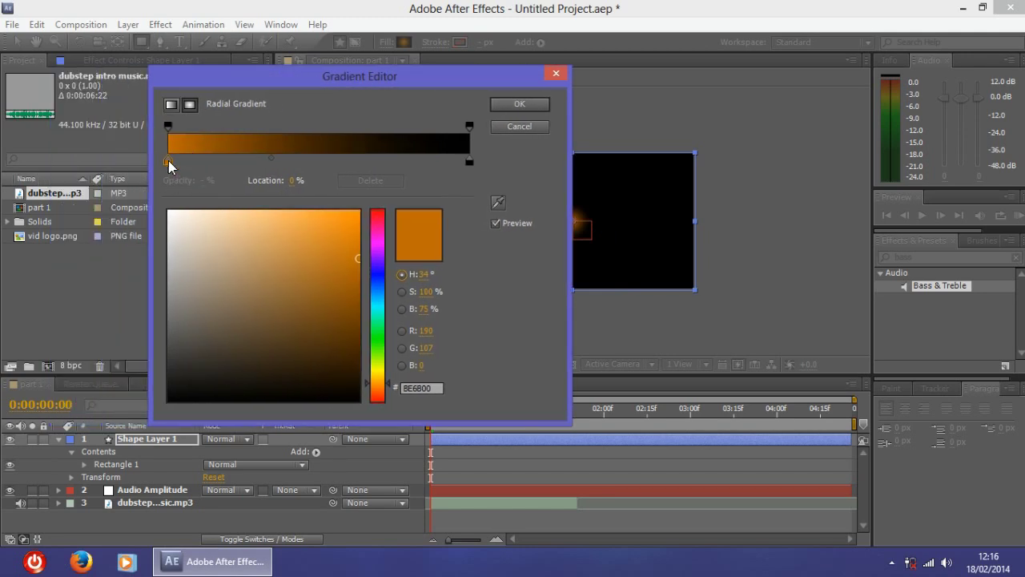
pyautogui.moveTo(169, 160); pyautogui.dragTo(155, 165)
pyautogui.moveTo(378, 271); pyautogui.dragTo(381, 305)
pyautogui.moveTo(365, 79); pyautogui.dragTo(302, 75)
pyautogui.moveTo(311, 276); pyautogui.dragTo(313, 247)
pyautogui.moveTo(109, 225)
pyautogui.mouseDown()
pyautogui.moveTo(88, 194)
pyautogui.moveTo(192, 246)
pyautogui.mouseUp()
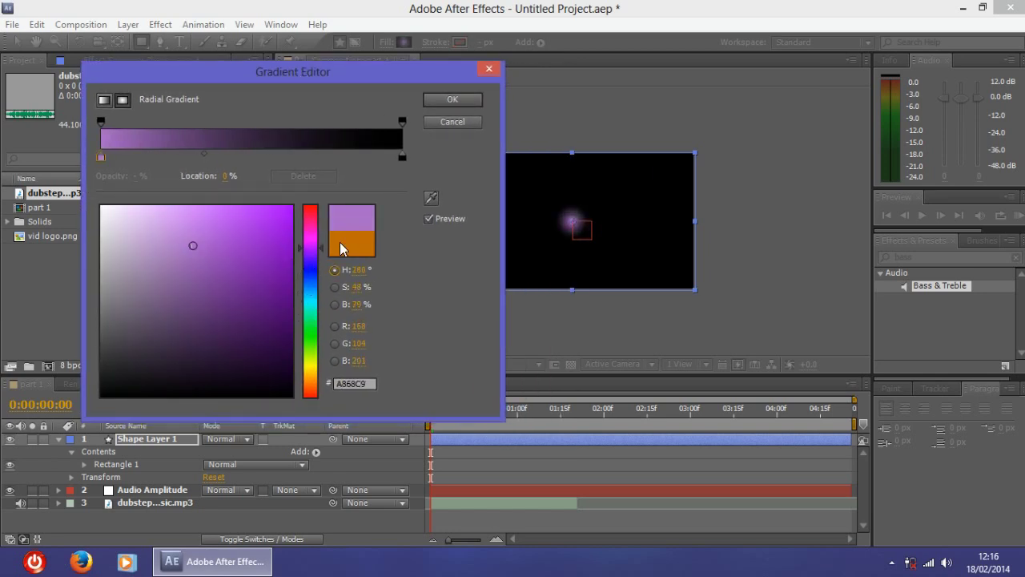
pyautogui.moveTo(312, 244); pyautogui.dragTo(313, 337)
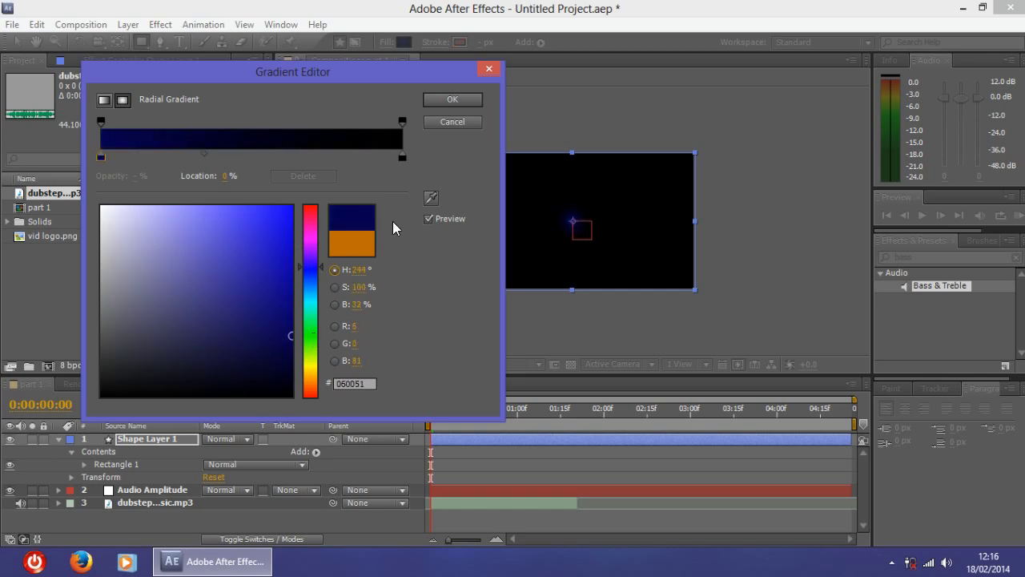
pyautogui.click(453, 99)
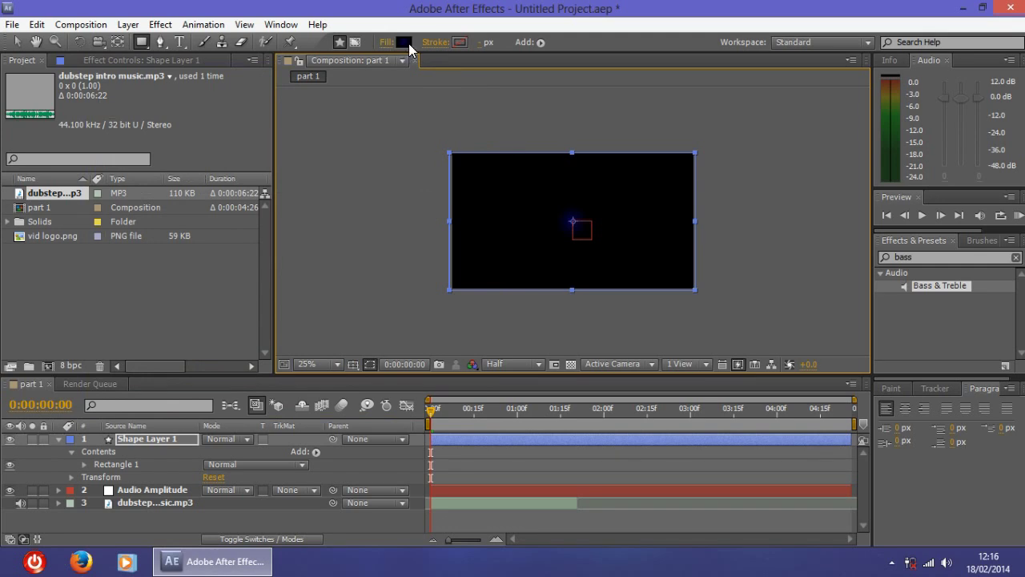
# Recheck the shape's gradient colors, accept them as they are, and switch to the Selection tool.
pyautogui.click(586, 231)
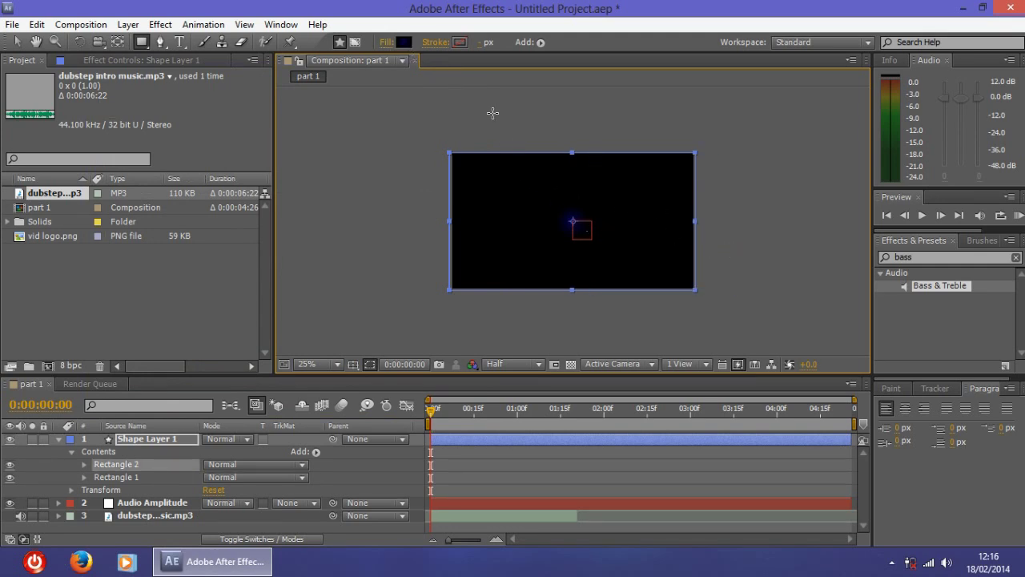
pyautogui.click(409, 43)
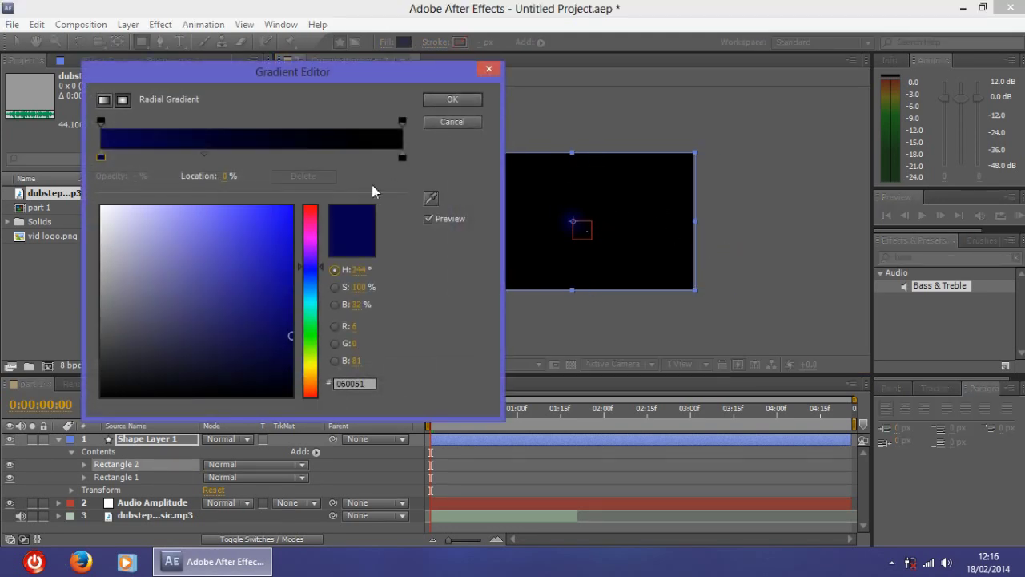
pyautogui.click(436, 100)
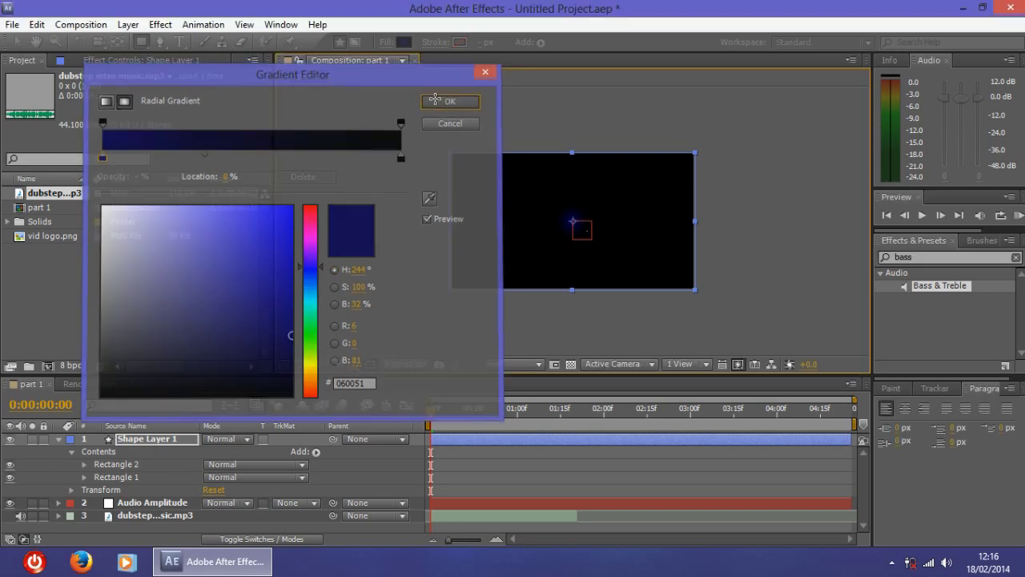
pyautogui.click(16, 42)
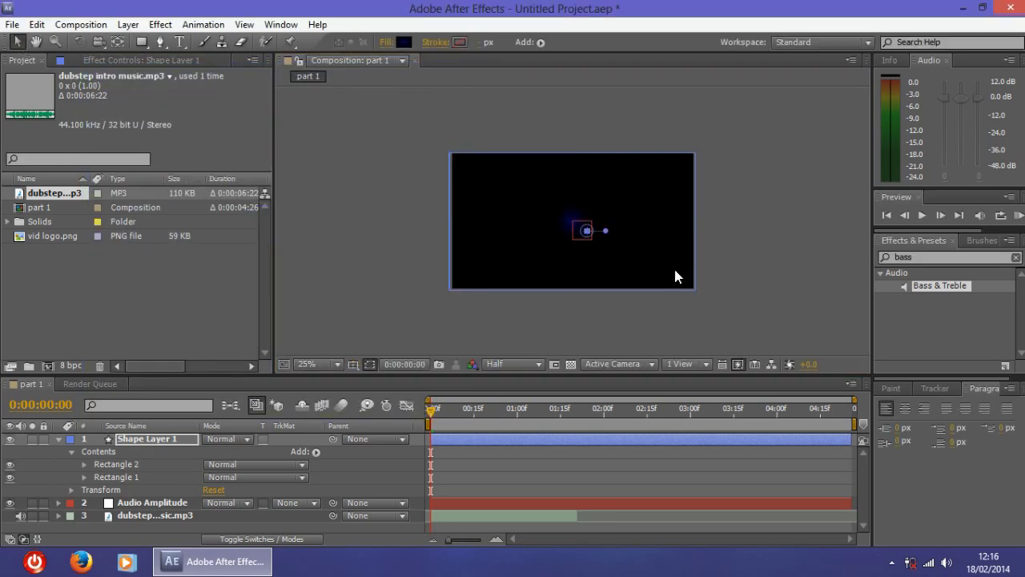
# Move the radial gradient's start point to the centre of the composition and extend its end point just beyond the frame's edge.
pyautogui.moveTo(607, 233)
pyautogui.mouseDown()
pyautogui.moveTo(666, 233)
pyautogui.moveTo(606, 233)
pyautogui.mouseUp()
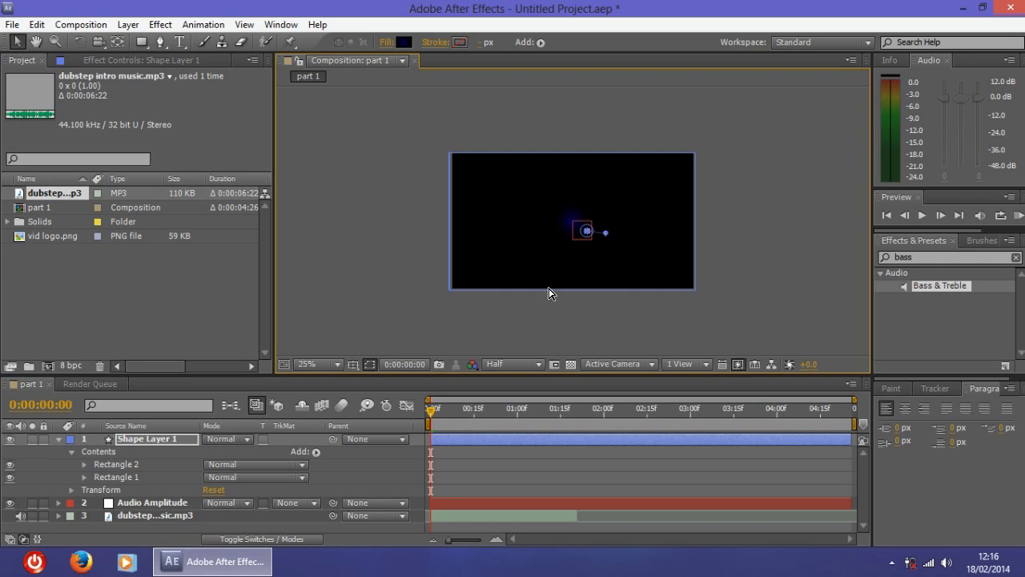
pyautogui.click(582, 240)
pyautogui.moveTo(585, 221); pyautogui.dragTo(738, 227)
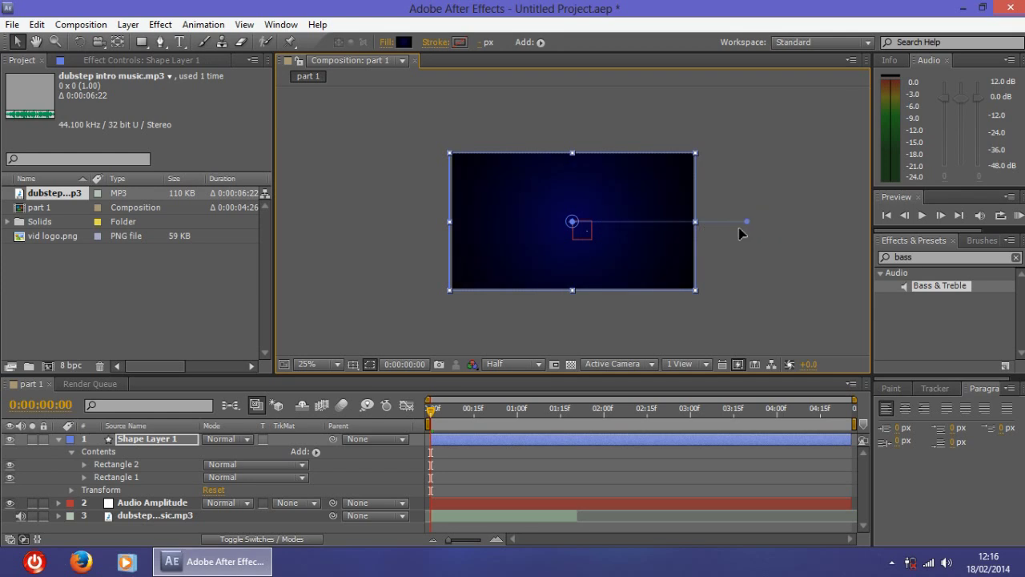
pyautogui.click(724, 228)
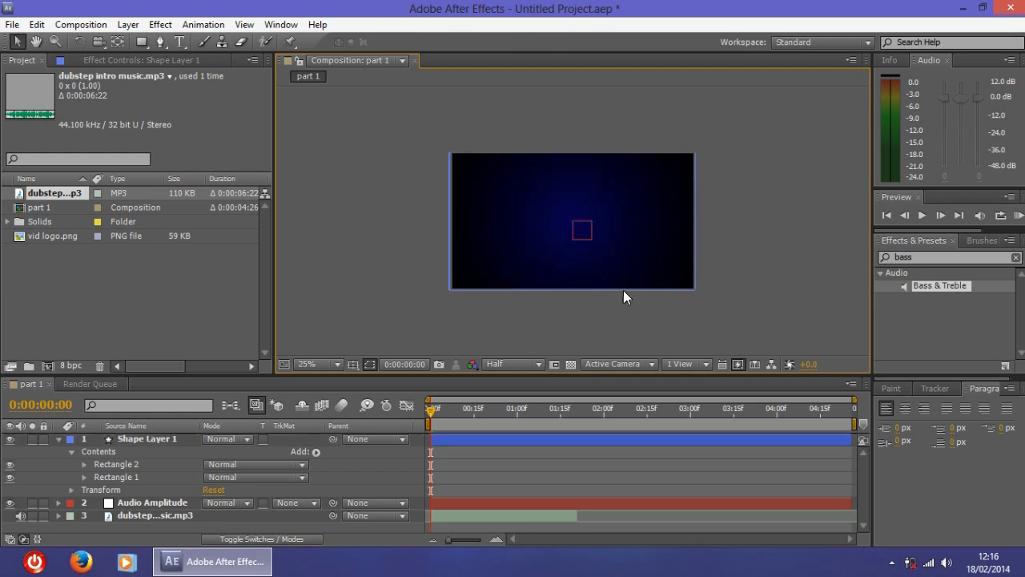
pyautogui.click(687, 224)
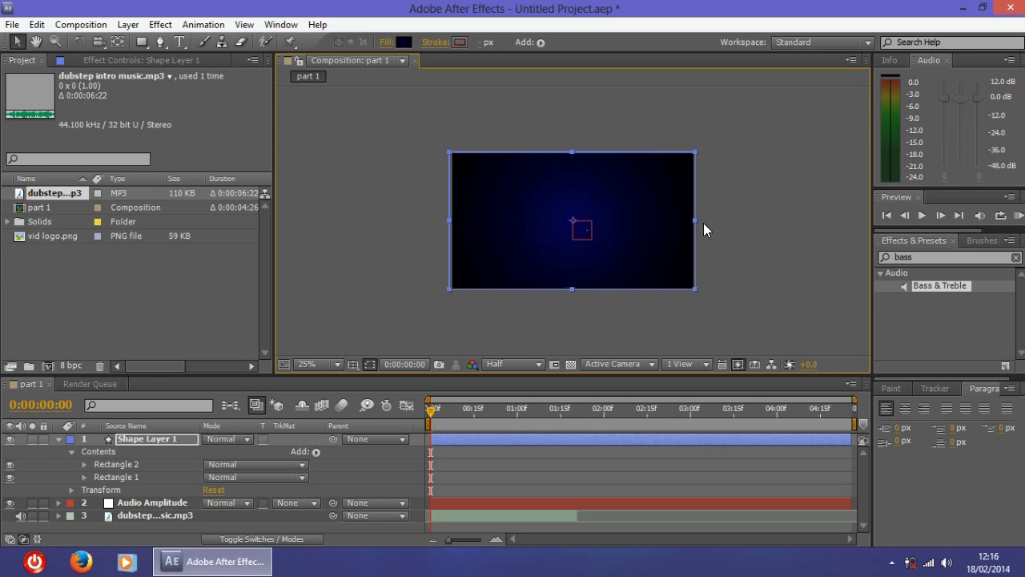
pyautogui.click(756, 163)
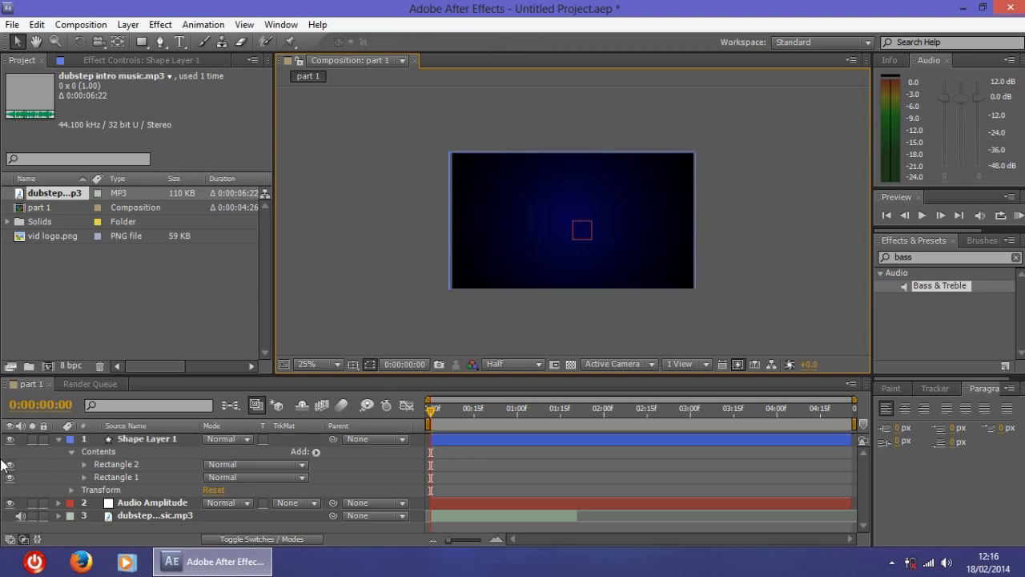
# Collapse Shape Layer 1 and reorder it directly beneath the Audio Amplitude layer.
pyautogui.click(58, 439)
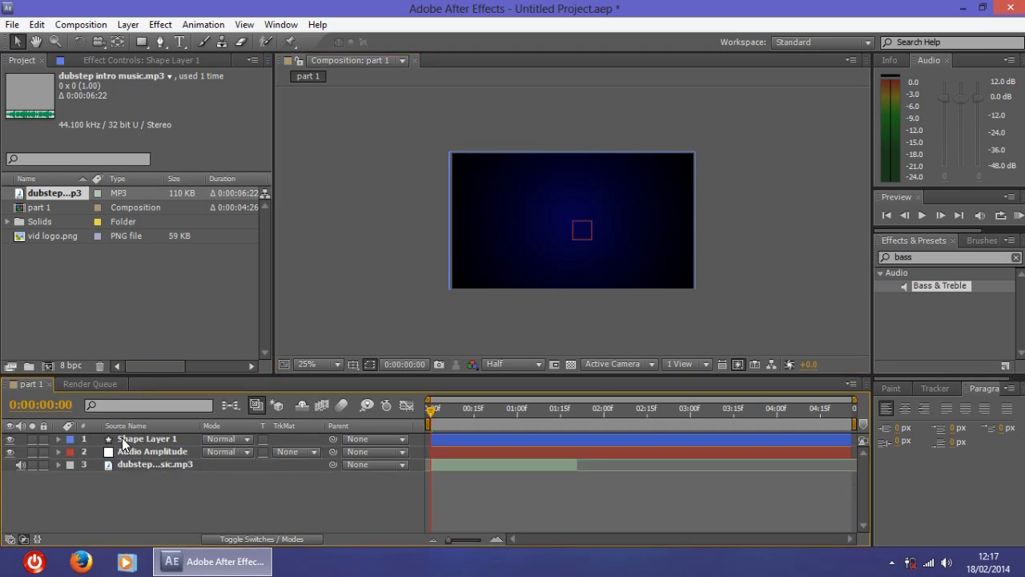
pyautogui.moveTo(122, 439); pyautogui.dragTo(124, 458)
pyautogui.click(224, 501)
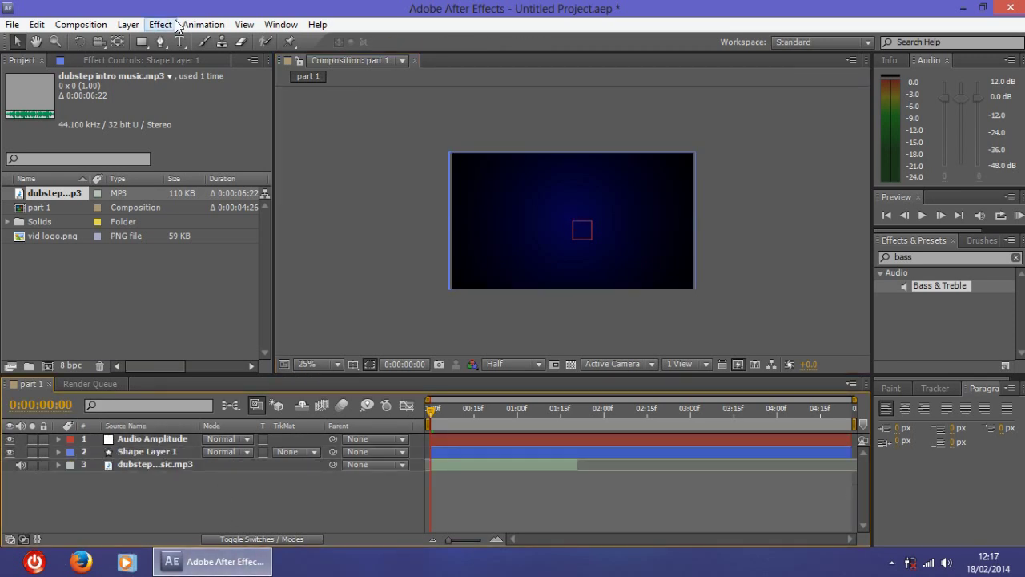
# Add a white text layer reading LUKEZ TUTORIALS in the composition and return to the Selection tool.
pyautogui.click(179, 41)
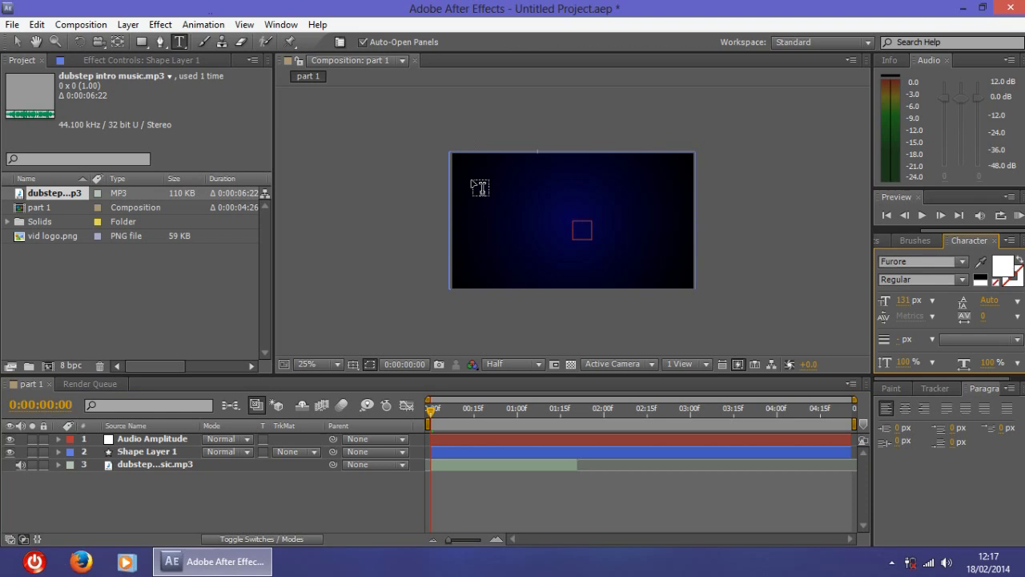
pyautogui.click(503, 218)
pyautogui.write('LUKEZ ')
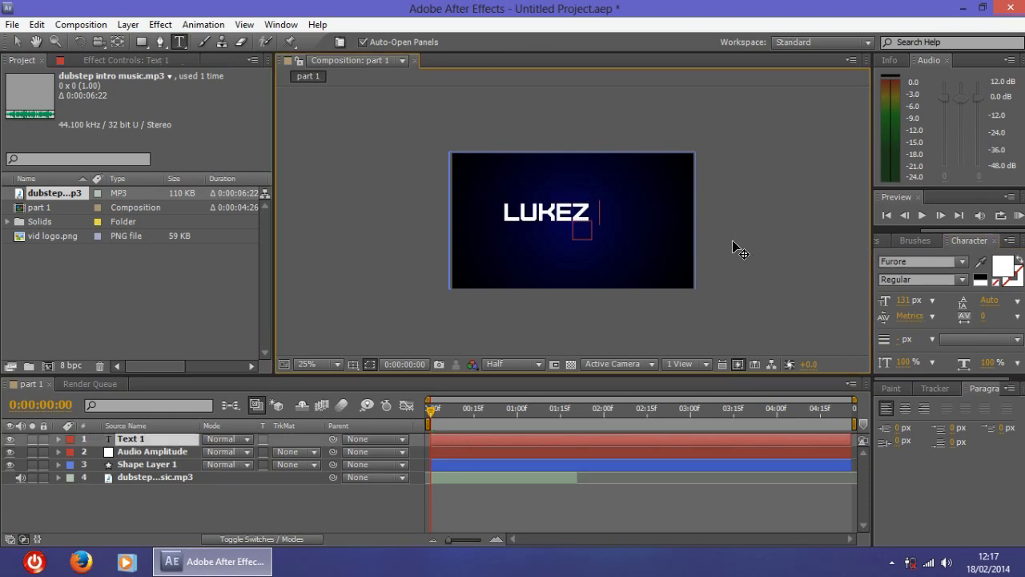
pyautogui.write('TUTORIALS')
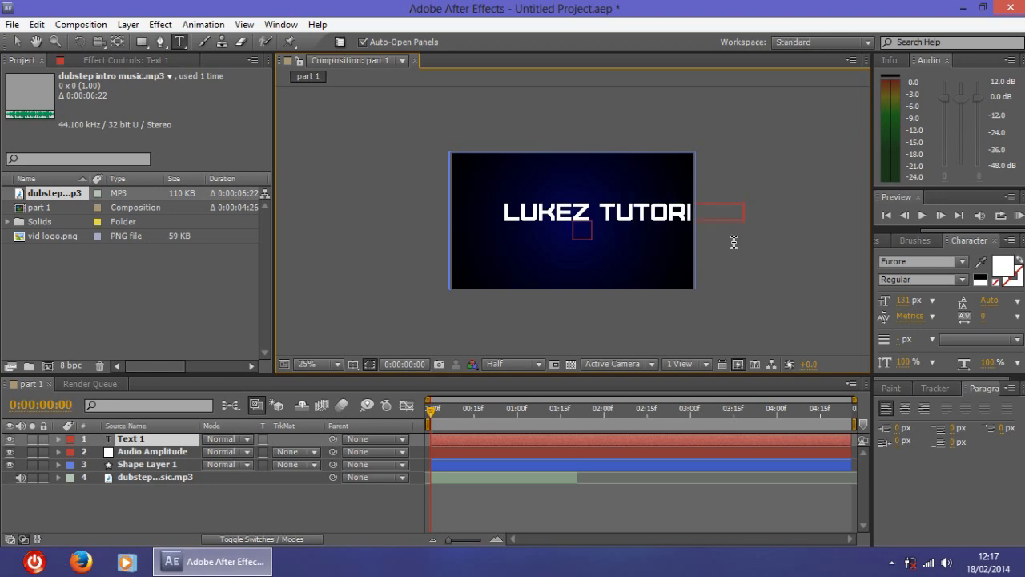
pyautogui.click(18, 43)
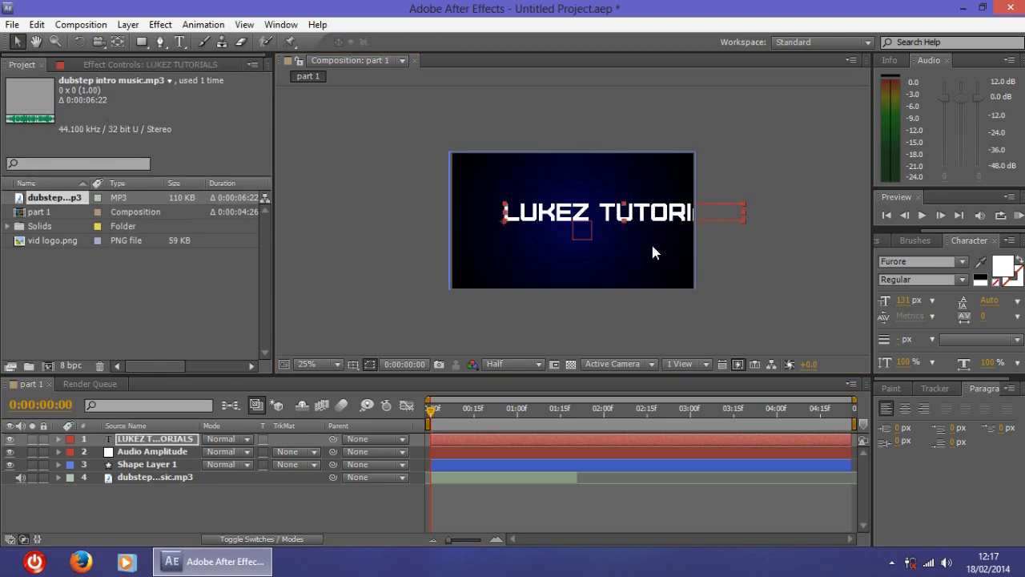
# Move the LUKEZ TUTORIALS text to the middle of the frame and scale it down to leave margins on both sides.
pyautogui.moveTo(659, 207); pyautogui.dragTo(615, 217)
pyautogui.click(682, 215)
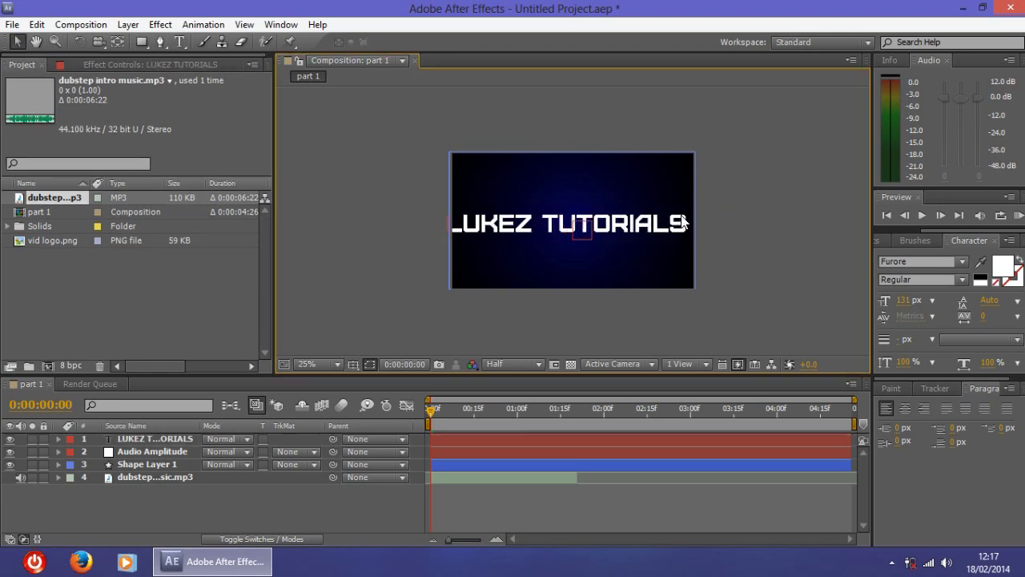
pyautogui.click(669, 224)
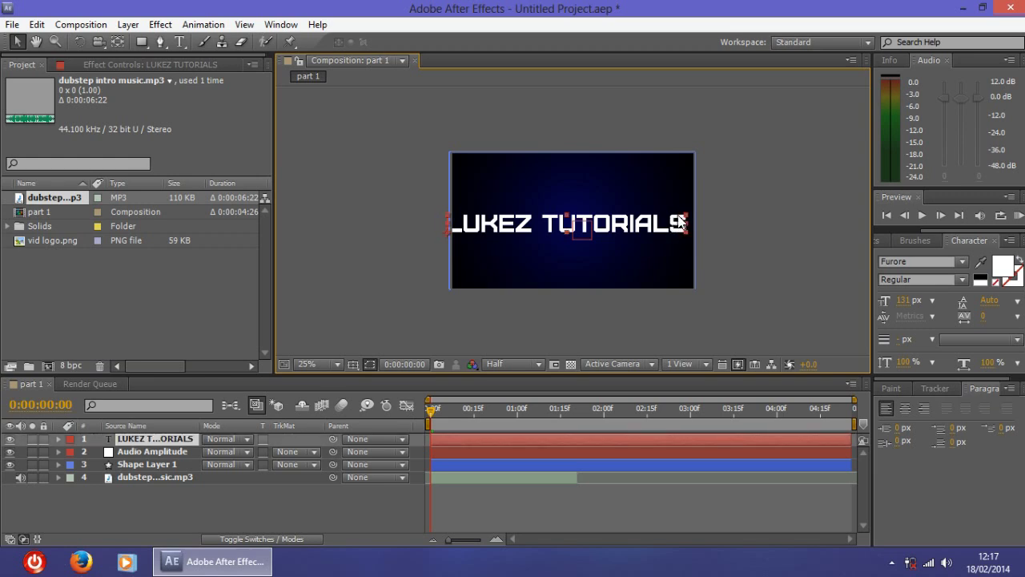
pyautogui.moveTo(687, 216); pyautogui.dragTo(634, 217)
pyautogui.click(657, 222)
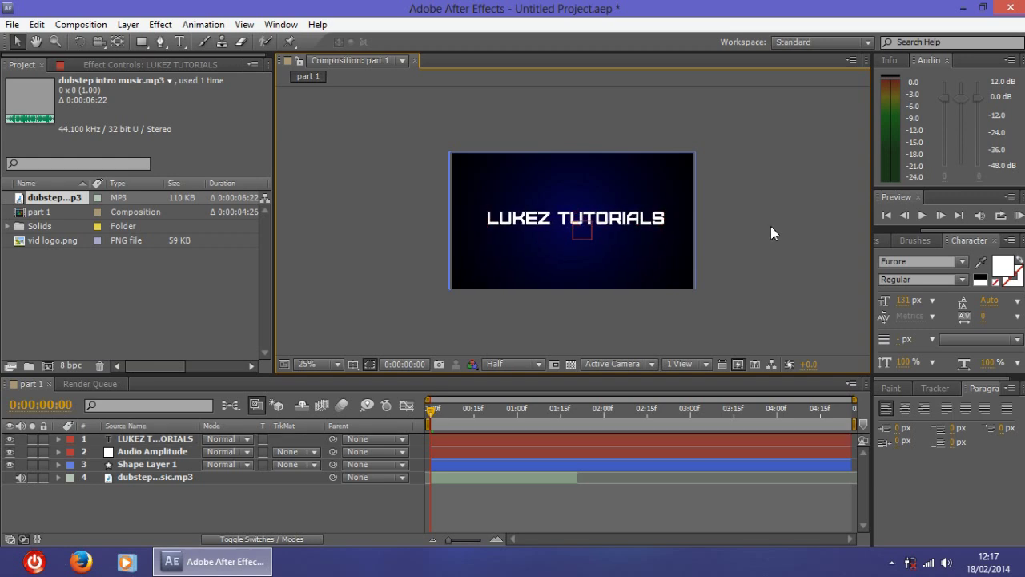
pyautogui.click(639, 219)
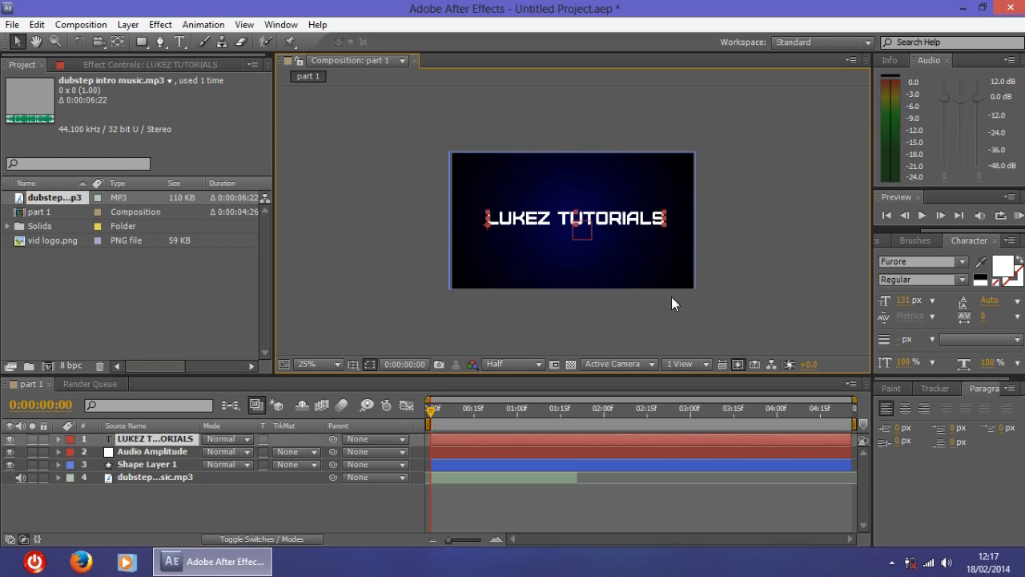
pyautogui.click(672, 297)
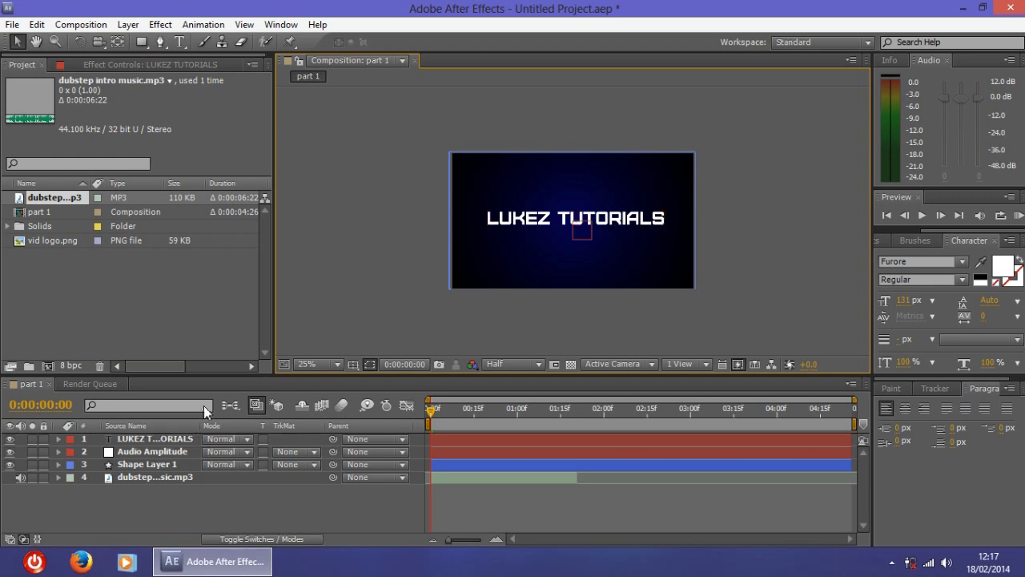
# Find the Shatter effect by searching for "shatter" and apply it to the LUKEZ TUTORIALS layer.
pyautogui.click(141, 440)
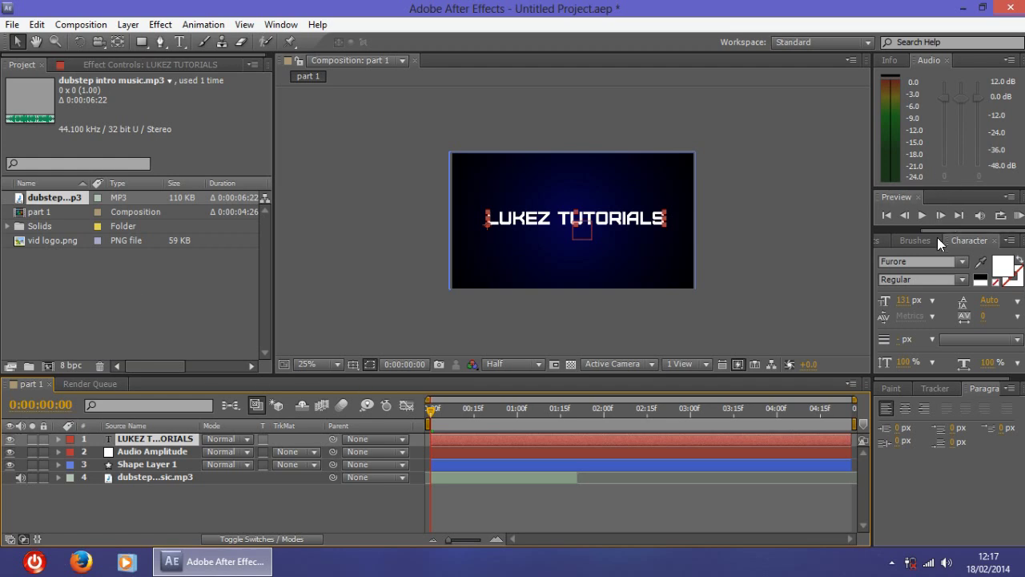
pyautogui.click(880, 244)
pyautogui.moveTo(915, 258); pyautogui.dragTo(809, 250)
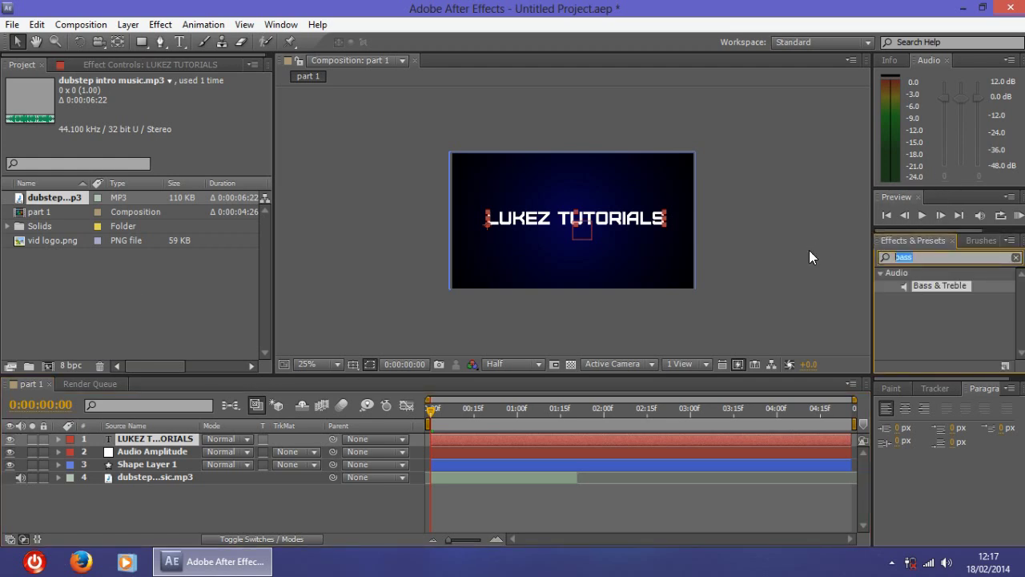
pyautogui.write('shat')
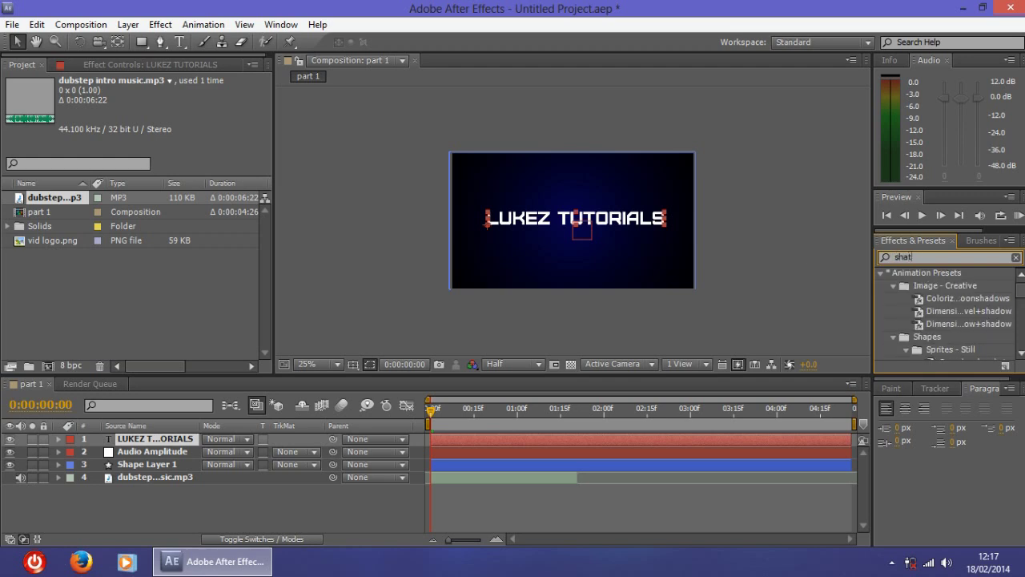
pyautogui.write('ter')
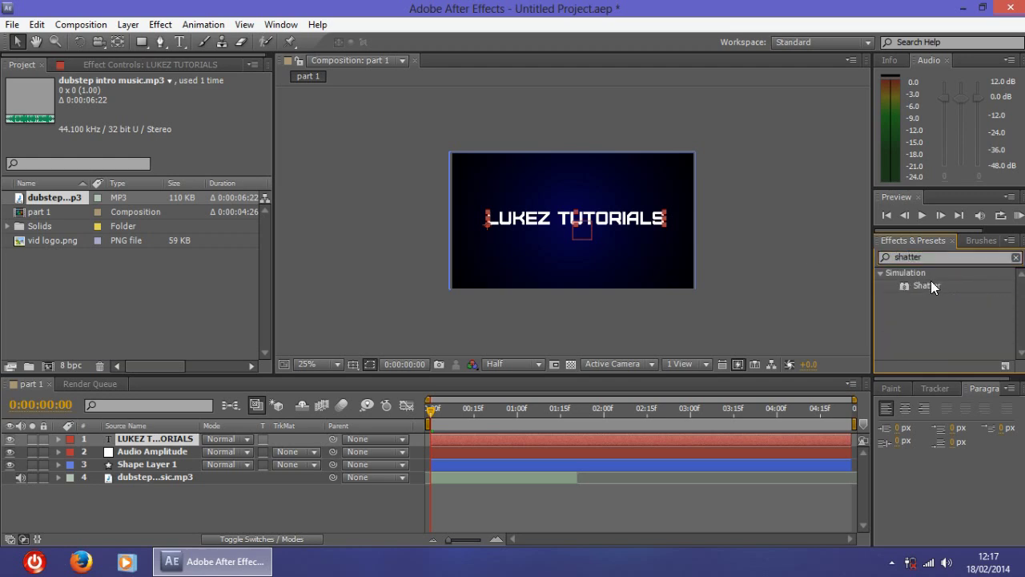
pyautogui.click(931, 282)
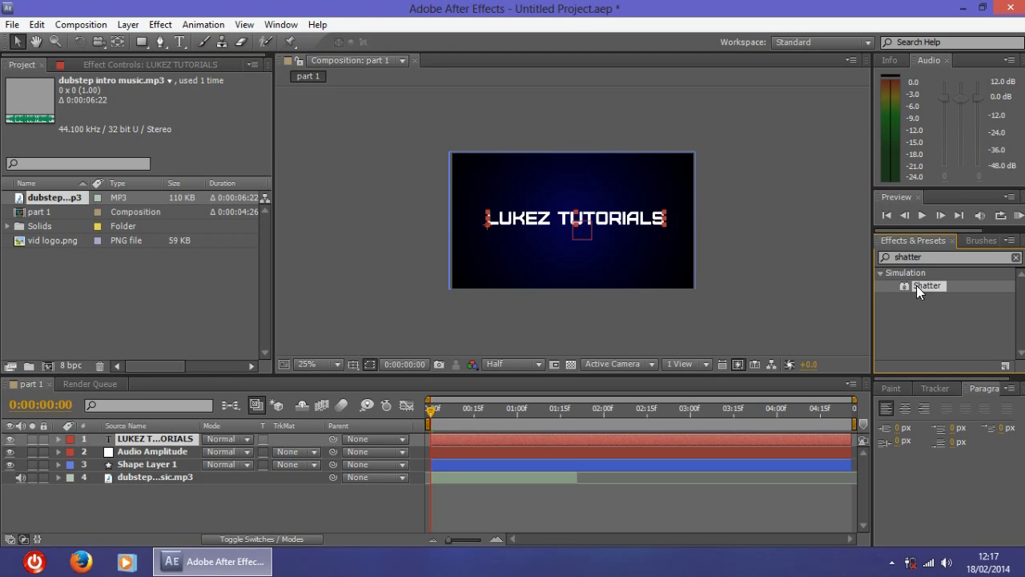
pyautogui.moveTo(912, 288); pyautogui.dragTo(154, 437)
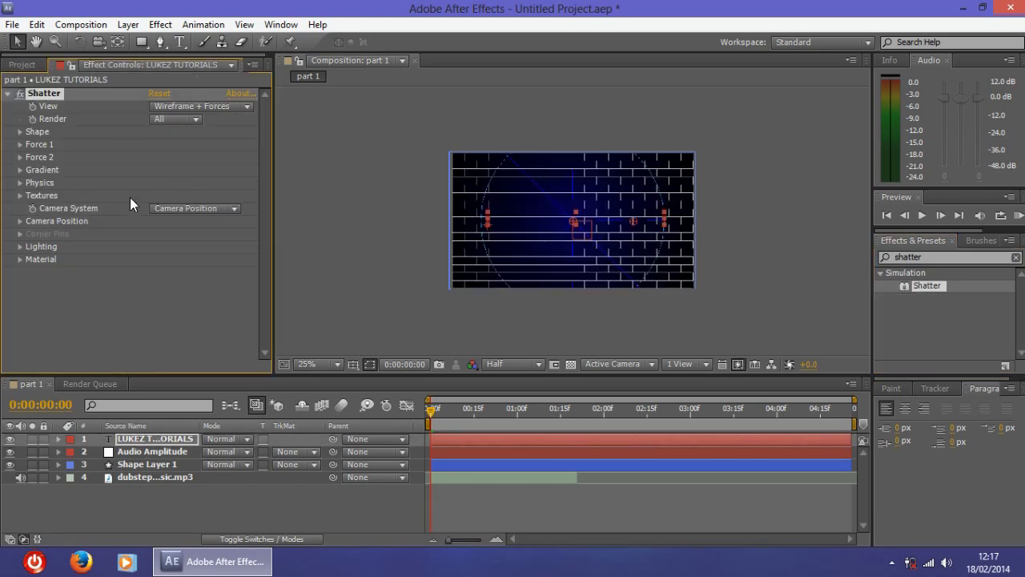
# Set the Shatter effect's view to Rendered and its shape pattern to Glass.
pyautogui.click(182, 108)
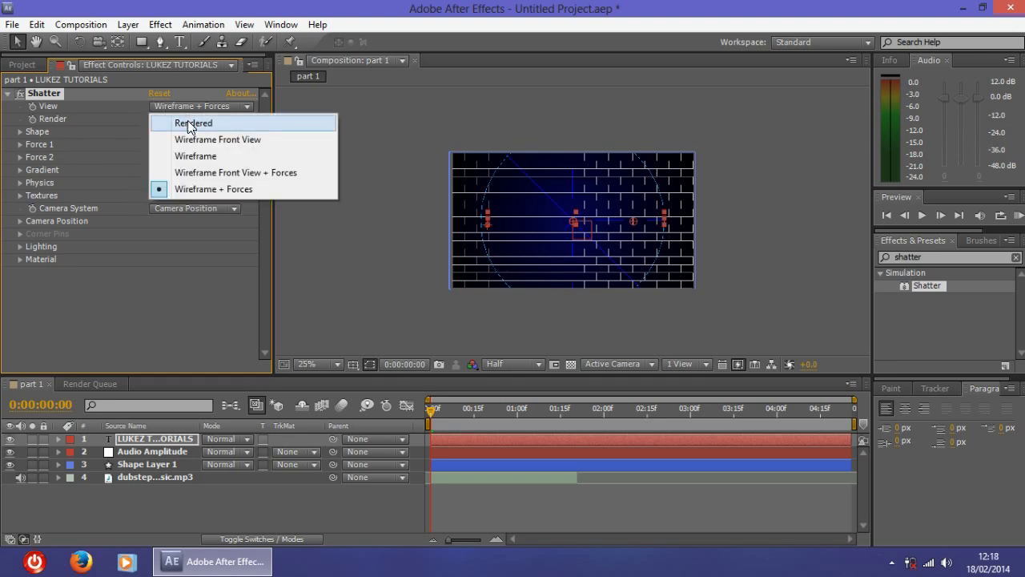
pyautogui.click(187, 120)
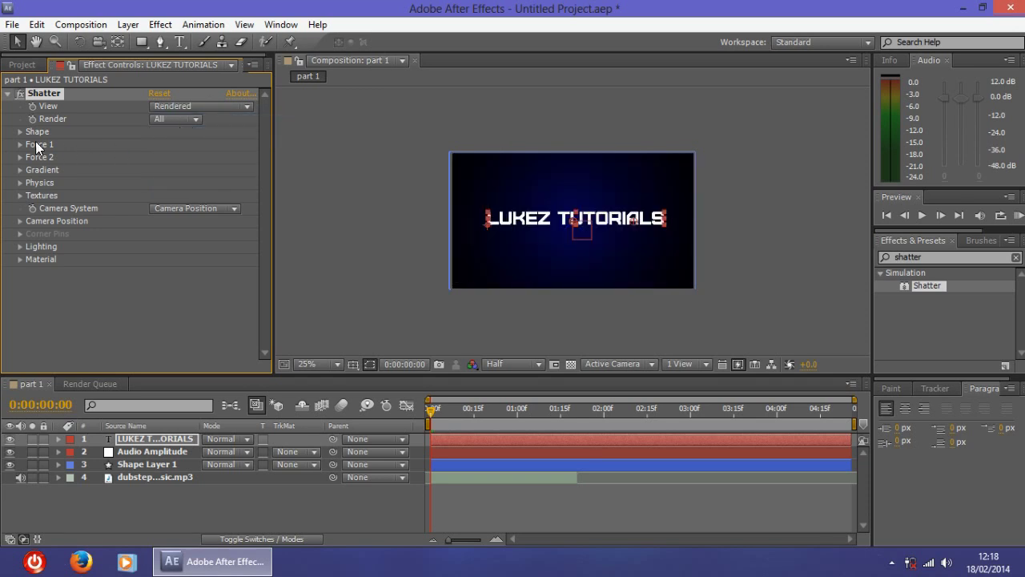
pyautogui.click(20, 132)
pyautogui.click(173, 144)
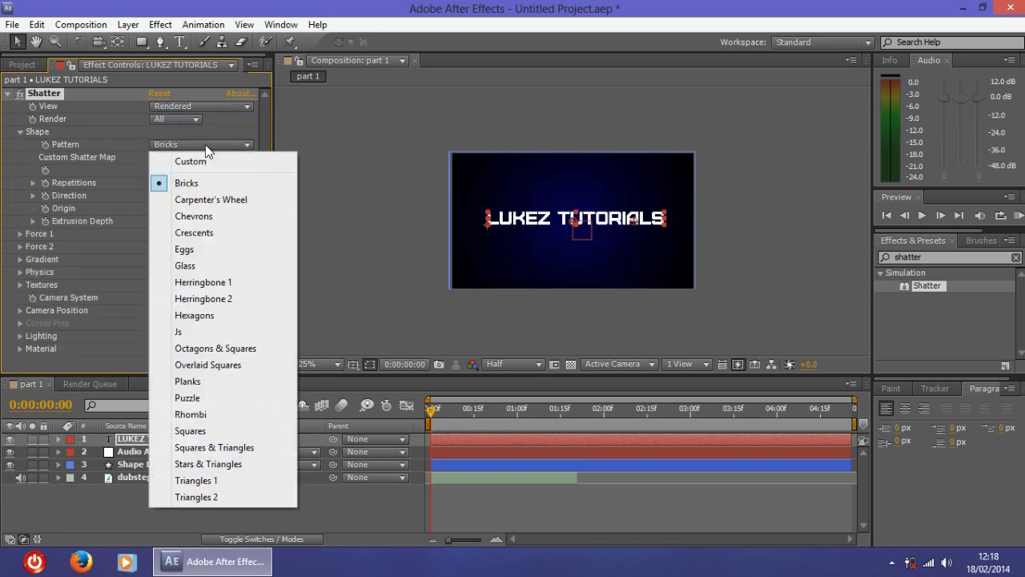
pyautogui.click(213, 265)
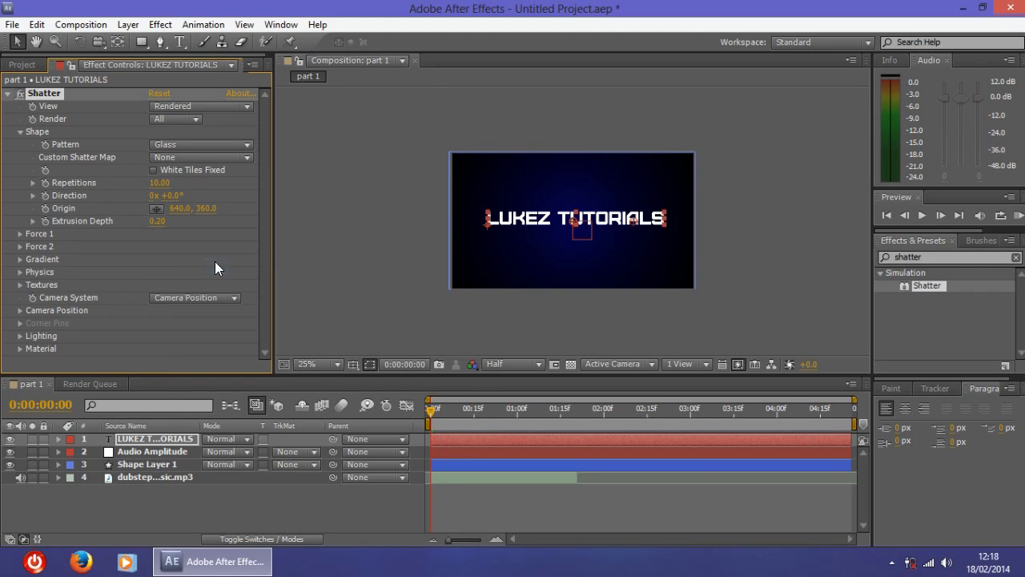
# Set the Shatter shape's Repetitions to 47.90.
pyautogui.click(159, 183)
pyautogui.write('47.90')
pyautogui.press('Return')
# Set Shatter's Force 1 radius to 0.57 and strength to 4.4, then collapse its settings.
pyautogui.click(20, 234)
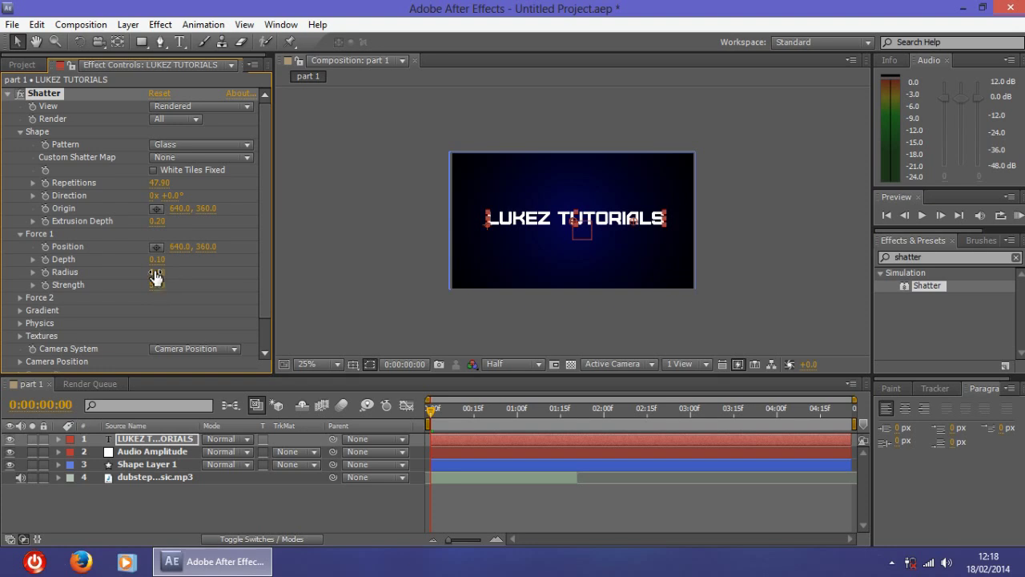
pyautogui.click(155, 273)
pyautogui.write('0.57')
pyautogui.press('Return')
pyautogui.click(156, 286)
pyautogui.write('4.4')
pyautogui.press('Return')
pyautogui.click(20, 233)
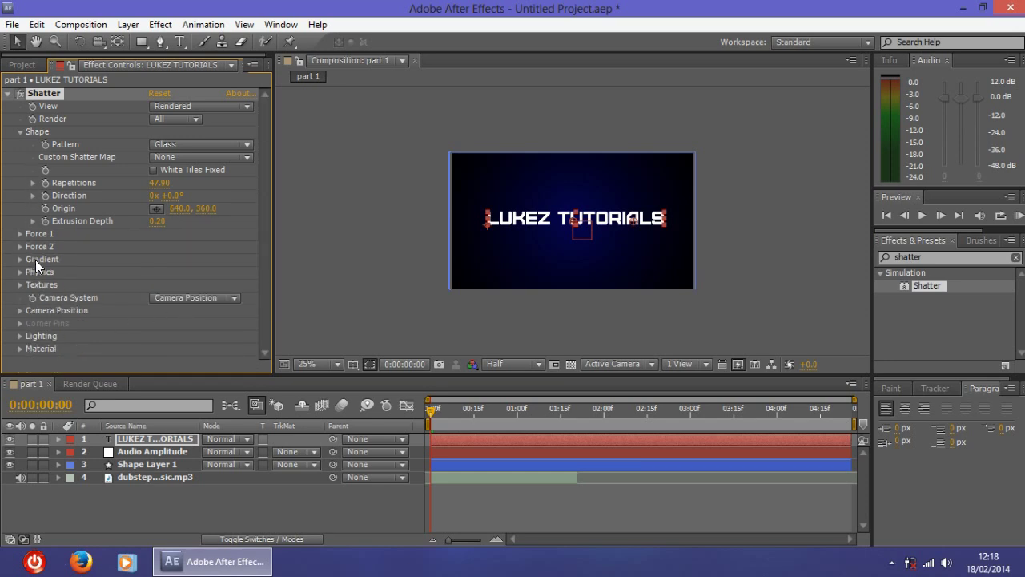
# Set Shatter's Force 2 strength to -2.8 and collapse its settings.
pyautogui.click(20, 246)
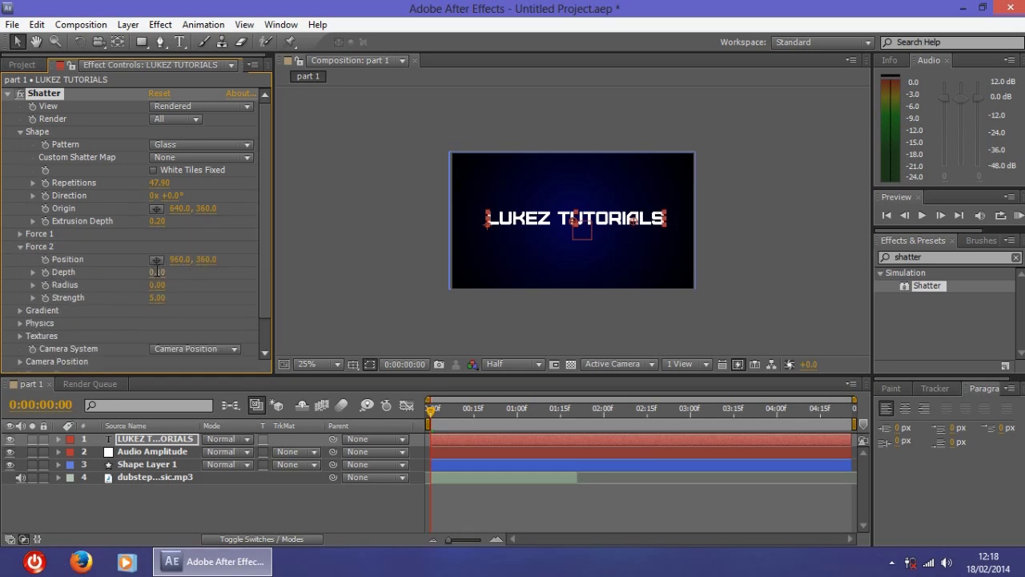
pyautogui.click(184, 280)
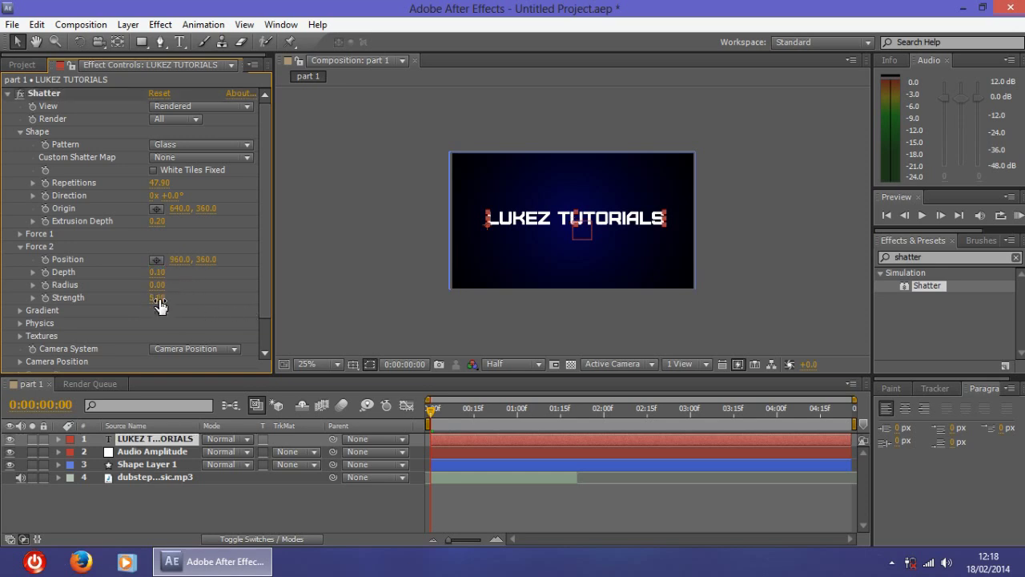
pyautogui.click(158, 298)
pyautogui.write('-2.8')
pyautogui.press('Return')
pyautogui.click(21, 246)
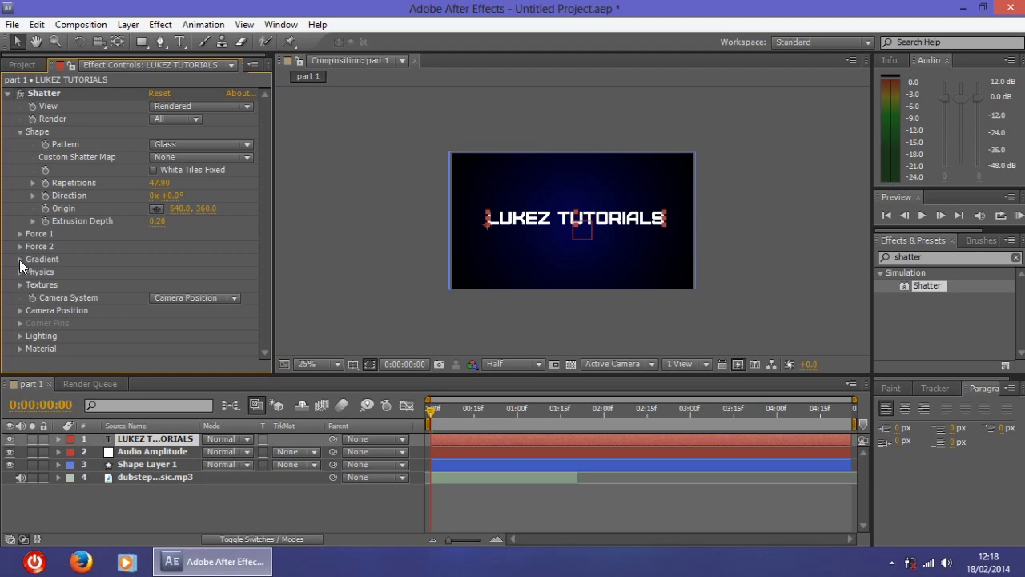
# Lower the Gravity in Shatter's Physics settings to below 1 and collapse the group.
pyautogui.click(20, 260)
pyautogui.click(19, 259)
pyautogui.click(19, 273)
pyautogui.scroll(-2, 39, 271)
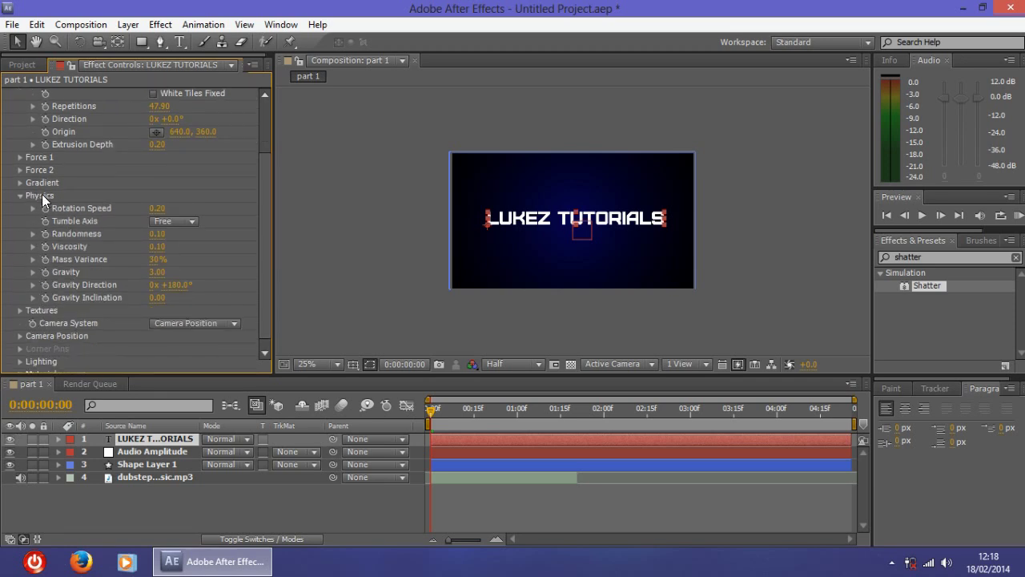
pyautogui.click(155, 274)
pyautogui.press('Return')
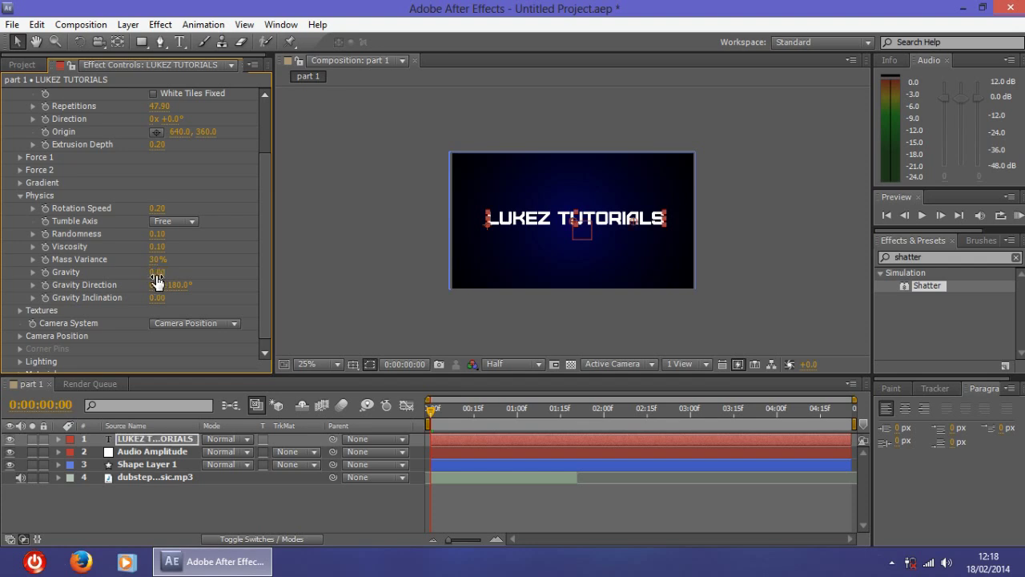
pyautogui.click(20, 195)
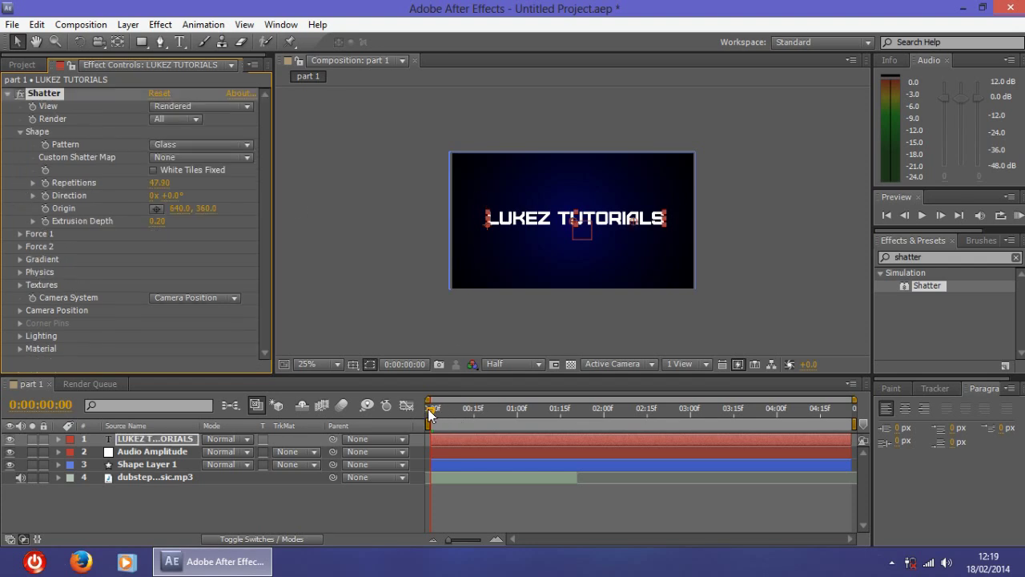
# Scrub the timeline from the start to 0:00:01:21 to preview the text shattering.
pyautogui.moveTo(430, 412); pyautogui.dragTo(575, 429)
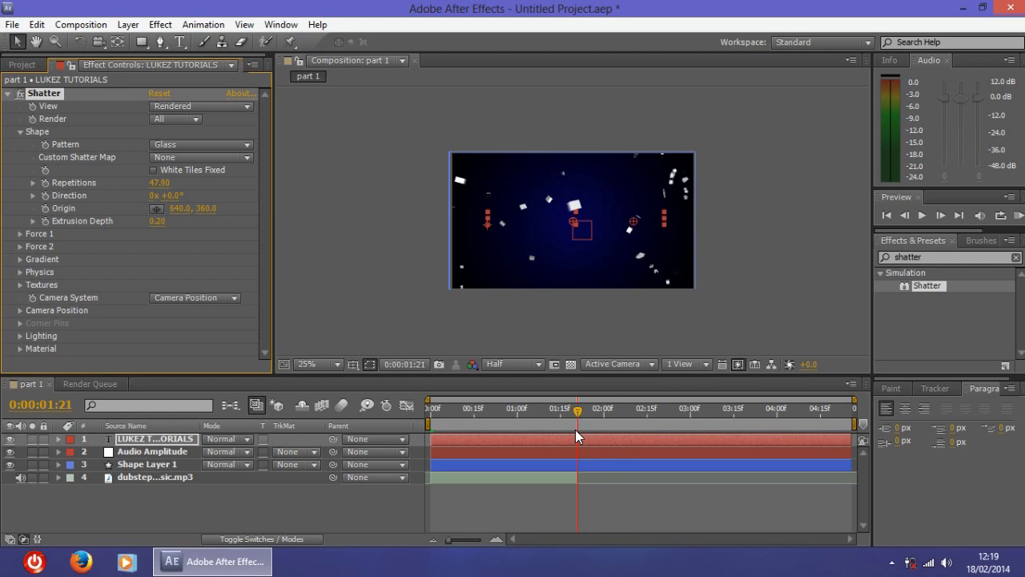
# Move back near the start of the timeline and play a RAM preview of the shattering text with music.
pyautogui.scroll(1, 590, 521)
pyautogui.scroll(3, 552, 503)
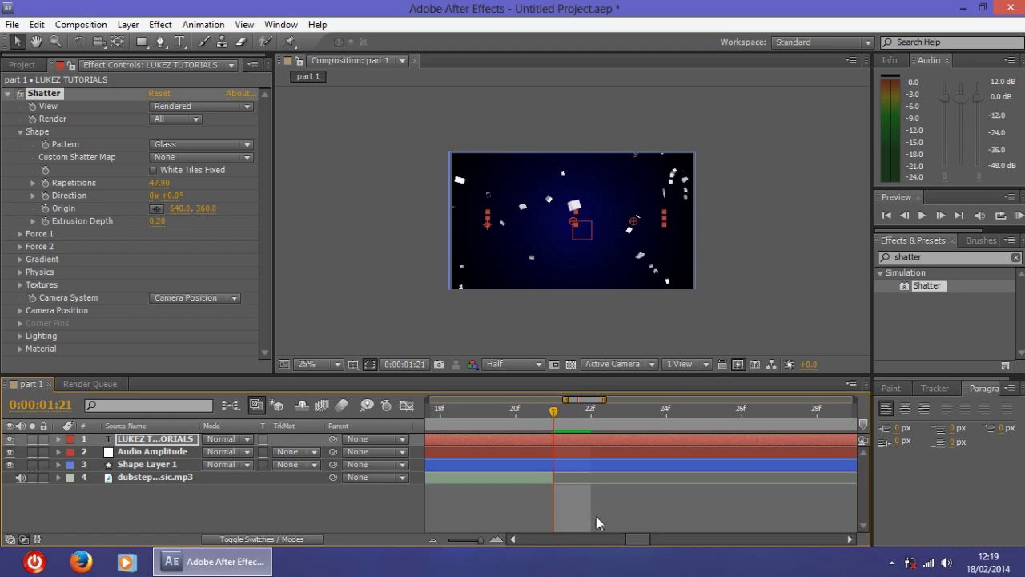
pyautogui.scroll(-4, 543, 463)
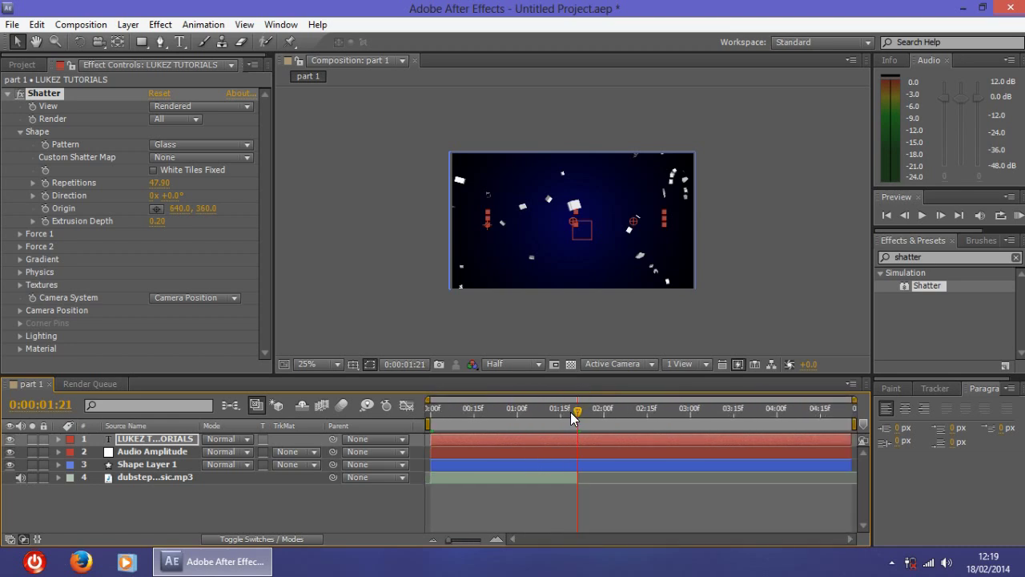
pyautogui.moveTo(577, 413); pyautogui.dragTo(421, 403)
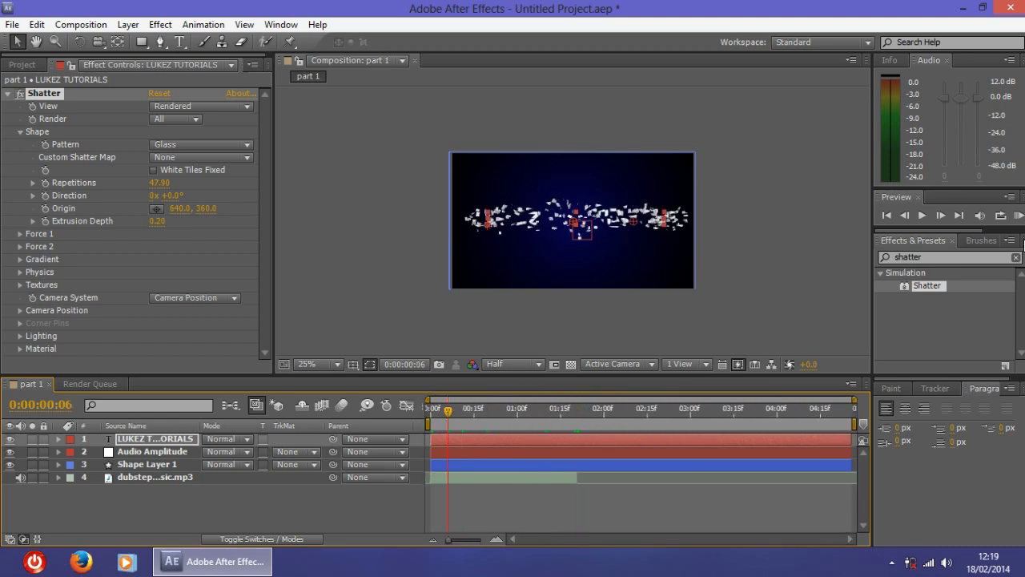
pyautogui.click(1016, 216)
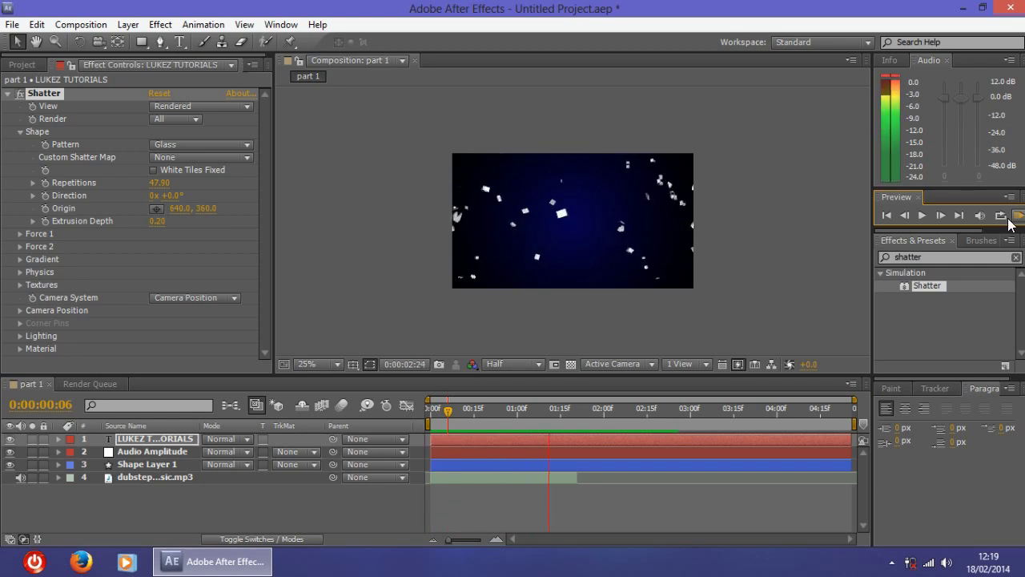
pyautogui.press('space')
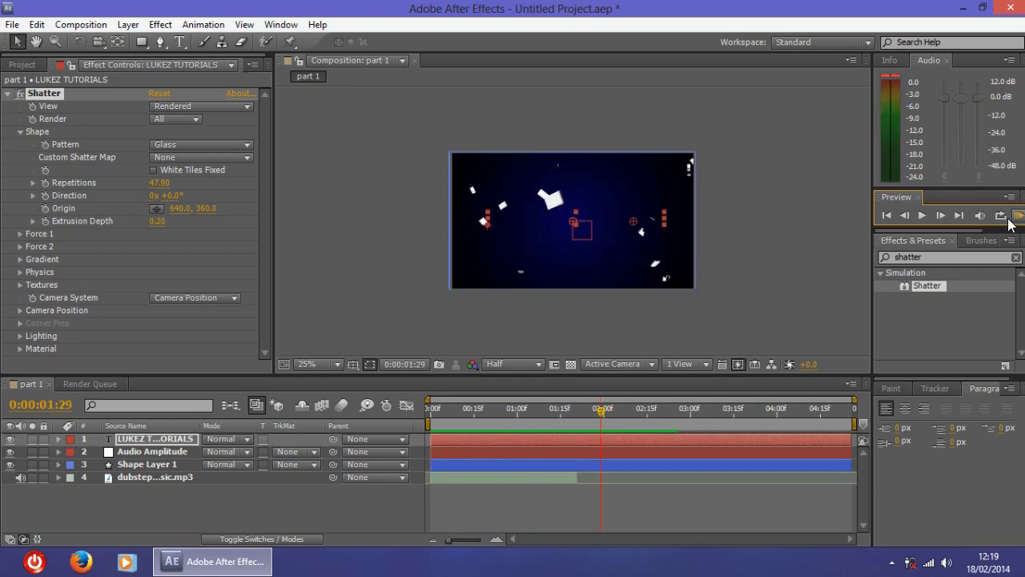
# Place the playhead at 0:00:01:26 and play another RAM preview of the composition.
pyautogui.click(599, 415)
pyautogui.moveTo(598, 415)
pyautogui.mouseDown()
pyautogui.moveTo(583, 415)
pyautogui.moveTo(592, 415)
pyautogui.mouseUp()
pyautogui.click(1015, 214)
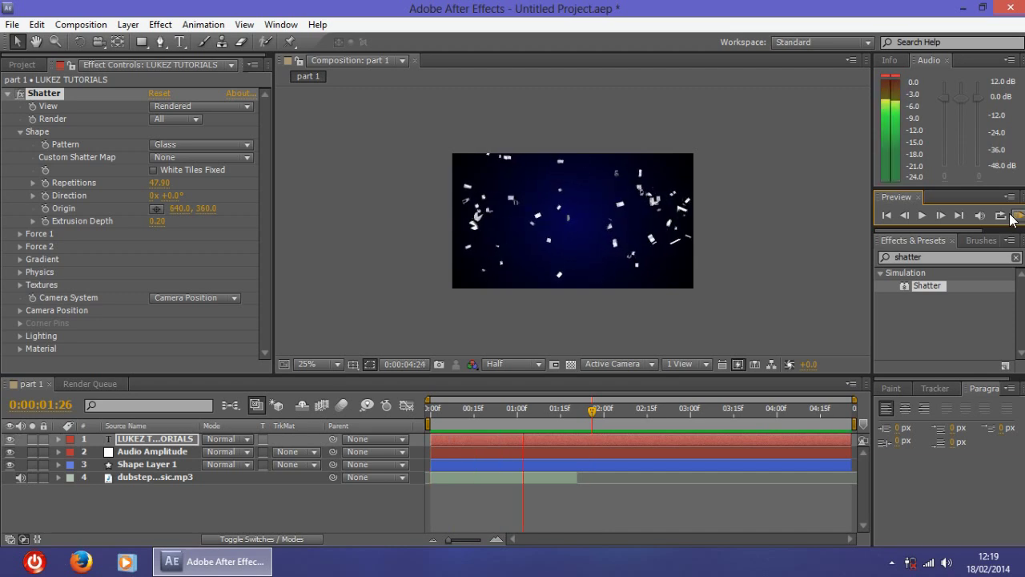
pyautogui.click(1012, 219)
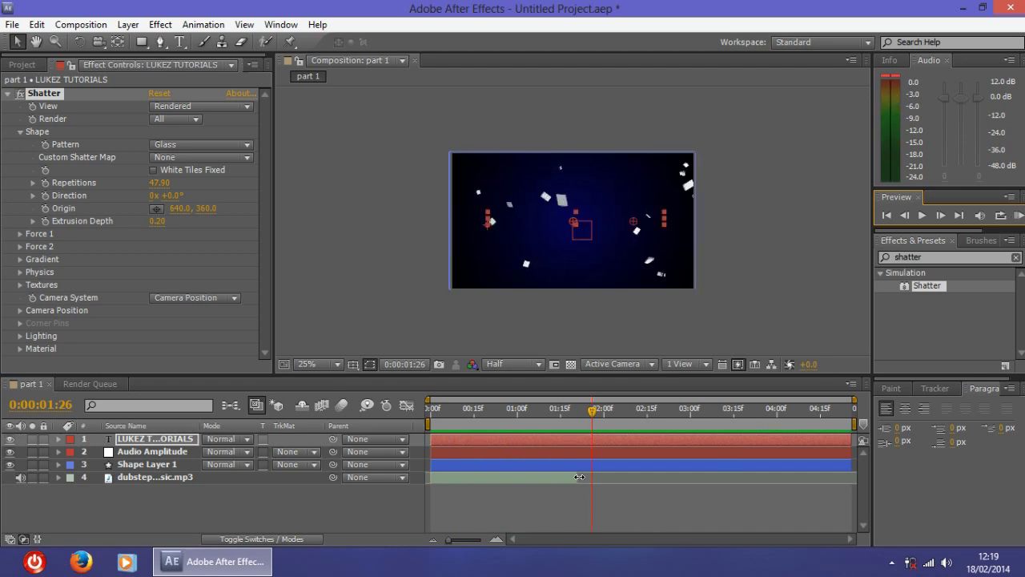
# Extend the end of the dubstep music layer to 0:00:01:26 and deselect it.
pyautogui.moveTo(577, 477); pyautogui.dragTo(592, 478)
pyautogui.scroll(5, 584, 494)
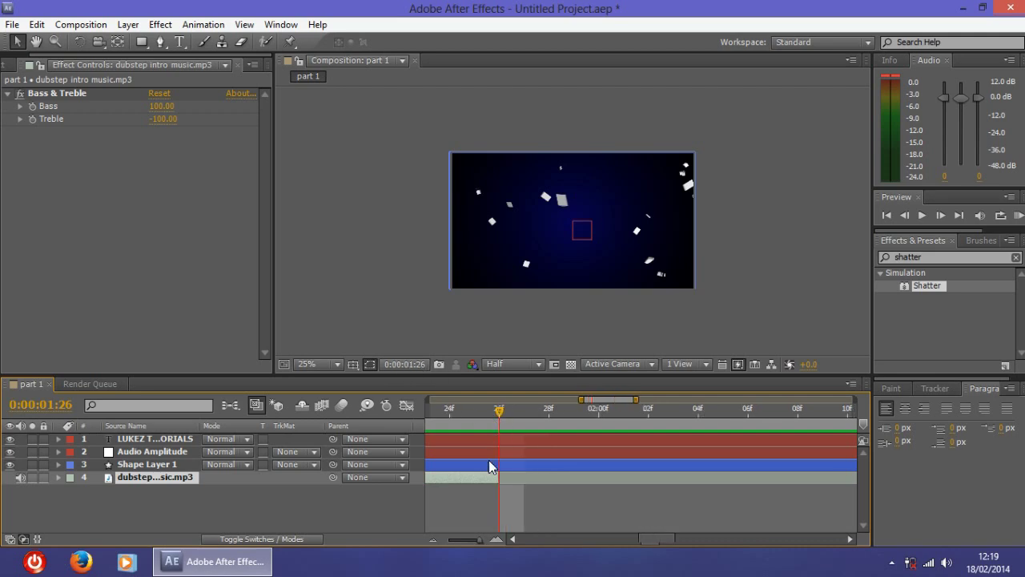
pyautogui.scroll(-5, 488, 463)
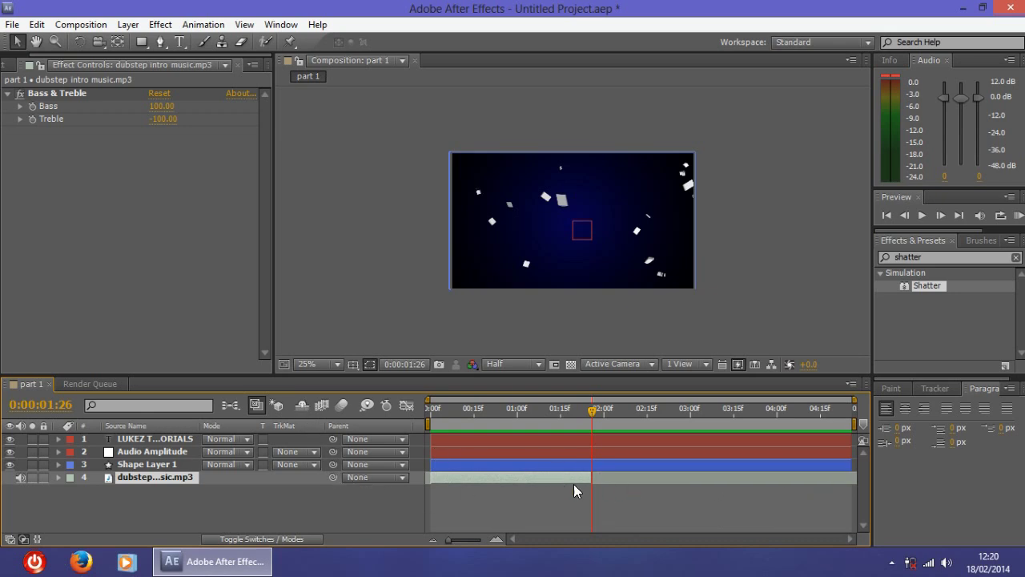
pyautogui.click(539, 492)
# Trim the end of the LUKEZ TUTORIALS text layer to 0:00:01:26, matching the end of the music.
pyautogui.moveTo(593, 408)
pyautogui.mouseDown()
pyautogui.moveTo(431, 408)
pyautogui.moveTo(600, 410)
pyautogui.moveTo(577, 423)
pyautogui.moveTo(592, 419)
pyautogui.moveTo(438, 415)
pyautogui.moveTo(599, 418)
pyautogui.moveTo(589, 425)
pyautogui.moveTo(600, 408)
pyautogui.mouseUp()
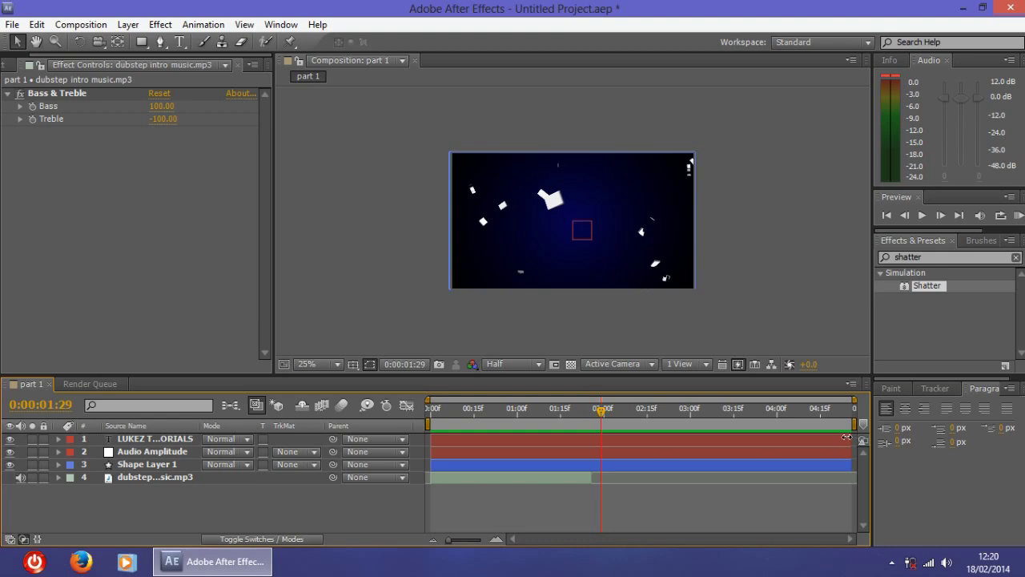
pyautogui.moveTo(847, 437); pyautogui.dragTo(576, 439)
pyautogui.press('=')
pyautogui.press('=')
pyautogui.press('=')
pyautogui.press('=')
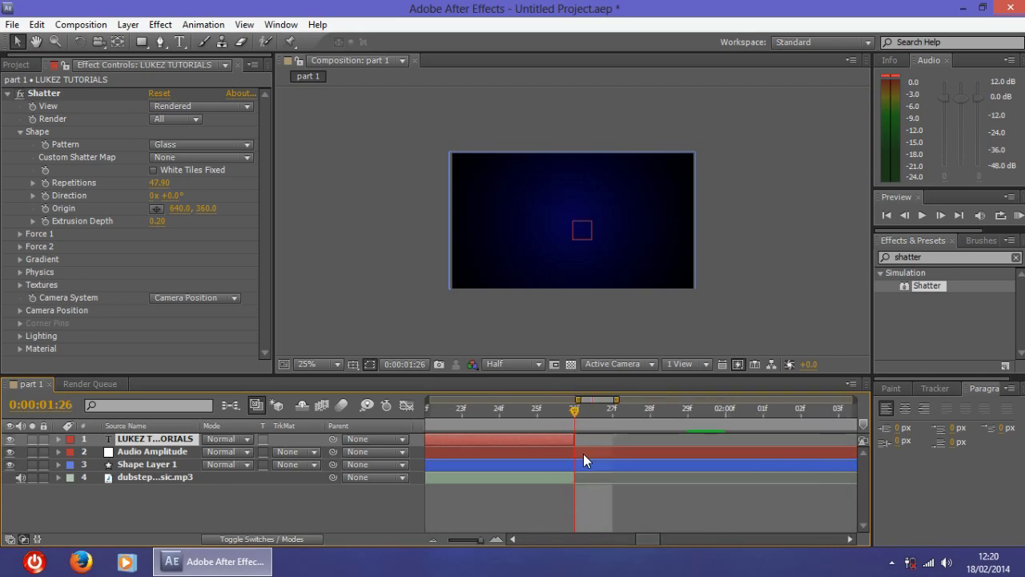
pyautogui.press('-')
pyautogui.press('-')
pyautogui.press('-')
pyautogui.press('-')
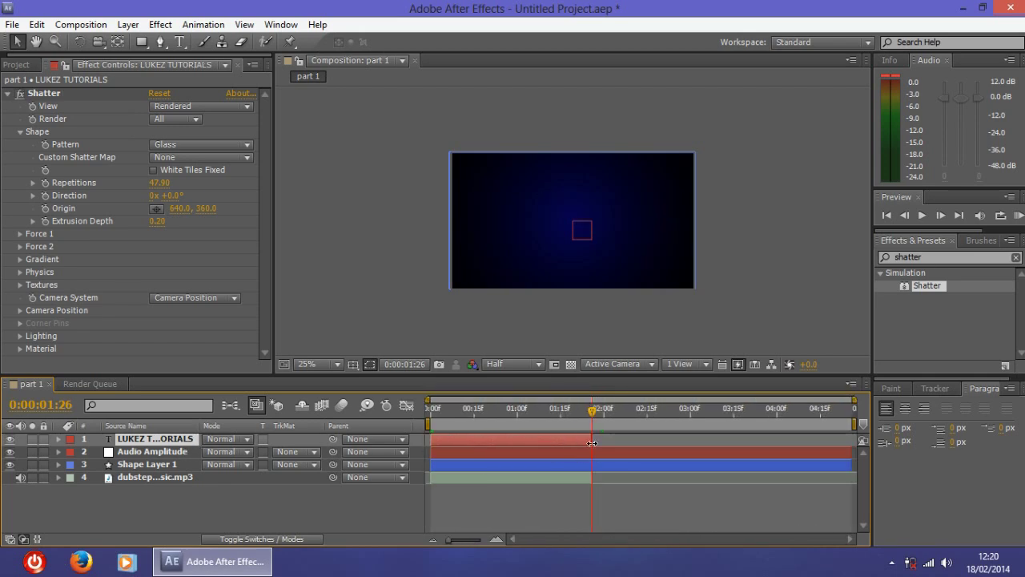
# Time-reverse the LUKEZ TUTORIALS layer so the shattered pieces assemble into the text.
pyautogui.moveTo(593, 410); pyautogui.dragTo(505, 414)
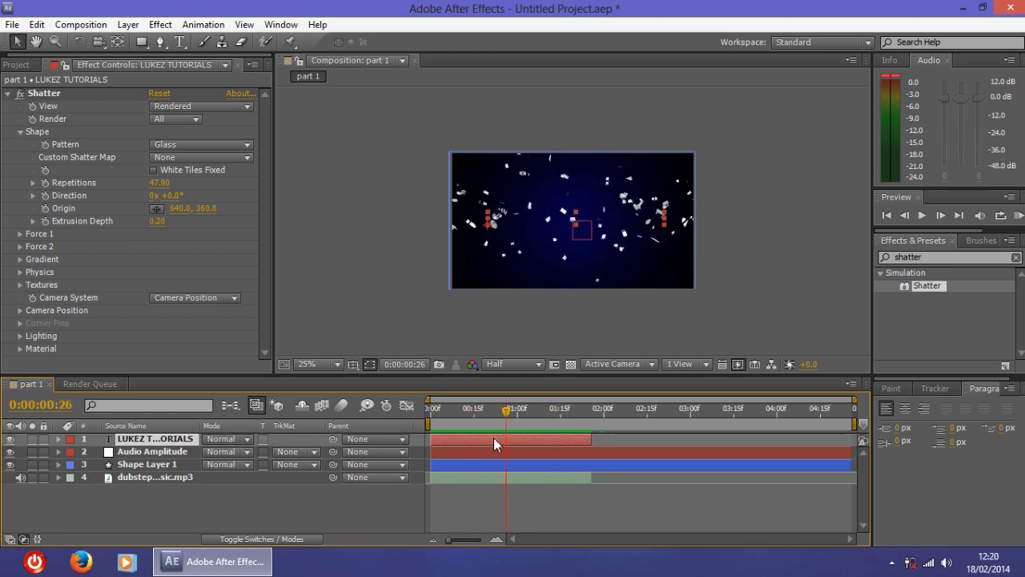
pyautogui.rightClick(479, 438)
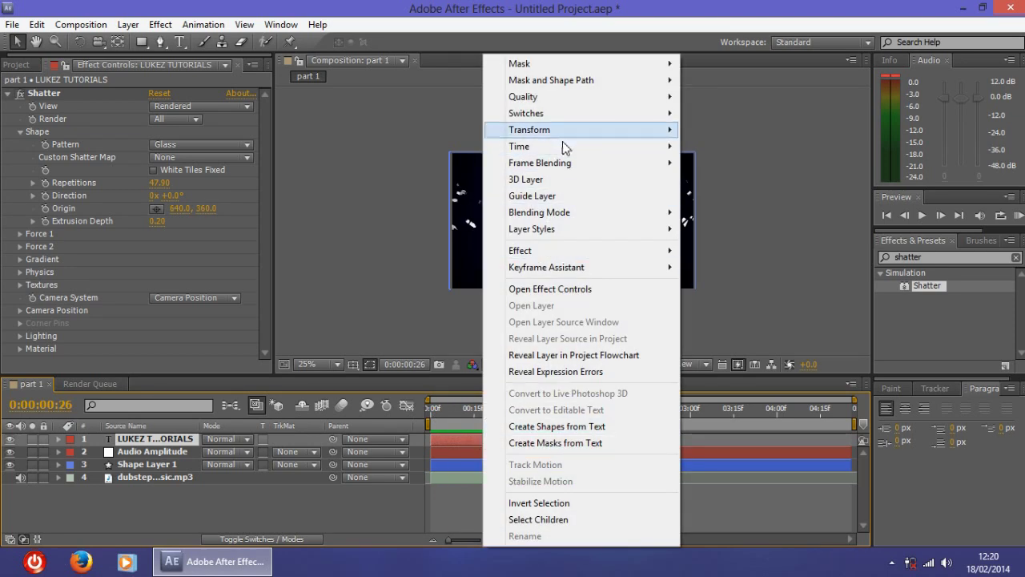
pyautogui.moveTo(565, 147)
pyautogui.click(735, 164)
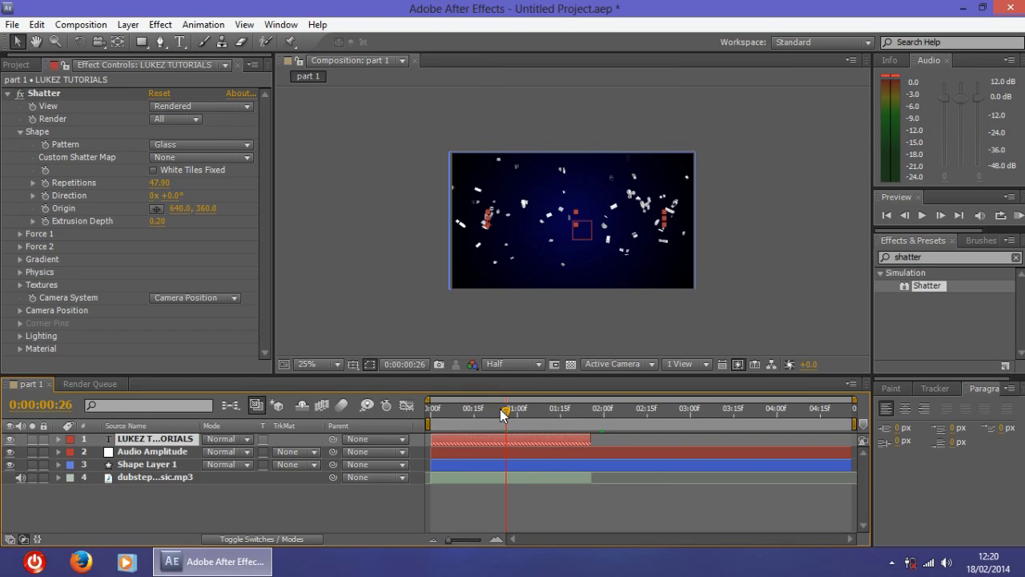
# Preview the reversed text animation from the start and examine the text closely at 0:00:01:25.
pyautogui.press('Home')
pyautogui.press('space')
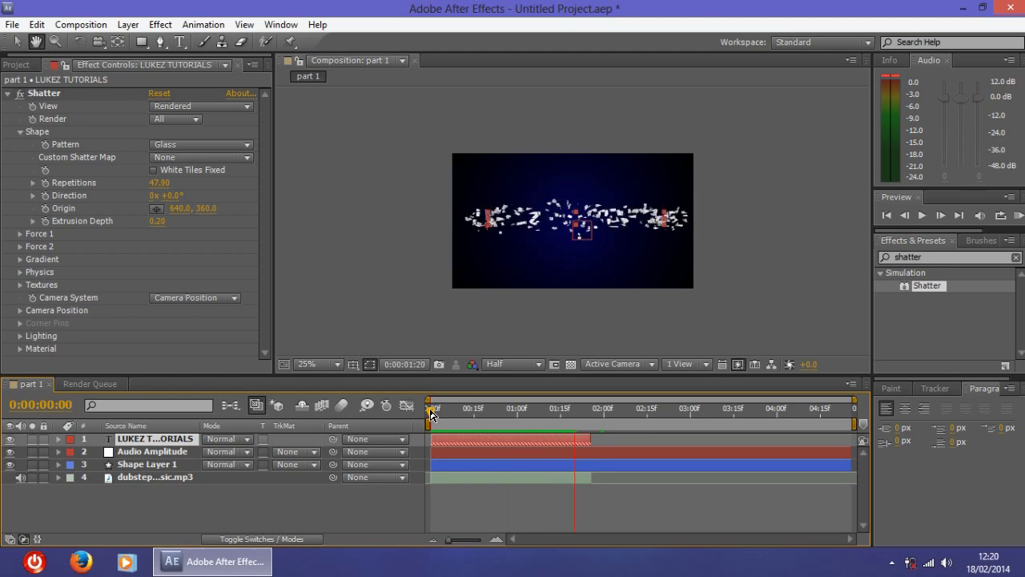
pyautogui.press('space')
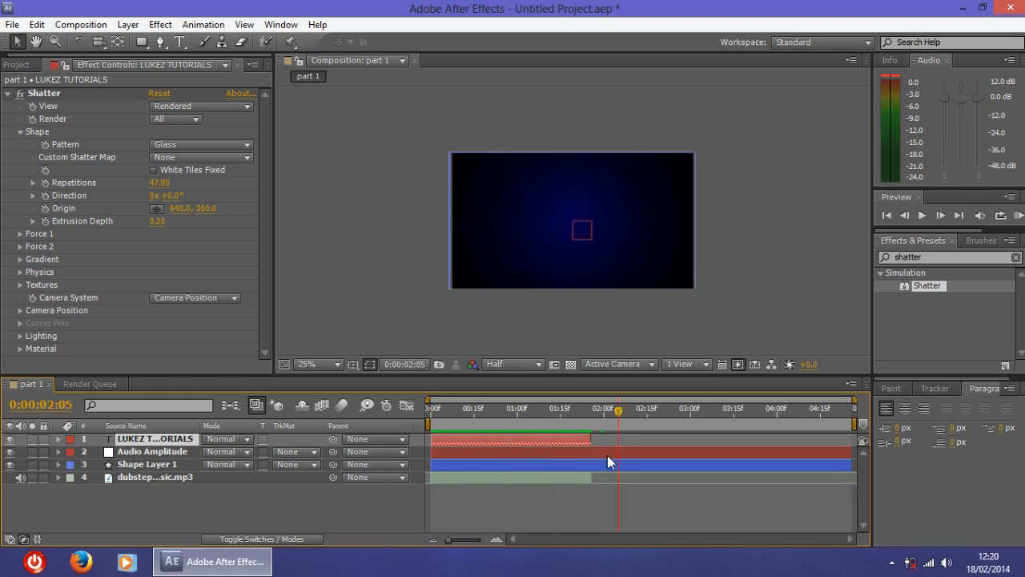
pyautogui.scroll(2, 594, 447)
pyautogui.moveTo(567, 440); pyautogui.dragTo(590, 414)
pyautogui.scroll(-3, 608, 439)
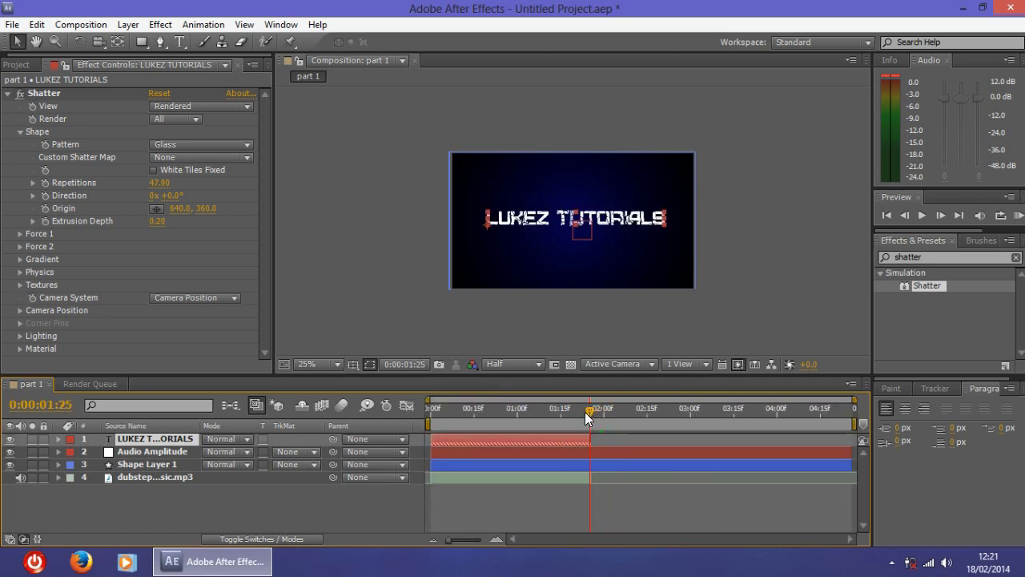
pyautogui.scroll(3, 571, 441)
pyautogui.scroll(2, 609, 453)
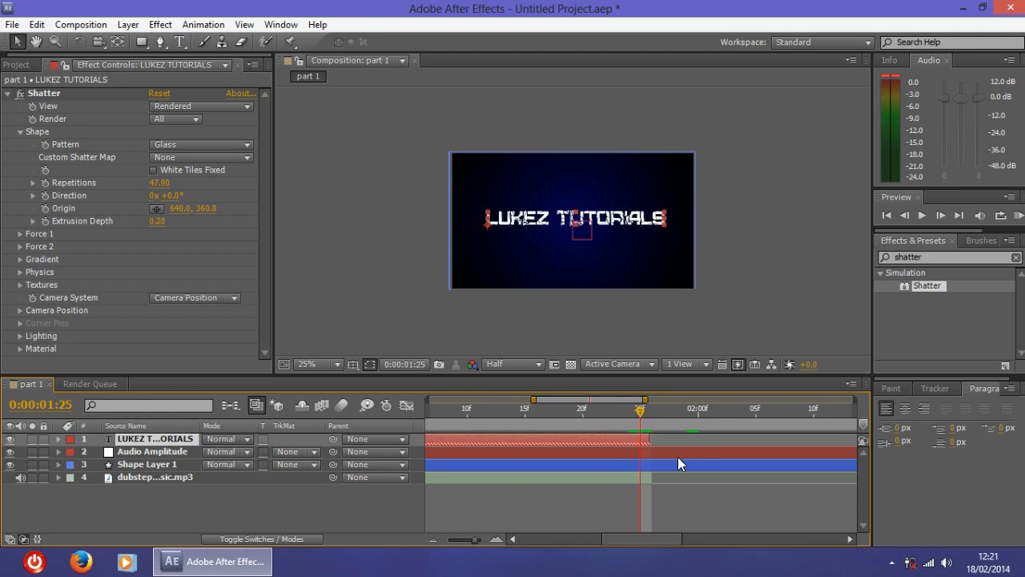
pyautogui.scroll(4, 596, 242)
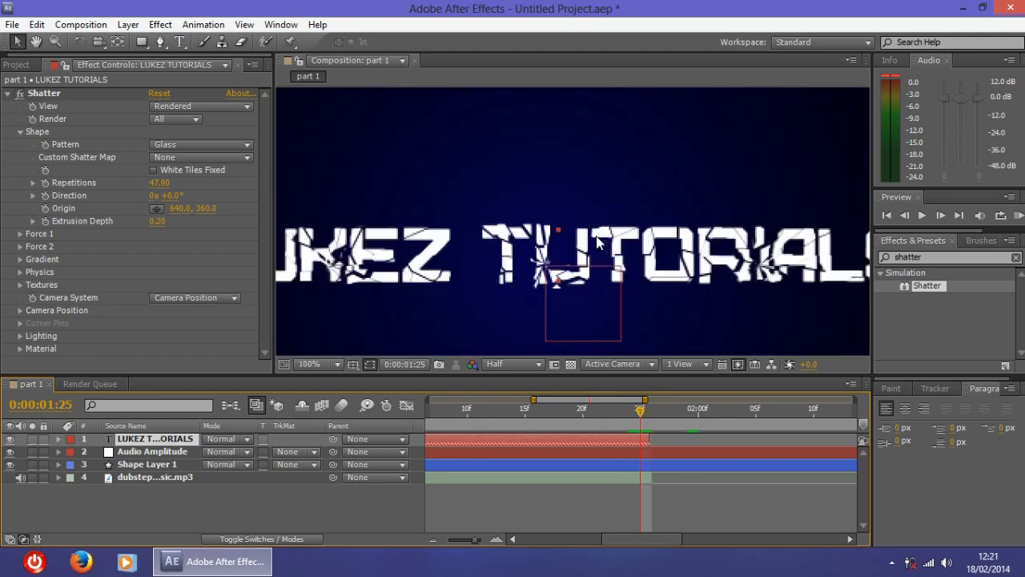
pyautogui.scroll(-2, 607, 286)
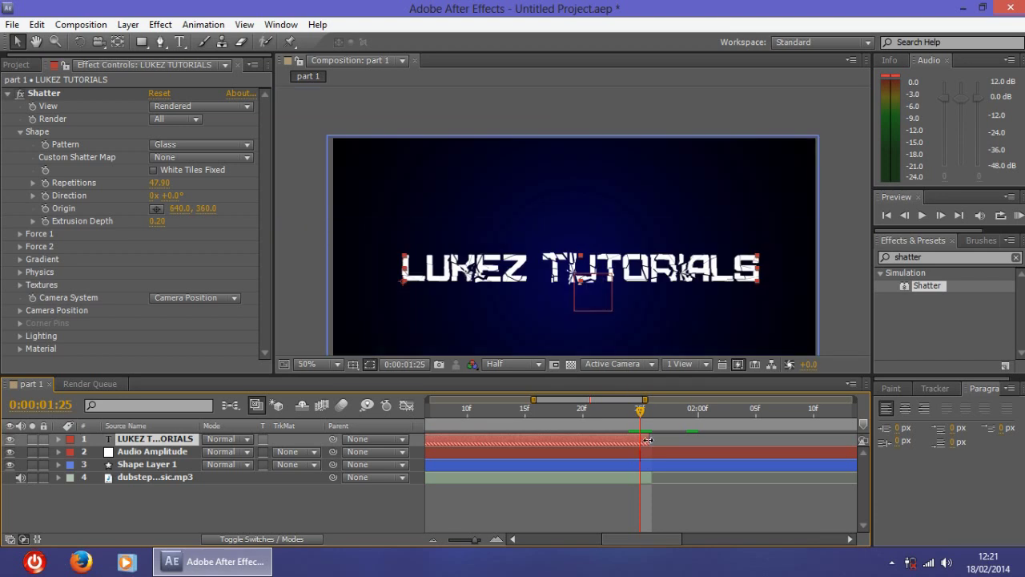
# Extend the end of the LUKEZ TUTORIALS layer to 0:00:01:28.
pyautogui.moveTo(652, 440); pyautogui.dragTo(665, 441)
pyautogui.moveTo(684, 440); pyautogui.dragTo(651, 441)
pyautogui.scroll(-1, 653, 433)
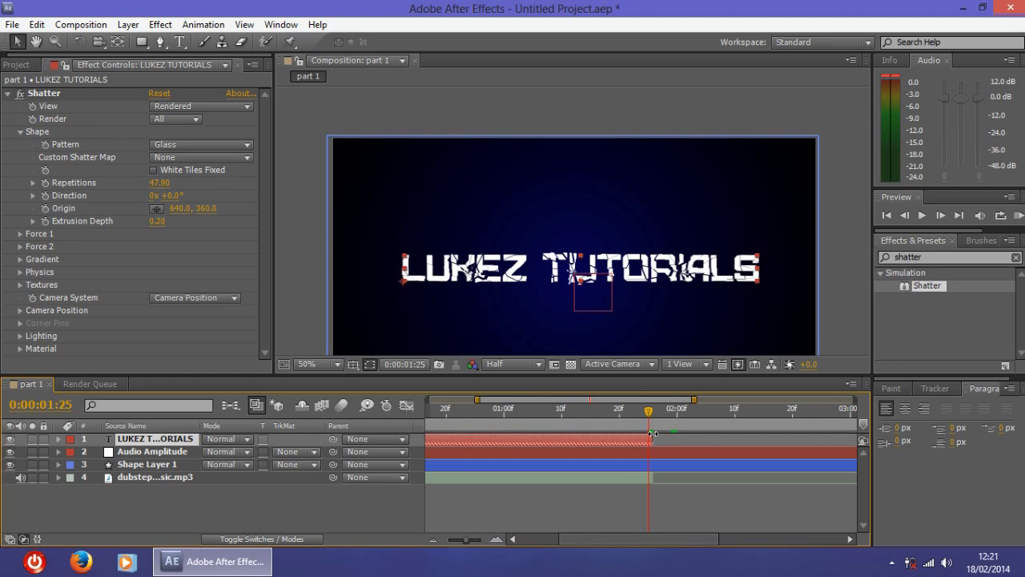
pyautogui.scroll(-2, 634, 435)
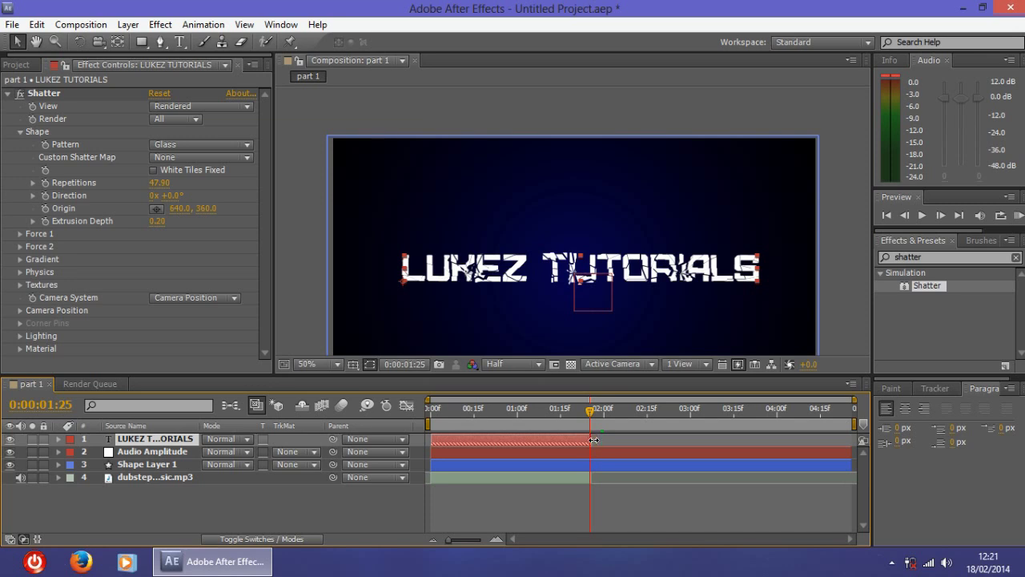
pyautogui.scroll(4, 594, 440)
pyautogui.moveTo(550, 439); pyautogui.dragTo(610, 444)
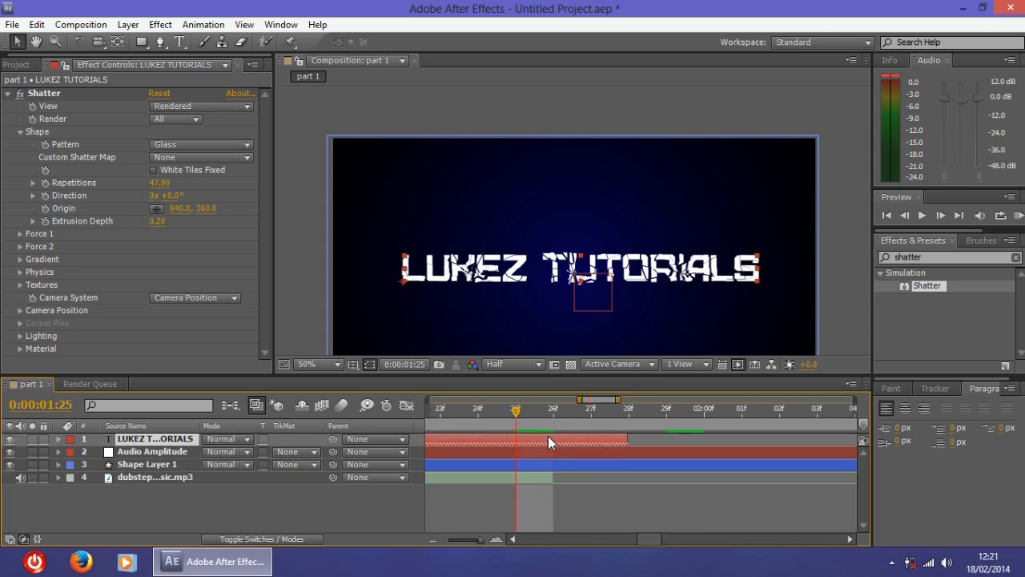
# Split the LUKEZ TUTORIALS layer at 0:00:01:26 and delete the Shatter effect from its second part.
pyautogui.moveTo(514, 408); pyautogui.dragTo(548, 417)
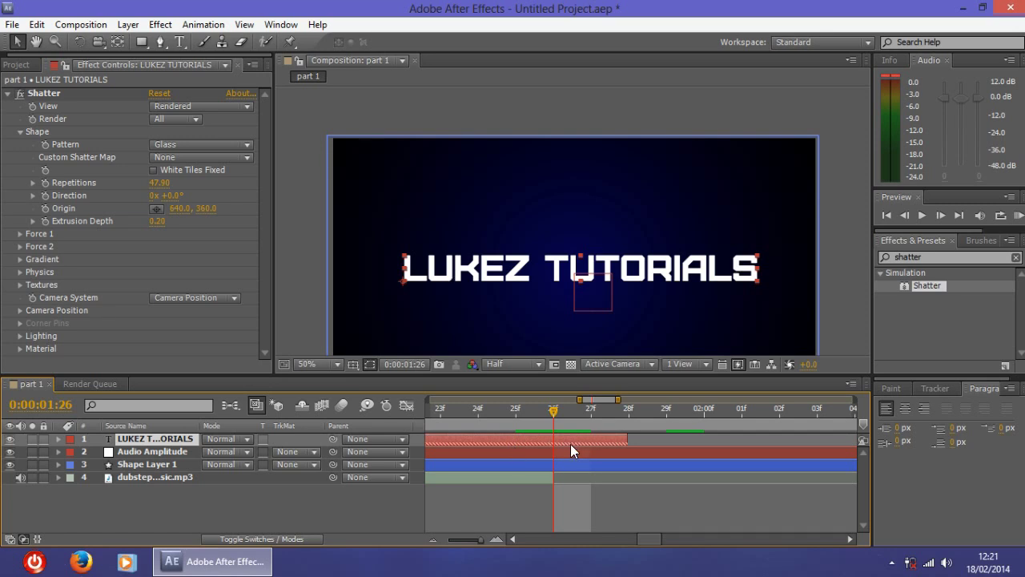
pyautogui.hotkey('ctrl', 'shift', 'd')
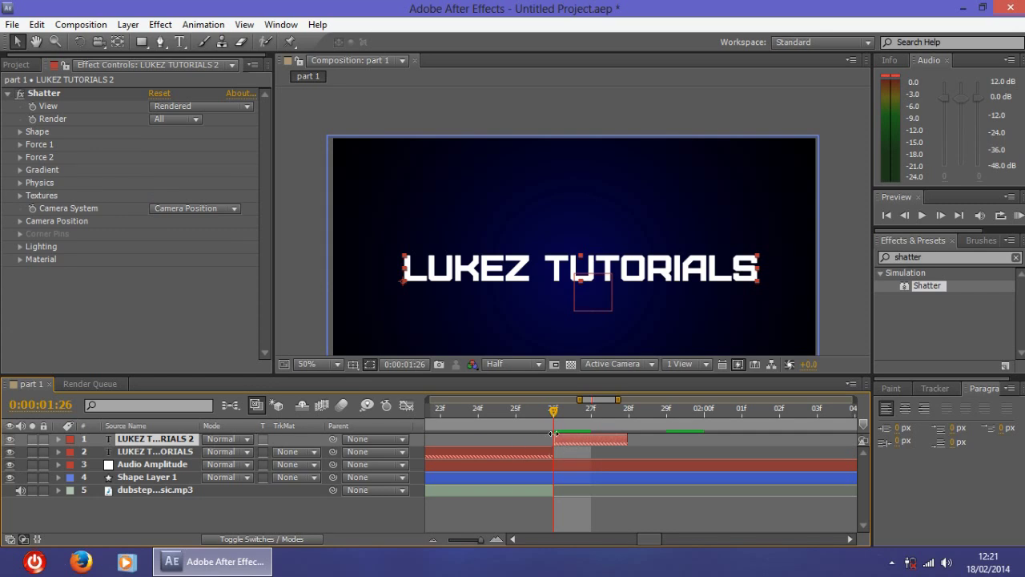
pyautogui.moveTo(550, 415); pyautogui.dragTo(593, 415)
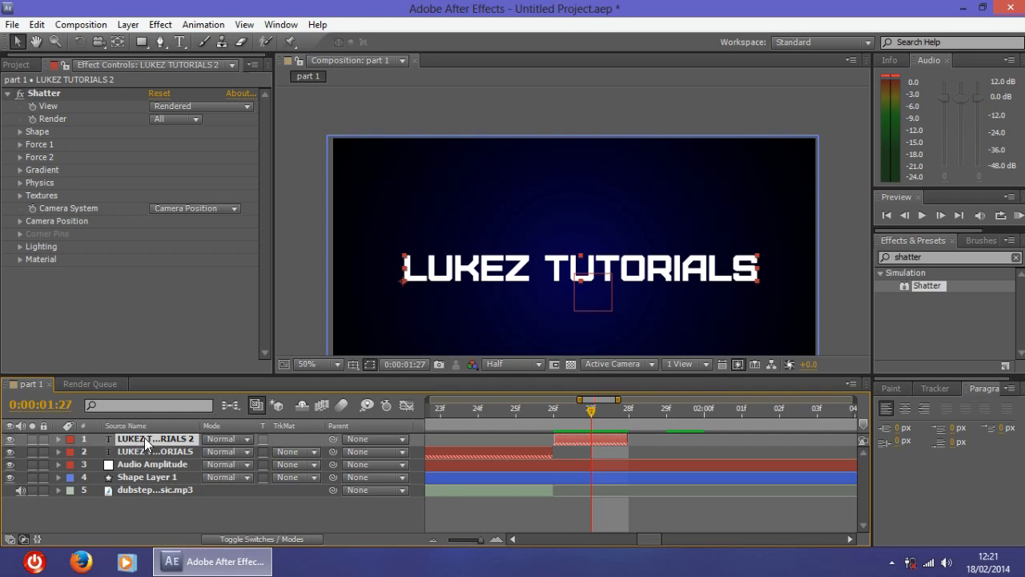
pyautogui.click(50, 94)
pyautogui.press('Delete')
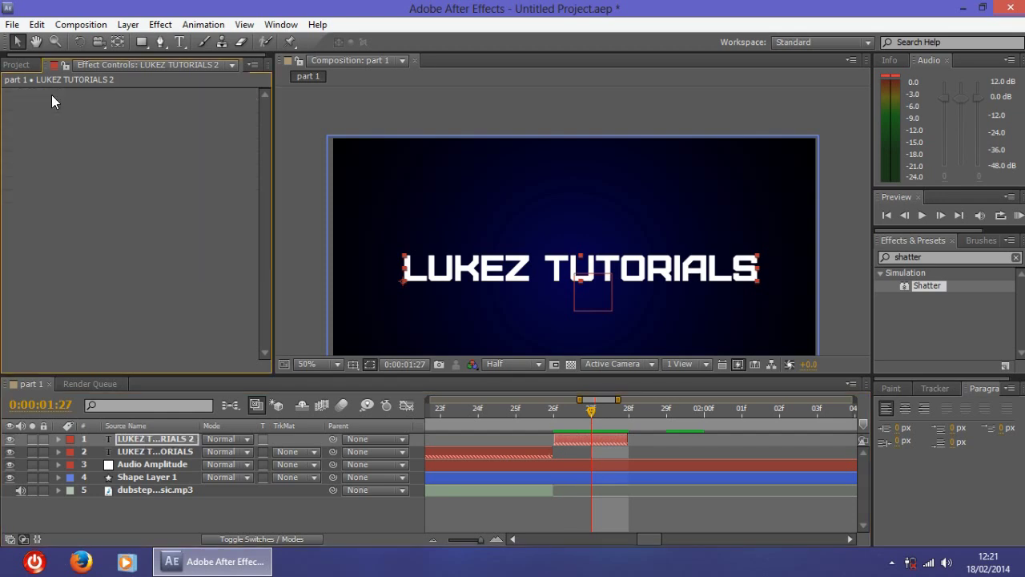
# Time-reverse the short second text layer, LUKEZ TUTORIALS 2.
pyautogui.rightClick(580, 433)
pyautogui.moveTo(697, 148)
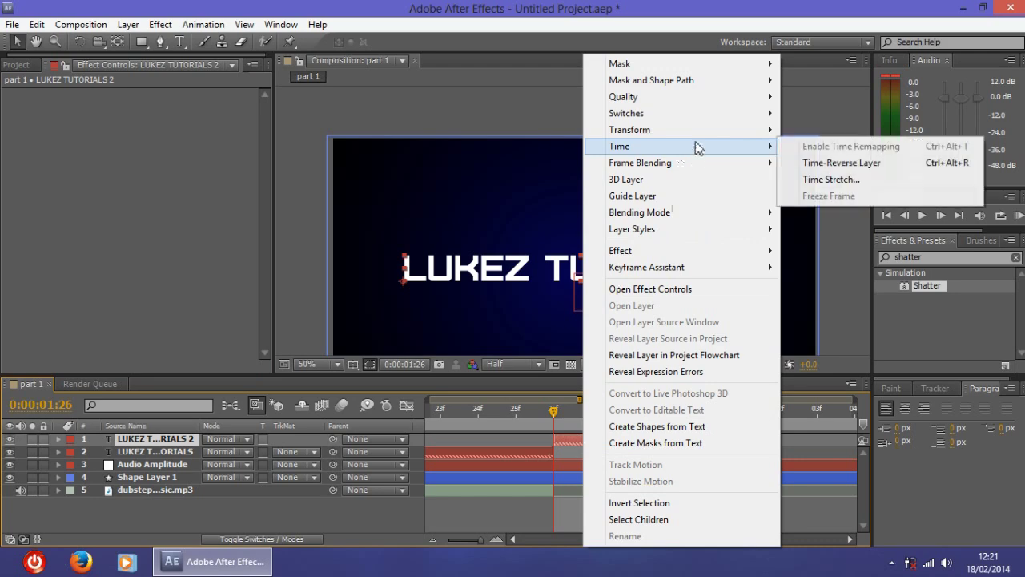
pyautogui.click(838, 163)
# Examine the frames from 0:00:01:25 to 0:00:01:27 around the cut between the two text layers.
pyautogui.scroll(3, 585, 442)
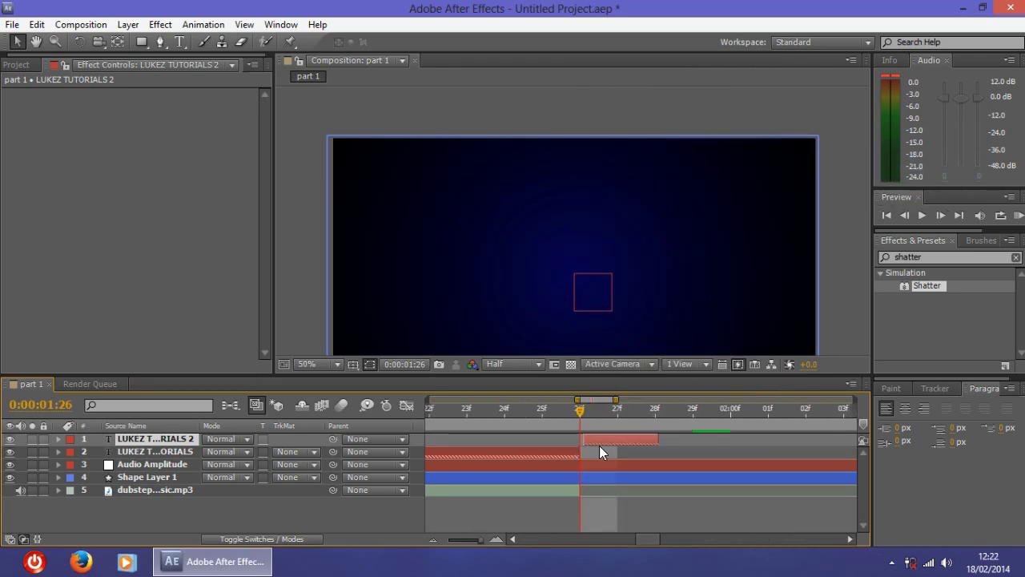
pyautogui.rightClick(603, 443)
pyautogui.click(601, 443)
pyautogui.rightClick(598, 440)
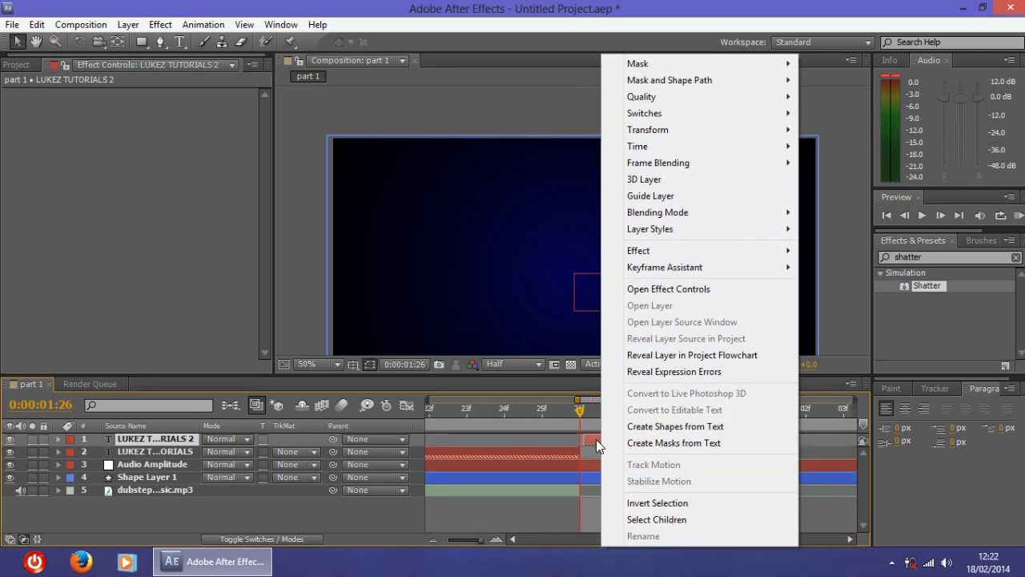
pyautogui.click(584, 413)
pyautogui.moveTo(583, 413)
pyautogui.mouseDown()
pyautogui.moveTo(624, 414)
pyautogui.moveTo(593, 415)
pyautogui.mouseUp()
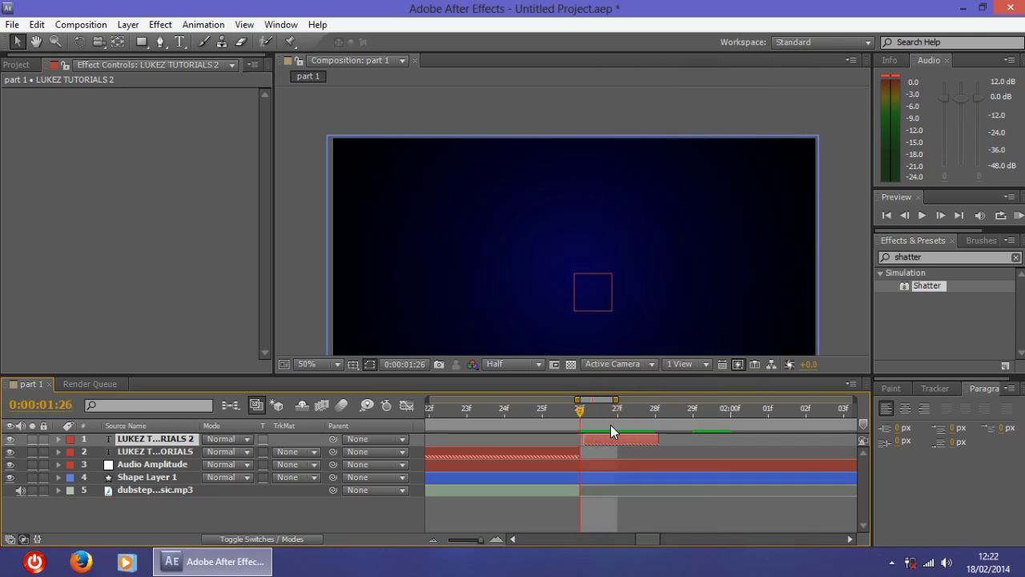
pyautogui.scroll(-3, 620, 444)
pyautogui.scroll(3, 620, 444)
pyautogui.click(608, 410)
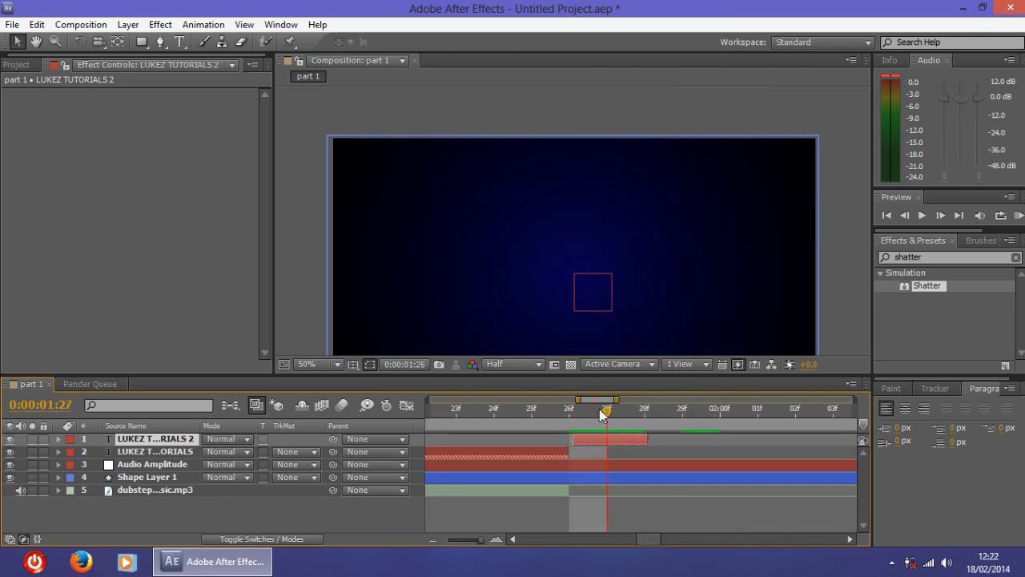
pyautogui.scroll(-5, 564, 449)
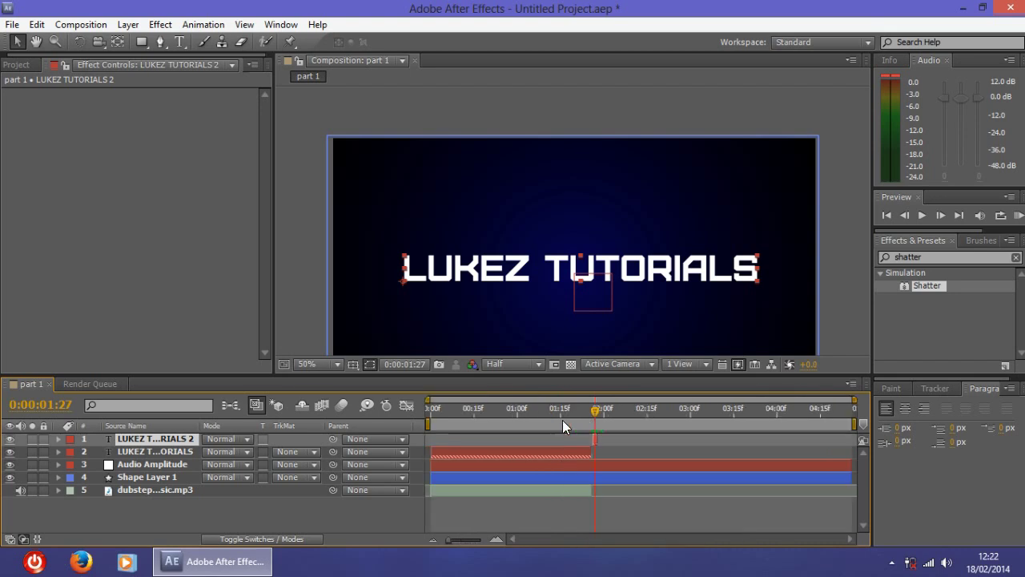
pyautogui.moveTo(593, 410); pyautogui.dragTo(591, 466)
pyautogui.scroll(4, 609, 455)
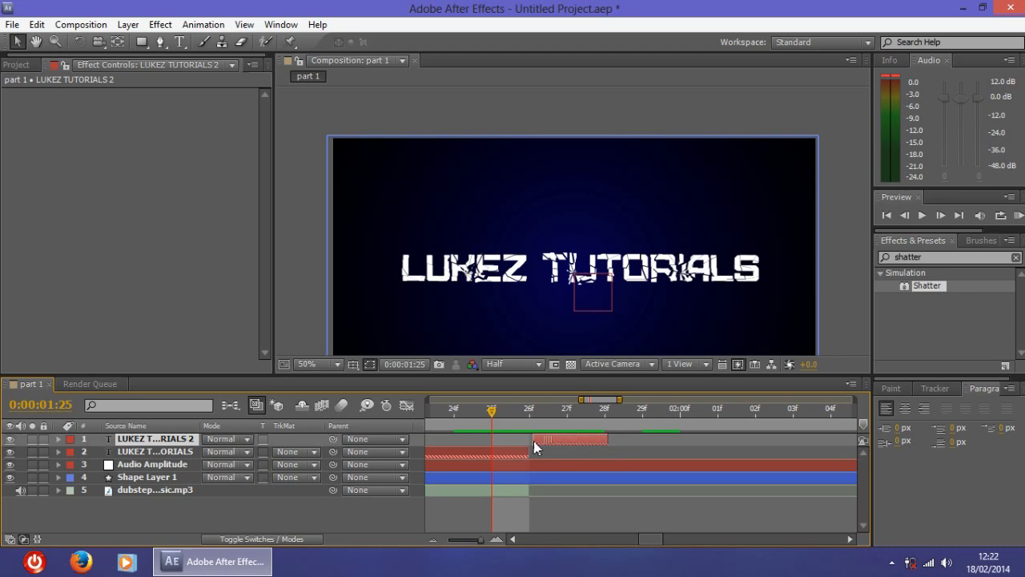
# Shift LUKEZ TUTORIALS 2 earlier to meet the end of the shattered text layer, and preview the transition from the start.
pyautogui.moveTo(534, 442); pyautogui.dragTo(520, 440)
pyautogui.scroll(-4, 447, 444)
pyautogui.moveTo(521, 406); pyautogui.dragTo(432, 407)
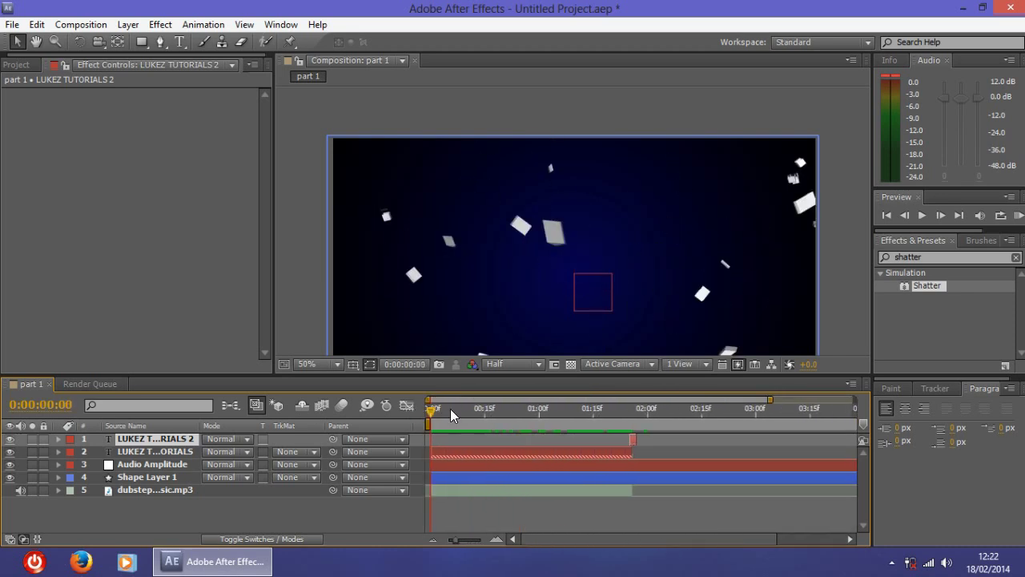
pyautogui.press('space')
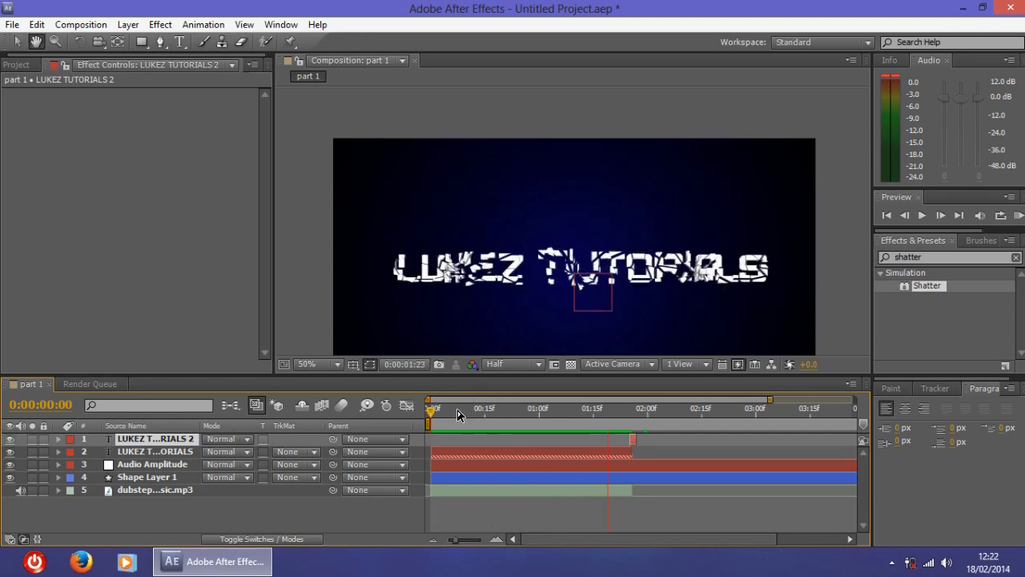
pyautogui.press('space')
pyautogui.moveTo(694, 413); pyautogui.dragTo(569, 414)
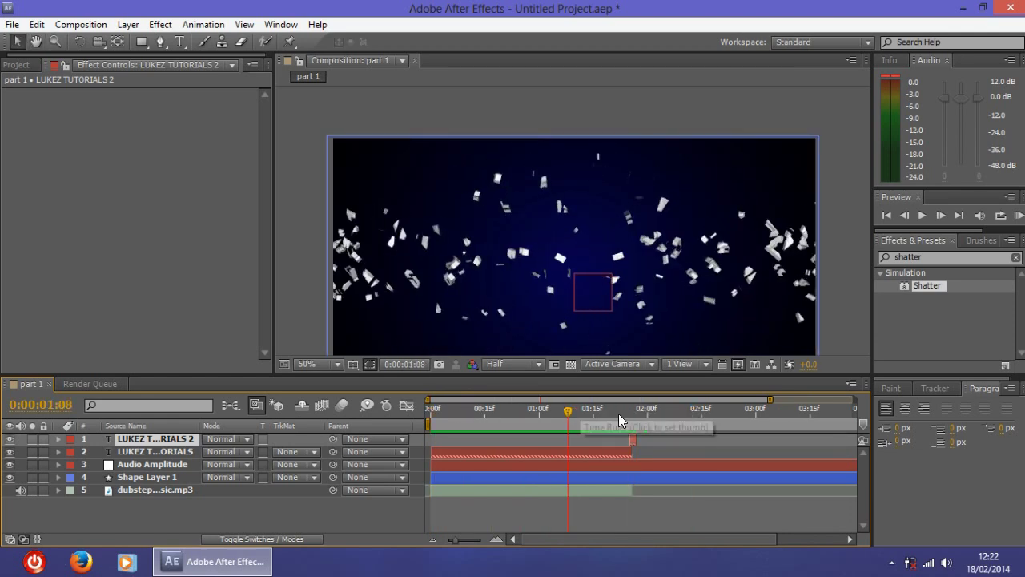
# Extend the end of LUKEZ TUTORIALS 2 to about 0:00:03:04 and preview the composition.
pyautogui.moveTo(634, 439); pyautogui.dragTo(770, 439)
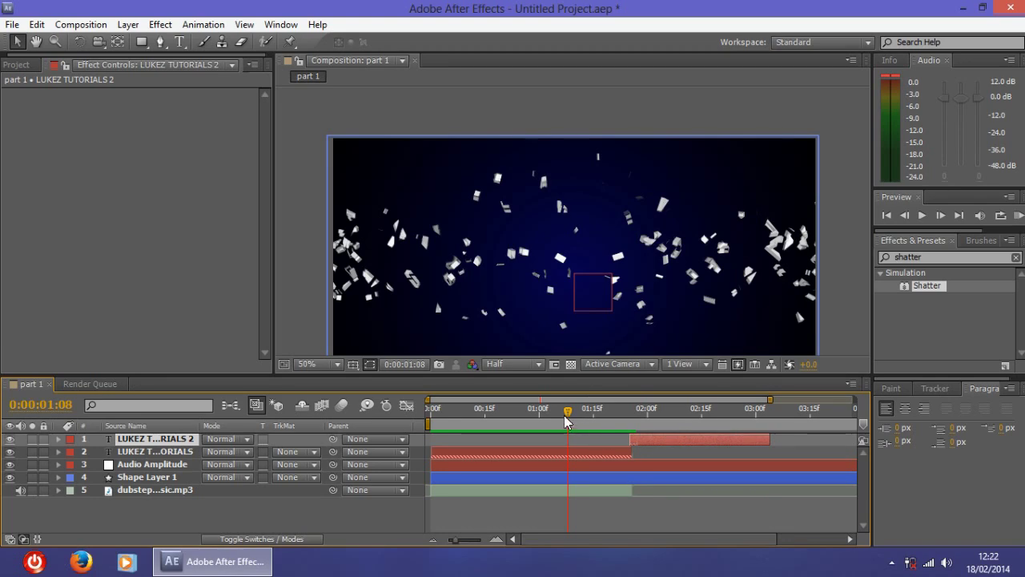
pyautogui.press('space')
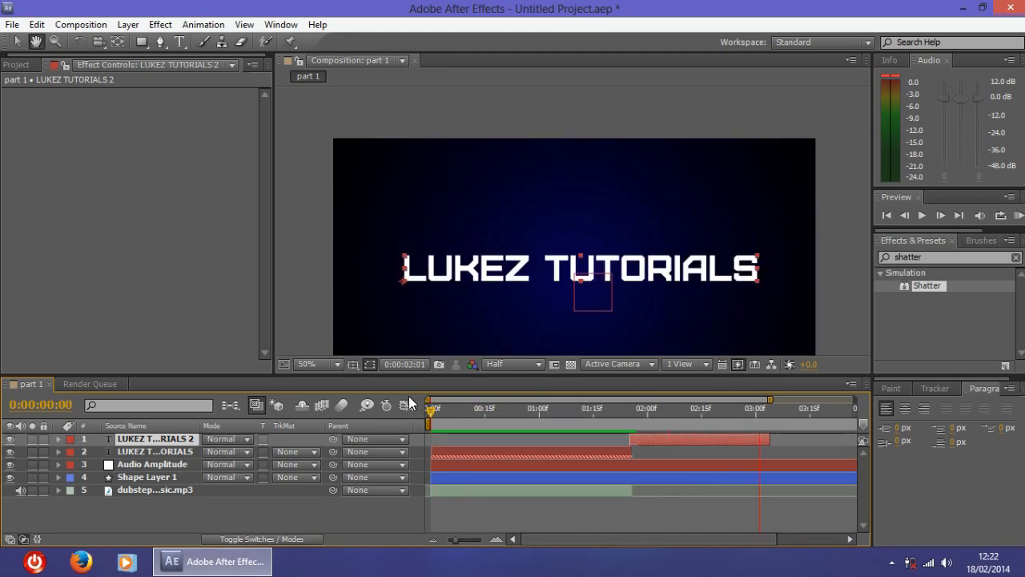
pyautogui.press('space')
pyautogui.scroll(-1, 540, 471)
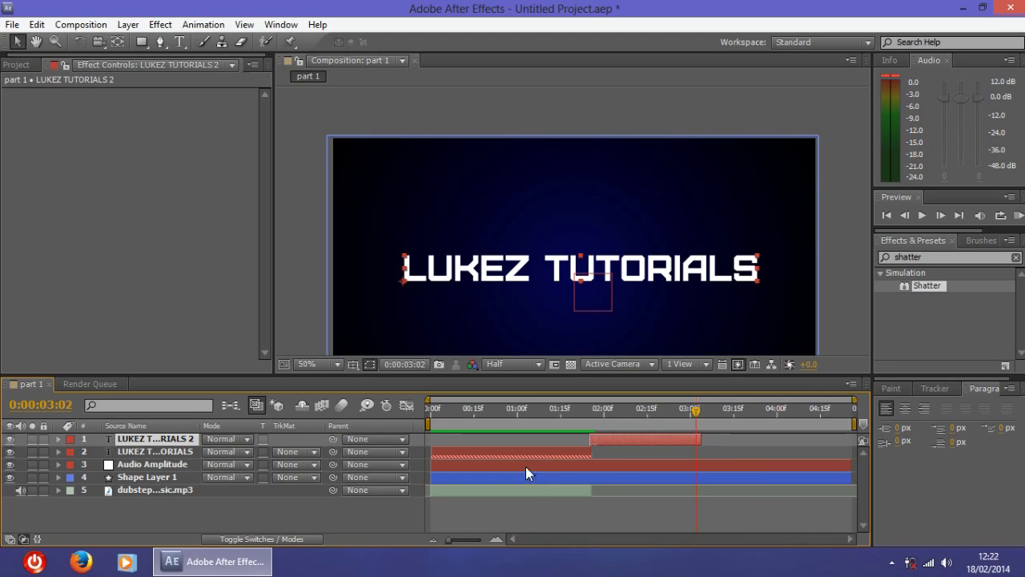
# Shorten the work area to end at about 0:00:01:28, just past the shattered text layer.
pyautogui.click(134, 452)
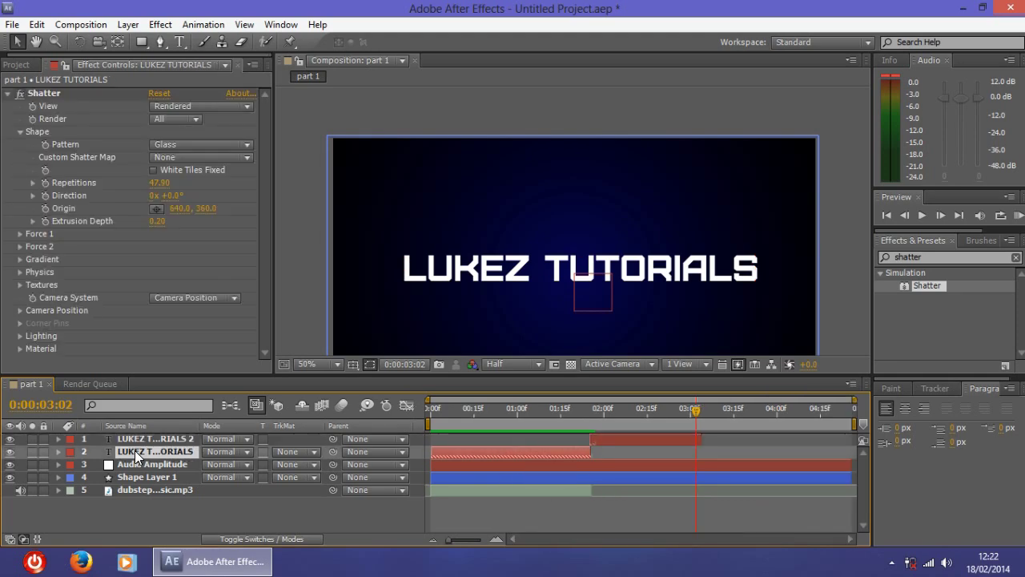
pyautogui.hotkey('ctrl', 's')
pyautogui.click(376, 464)
pyautogui.scroll(3, 592, 453)
pyautogui.scroll(-3, 585, 454)
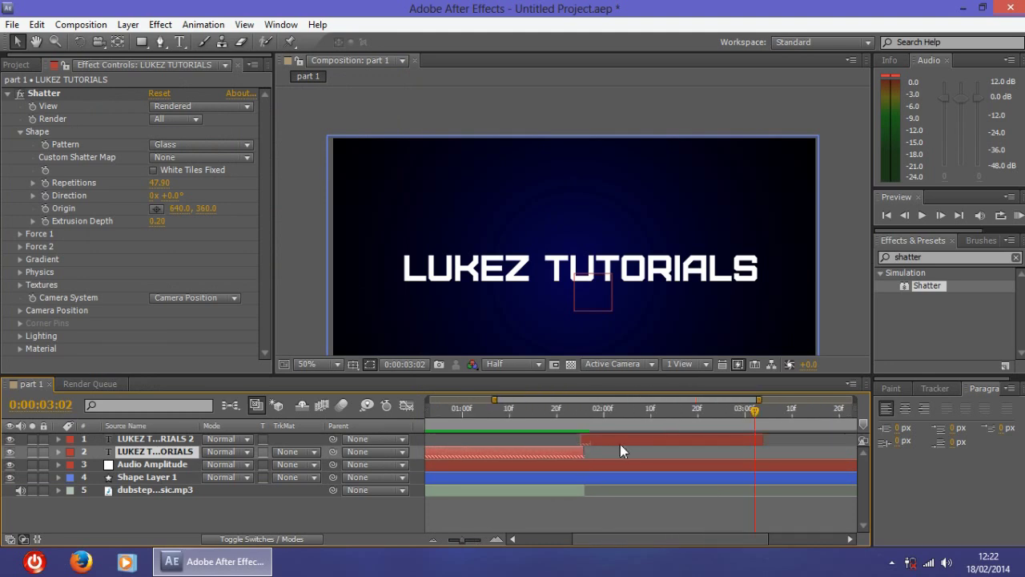
pyautogui.scroll(-2, 740, 433)
pyautogui.moveTo(852, 424); pyautogui.dragTo(593, 427)
# Try to save the project on the Desktop as Dubstep Intro.
pyautogui.hotkey('ctrl', 's')
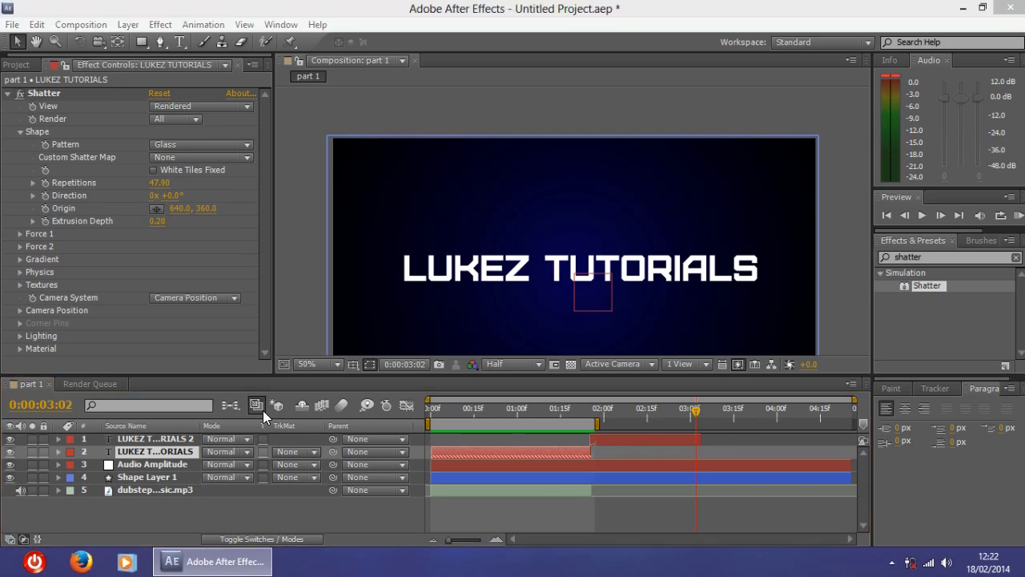
pyautogui.click(41, 150)
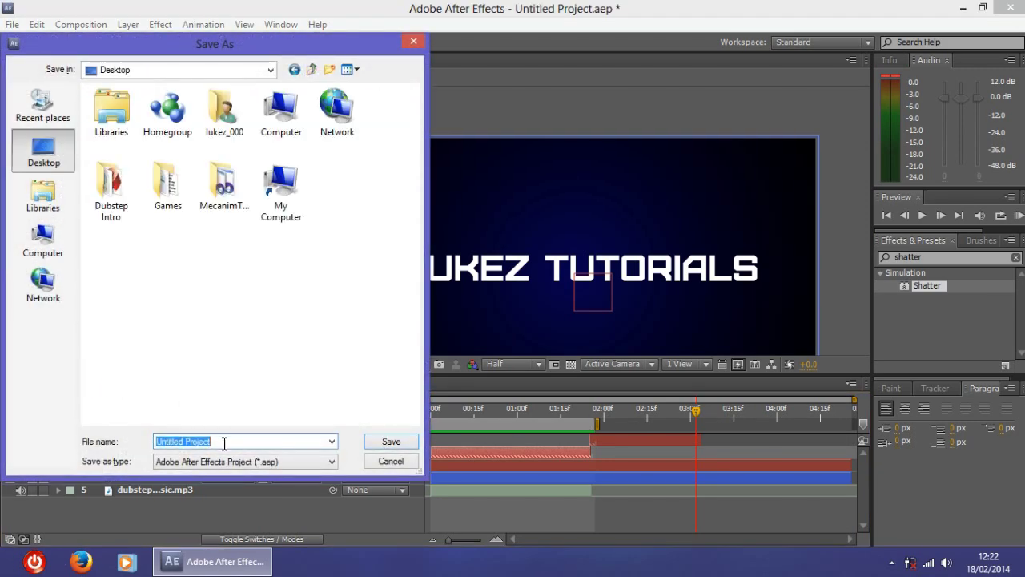
pyautogui.write('Du')
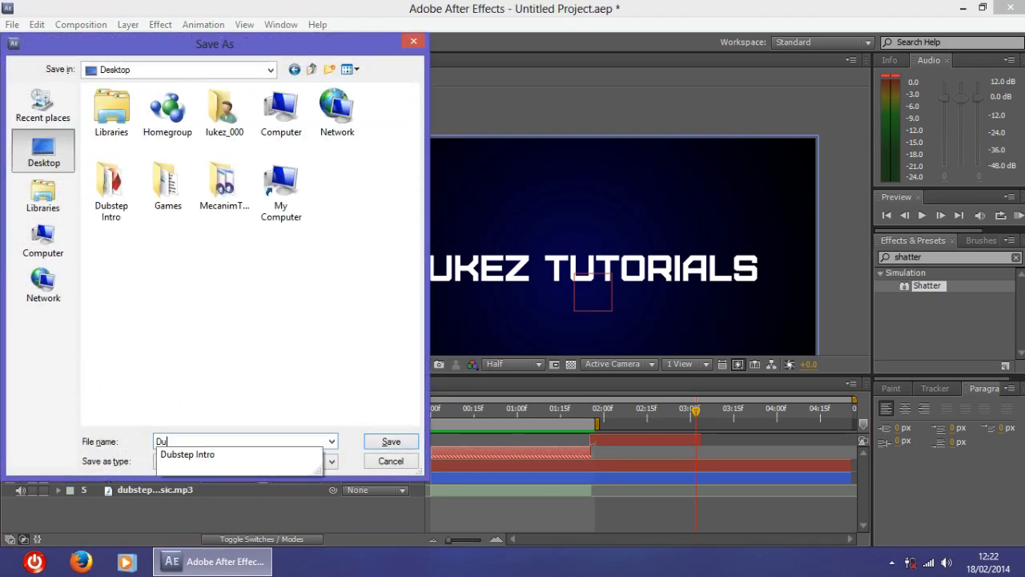
pyautogui.write('bstep Int')
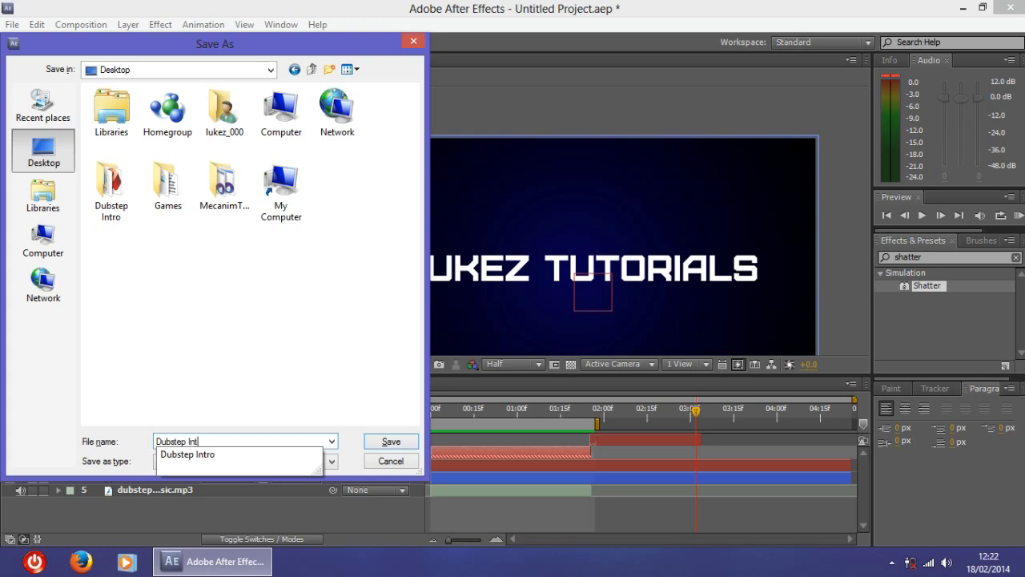
pyautogui.write('ro')
pyautogui.press('Return')
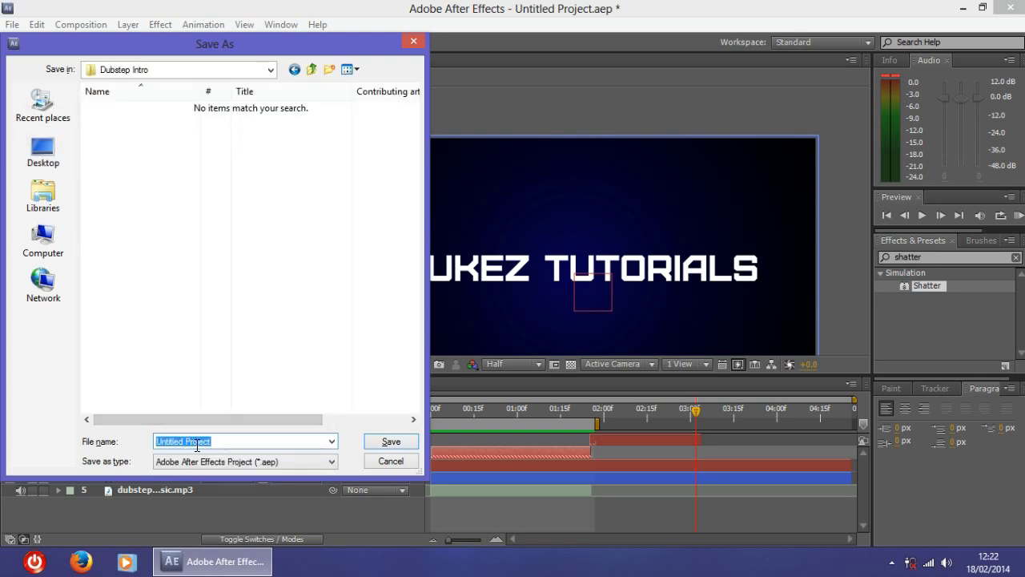
# Save the project on the Desktop as Dubstep Intro Video.
pyautogui.click(43, 151)
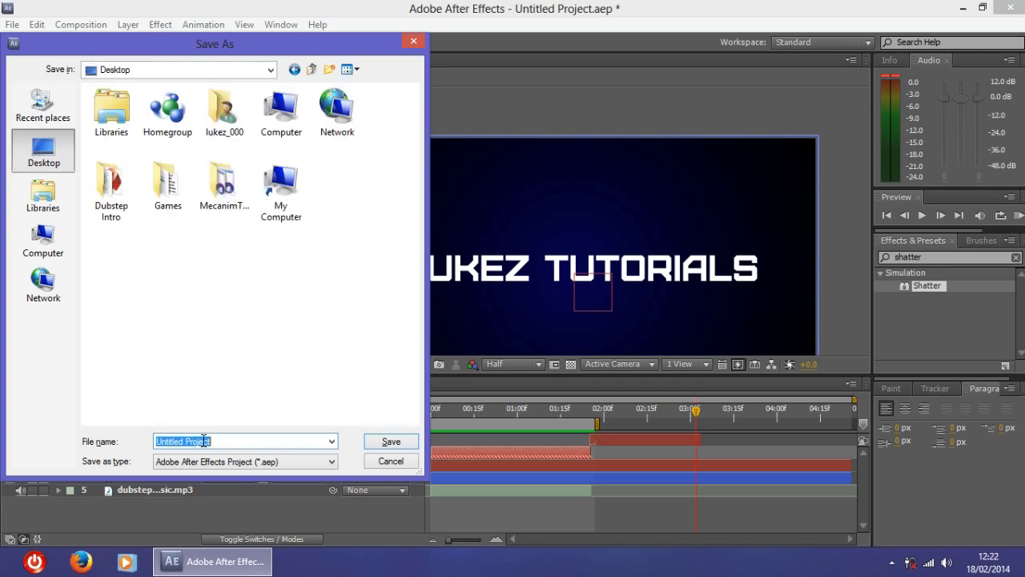
pyautogui.write('Dubst')
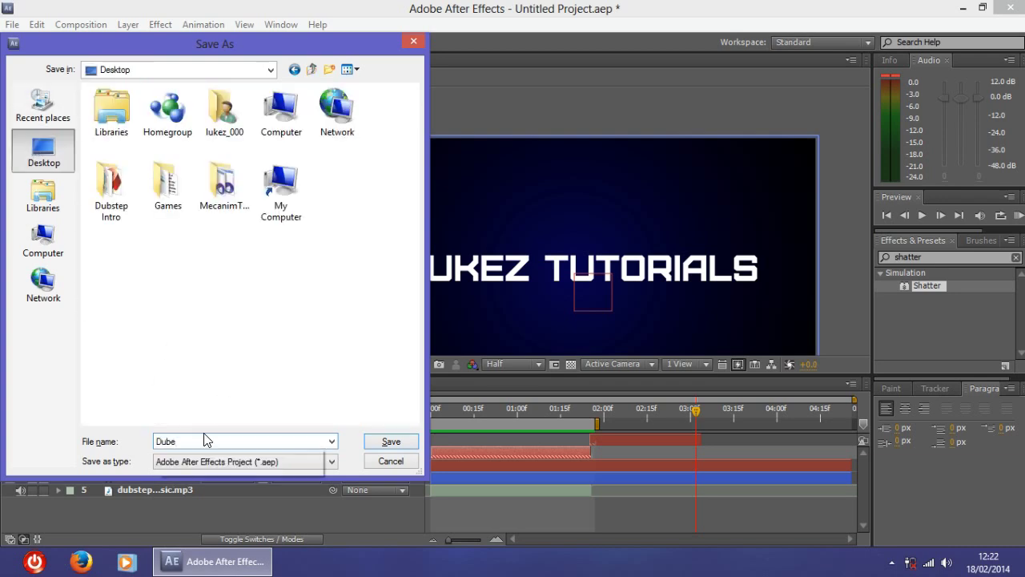
pyautogui.write('ep Intr')
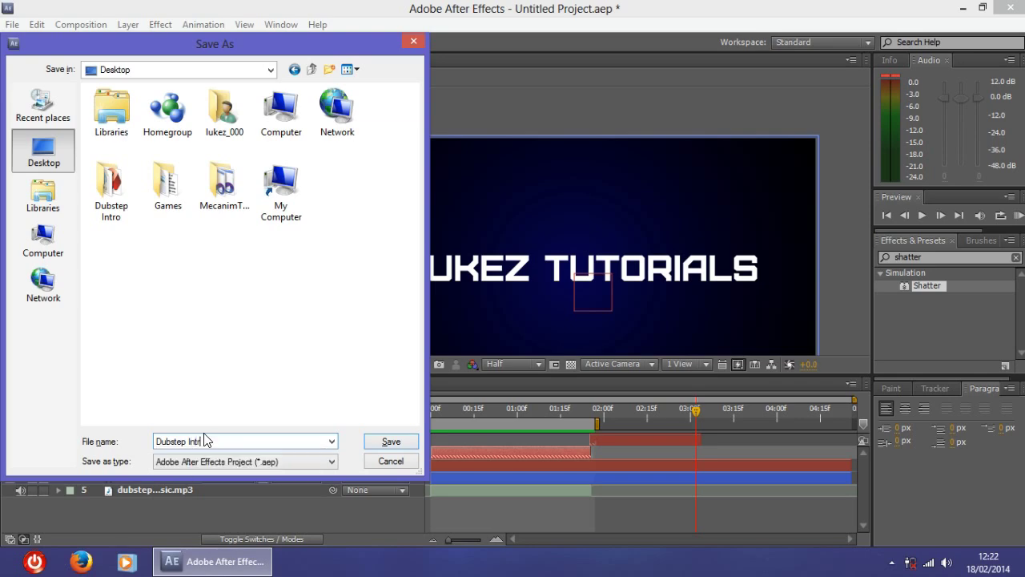
pyautogui.write('o Video')
pyautogui.press('Return')
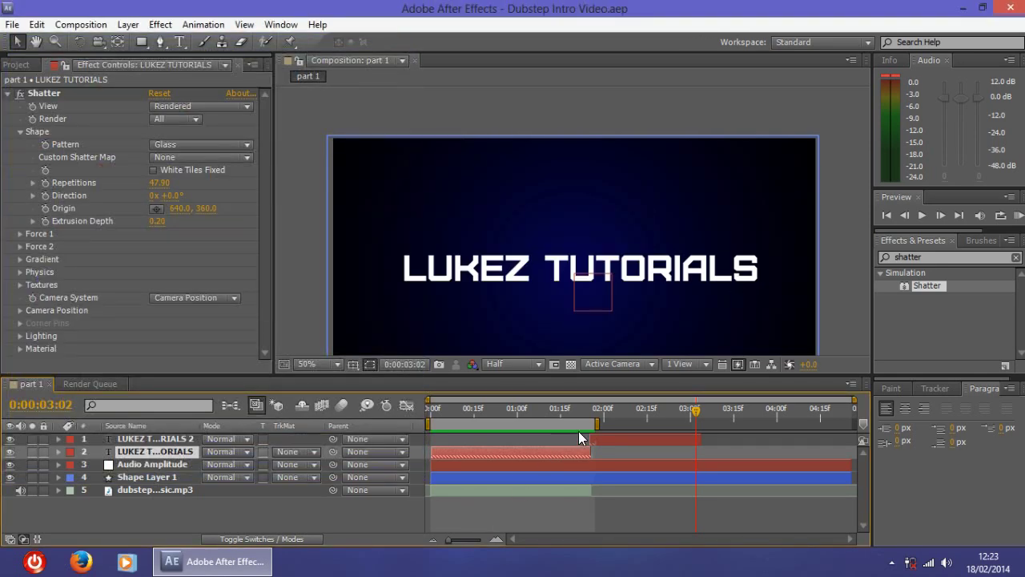
# Extend the end of the LUKEZ TUTORIALS 2 layer to about 0:00:03:16.
pyautogui.moveTo(695, 408); pyautogui.dragTo(763, 438)
pyautogui.scroll(3, 583, 446)
pyautogui.scroll(-3, 703, 439)
pyautogui.scroll(-1, 606, 465)
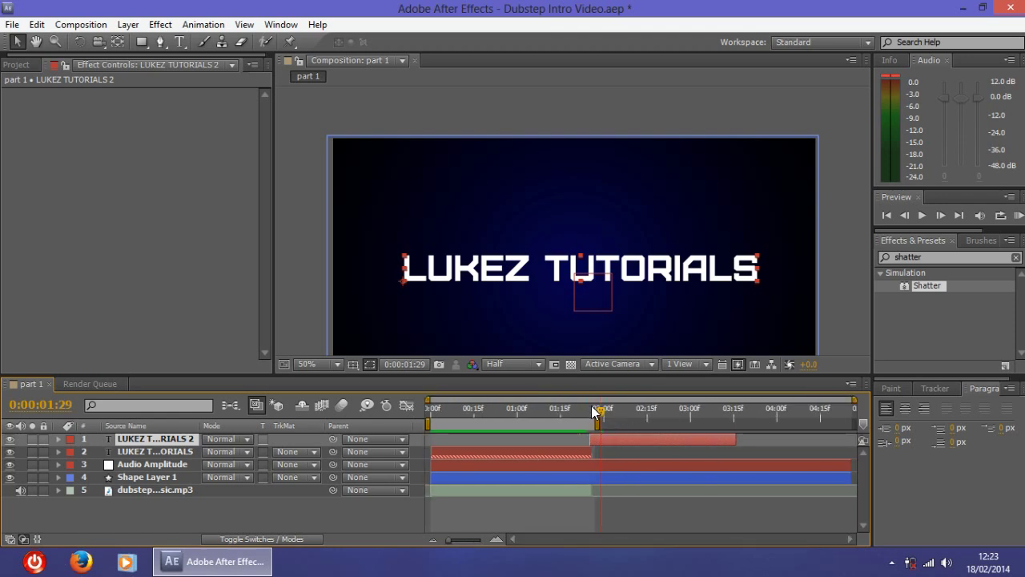
# Return the playhead to 0:00:00:00 and add an adjustment layer above all layers of the part 1 composition.
pyautogui.moveTo(600, 409); pyautogui.dragTo(482, 407)
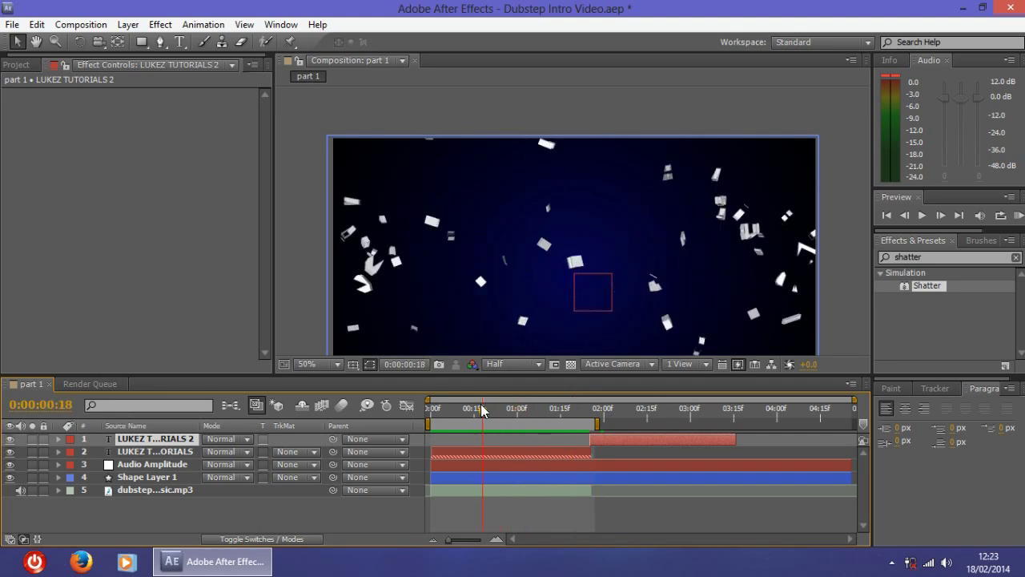
pyautogui.scroll(-2, 525, 251)
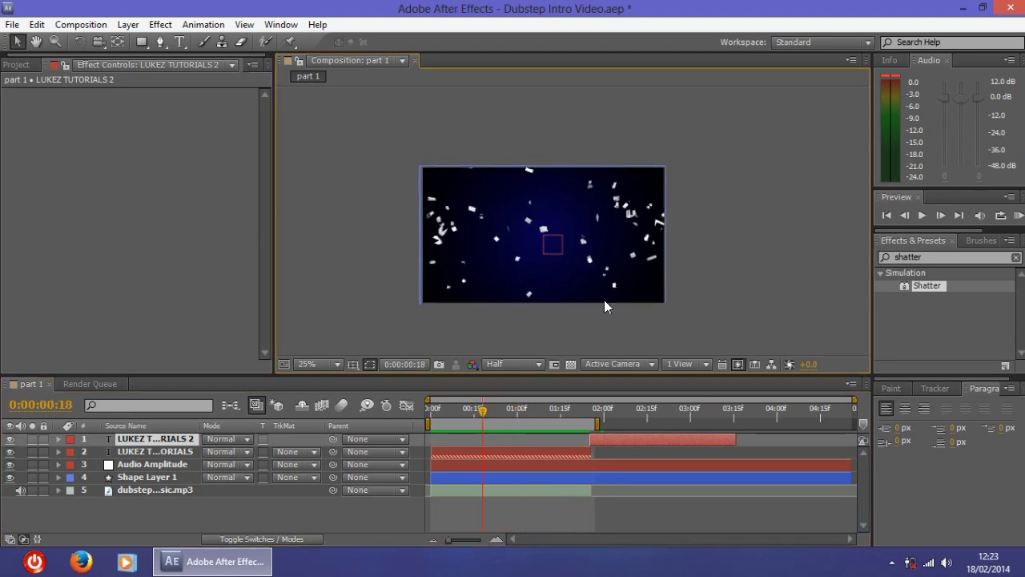
pyautogui.moveTo(482, 409); pyautogui.dragTo(421, 423)
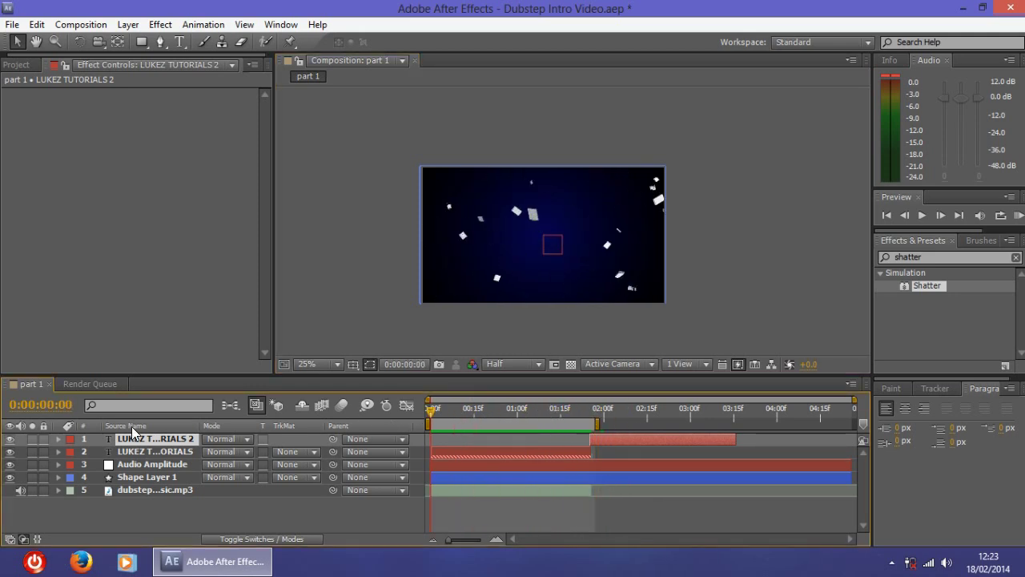
pyautogui.click(130, 513)
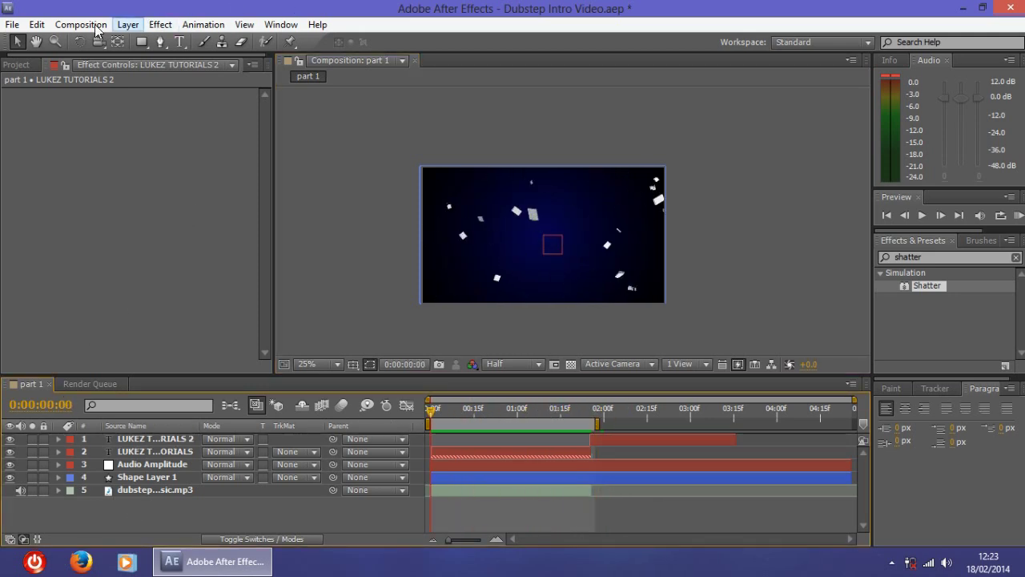
pyautogui.click(10, 64)
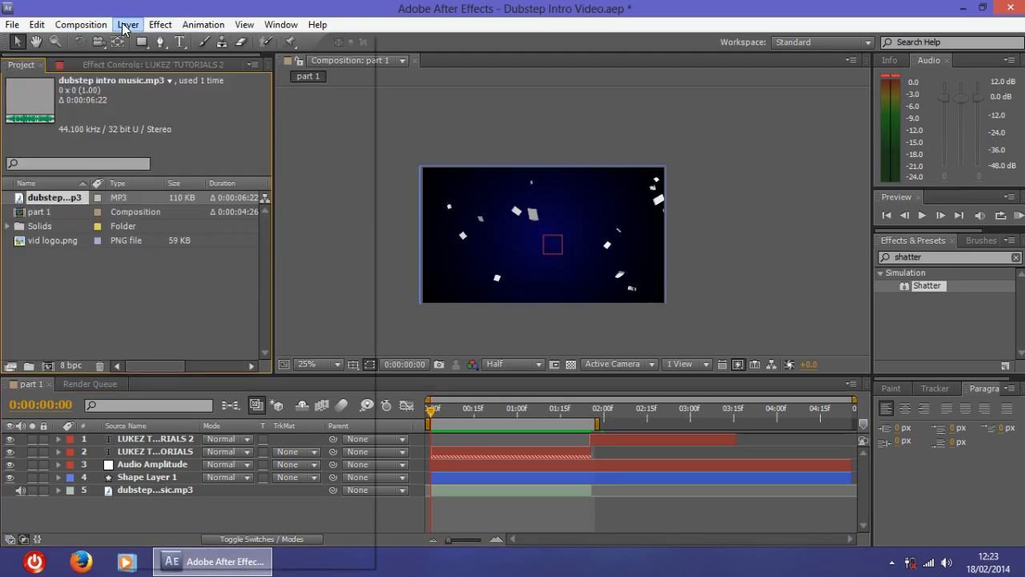
pyautogui.click(128, 24)
pyautogui.click(129, 28)
pyautogui.click(188, 505)
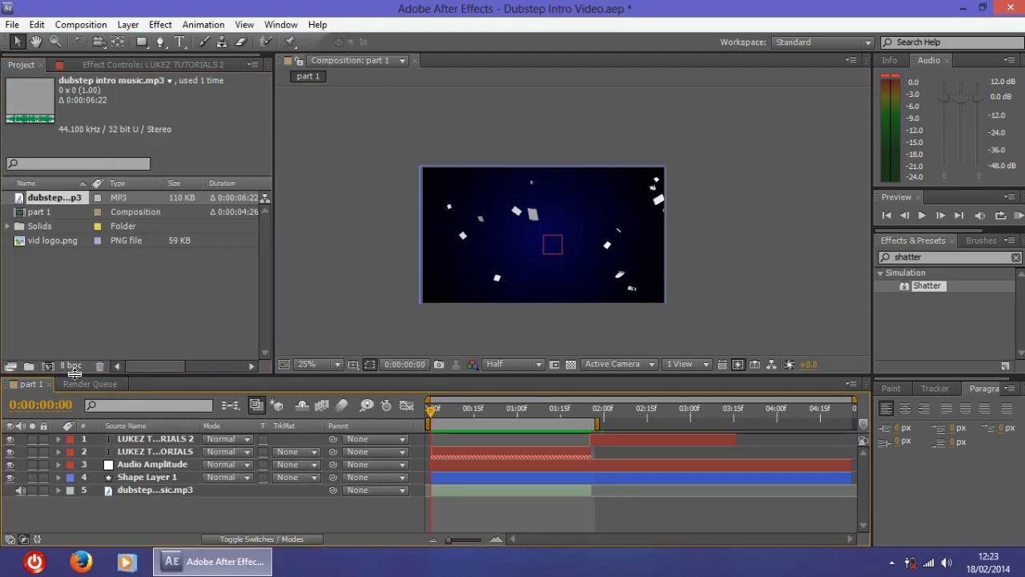
pyautogui.click(128, 24)
pyautogui.moveTo(298, 42)
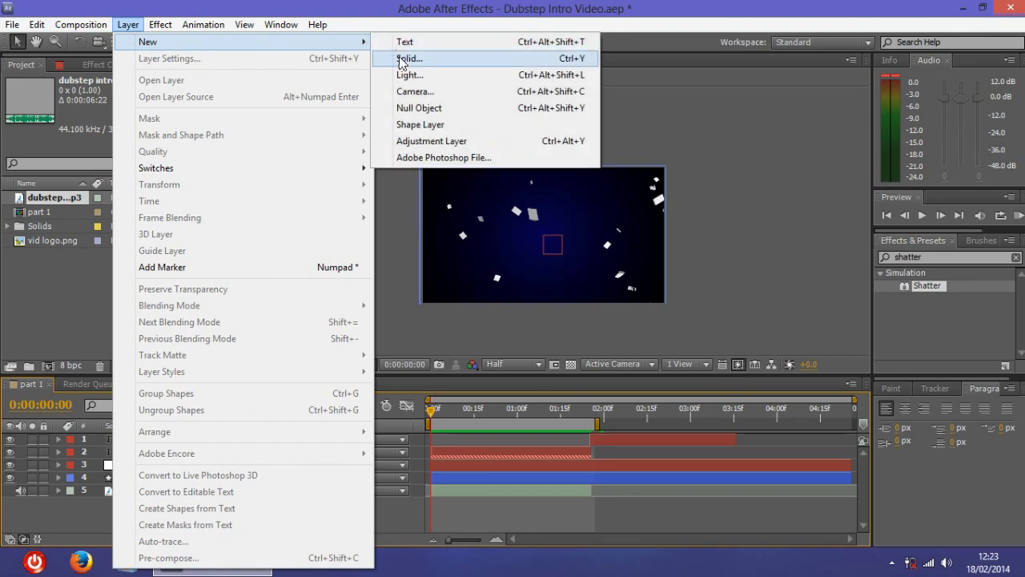
pyautogui.click(465, 145)
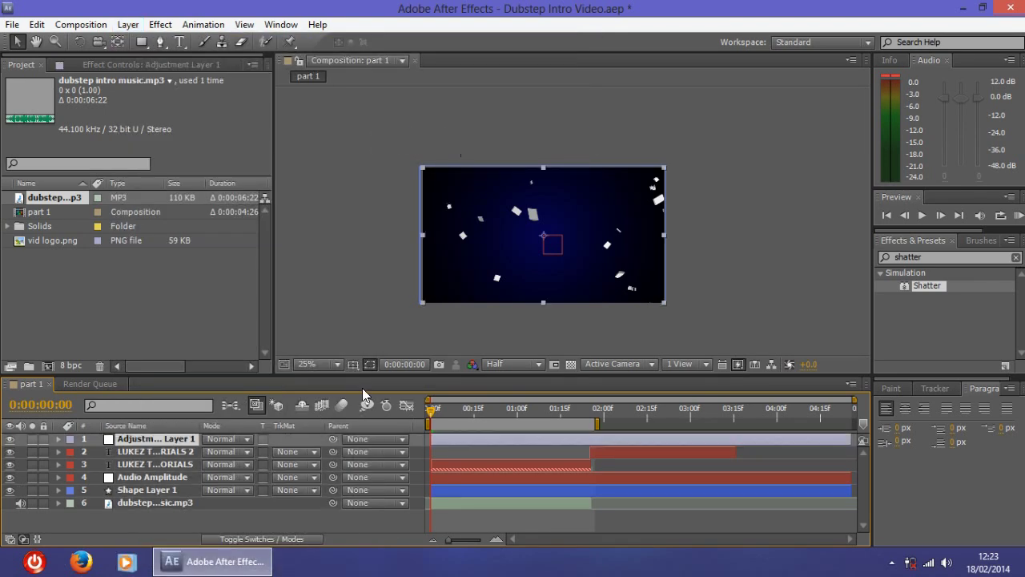
# Find the Magnify effect under Distort and apply it to Adjustment Layer 1.
pyautogui.moveTo(434, 411); pyautogui.dragTo(383, 418)
pyautogui.moveTo(935, 256); pyautogui.dragTo(860, 269)
pyautogui.write('magnify')
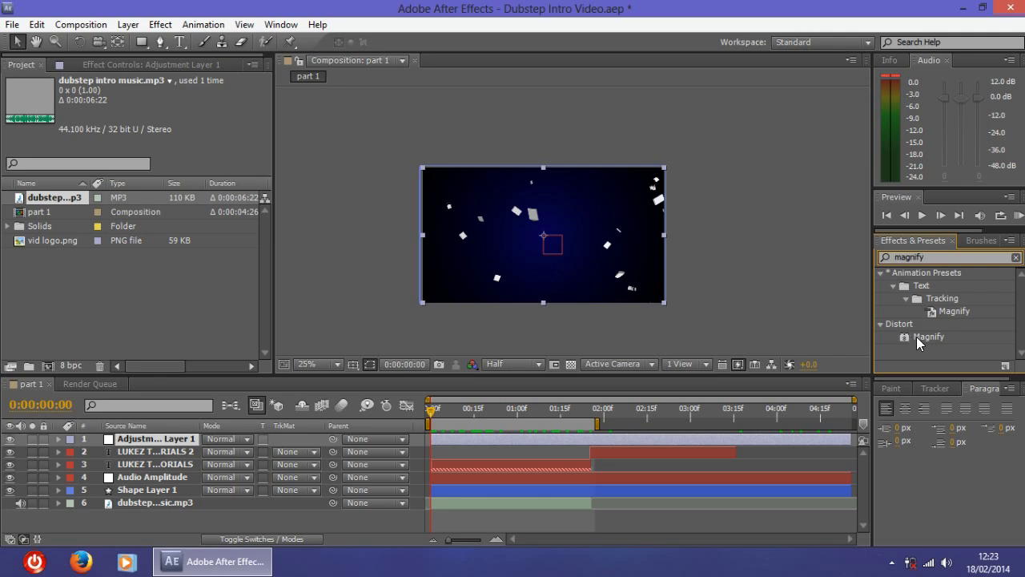
pyautogui.moveTo(917, 337); pyautogui.dragTo(149, 443)
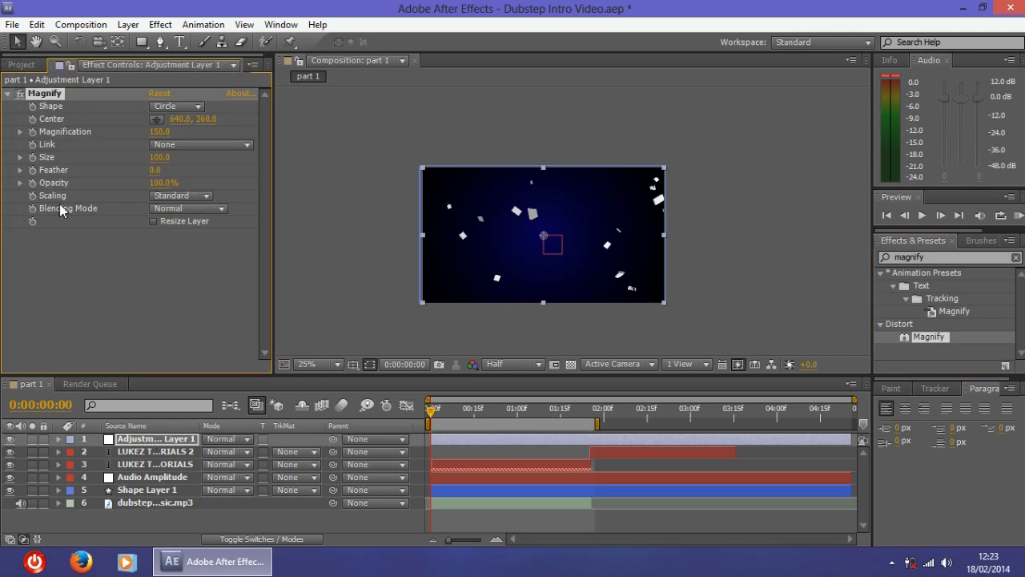
# Find the Fast Blur effect and apply it to Adjustment Layer 1.
pyautogui.click(969, 257)
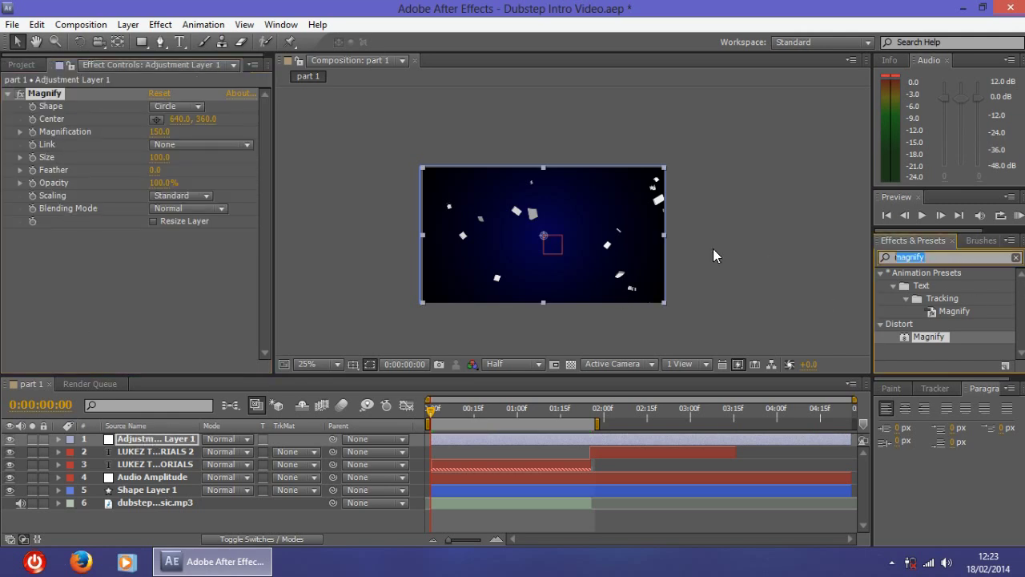
pyautogui.write('fast blur')
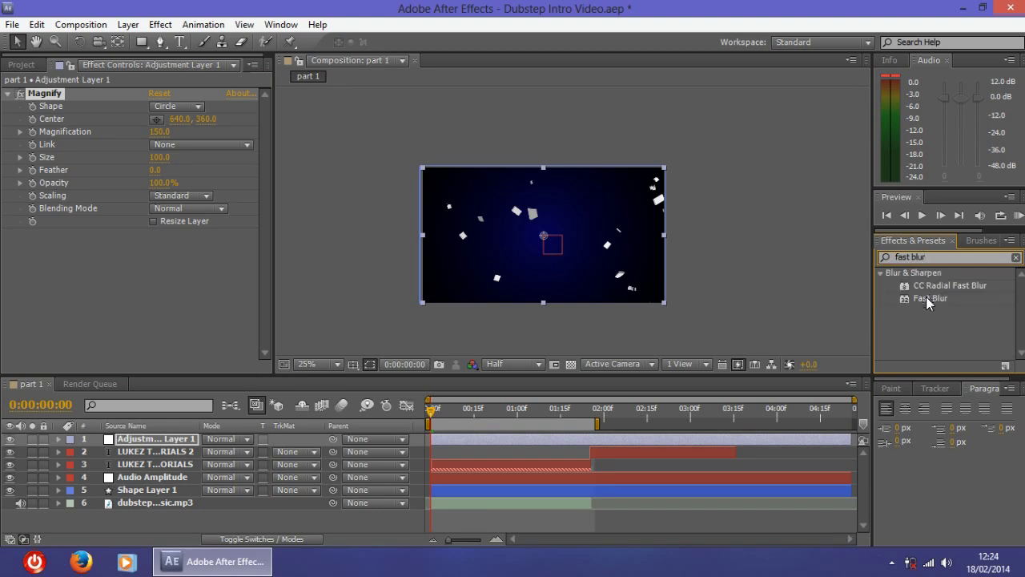
pyautogui.moveTo(926, 296); pyautogui.dragTo(147, 438)
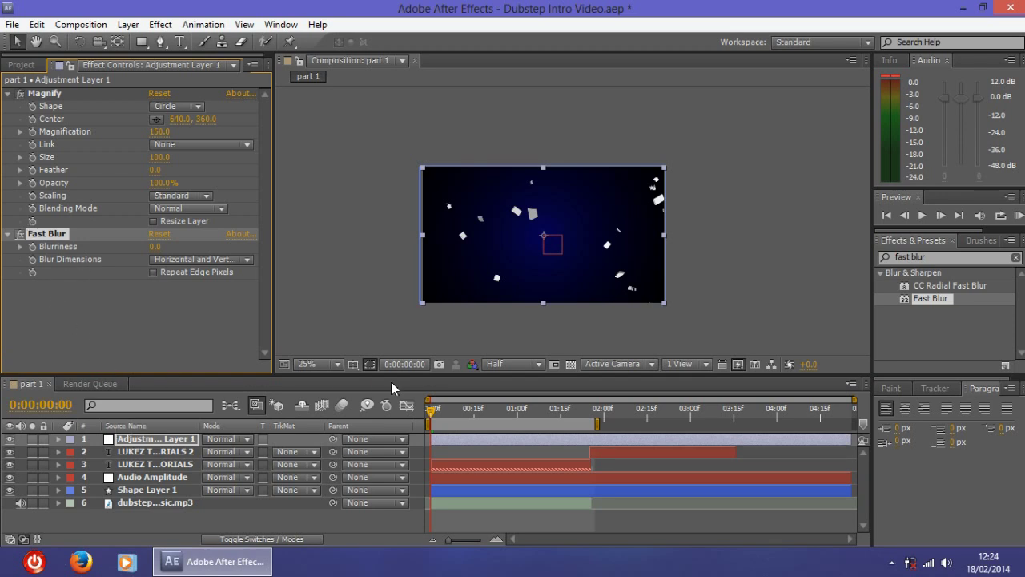
pyautogui.moveTo(430, 409); pyautogui.dragTo(376, 410)
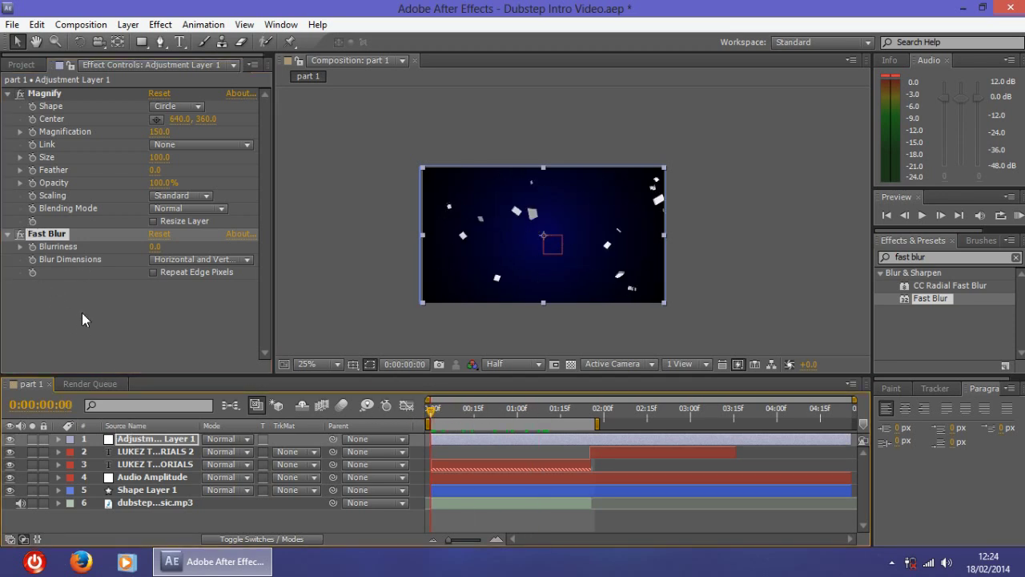
# Set the Magnify effect's Magnification to 100 and its Size to 741.
pyautogui.click(157, 131)
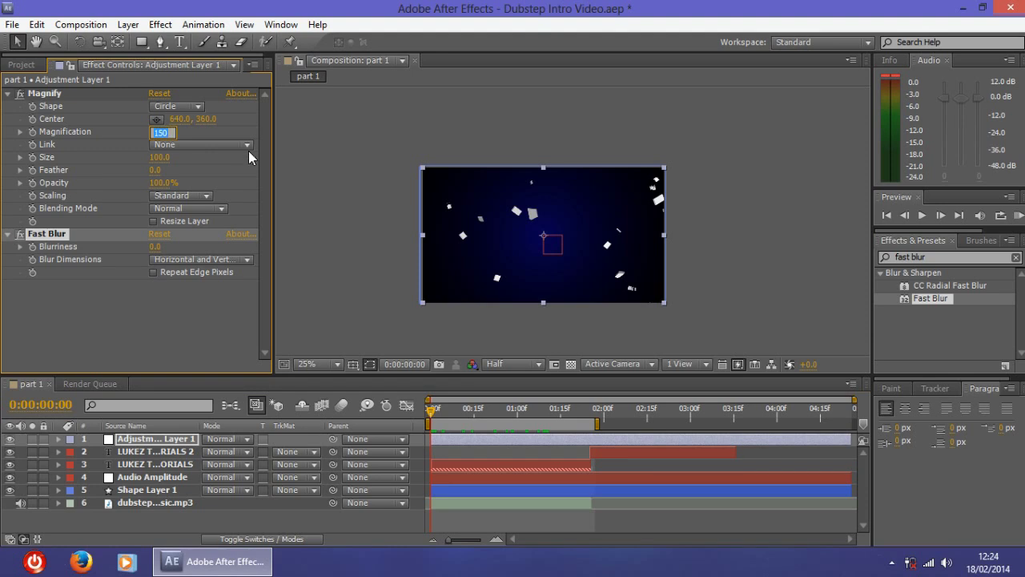
pyautogui.write('100')
pyautogui.press('Return')
pyautogui.click(159, 155)
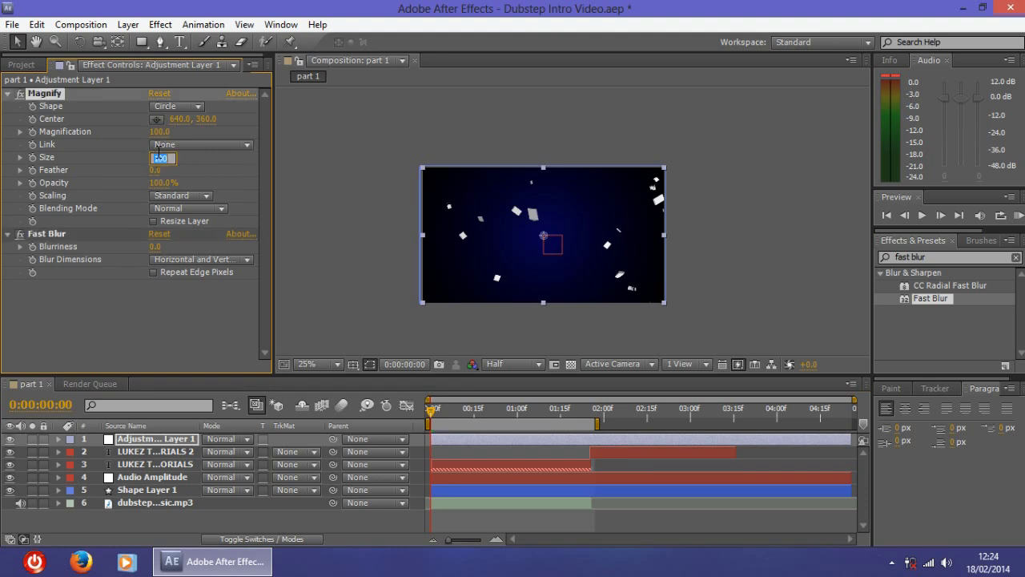
pyautogui.write('72')
pyautogui.press('Return')
# Enable expressions on the Magnify effect's Magnification and the Fast Blur effect's Blurriness of Adjustment Layer 1.
pyautogui.keyDown('alt'); pyautogui.click(32, 131); pyautogui.keyUp('alt')
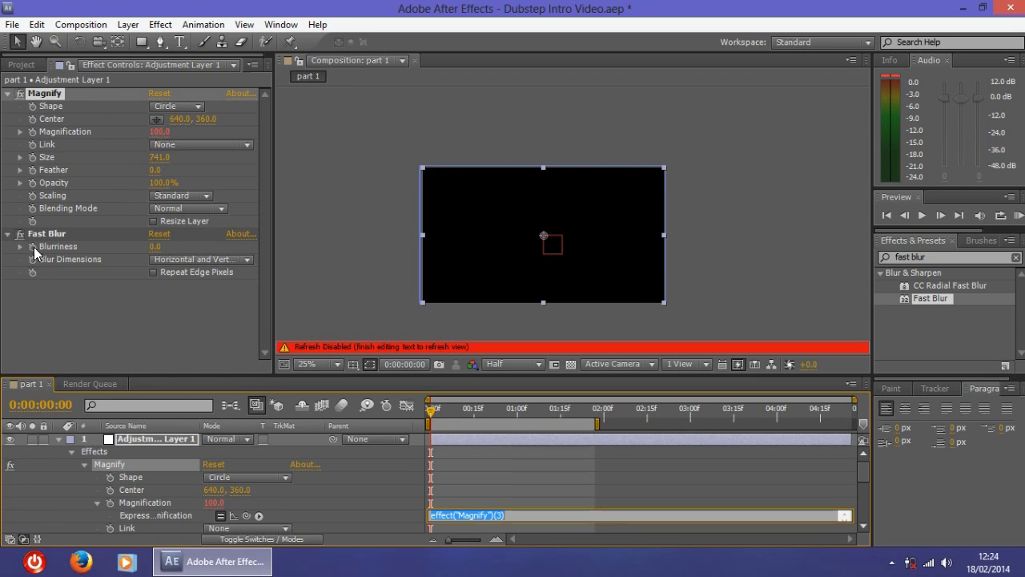
pyautogui.keyDown('alt'); pyautogui.click(32, 247); pyautogui.keyUp('alt')
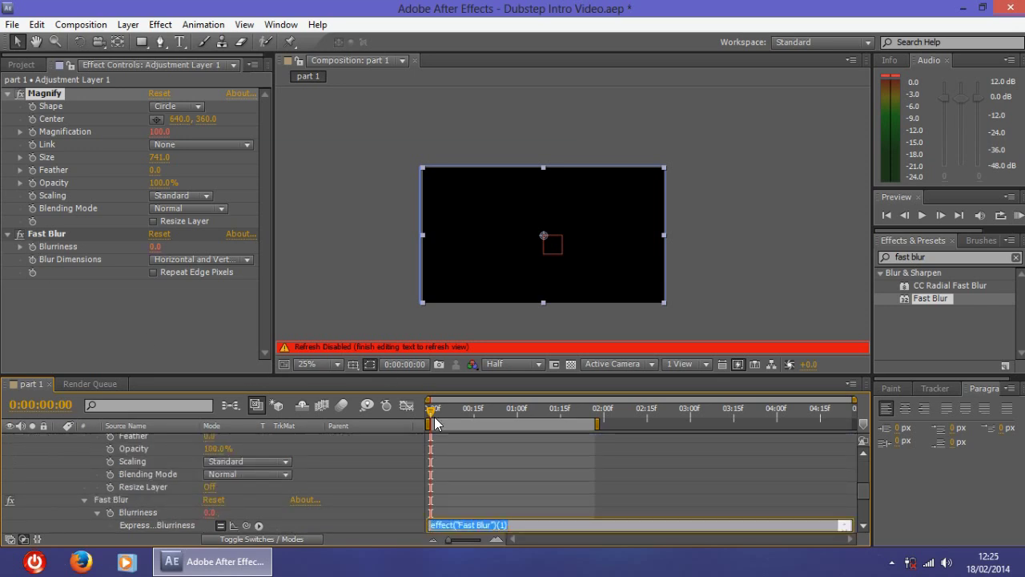
pyautogui.click(499, 492)
# Review the Magnification and Blurriness expressions in Adjustment Layer 1's properties and collapse the layer.
pyautogui.scroll(3, 498, 491)
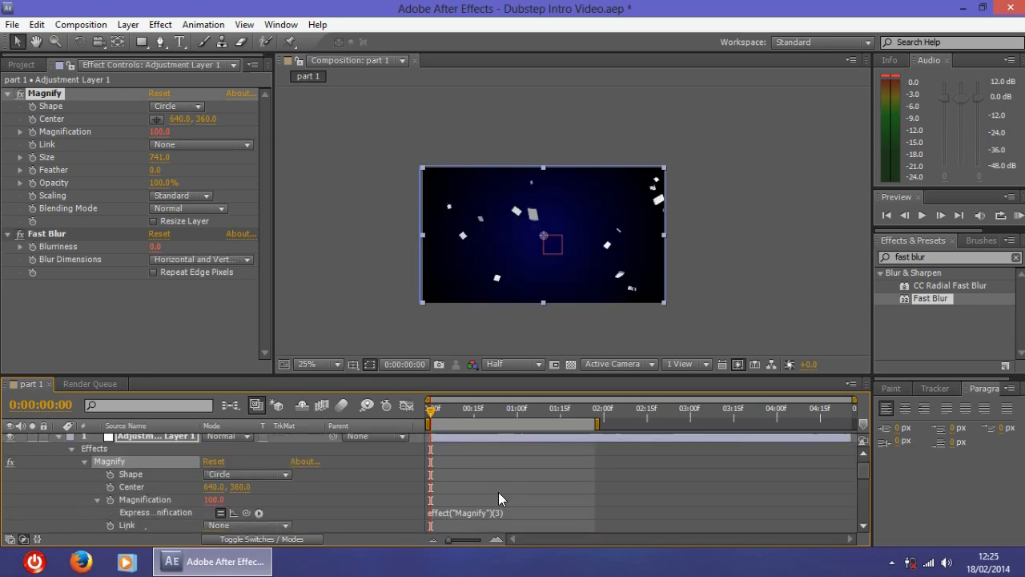
pyautogui.scroll(-2, 499, 492)
pyautogui.scroll(1, 494, 489)
pyautogui.scroll(-2, 493, 489)
pyautogui.scroll(2, 493, 489)
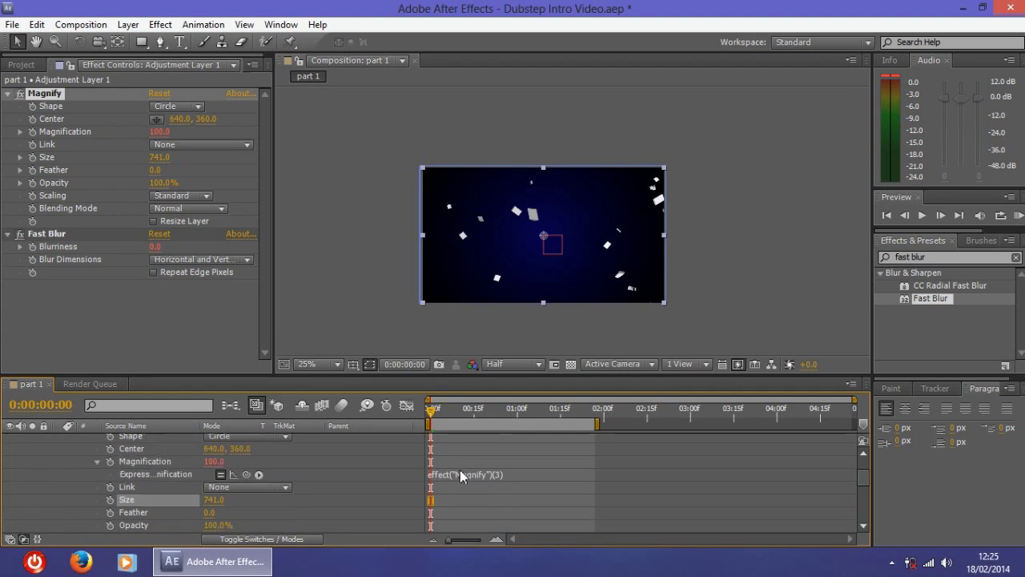
pyautogui.scroll(1, 458, 469)
pyautogui.scroll(-1, 458, 455)
pyautogui.scroll(-4, 481, 479)
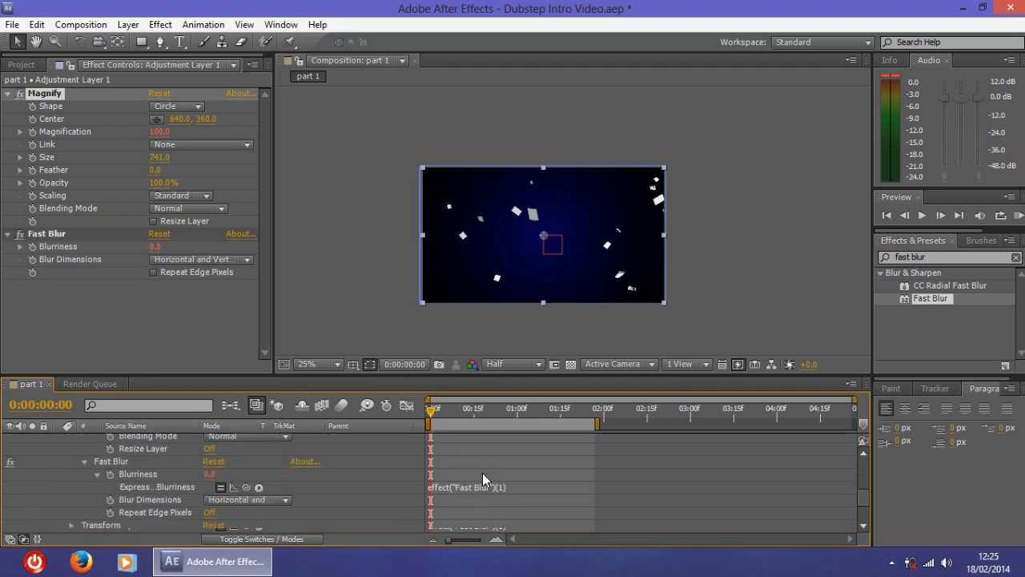
pyautogui.scroll(5, 472, 473)
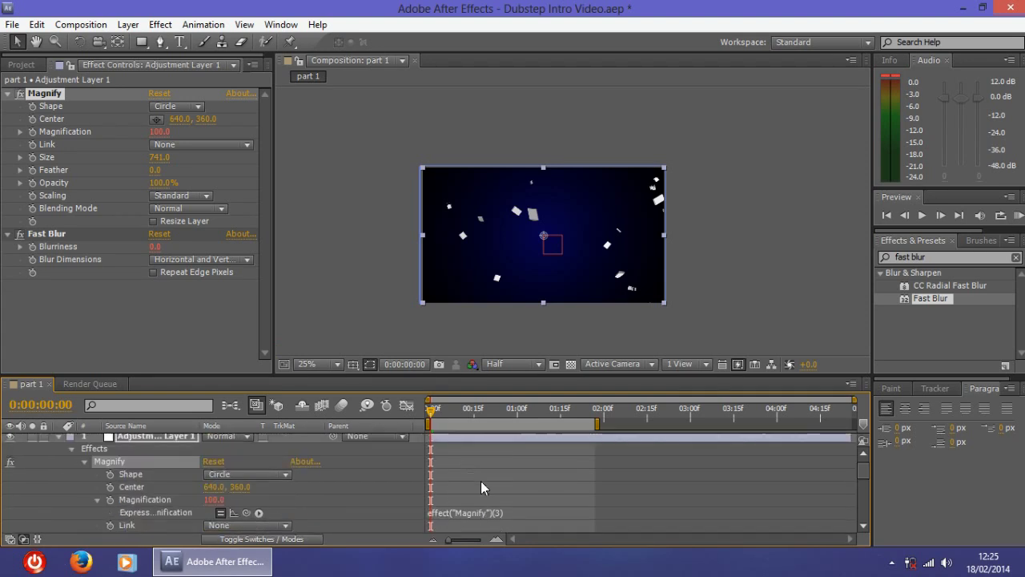
pyautogui.scroll(1, 116, 480)
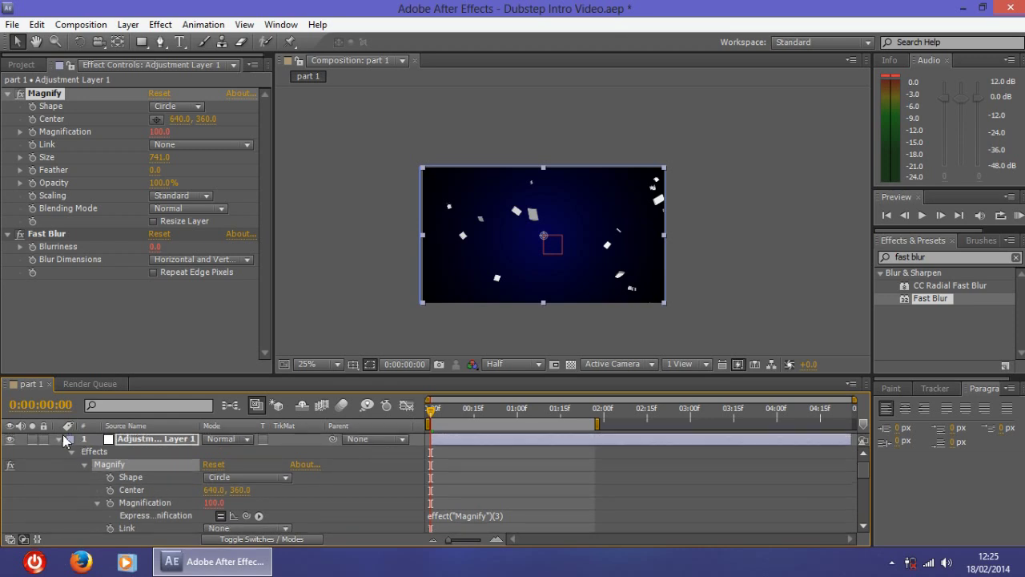
pyautogui.scroll(-5, 460, 496)
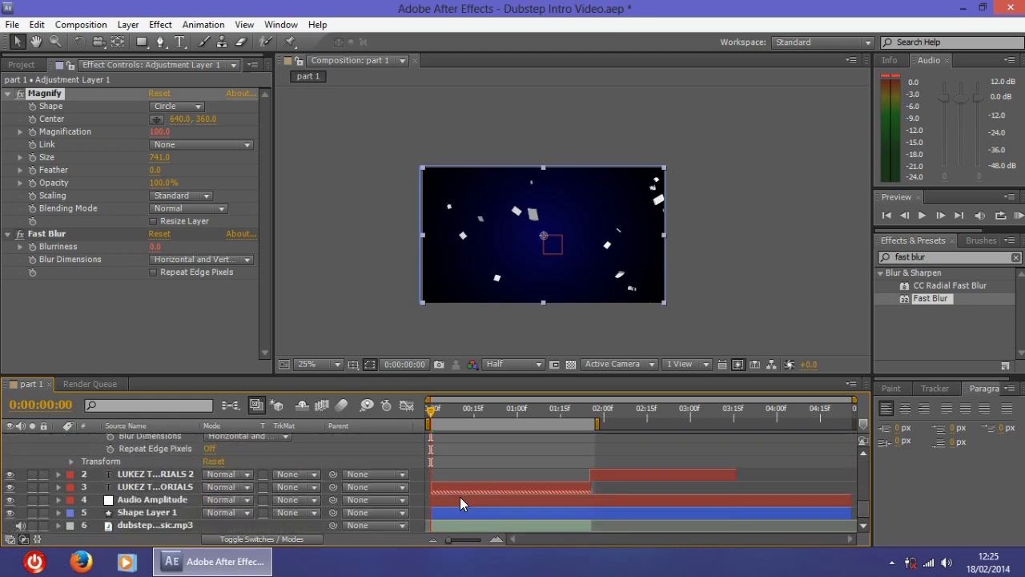
pyautogui.scroll(5, 459, 497)
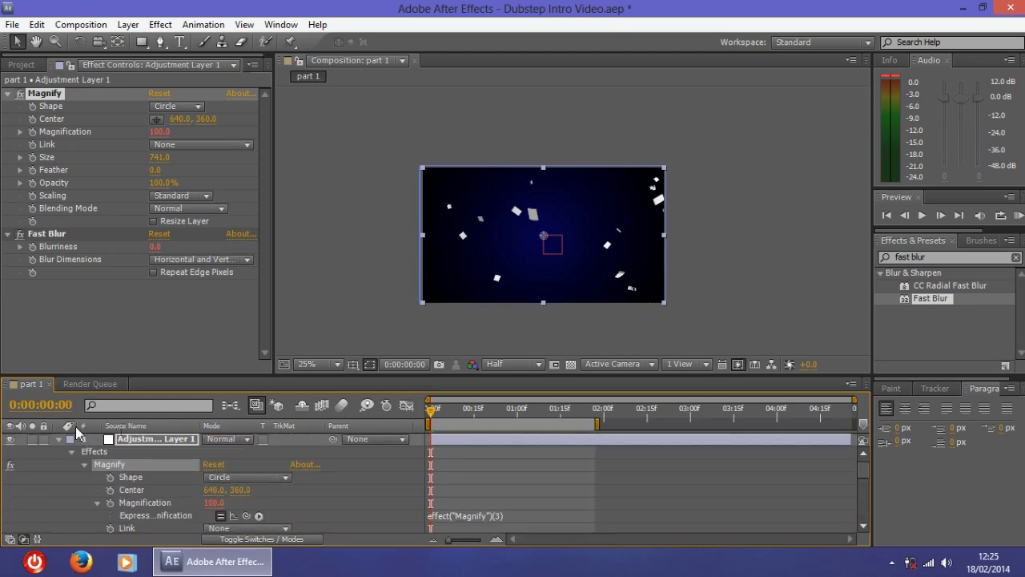
pyautogui.click(58, 439)
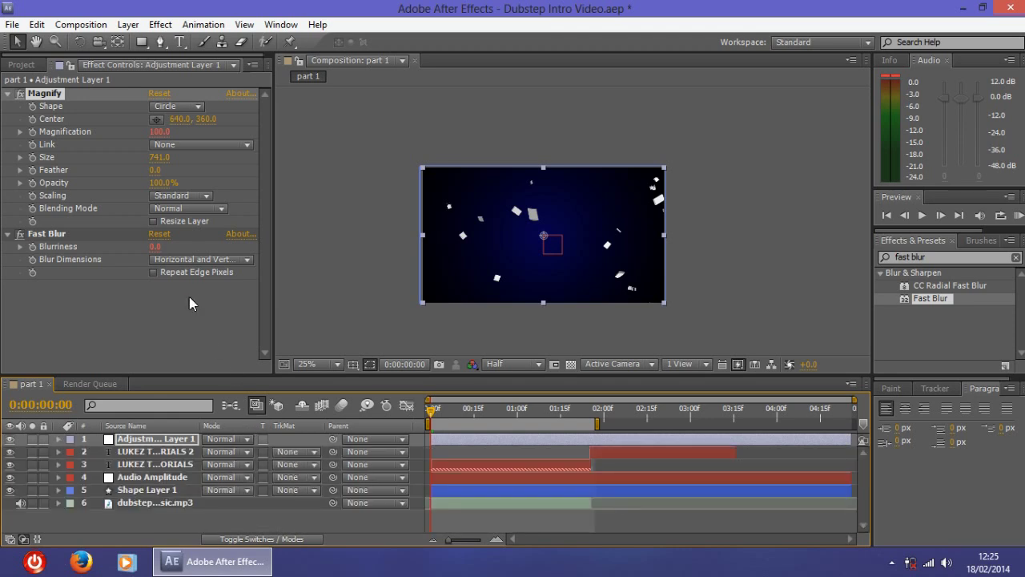
# Apply Fast Blur to the shattered LUKEZ TUTORIALS text layer and collapse its Shatter settings.
pyautogui.click(131, 452)
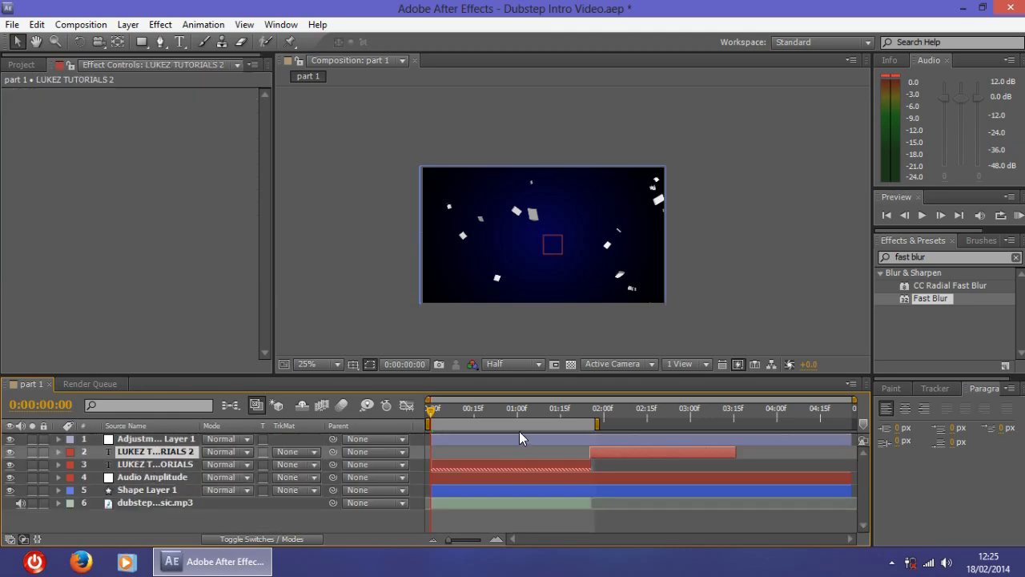
pyautogui.moveTo(432, 411)
pyautogui.mouseDown()
pyautogui.moveTo(610, 409)
pyautogui.moveTo(431, 410)
pyautogui.mouseUp()
pyautogui.click(417, 465)
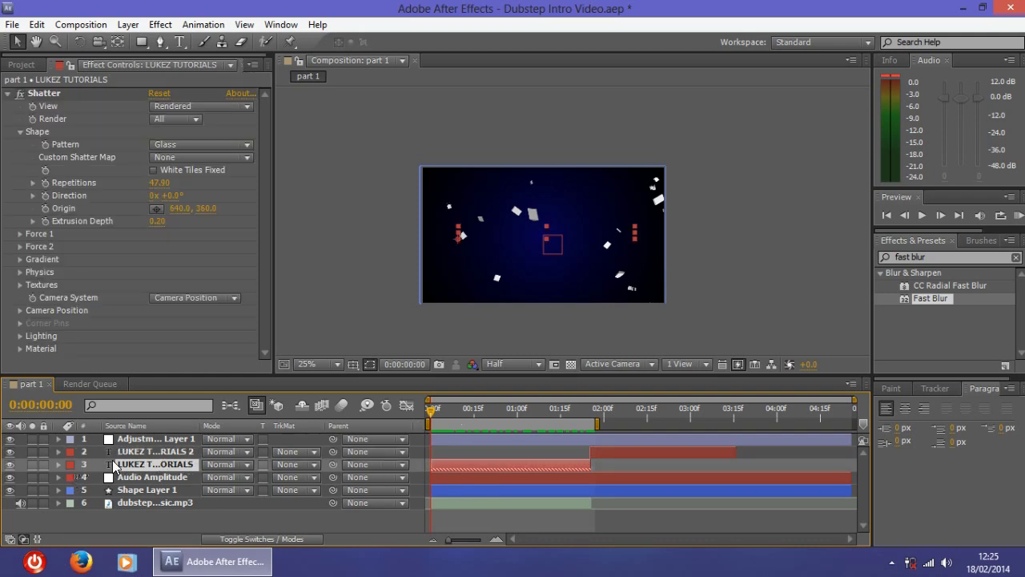
pyautogui.click(60, 465)
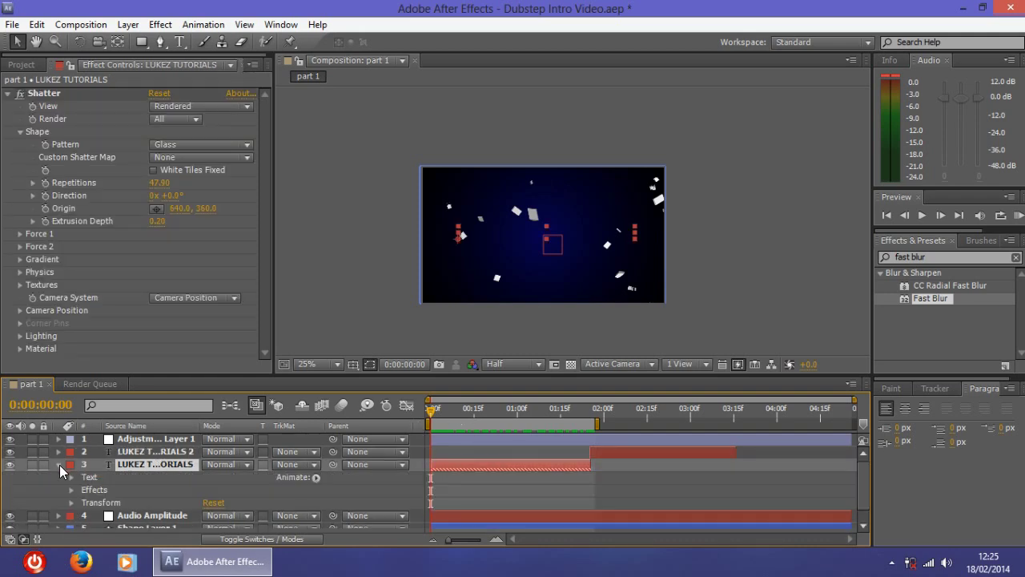
pyautogui.scroll(-1, 65, 476)
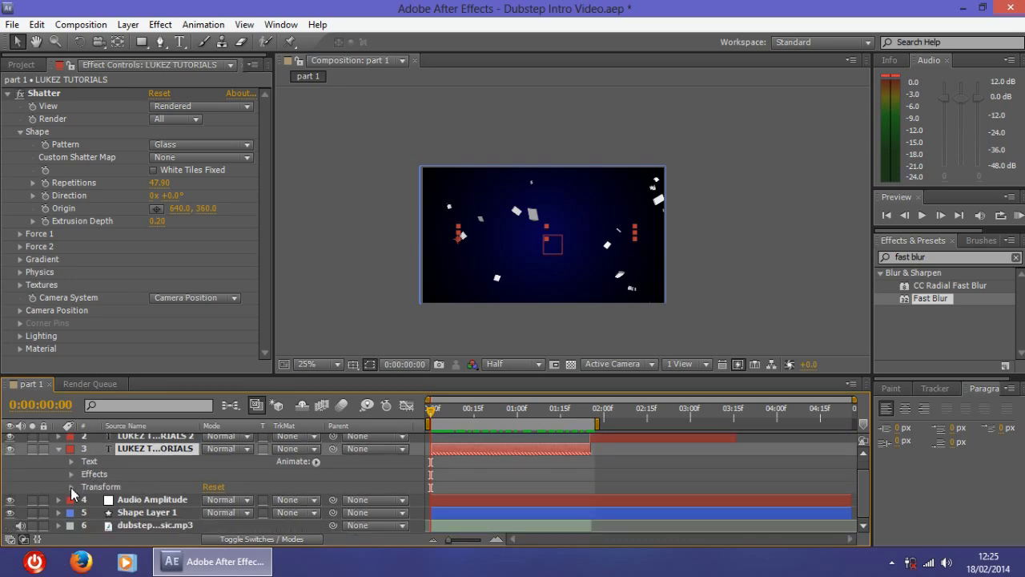
pyautogui.click(57, 449)
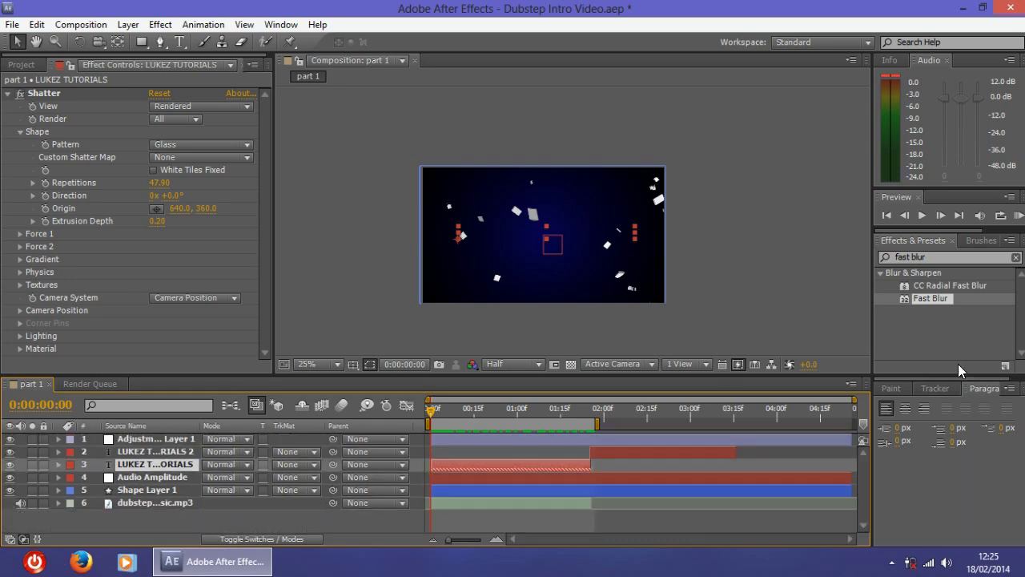
pyautogui.moveTo(920, 294); pyautogui.dragTo(150, 468)
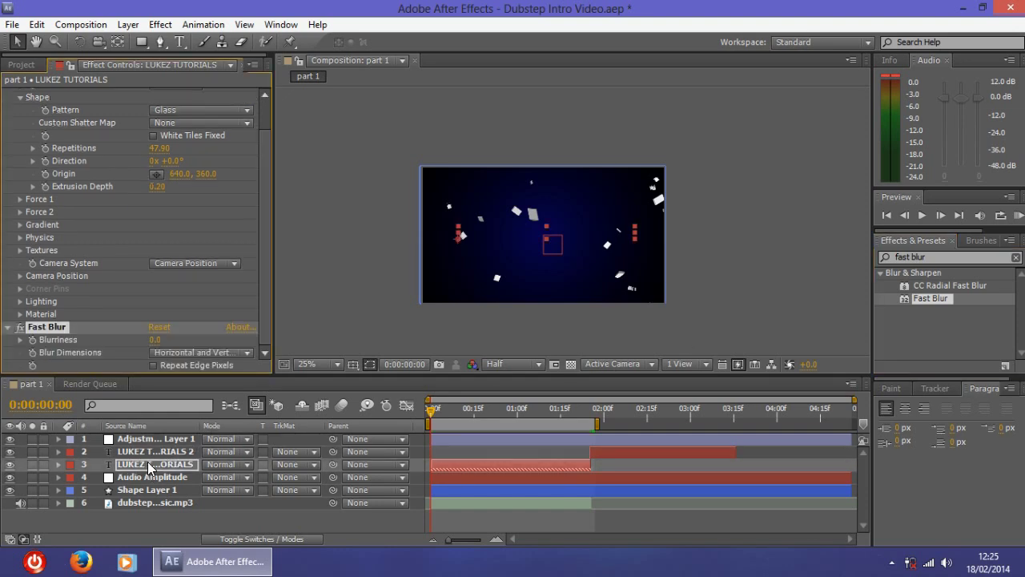
pyautogui.scroll(2, 97, 301)
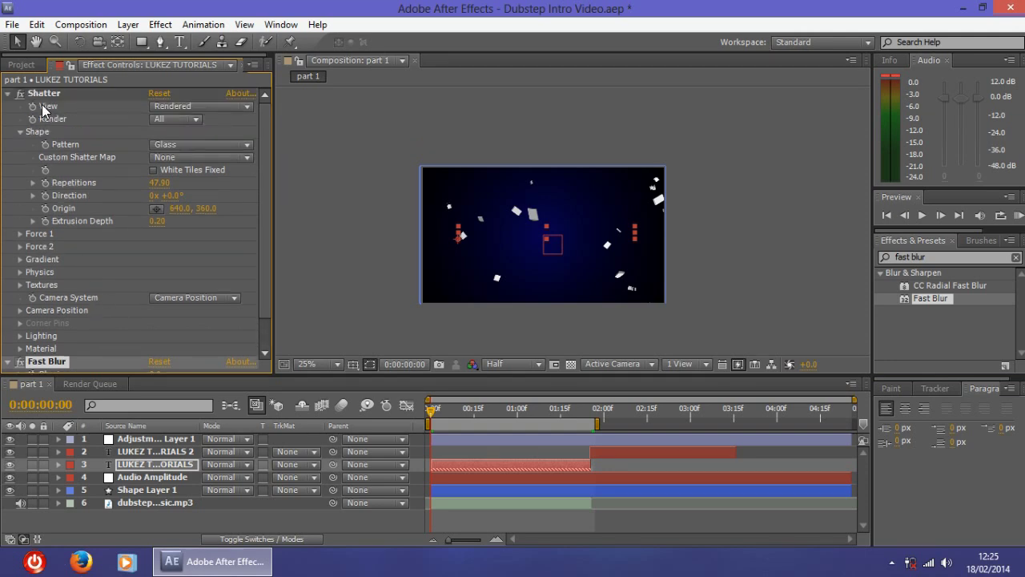
pyautogui.click(8, 94)
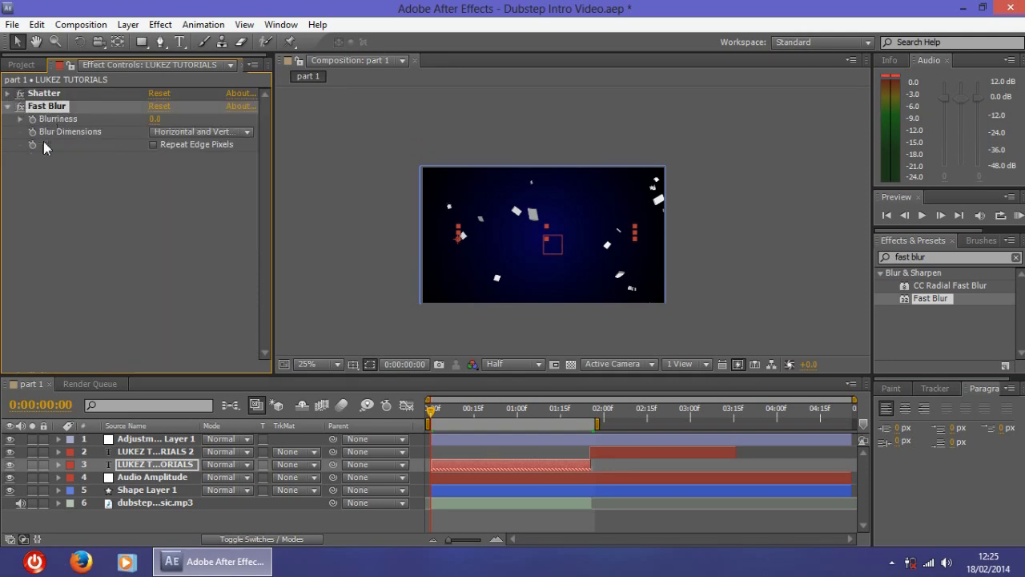
# At 0:00:00:00, start keyframing the text layer's Fast Blur Blurriness with a value of 36.
pyautogui.click(431, 411)
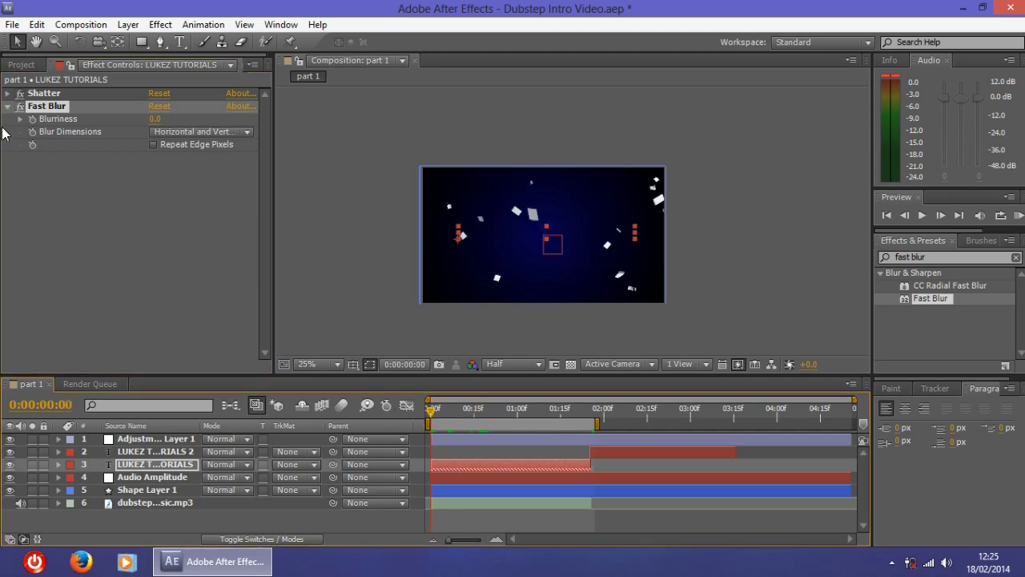
pyautogui.moveTo(430, 412); pyautogui.dragTo(407, 414)
pyautogui.click(32, 120)
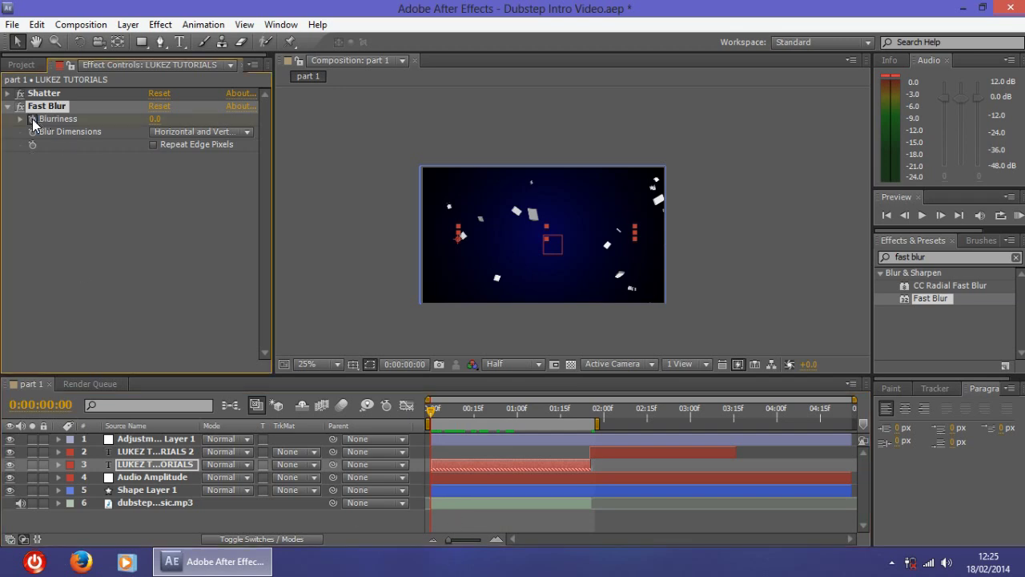
pyautogui.click(155, 118)
pyautogui.write('36')
pyautogui.press('Return')
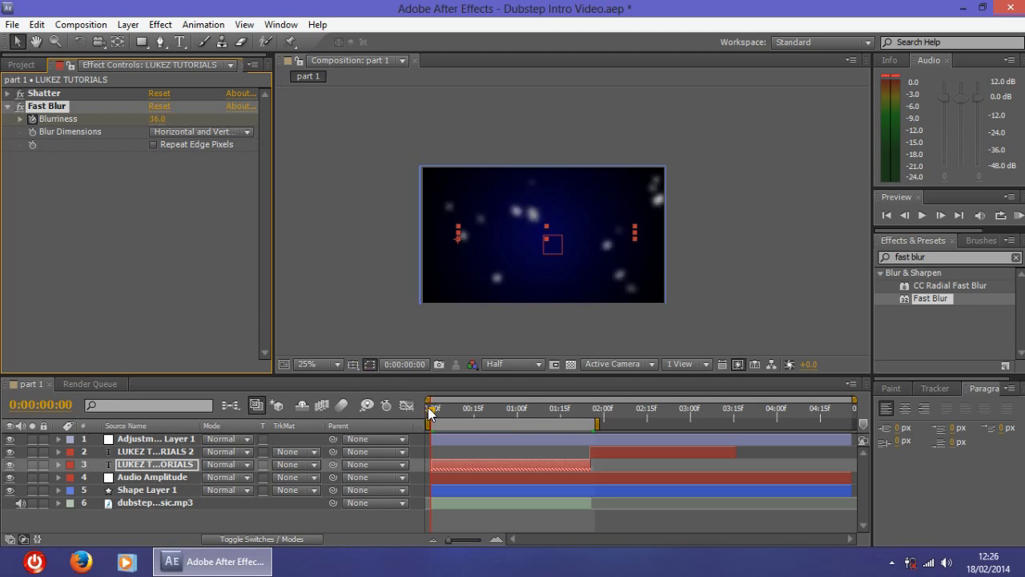
# Move to the end of the shattered text layer at 0:00:01:26 and set its Blurriness to 0.
pyautogui.moveTo(431, 413); pyautogui.dragTo(591, 410)
pyautogui.press(';')
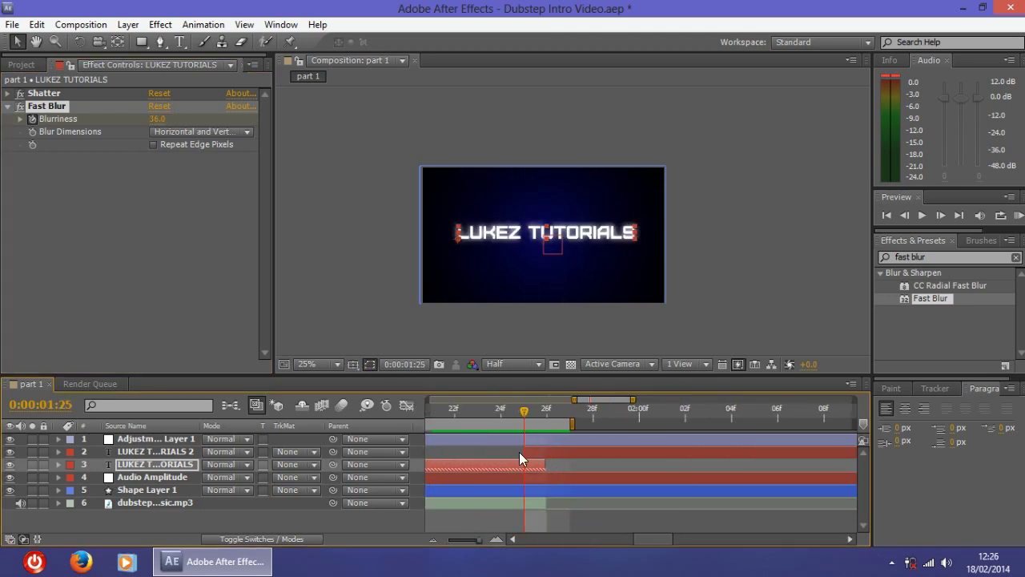
pyautogui.moveTo(467, 413); pyautogui.dragTo(497, 415)
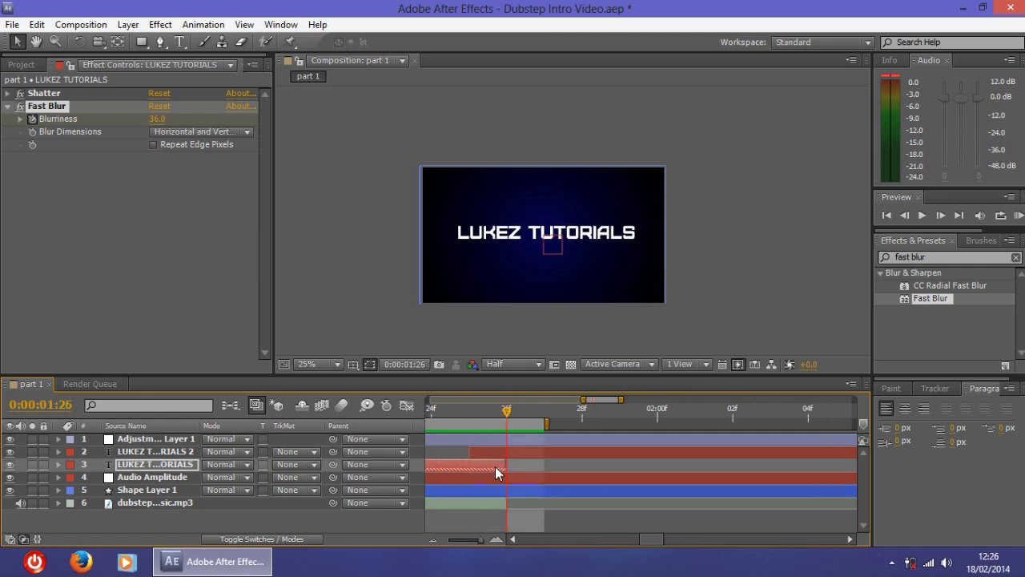
pyautogui.press(';')
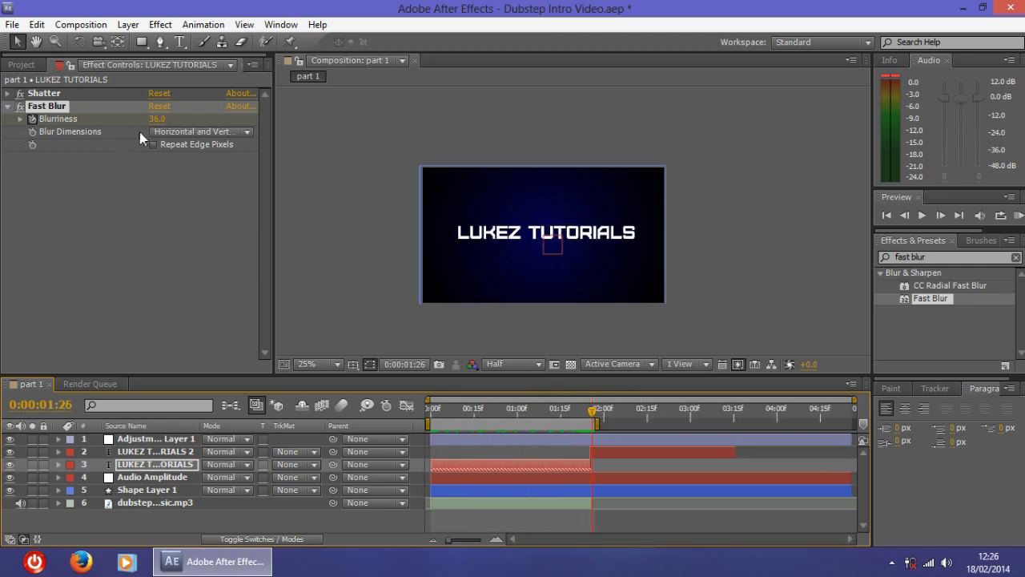
pyautogui.click(157, 118)
pyautogui.write('0')
pyautogui.press('Return')
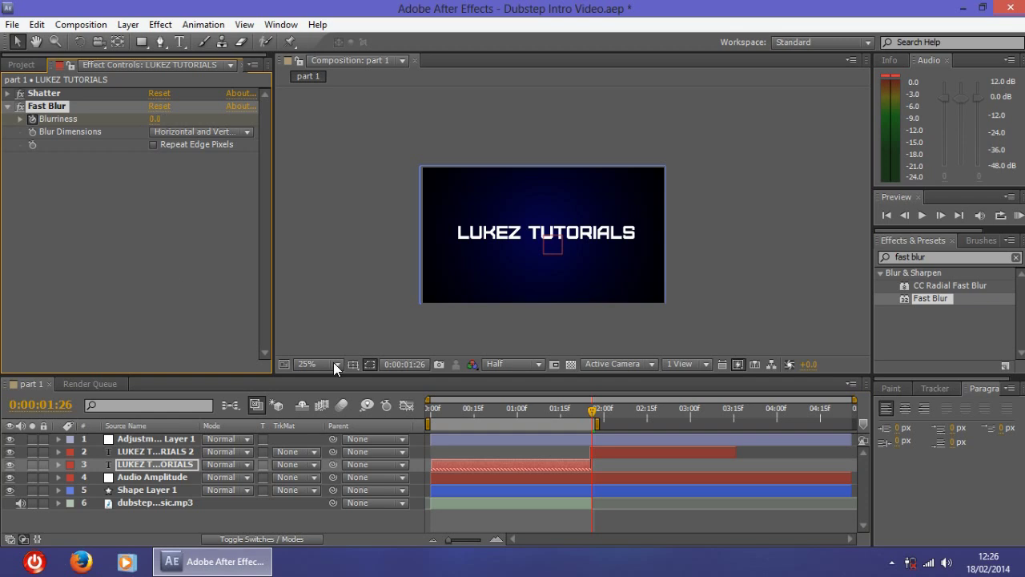
# Preview the blurred text assembly from the beginning and return the playhead to 0:00:00:00.
pyautogui.moveTo(594, 410); pyautogui.dragTo(403, 407)
pyautogui.press('space')
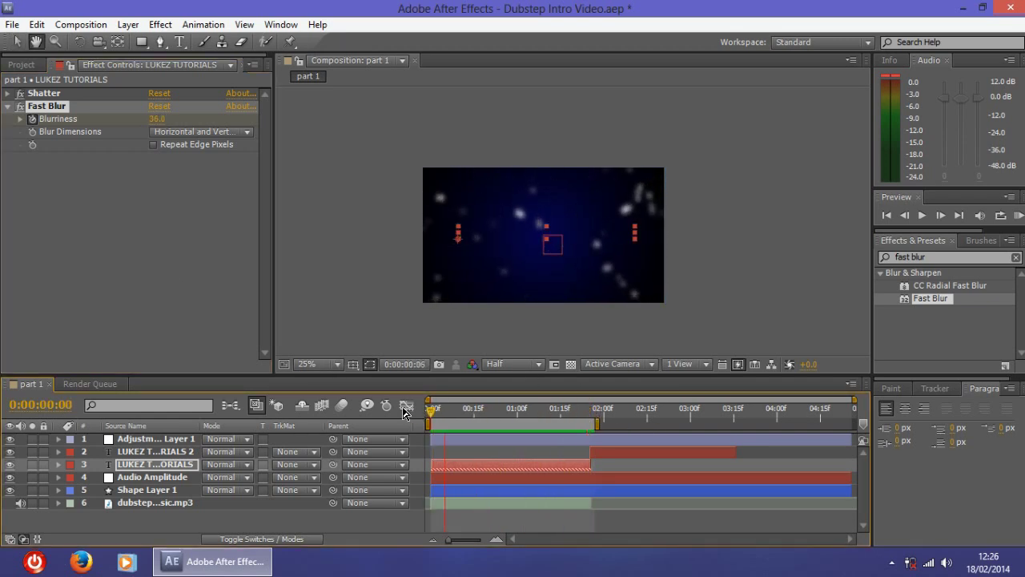
pyautogui.press('space')
pyautogui.moveTo(467, 414); pyautogui.dragTo(384, 407)
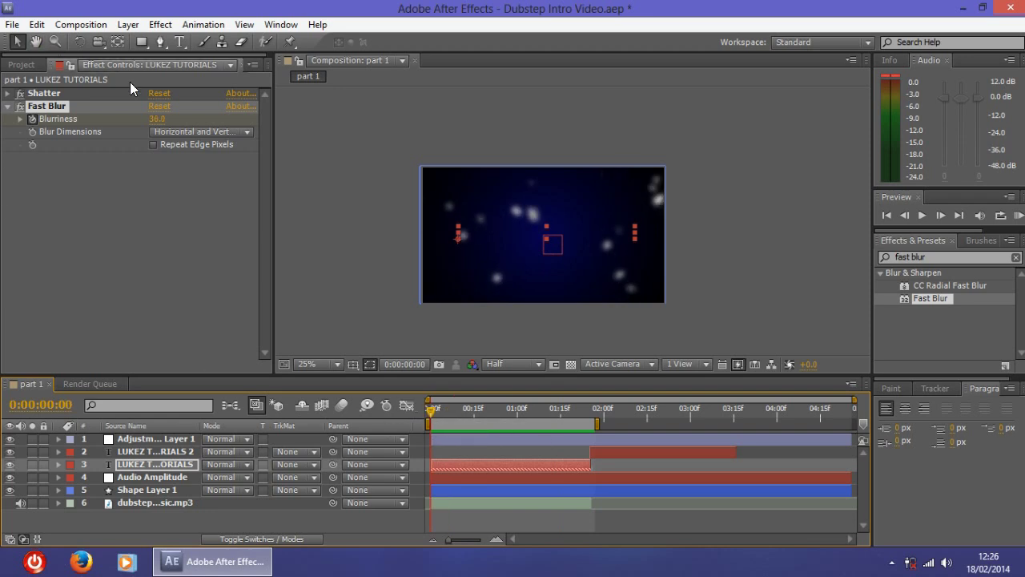
# Set the starting Blurriness keyframe to 21 and preview the text animation.
pyautogui.click(157, 119)
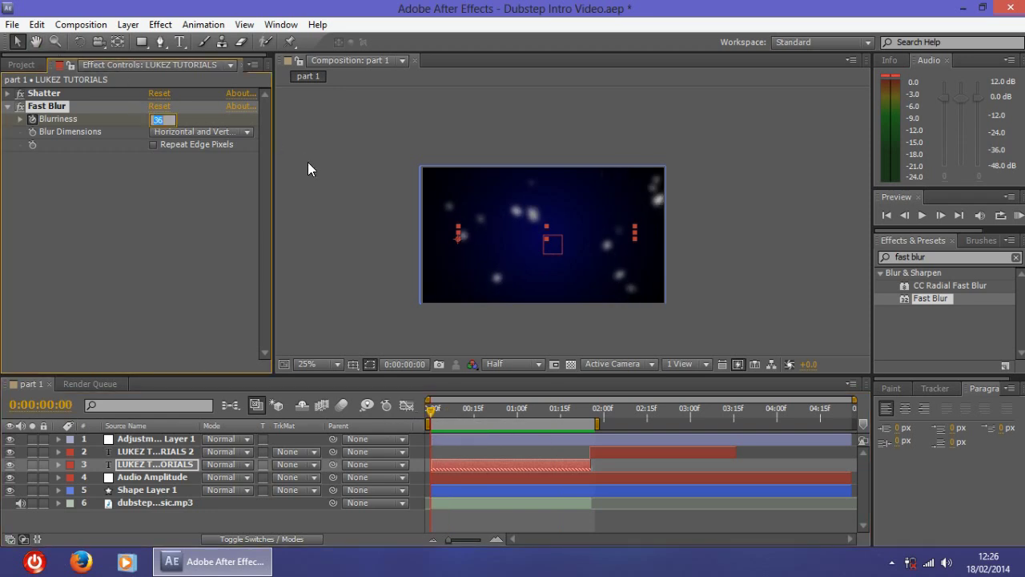
pyautogui.write('30')
pyautogui.press('Return')
pyautogui.click(156, 120)
pyautogui.write('25')
pyautogui.press('Return')
pyautogui.press('space')
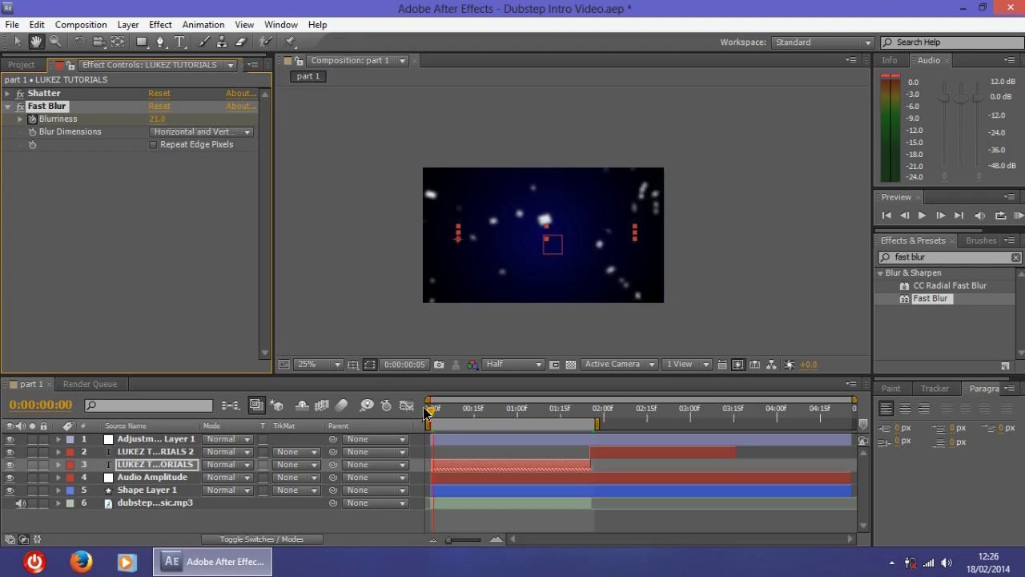
pyautogui.press('space')
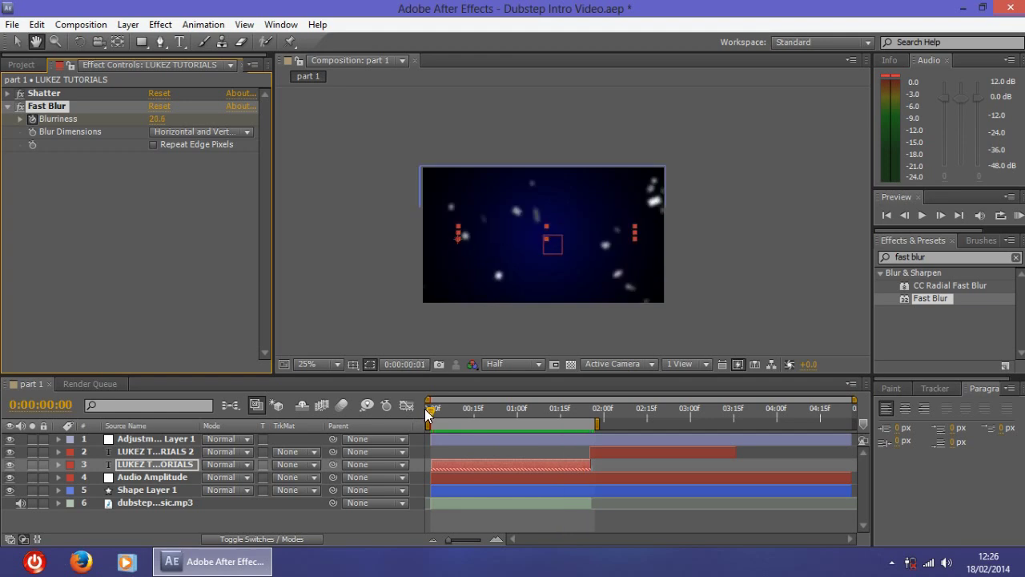
# Set the text layer's Blurriness to 20 at 0:00:00:00.
pyautogui.click(429, 413)
pyautogui.click(156, 118)
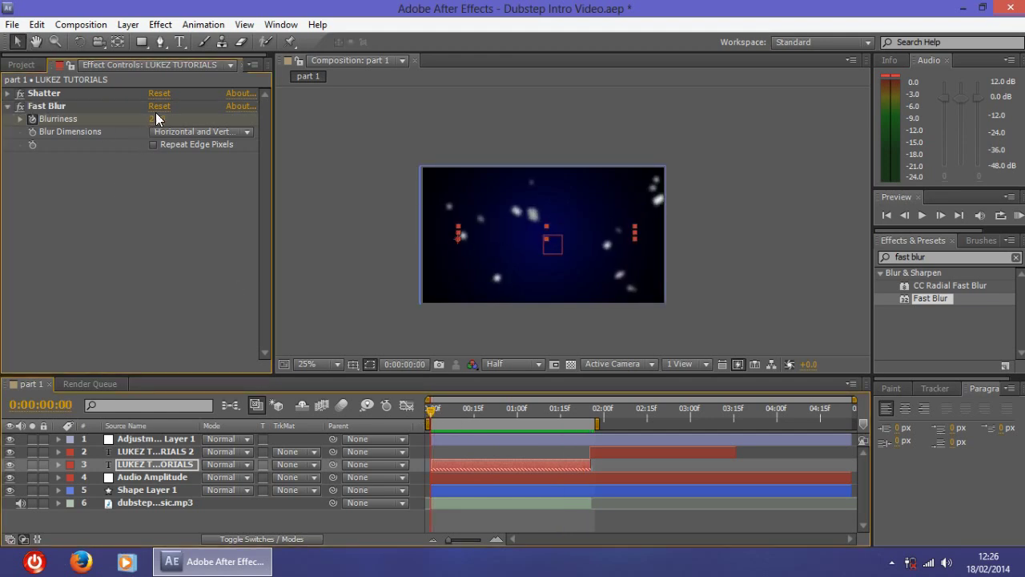
pyautogui.write('20')
pyautogui.press('Return')
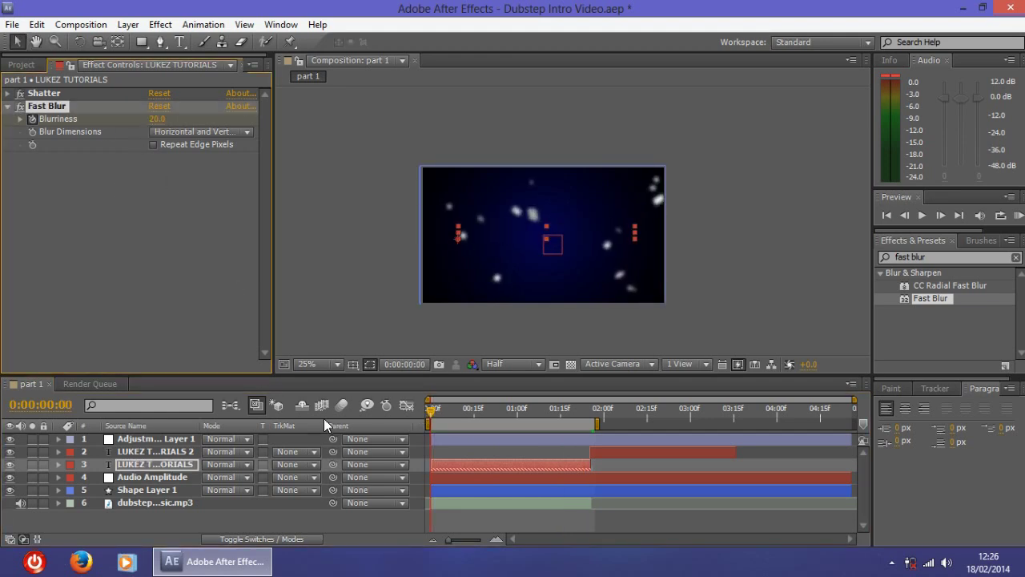
pyautogui.moveTo(430, 414)
pyautogui.mouseDown()
pyautogui.moveTo(604, 415)
pyautogui.moveTo(430, 413)
pyautogui.mouseUp()
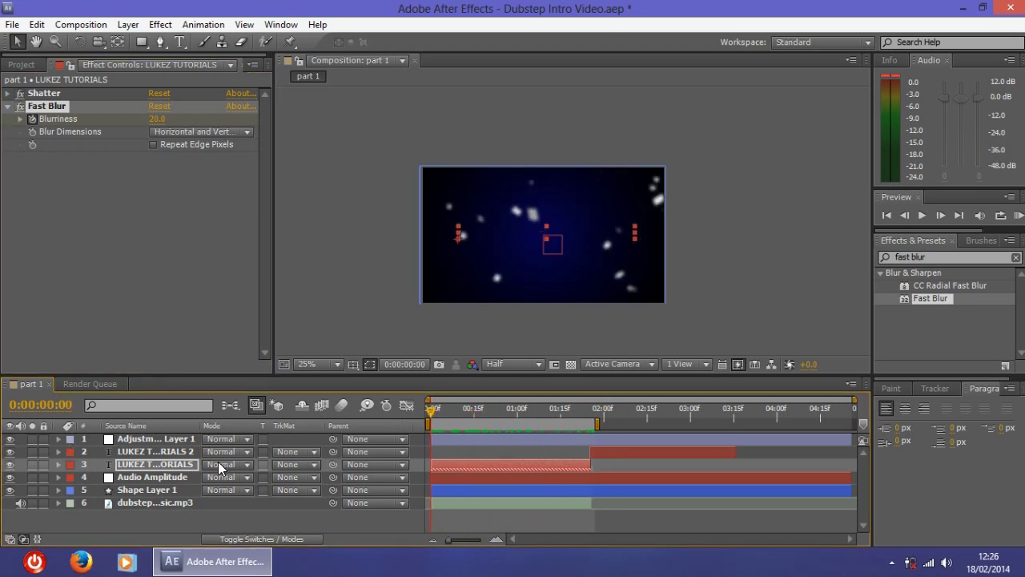
# Add vid logo.png to the part 1 composition directly beneath the adjustment layer.
pyautogui.click(173, 522)
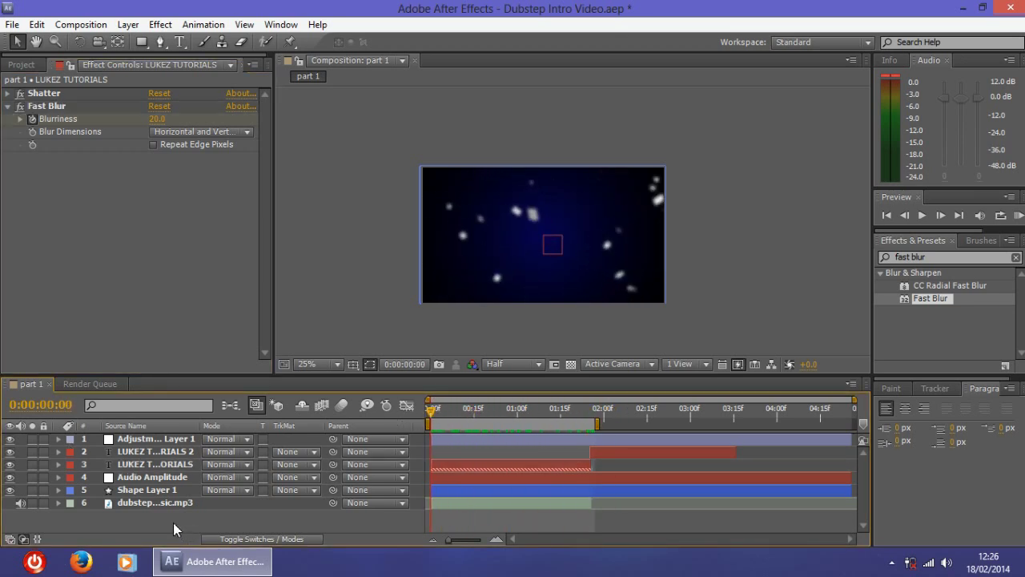
pyautogui.click(19, 64)
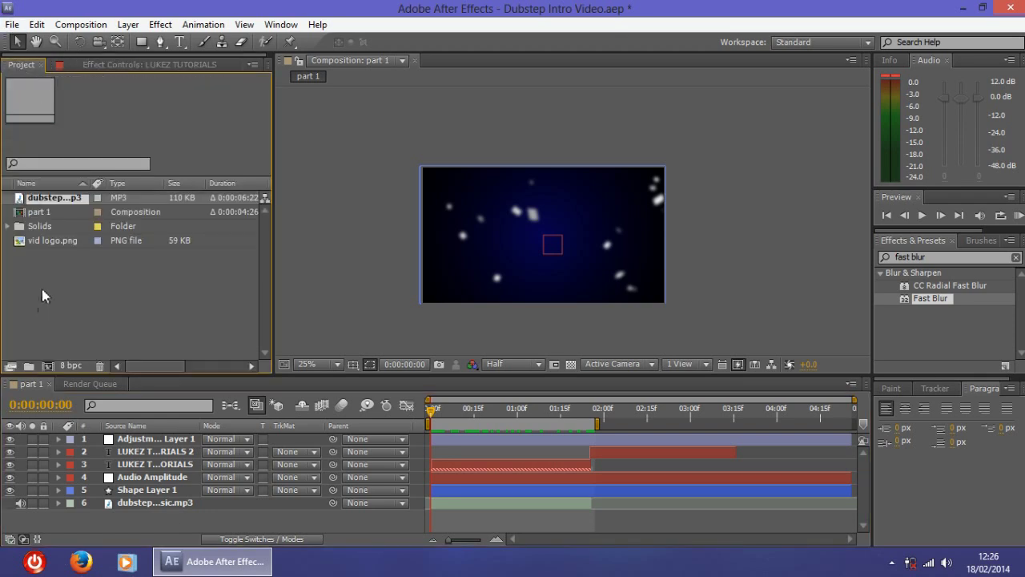
pyautogui.moveTo(39, 237); pyautogui.dragTo(146, 442)
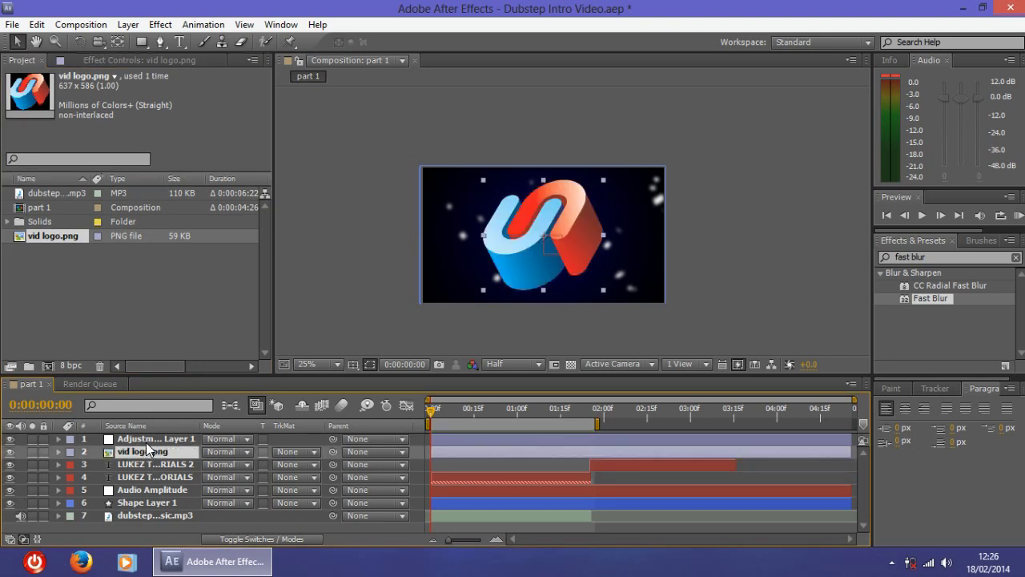
# Scale the vid logo.png layer down proportionally to about half its size, keeping it centered in the frame.
pyautogui.press('shift')
pyautogui.click(597, 286)
pyautogui.click(597, 280)
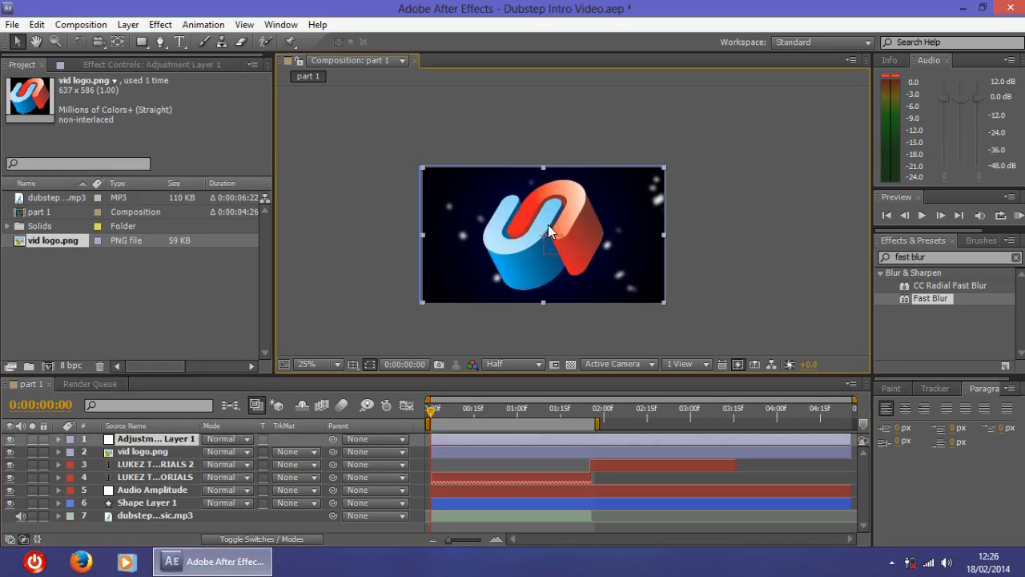
pyautogui.click(156, 451)
pyautogui.click(597, 294)
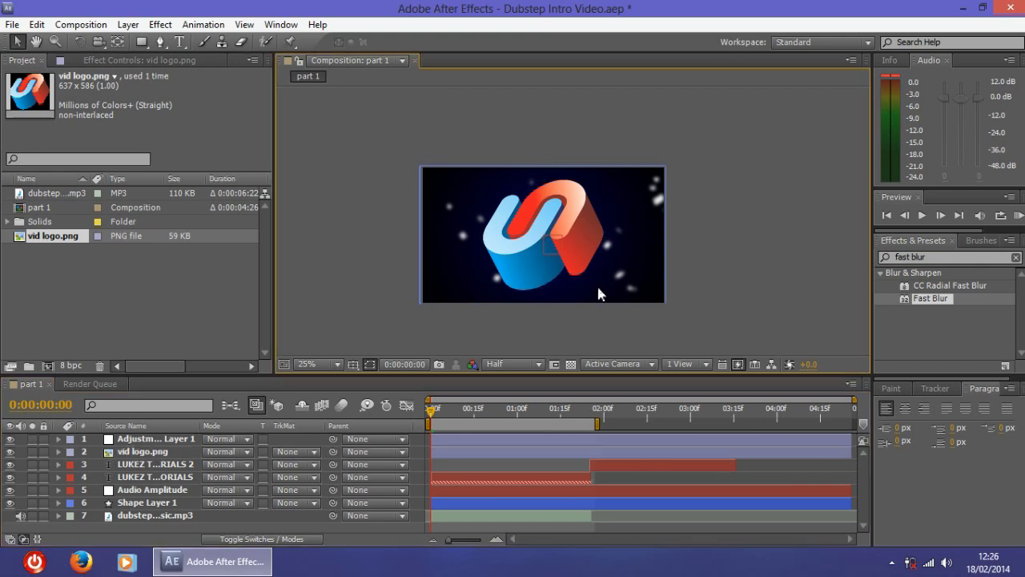
pyautogui.click(584, 273)
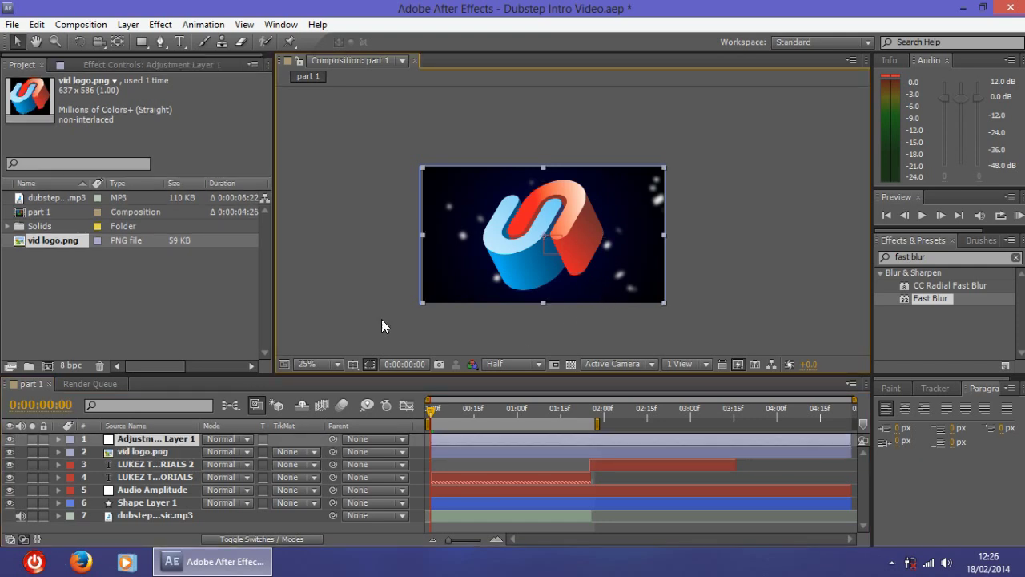
pyautogui.click(157, 452)
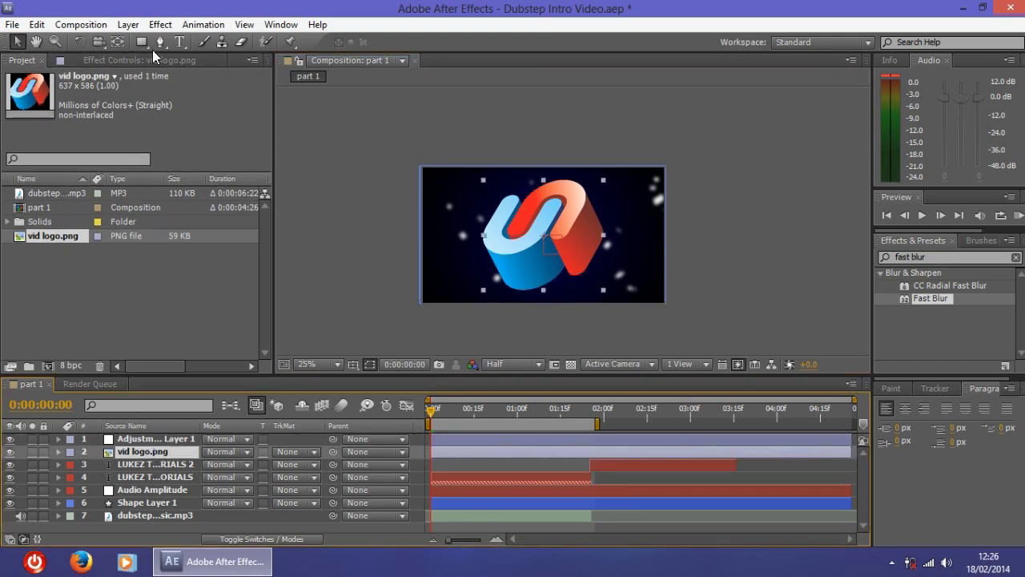
pyautogui.moveTo(602, 290); pyautogui.dragTo(578, 270)
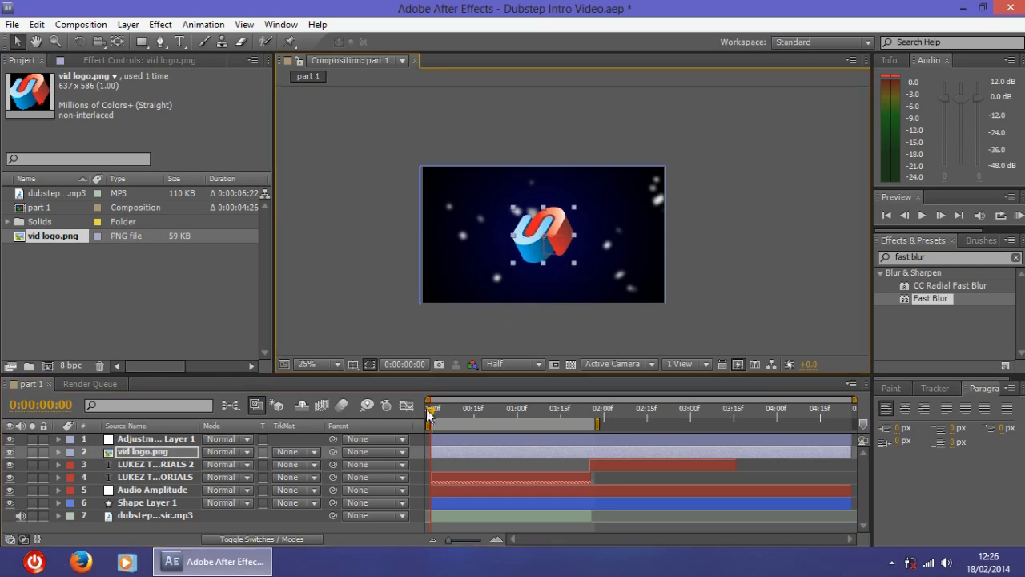
# At 0:00:01:20, shrink the logo to a tiny size in the middle of the shattered text.
pyautogui.moveTo(430, 413); pyautogui.dragTo(575, 423)
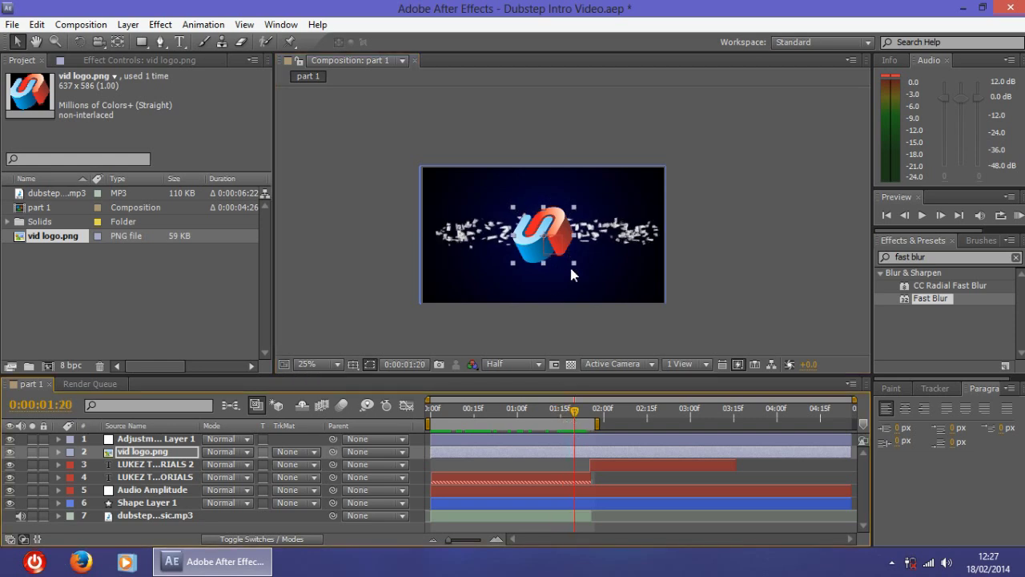
pyautogui.click(556, 228)
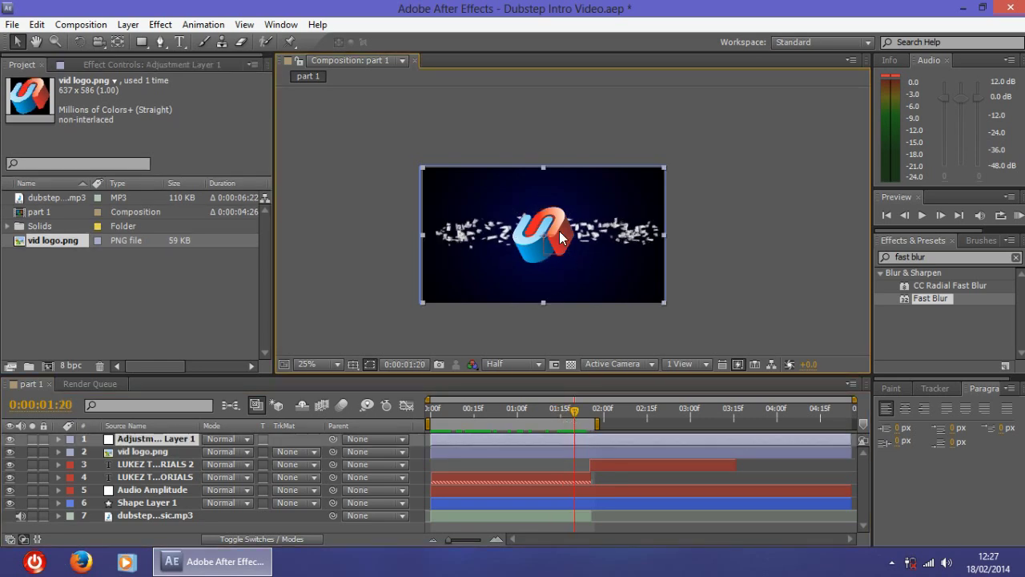
pyautogui.click(669, 338)
pyautogui.click(128, 452)
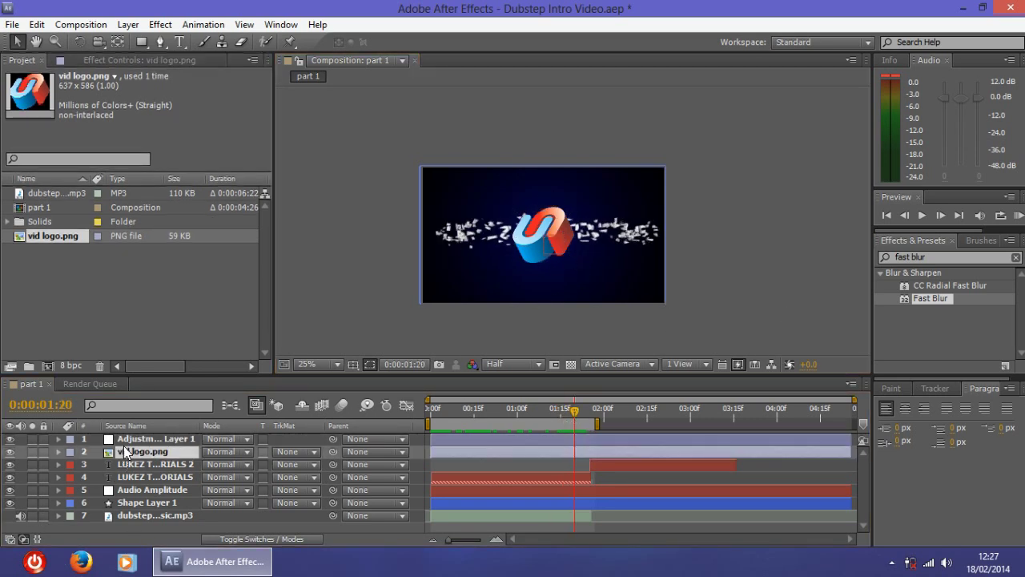
pyautogui.moveTo(569, 260); pyautogui.dragTo(547, 251)
pyautogui.click(603, 325)
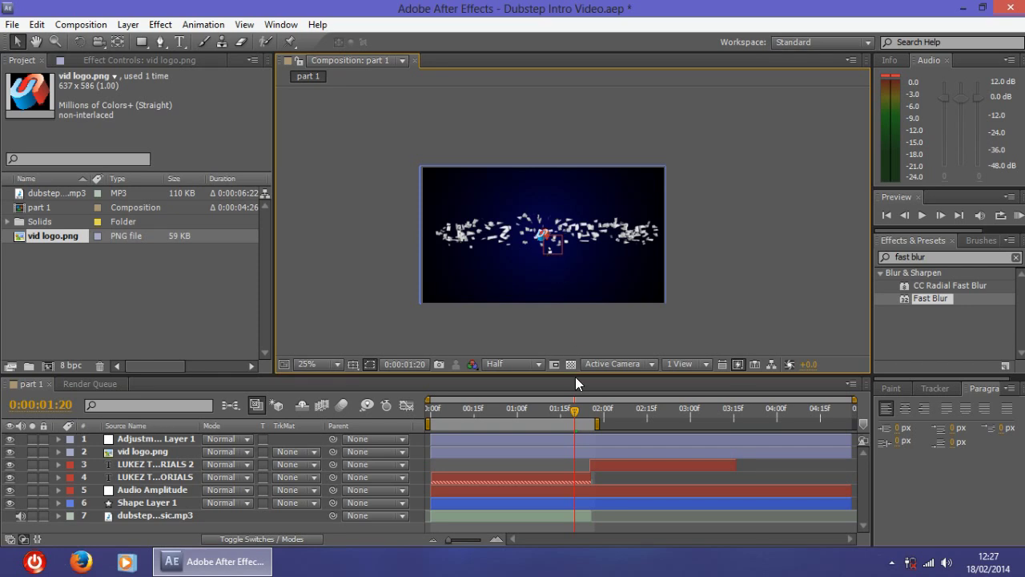
# Move to 0:00:01:24 and resize the logo proportionally to about 63% scale over the middle of the text.
pyautogui.moveTo(567, 410); pyautogui.dragTo(581, 413)
pyautogui.click(520, 197)
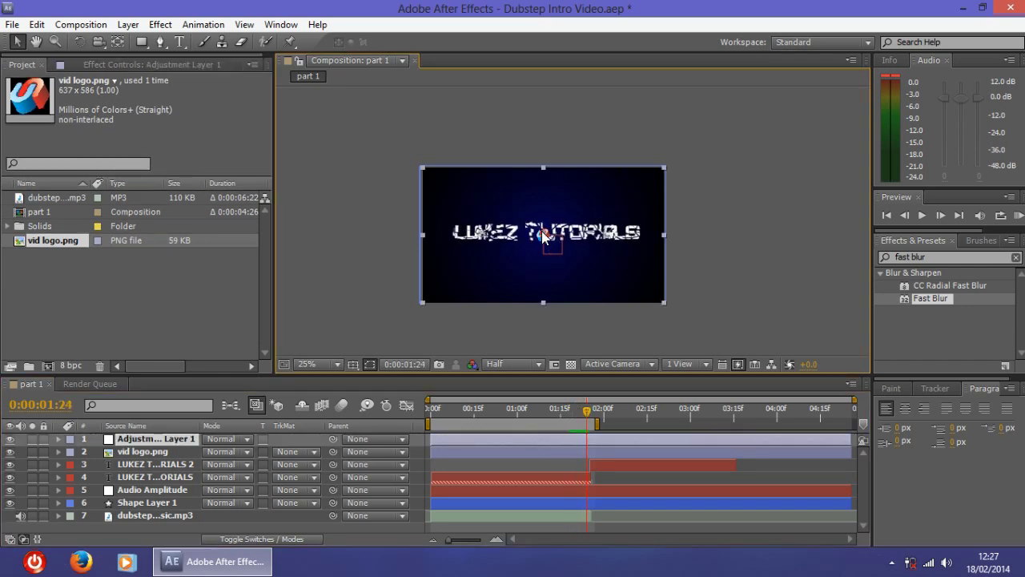
pyautogui.click(137, 451)
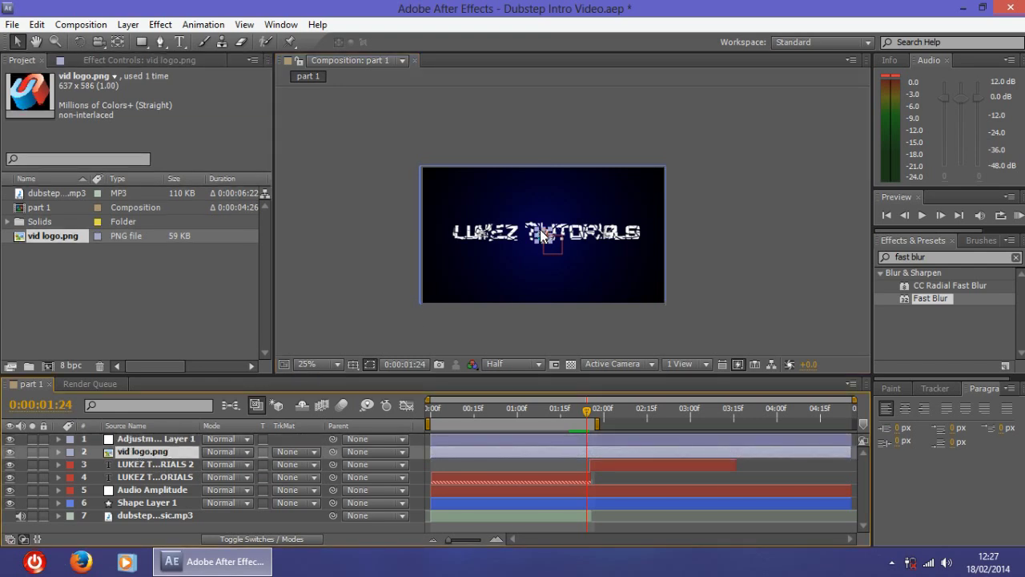
pyautogui.press('Return')
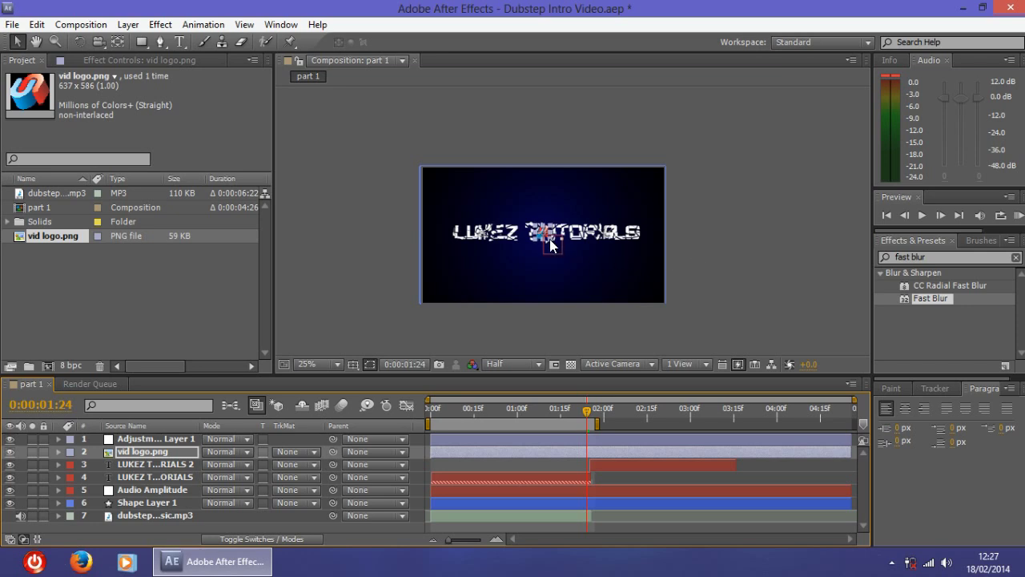
pyautogui.moveTo(549, 239); pyautogui.dragTo(585, 262)
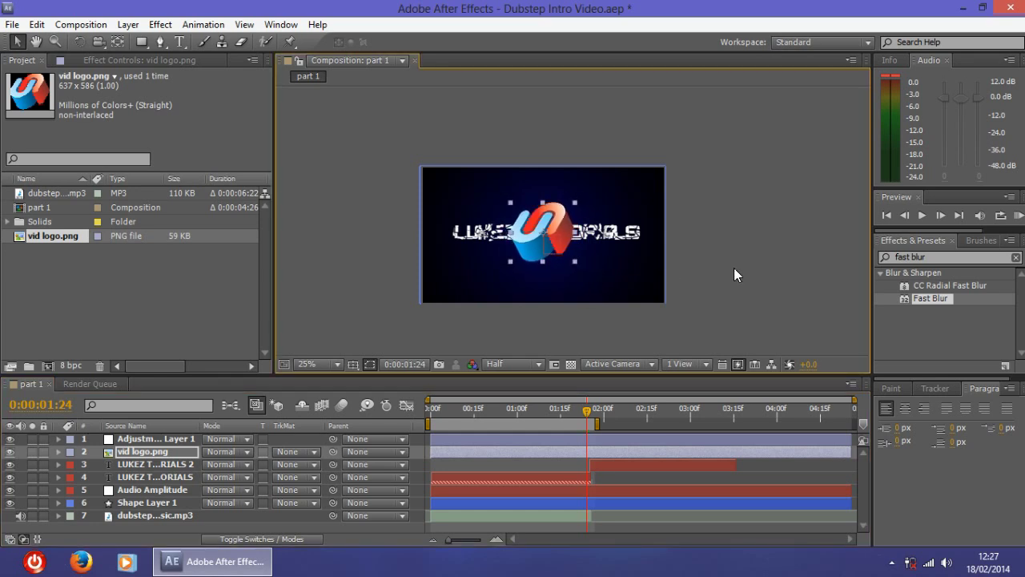
pyautogui.click(582, 260)
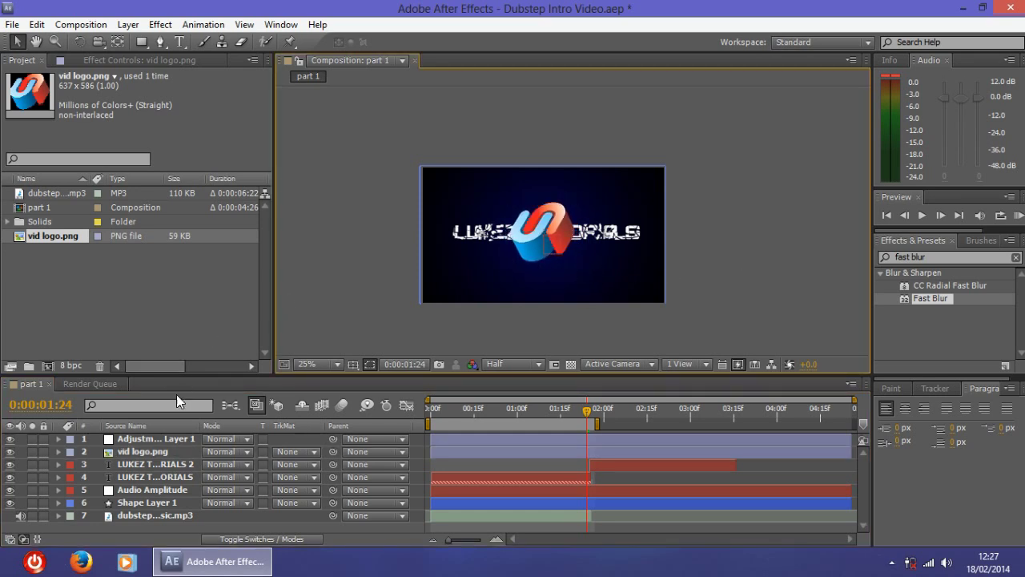
pyautogui.click(175, 450)
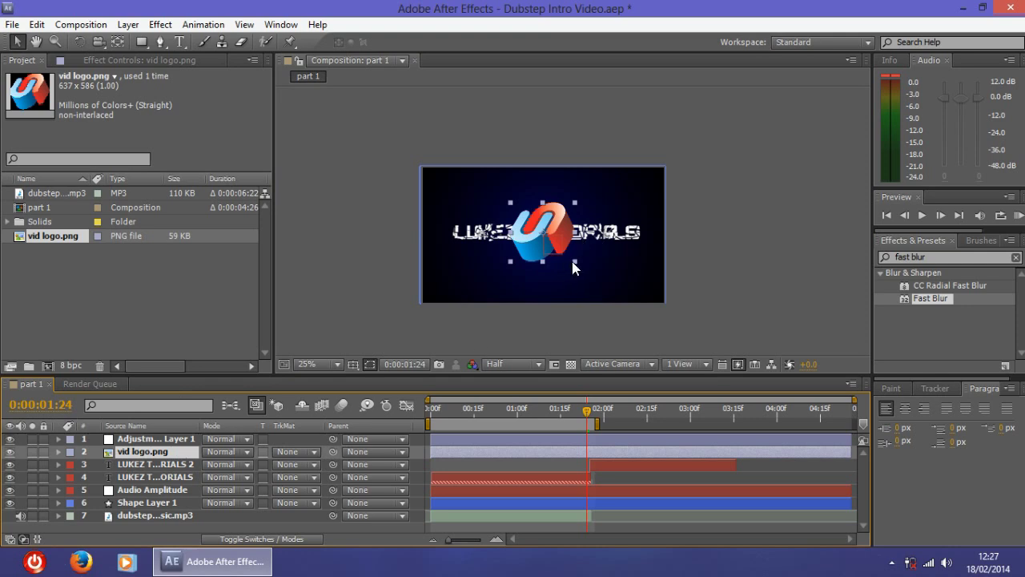
pyautogui.click(766, 269)
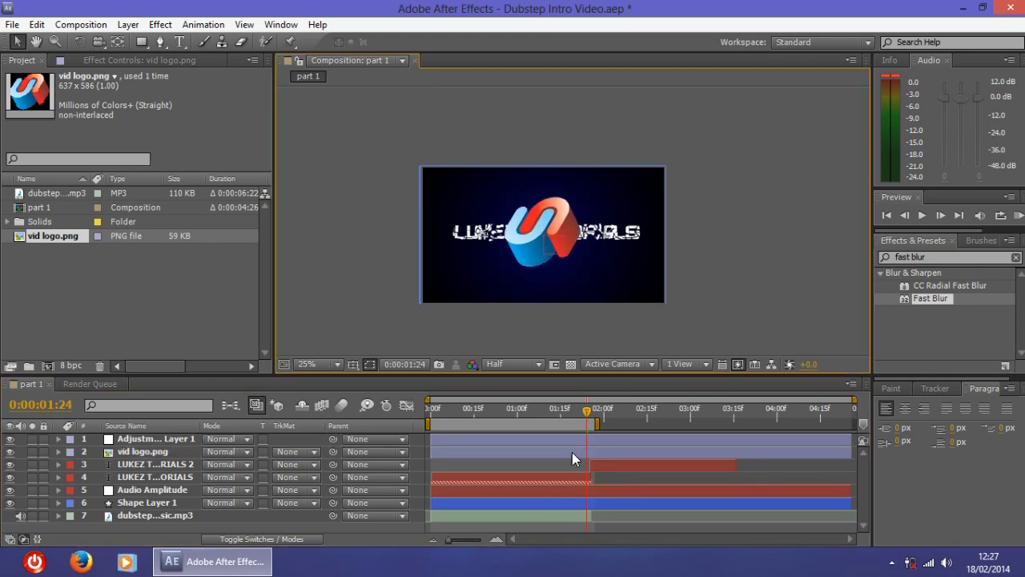
# Return to 0:00:00:00 and enable keyframing for the logo layer's Scale and Opacity.
pyautogui.moveTo(590, 415); pyautogui.dragTo(404, 409)
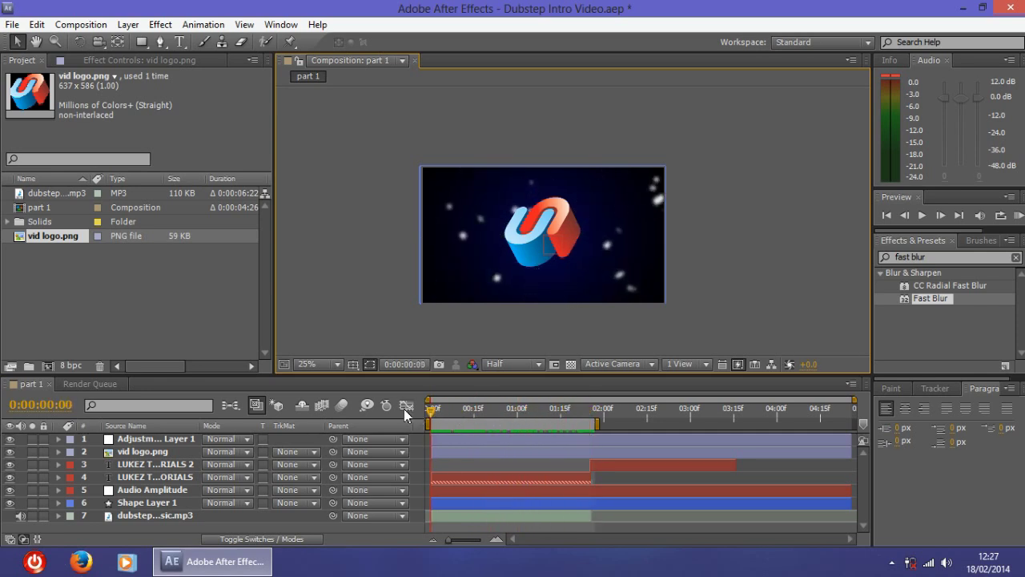
pyautogui.click(524, 250)
pyautogui.click(127, 452)
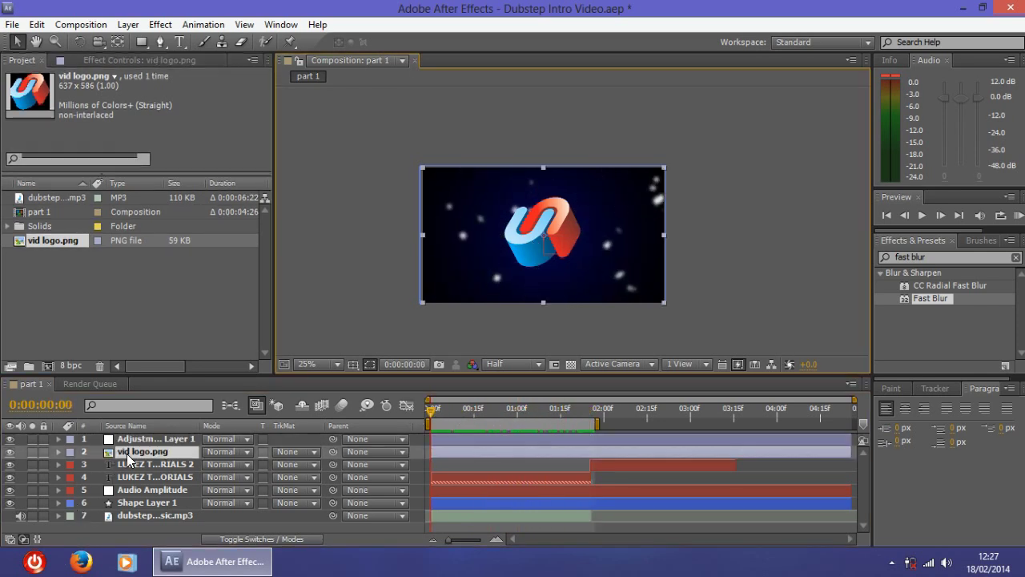
pyautogui.click(55, 451)
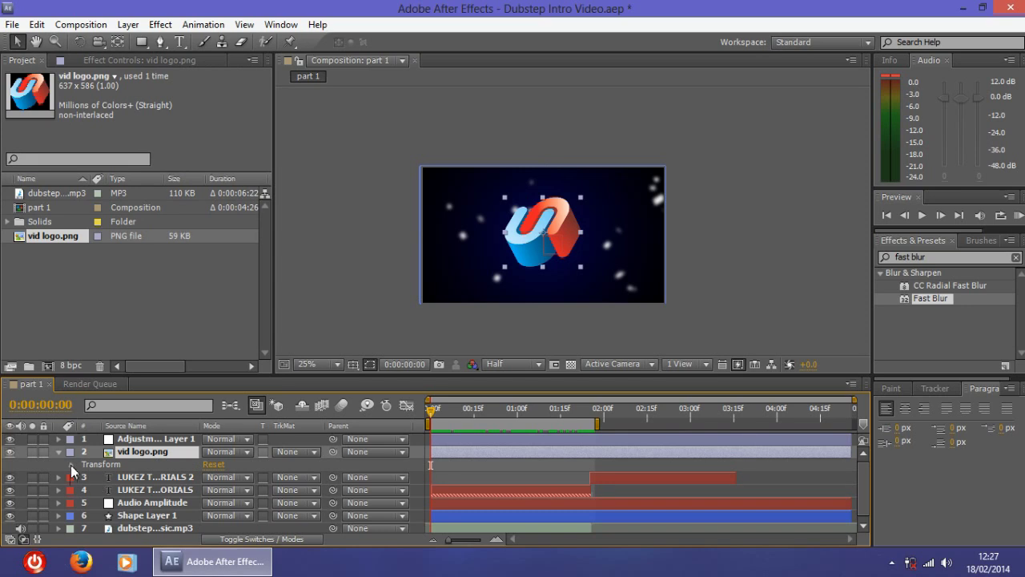
pyautogui.click(71, 464)
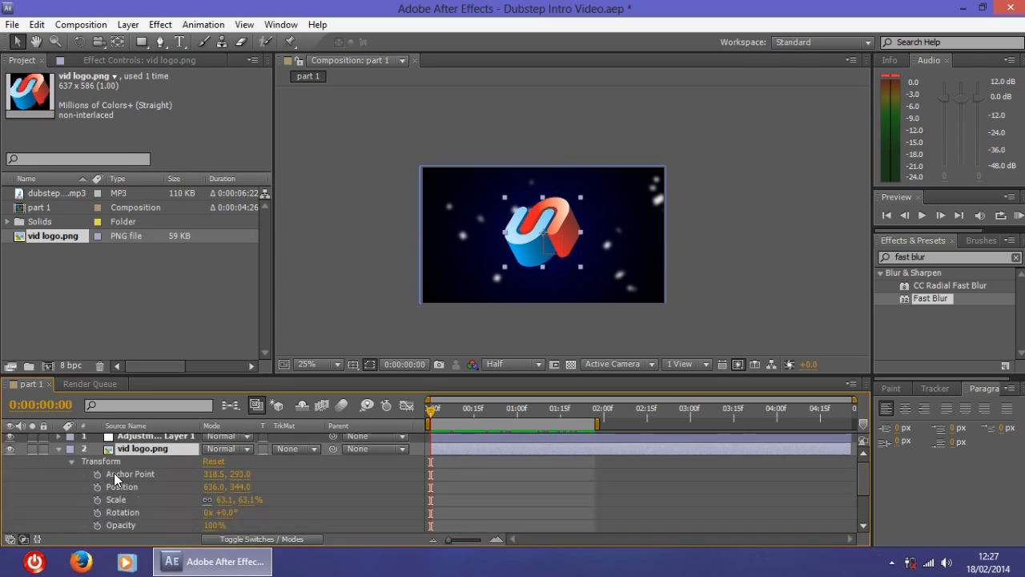
pyautogui.scroll(-3, 114, 473)
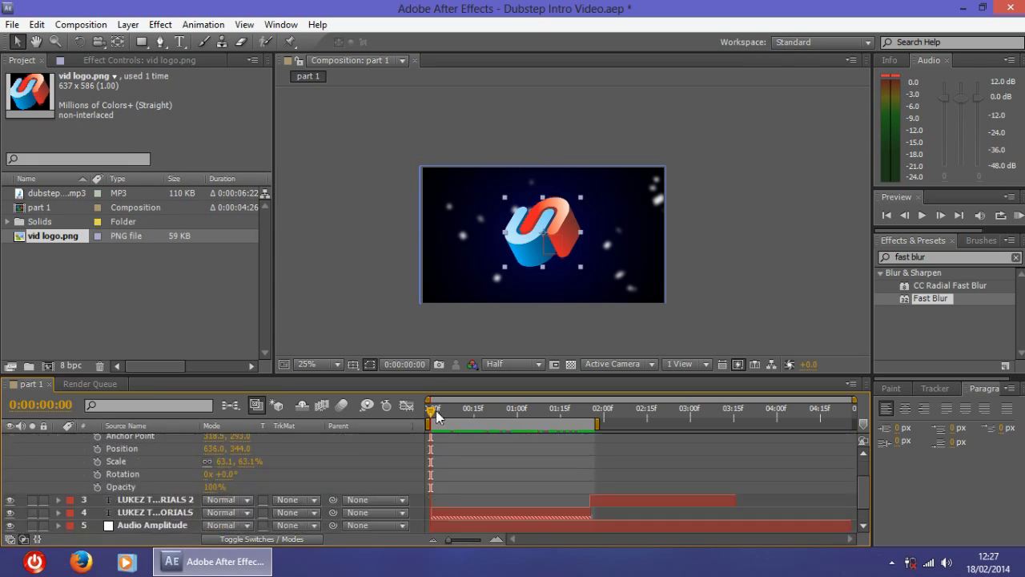
pyautogui.moveTo(437, 412); pyautogui.dragTo(388, 410)
pyautogui.click(97, 461)
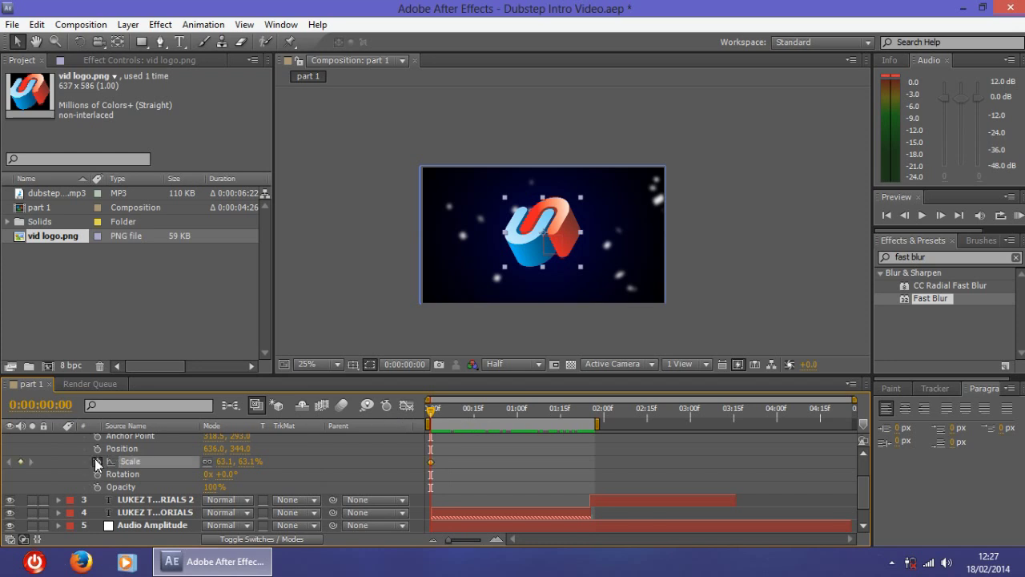
pyautogui.click(97, 486)
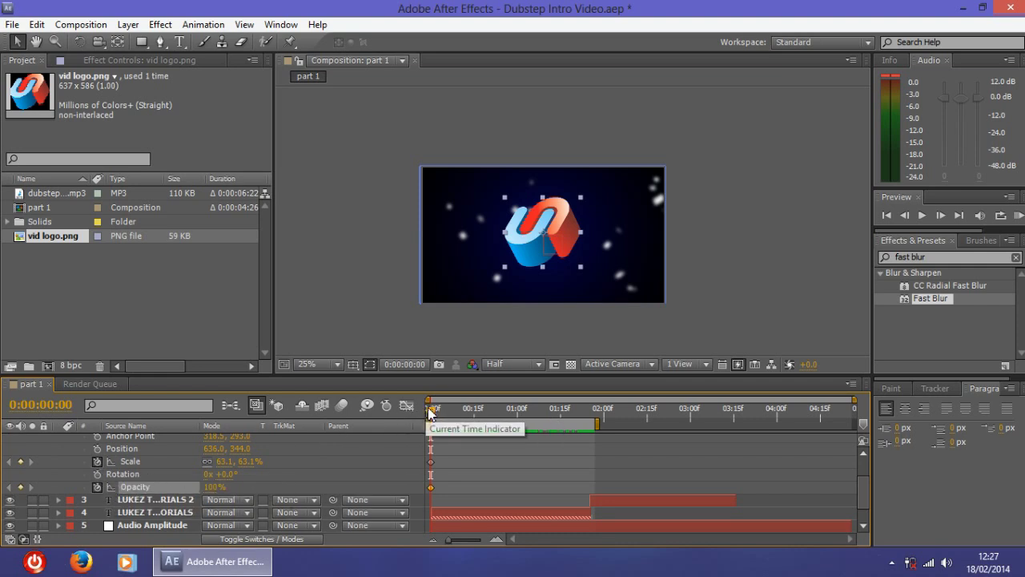
# Fade the logo in by keyframing its Opacity at 0% at 0:00:00:00 and 100% at 0:00:00:05.
pyautogui.moveTo(430, 409); pyautogui.dragTo(413, 411)
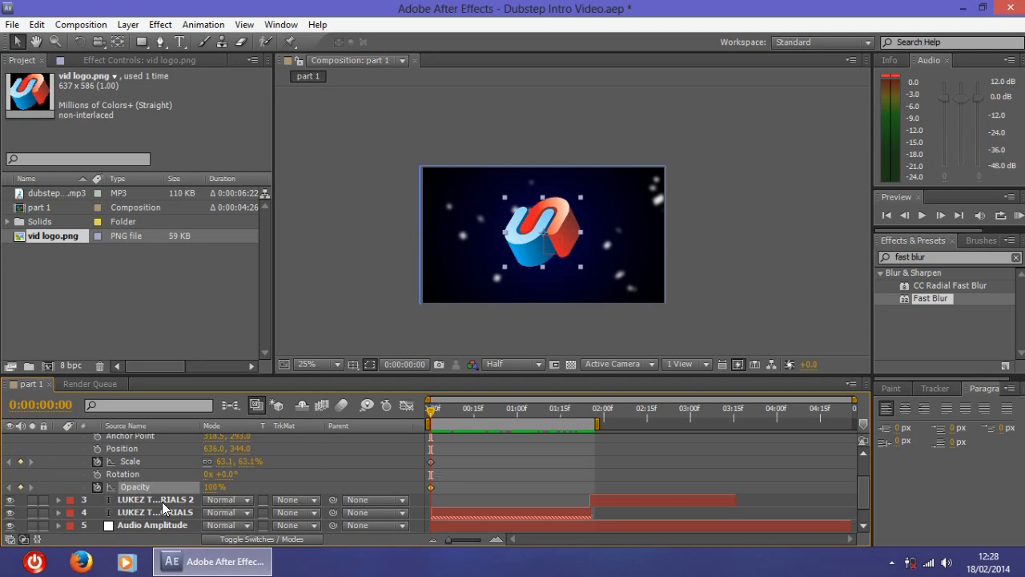
pyautogui.click(211, 487)
pyautogui.write('0')
pyautogui.press('Return')
pyautogui.moveTo(429, 411); pyautogui.dragTo(437, 415)
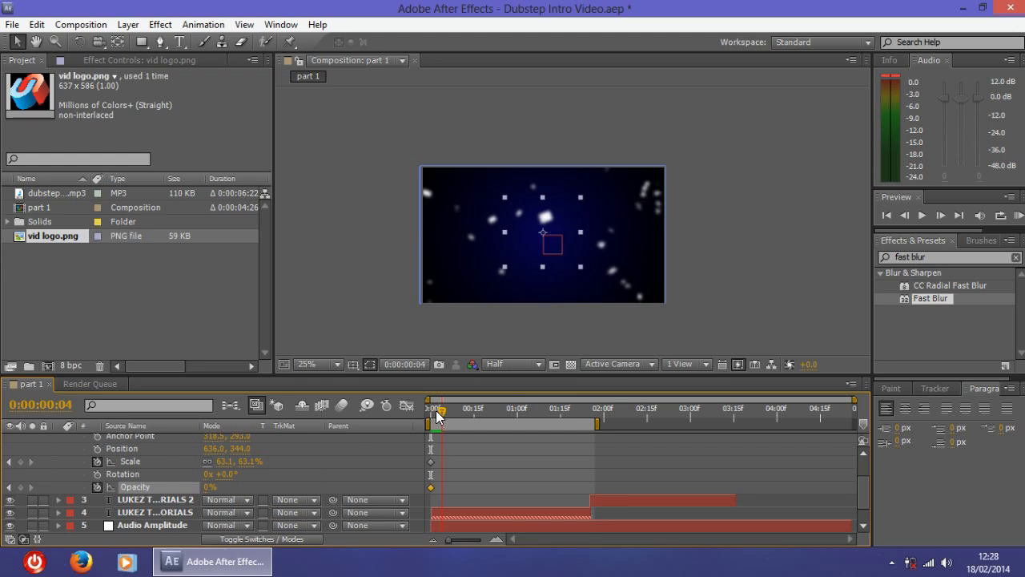
pyautogui.moveTo(438, 415); pyautogui.dragTo(443, 417)
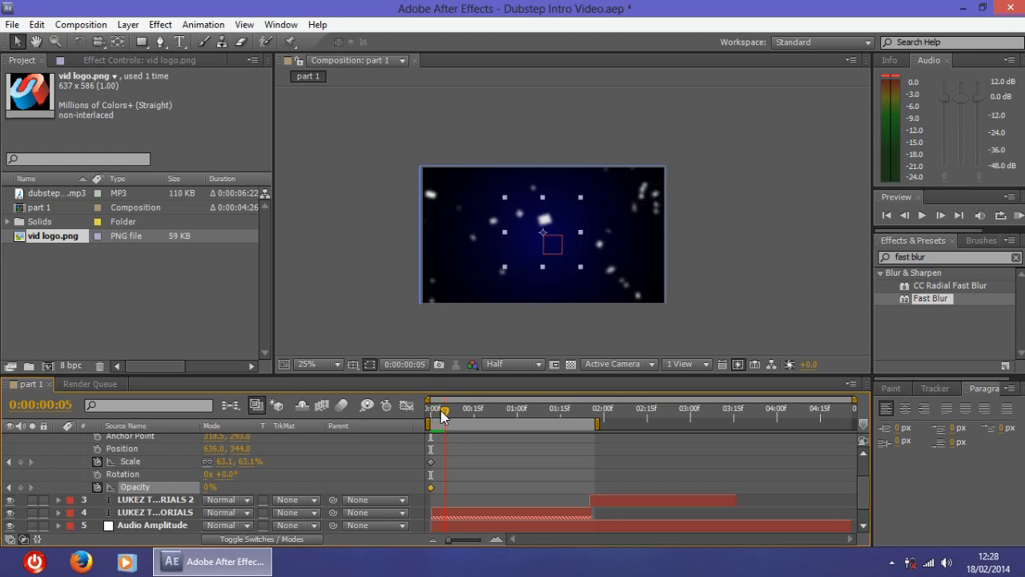
pyautogui.click(208, 487)
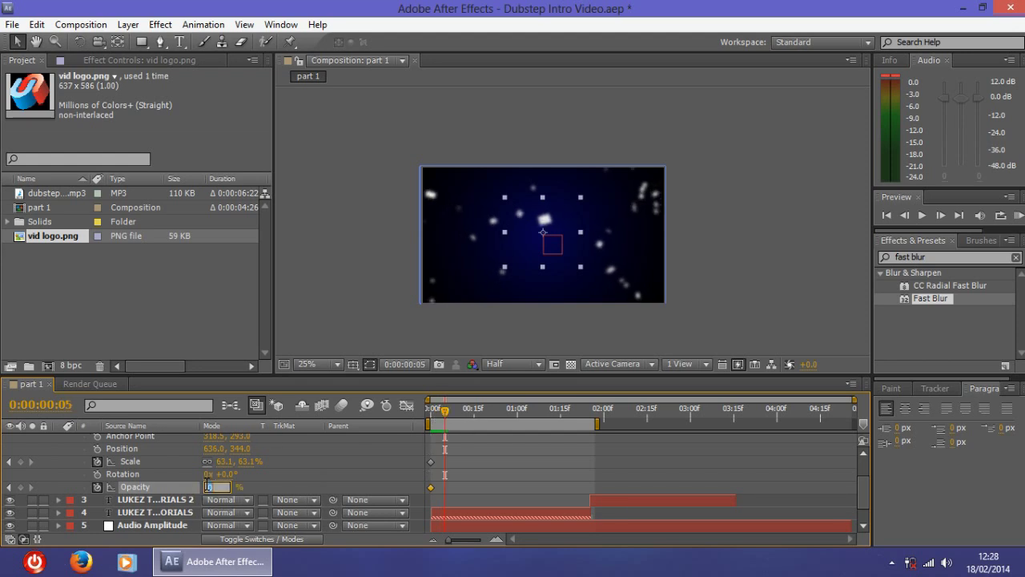
pyautogui.write('100')
pyautogui.press('Return')
# Preview the logo's fade-in from the beginning of the composition.
pyautogui.moveTo(443, 414); pyautogui.dragTo(426, 416)
pyautogui.press('space')
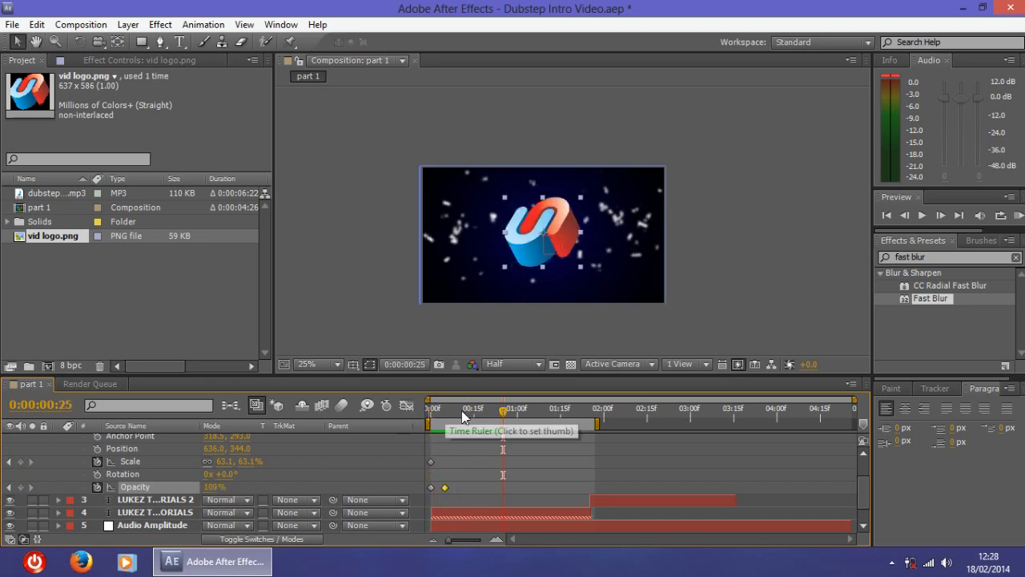
pyautogui.press('space')
# Set a Scale keyframe of 63.1% on the logo layer at 0:00:01:20.
pyautogui.moveTo(426, 414); pyautogui.dragTo(572, 409)
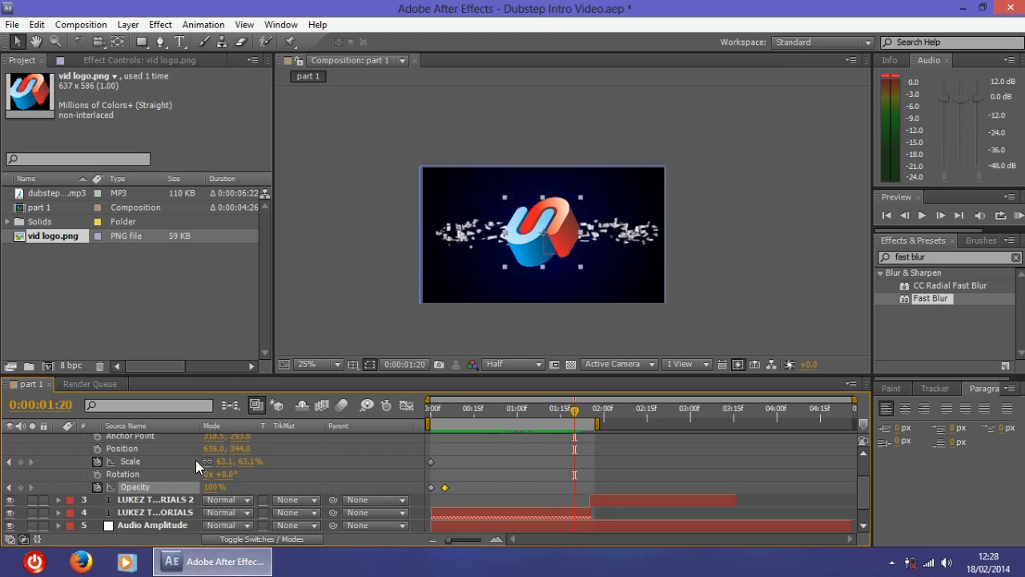
pyautogui.click(232, 462)
pyautogui.click(296, 474)
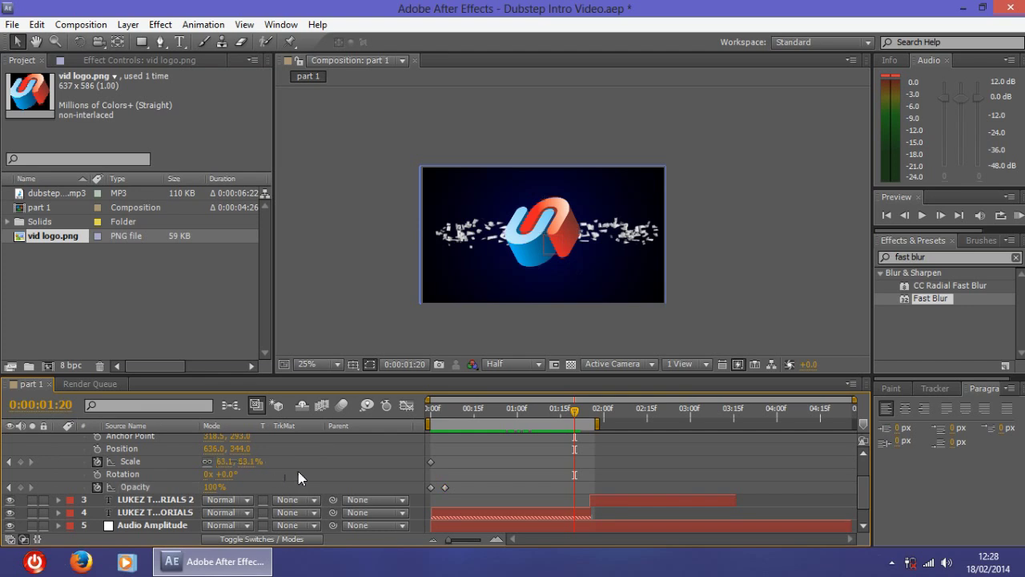
pyautogui.moveTo(224, 467); pyautogui.dragTo(224, 467)
pyautogui.click(225, 464)
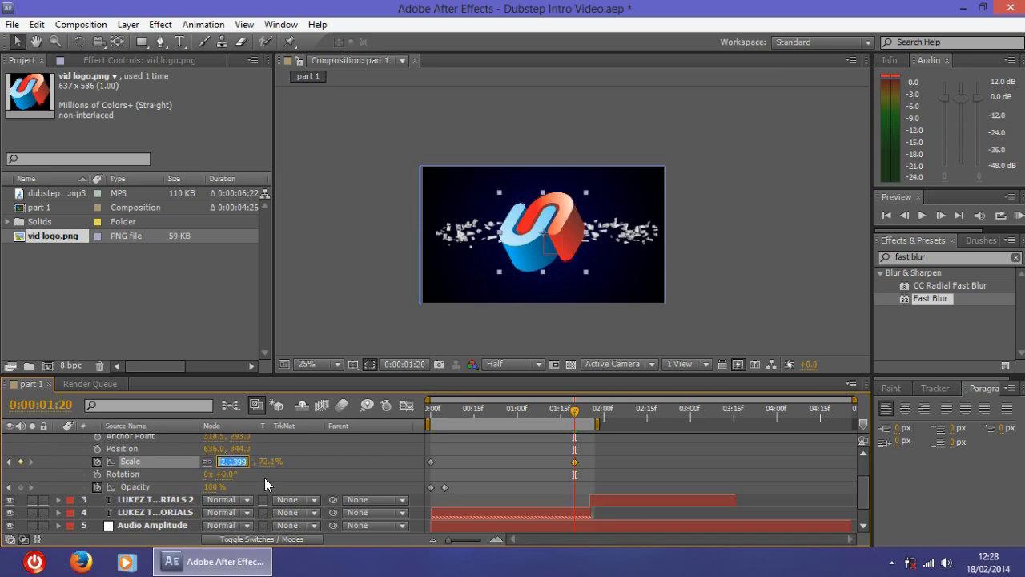
pyautogui.write('63.2')
pyautogui.press('Return')
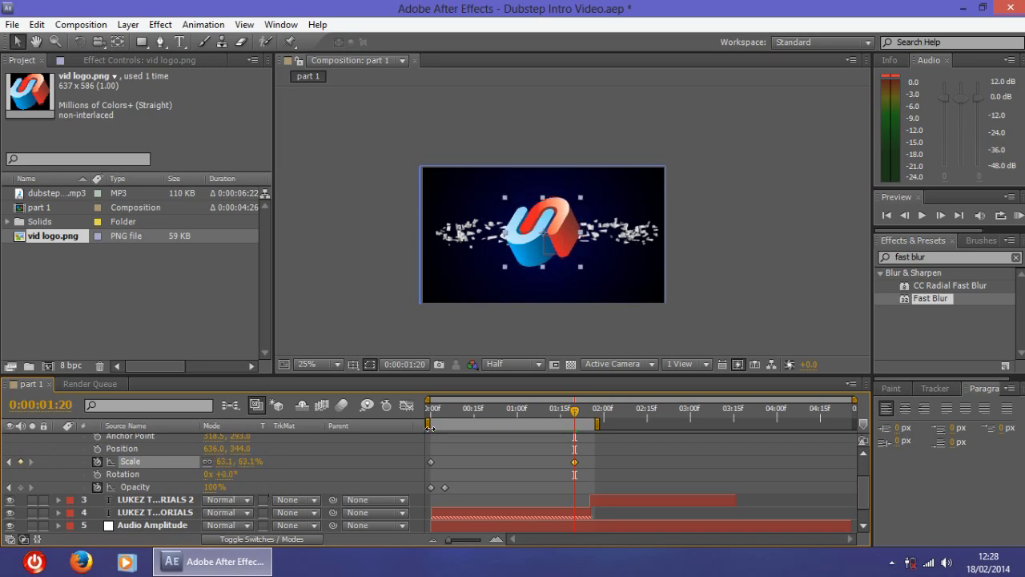
# Delete the logo layer's first Scale keyframe at the beginning of the composition.
pyautogui.moveTo(575, 412); pyautogui.dragTo(491, 417)
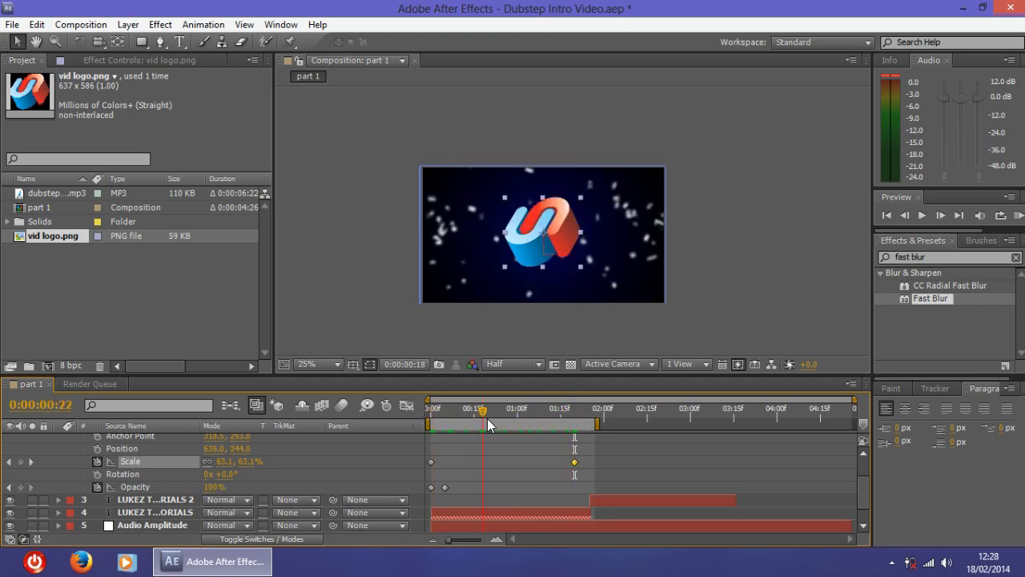
pyautogui.click(430, 461)
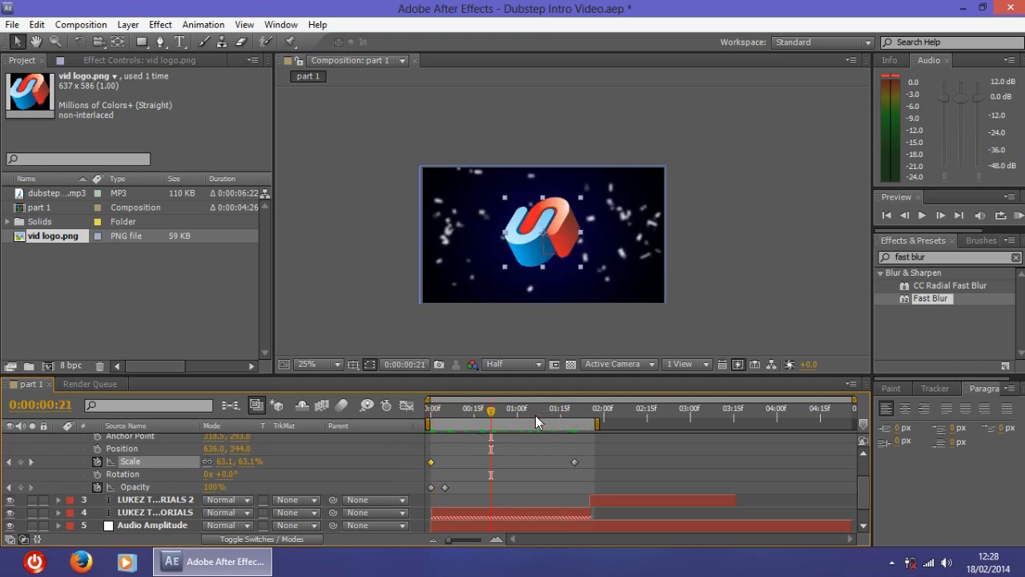
pyautogui.press('Delete')
# Add a Scale keyframe of 0% on the logo layer at 0:00:01:26.
pyautogui.moveTo(509, 412); pyautogui.dragTo(574, 423)
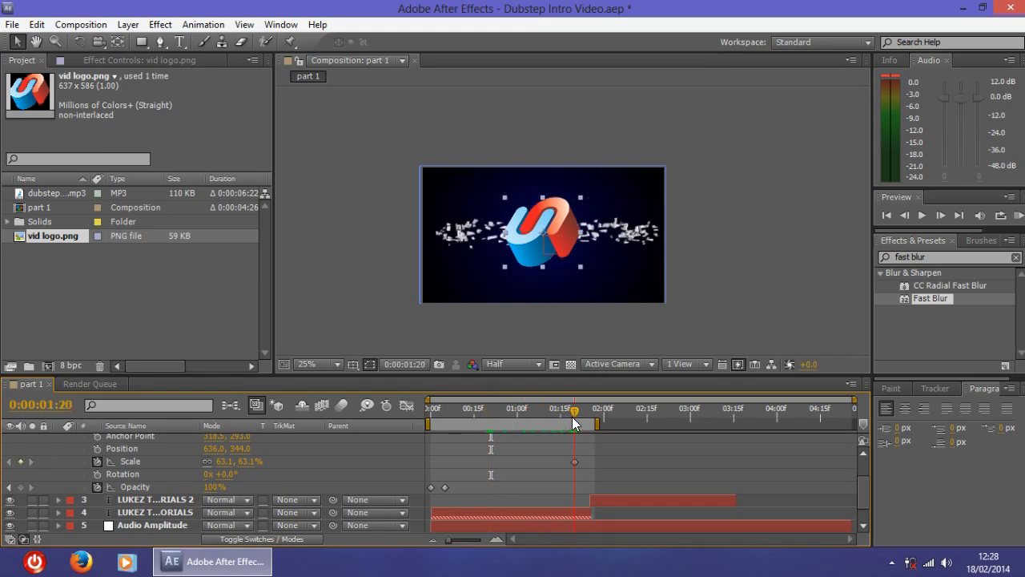
pyautogui.moveTo(574, 423); pyautogui.dragTo(591, 422)
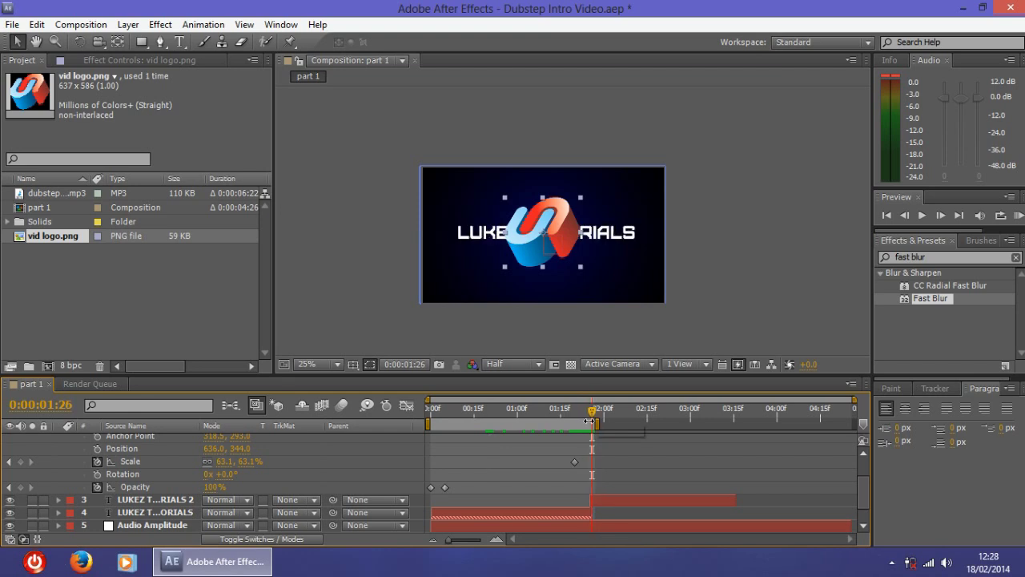
pyautogui.click(558, 234)
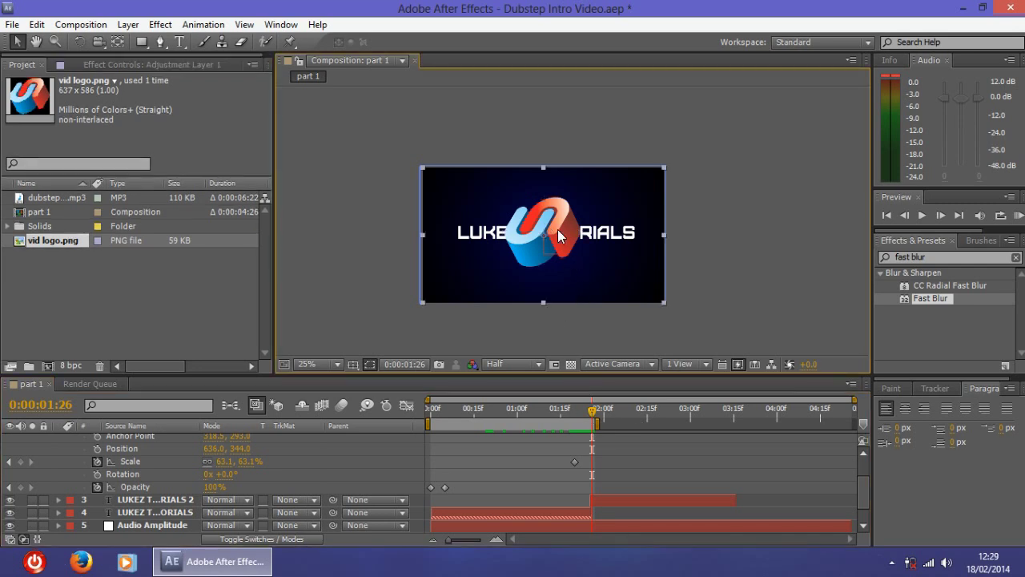
pyautogui.click(224, 461)
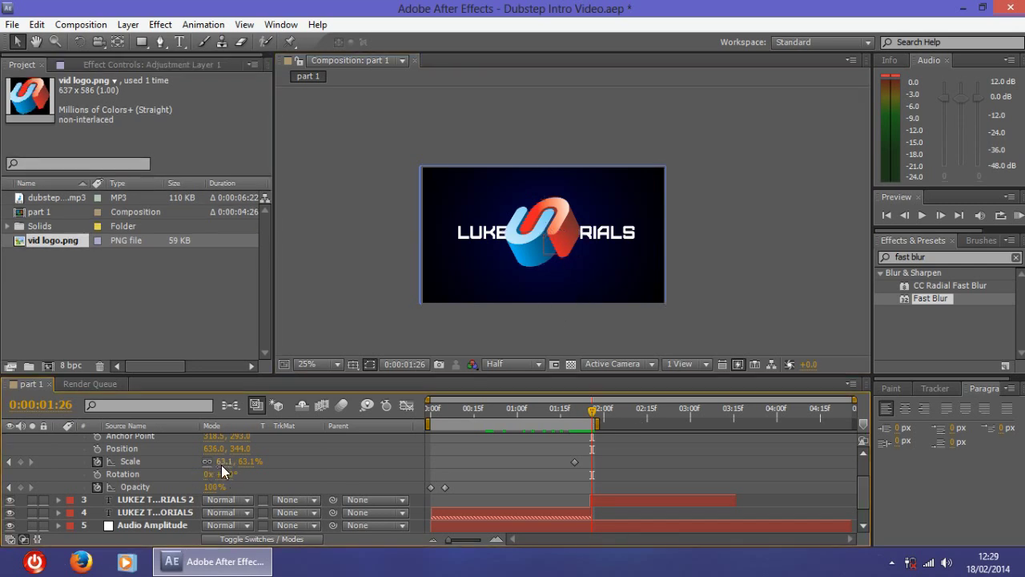
pyautogui.write('0')
pyautogui.press('Return')
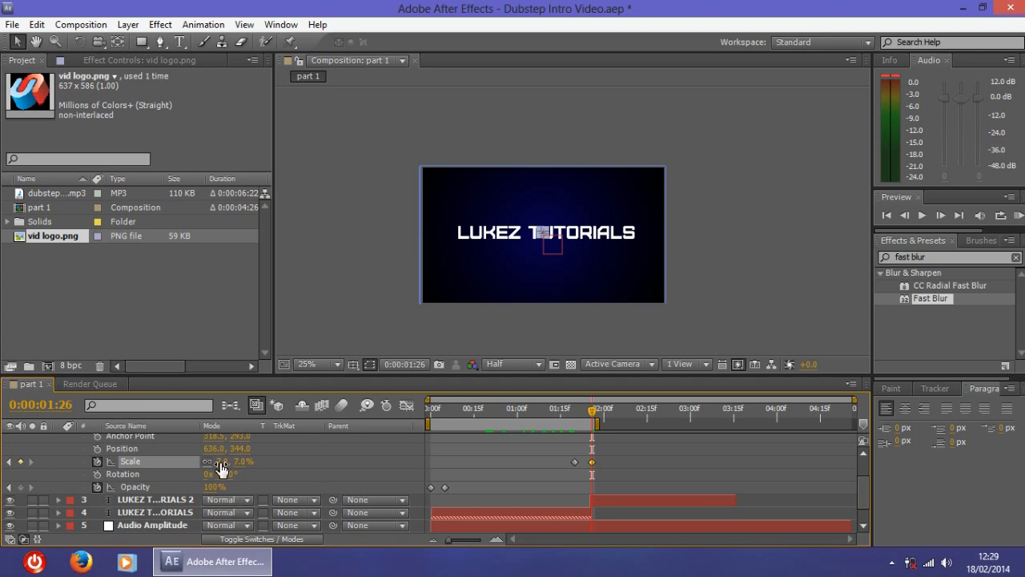
pyautogui.click(221, 463)
pyautogui.write('0')
pyautogui.press('Return')
# Preview the logo's shrinking animation from the start of the composition and return to 0:00:00:00.
pyautogui.moveTo(592, 410); pyautogui.dragTo(407, 416)
pyautogui.press('space')
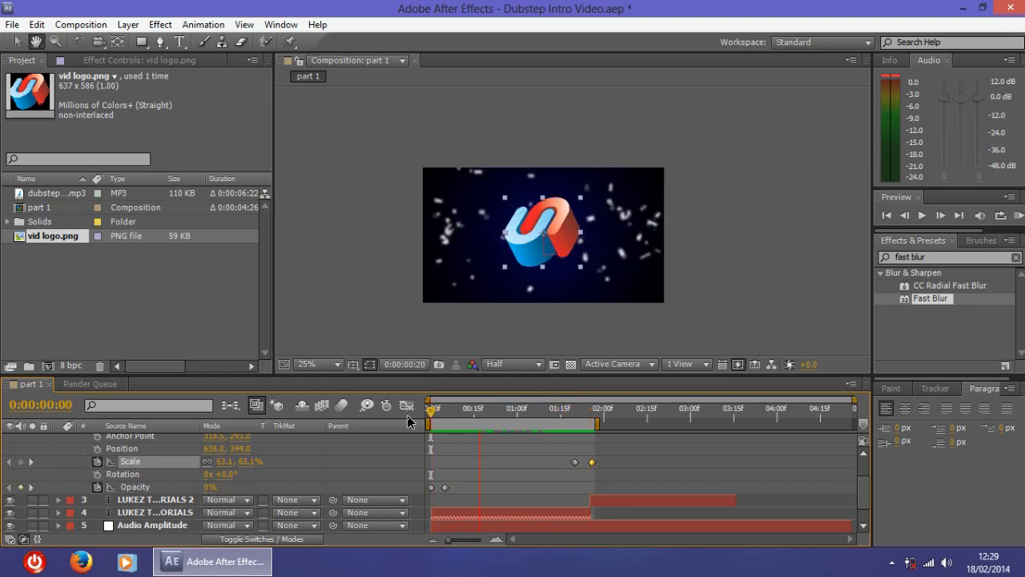
pyautogui.press('space')
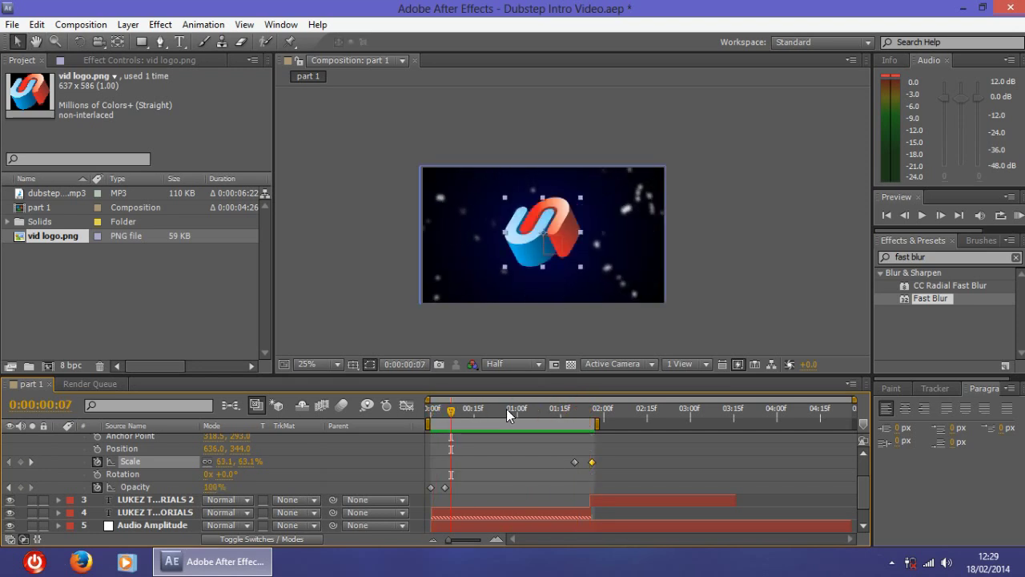
pyautogui.moveTo(438, 405)
pyautogui.mouseDown()
pyautogui.moveTo(564, 429)
pyautogui.moveTo(493, 430)
pyautogui.moveTo(585, 442)
pyautogui.moveTo(184, 428)
pyautogui.mouseUp()
# Collapse the logo layer and replace the Magnification expression of Magnify on Adjustment Layer 1 with 100+.
pyautogui.scroll(2, 90, 454)
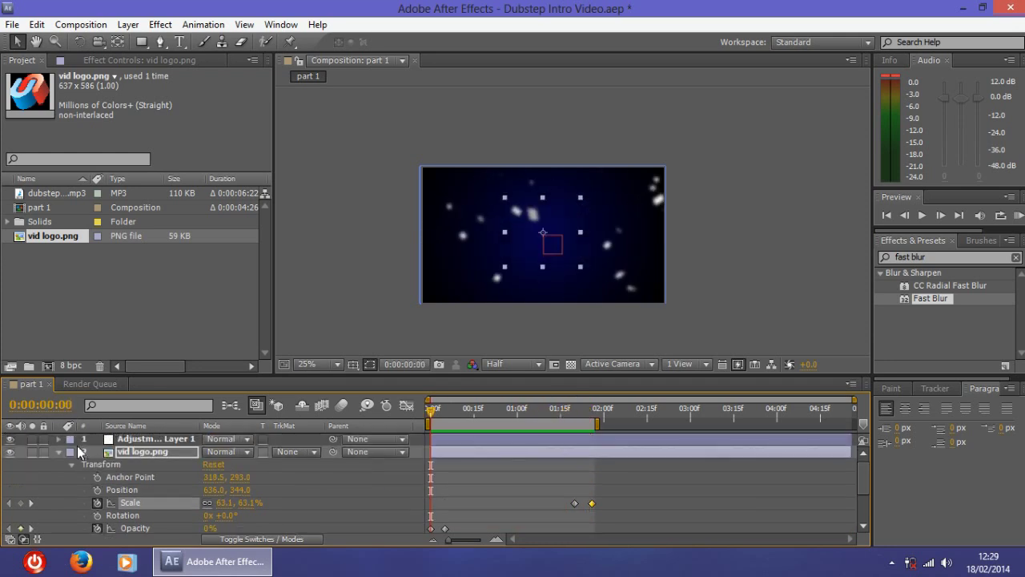
pyautogui.click(59, 452)
pyautogui.click(58, 438)
pyautogui.scroll(-2, 141, 453)
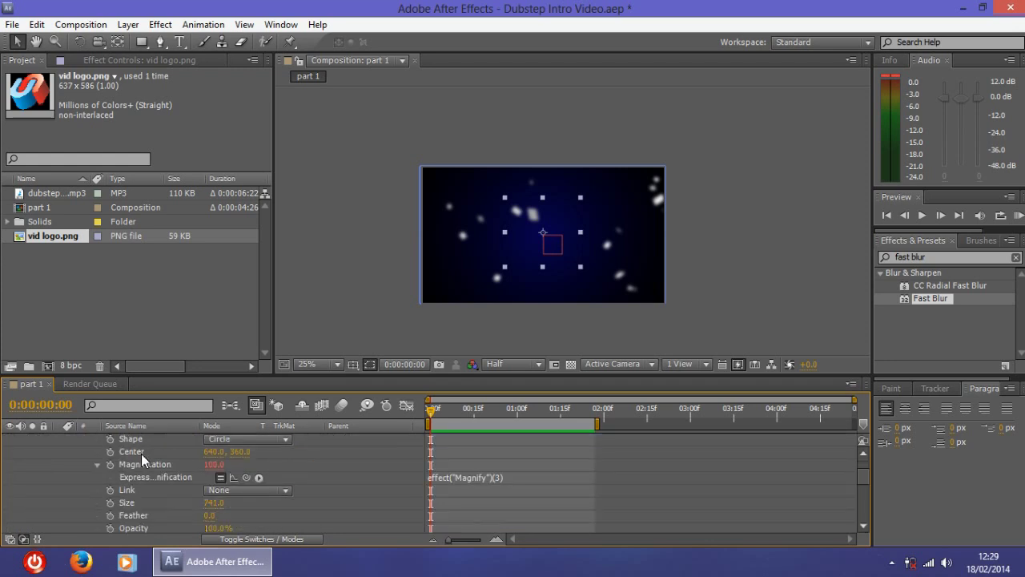
pyautogui.scroll(2, 141, 454)
pyautogui.scroll(-2, 141, 453)
pyautogui.moveTo(428, 413)
pyautogui.mouseDown()
pyautogui.moveTo(459, 419)
pyautogui.moveTo(428, 425)
pyautogui.mouseUp()
pyautogui.click(443, 479)
pyautogui.write('100')
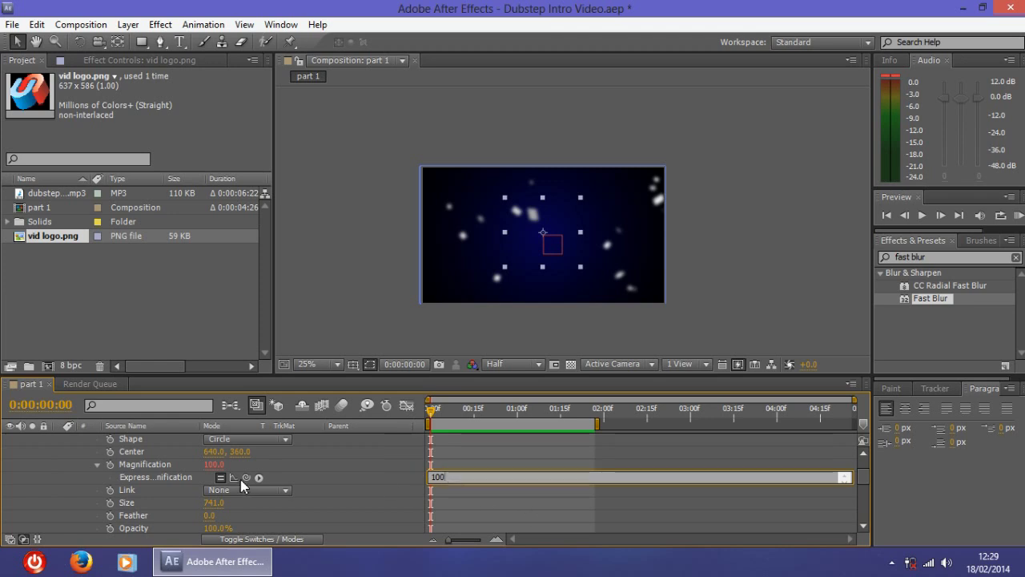
pyautogui.write('+')
pyautogui.scroll(-1, 247, 481)
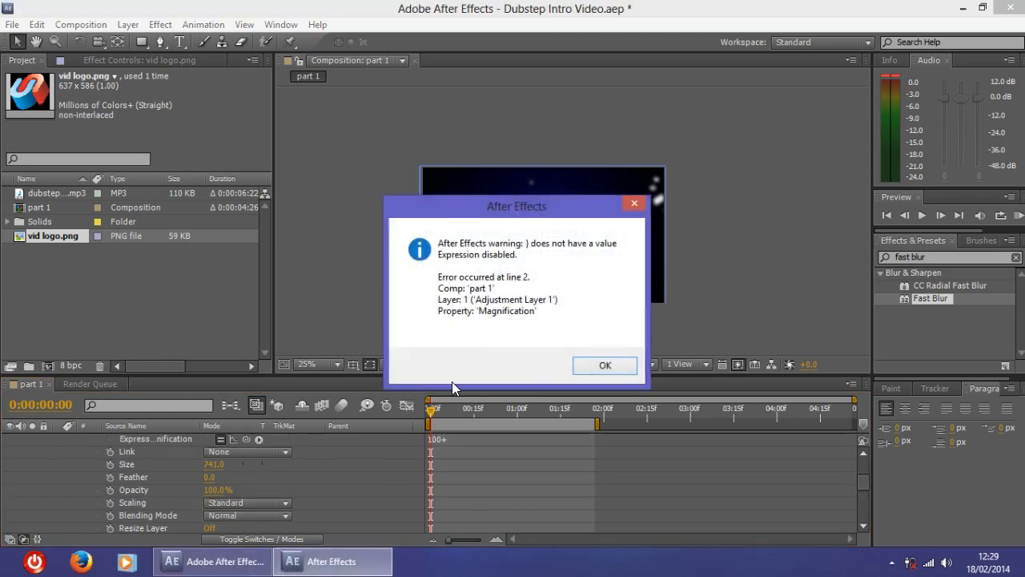
pyautogui.click(605, 362)
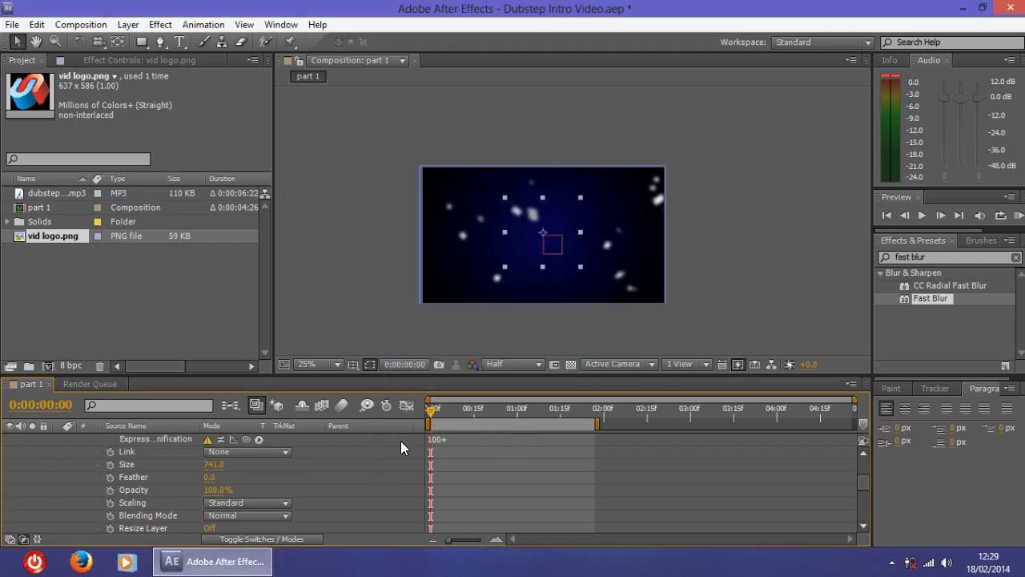
pyautogui.scroll(1, 481, 455)
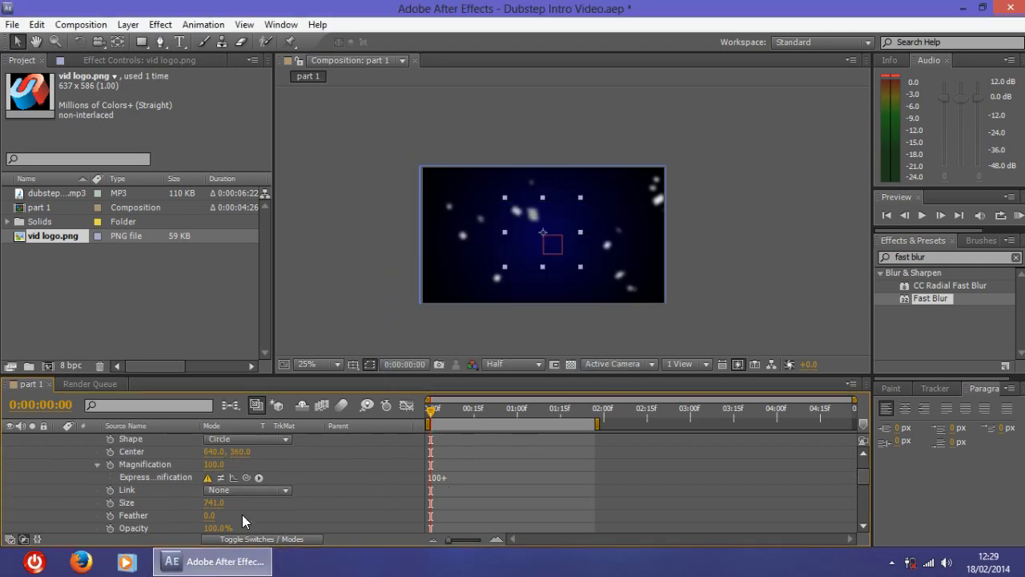
pyautogui.scroll(-1, 234, 508)
pyautogui.click(442, 439)
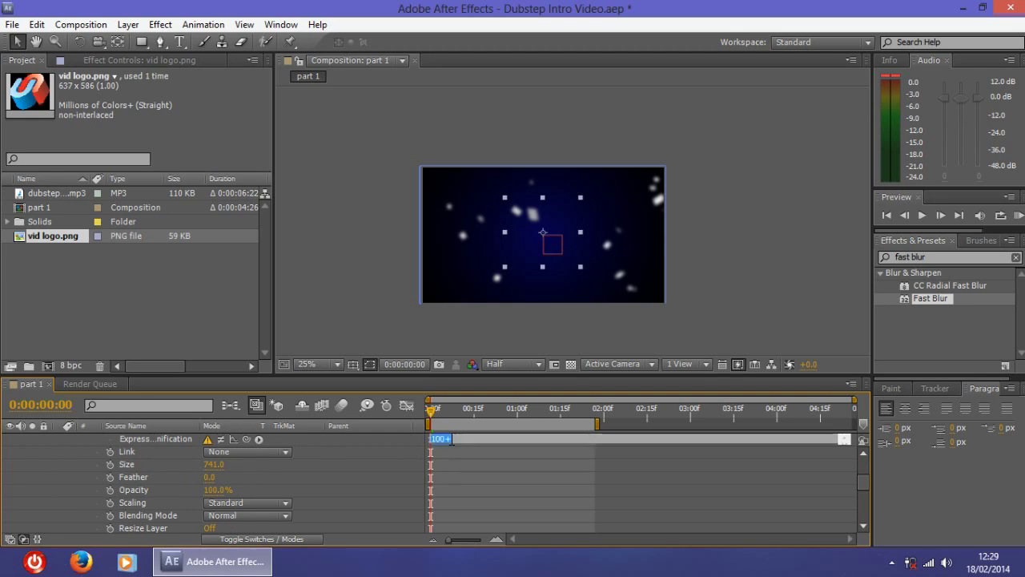
pyautogui.click(465, 439)
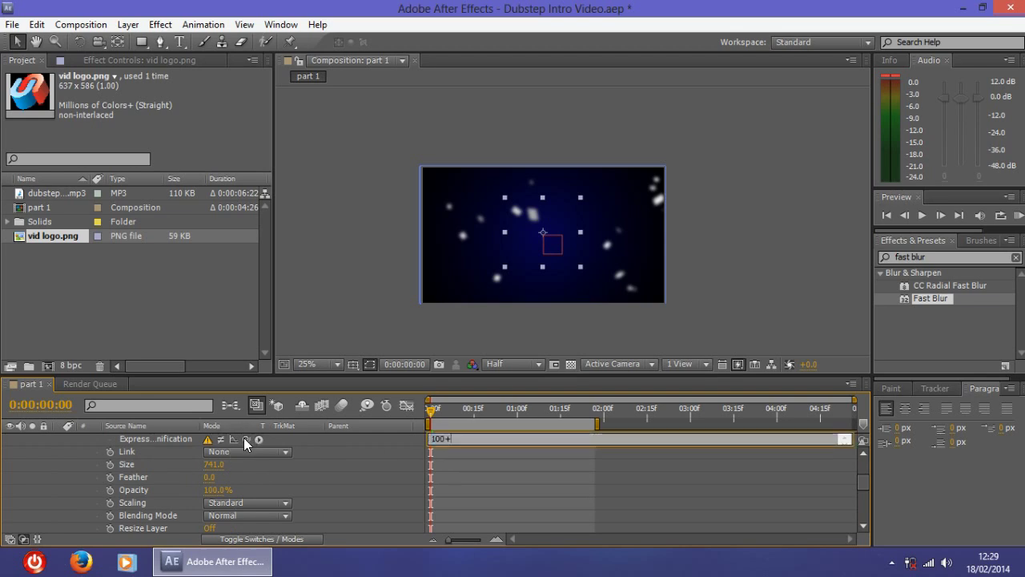
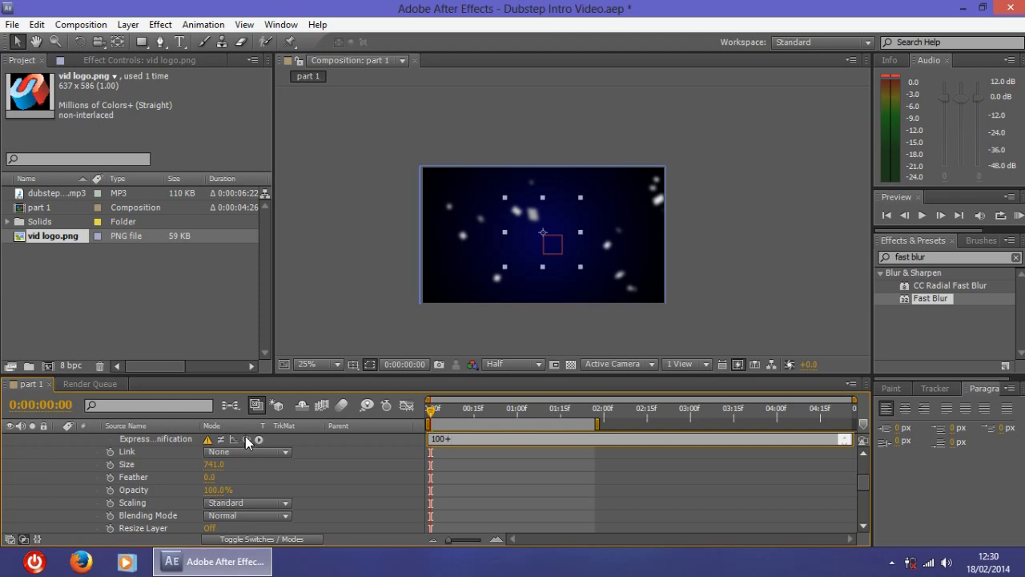
pyautogui.moveTo(247, 440); pyautogui.dragTo(246, 517)
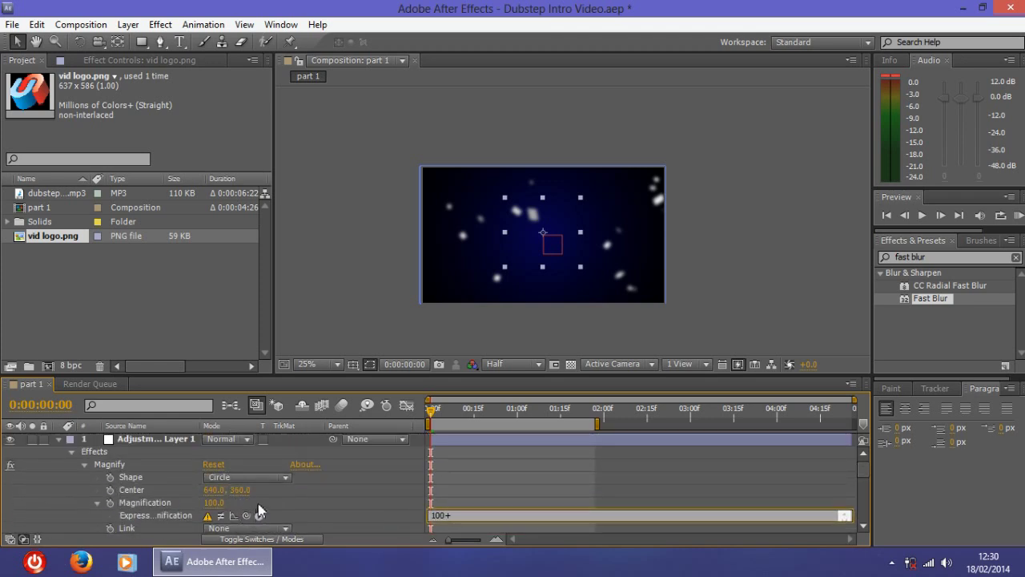
pyautogui.scroll(-3, 259, 508)
pyautogui.click(603, 364)
# Reveal the keyframed Both Channels Slider on the Audio Amplitude layer.
pyautogui.scroll(-2, 253, 463)
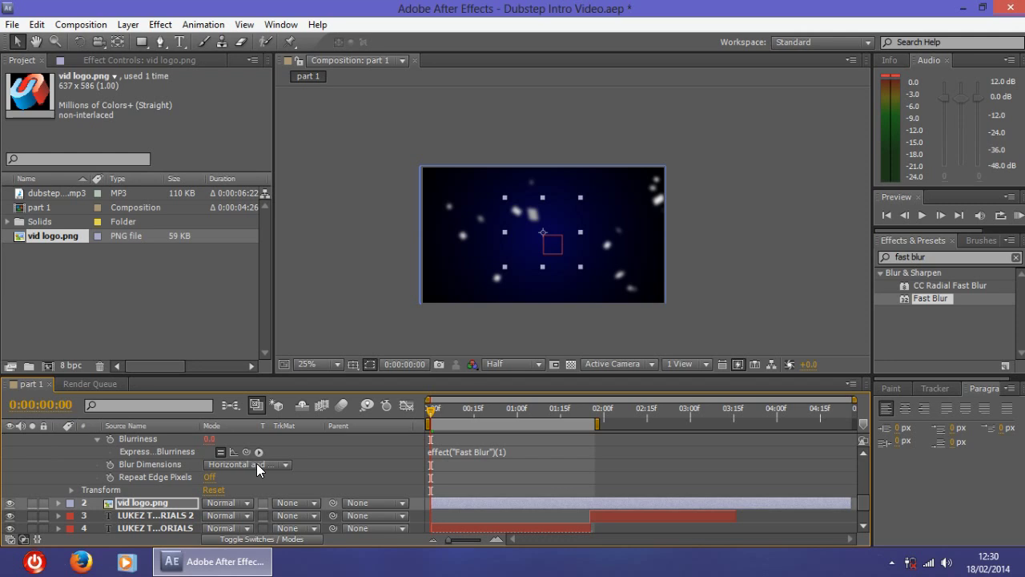
pyautogui.scroll(-2, 205, 473)
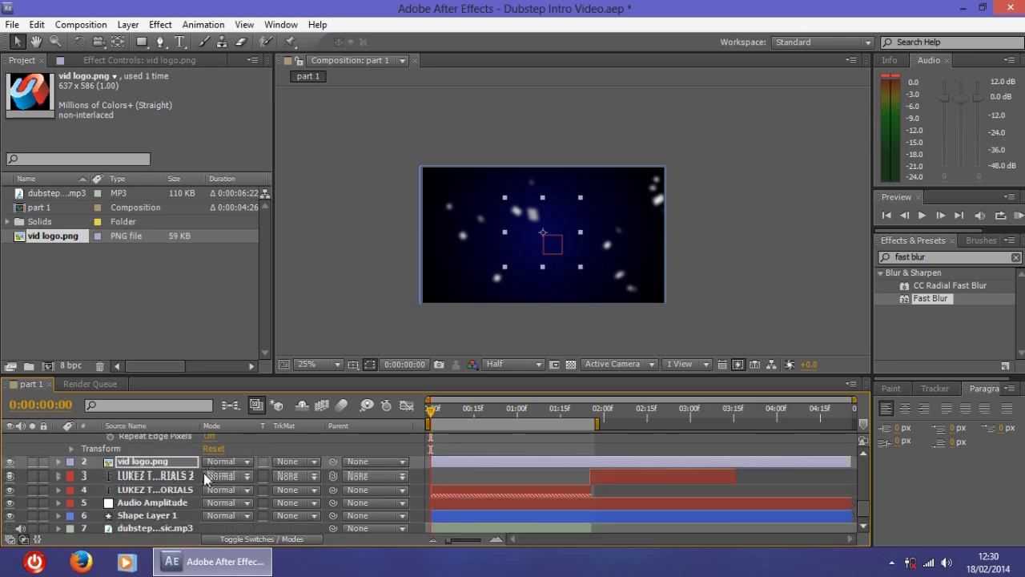
pyautogui.scroll(2, 146, 476)
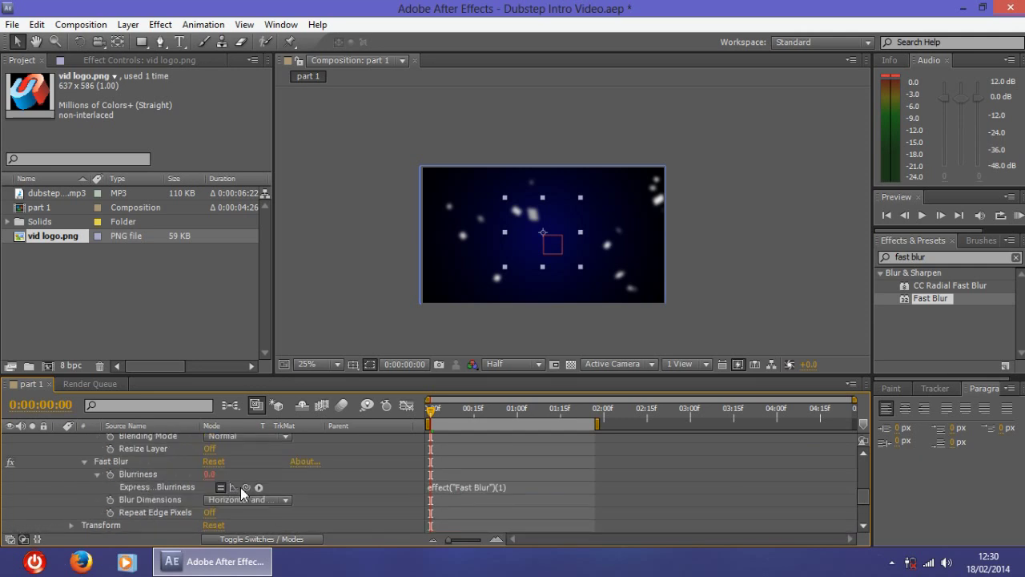
pyautogui.scroll(-2, 240, 487)
pyautogui.click(141, 500)
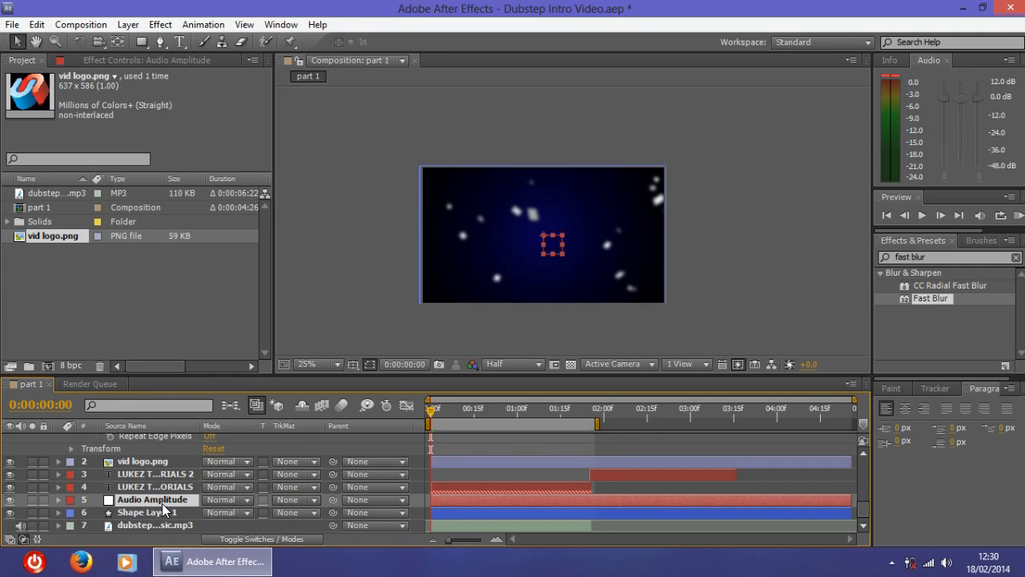
pyautogui.press('u')
pyautogui.scroll(-1, 150, 514)
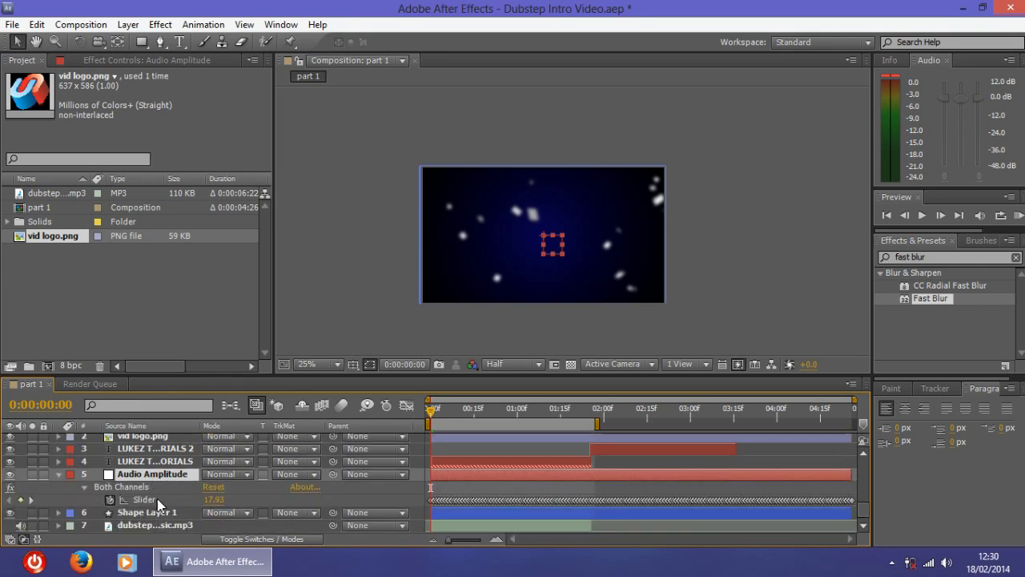
# Append a link to Audio Amplitude's Both Channels Slider after 100+ in the adjustment layer's Magnification expression.
pyautogui.scroll(2, 176, 500)
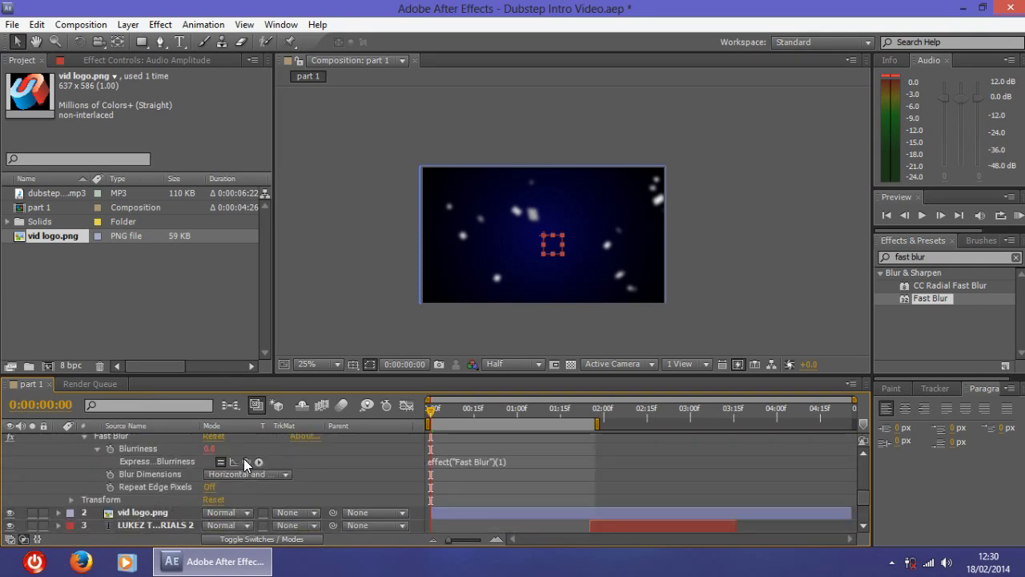
pyautogui.scroll(2, 244, 458)
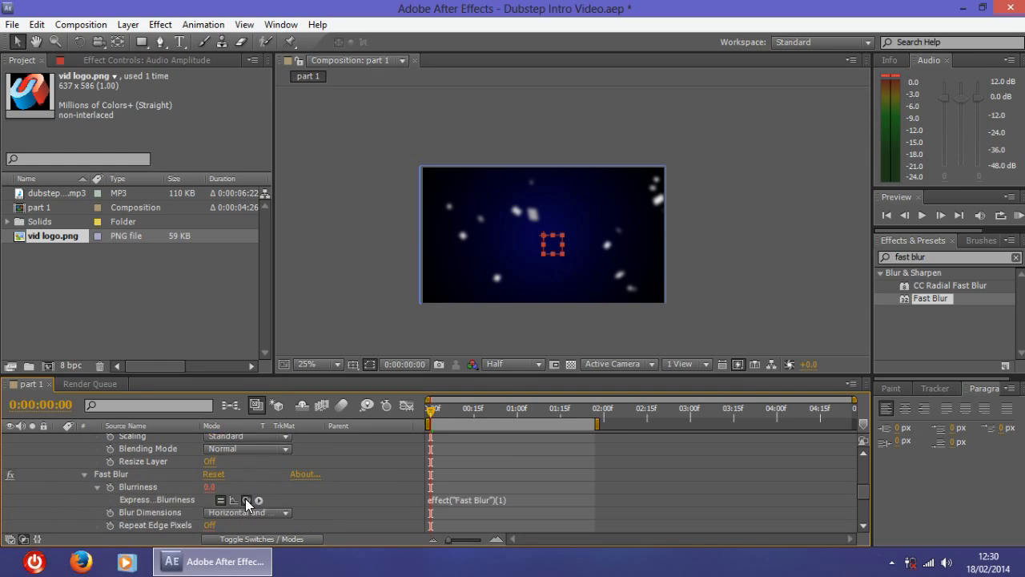
pyautogui.scroll(3, 374, 480)
pyautogui.click(455, 450)
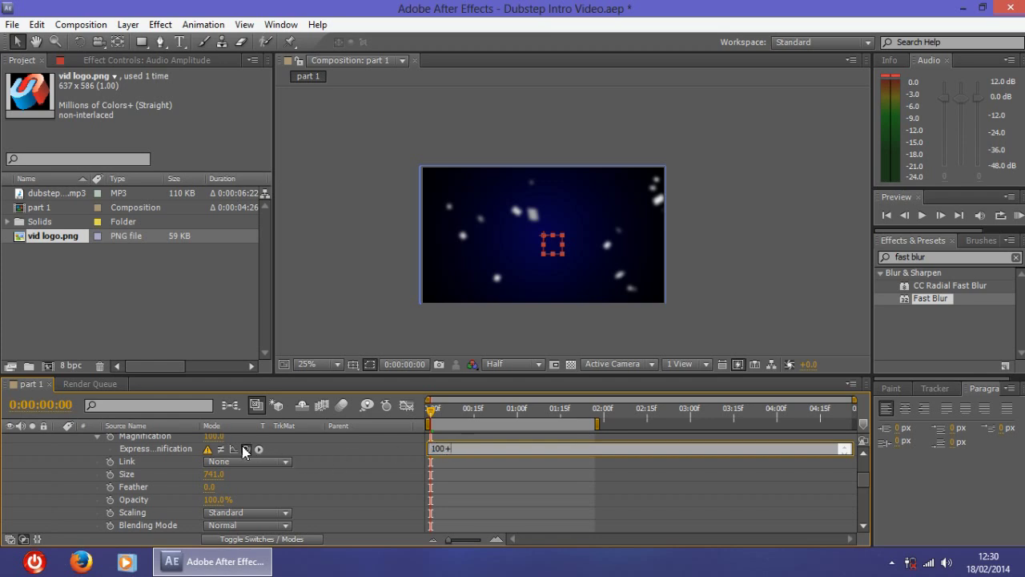
pyautogui.moveTo(242, 455); pyautogui.dragTo(149, 518)
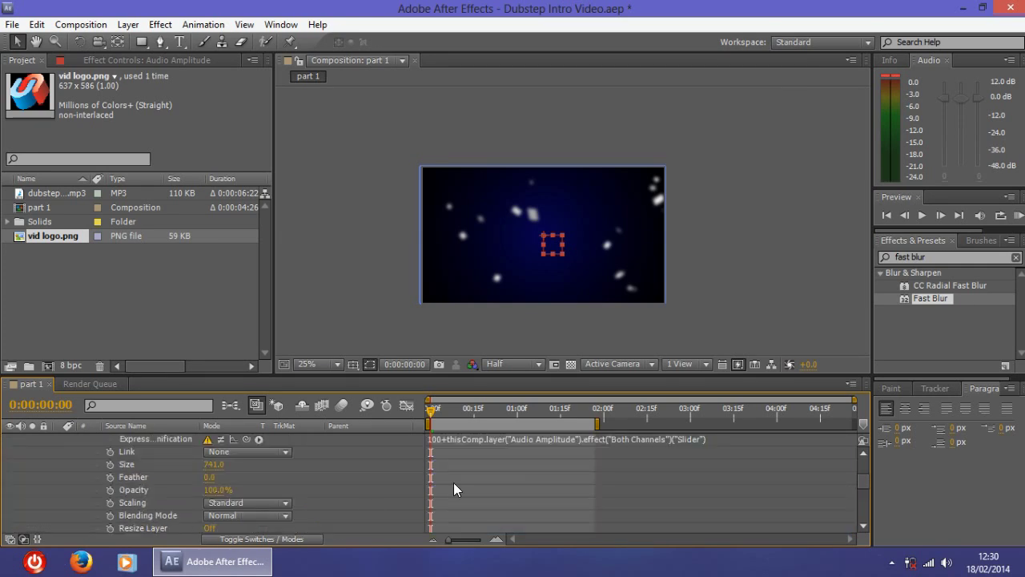
# Multiply the linked audio slider by 0.5 at the end of the Magnification expression.
pyautogui.scroll(1, 462, 451)
pyautogui.click(455, 477)
pyautogui.click(456, 477)
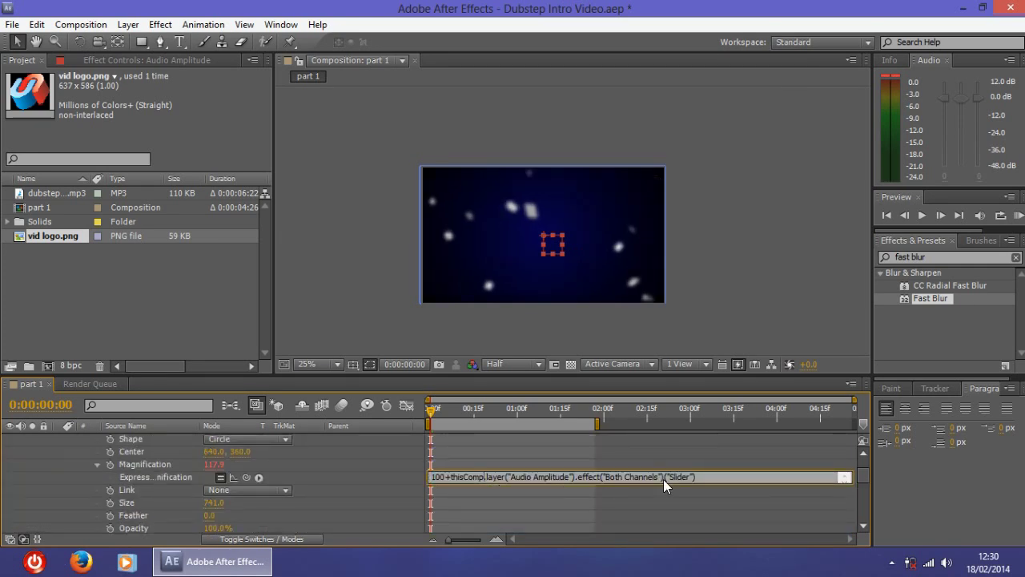
pyautogui.click(713, 477)
pyautogui.write('0.5')
pyautogui.press('Return')
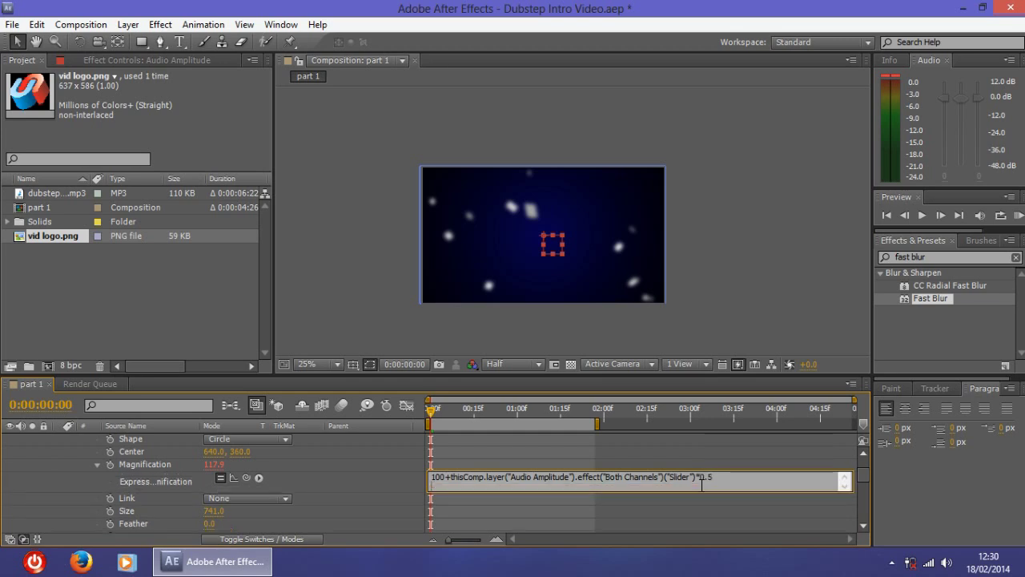
pyautogui.click(683, 494)
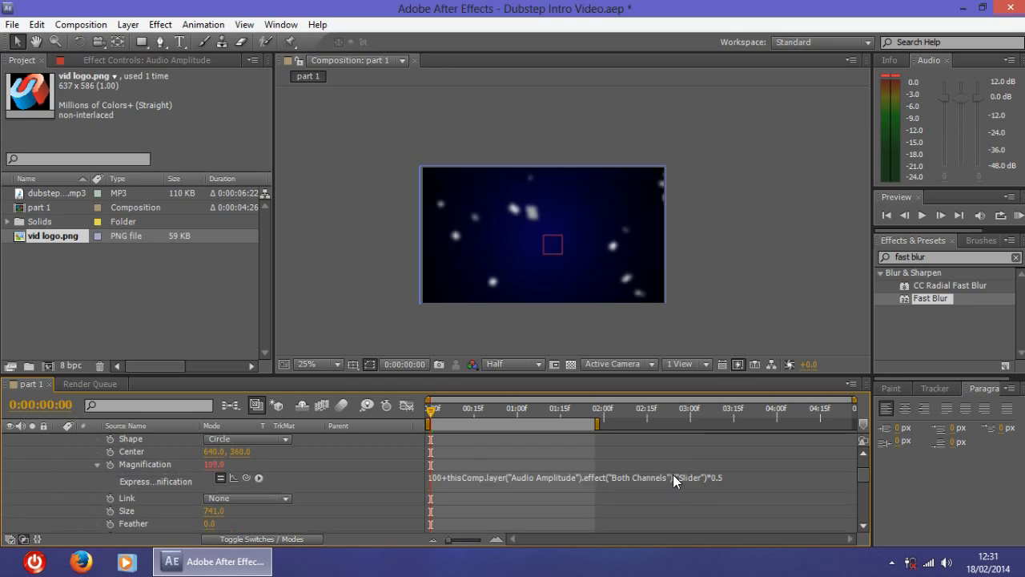
# Preview the music-reactive magnification over the work area and return to 0:00:00:00.
pyautogui.moveTo(429, 414); pyautogui.dragTo(615, 434)
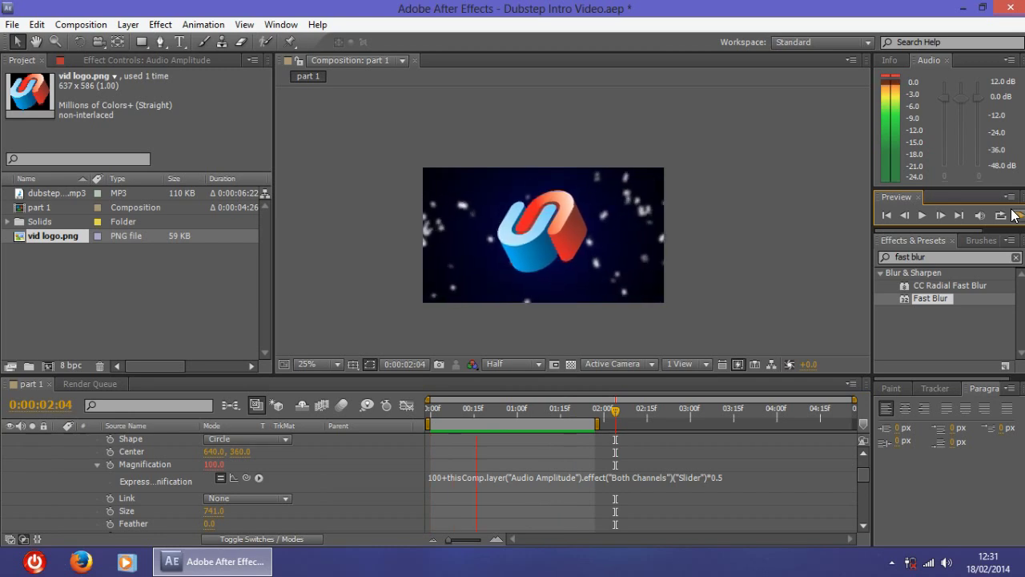
pyautogui.press('space')
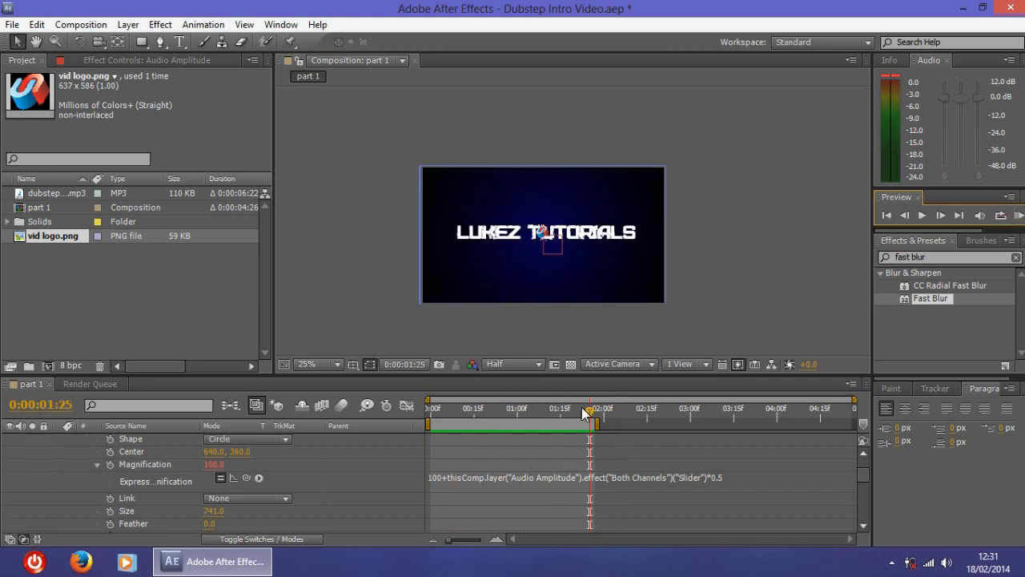
pyautogui.moveTo(586, 412); pyautogui.dragTo(367, 451)
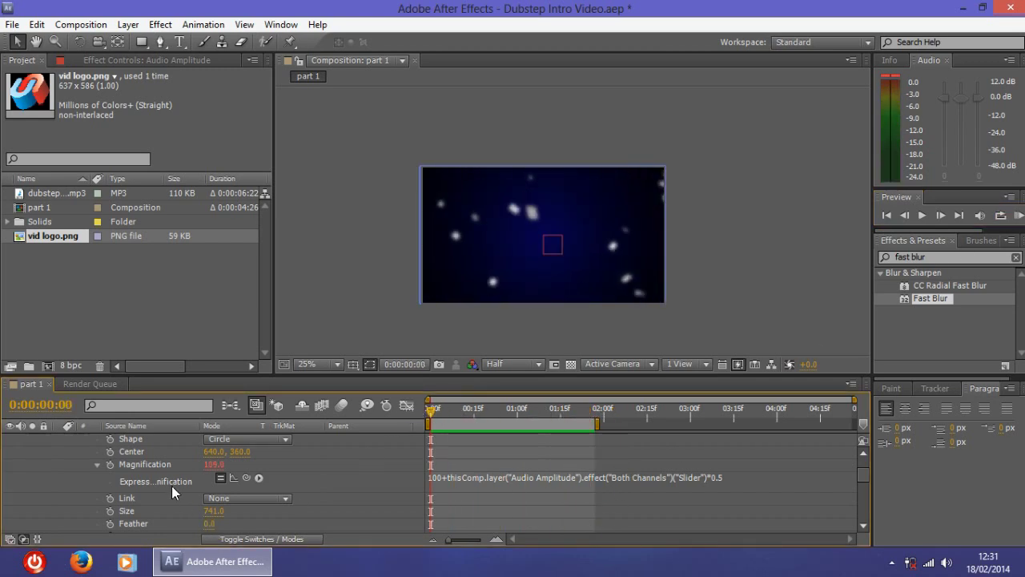
pyautogui.scroll(-4, 172, 486)
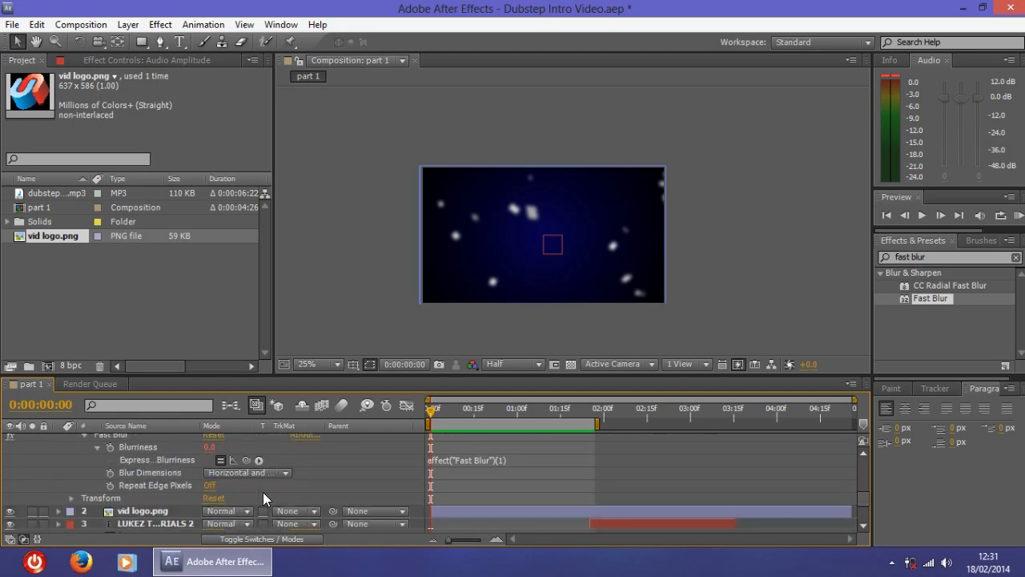
# Link the adjustment layer's Fast Blur Blurriness expression to Audio Amplitude's Both Channels Slider, multiplied by 0.1.
pyautogui.click(475, 459)
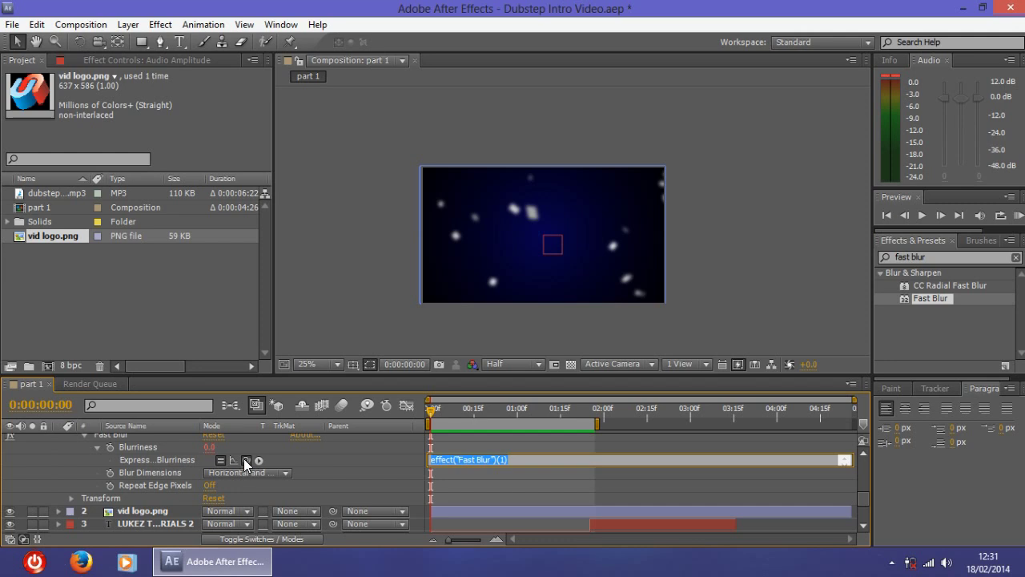
pyautogui.moveTo(244, 459); pyautogui.dragTo(154, 499)
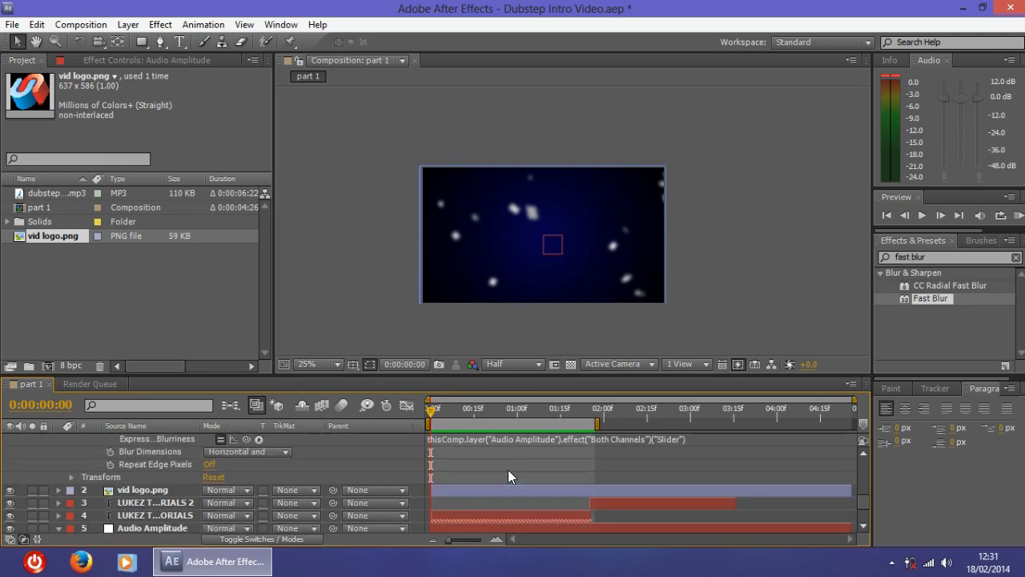
pyautogui.click(614, 516)
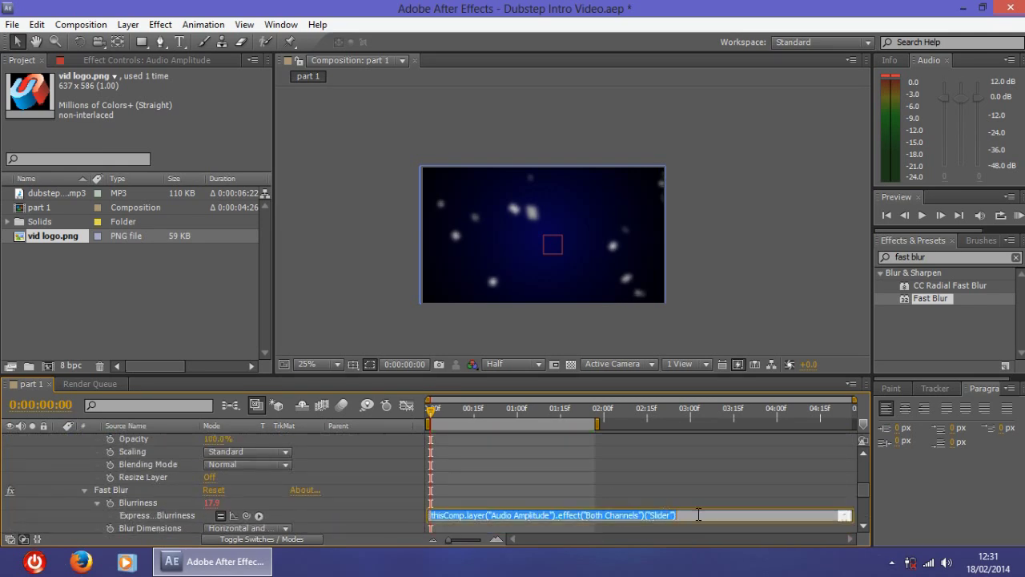
pyautogui.click(704, 515)
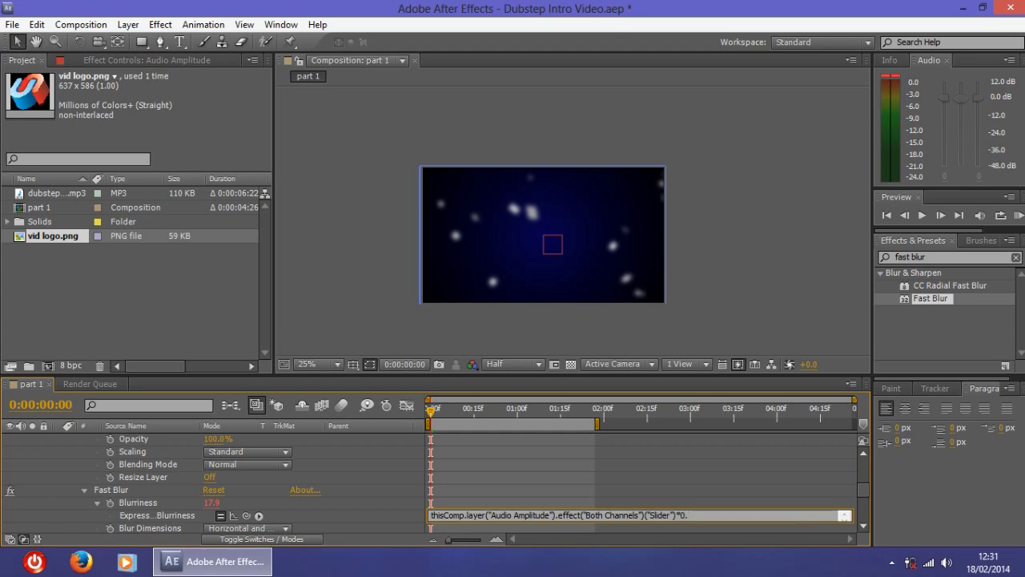
pyautogui.write('0.1')
pyautogui.press('Return')
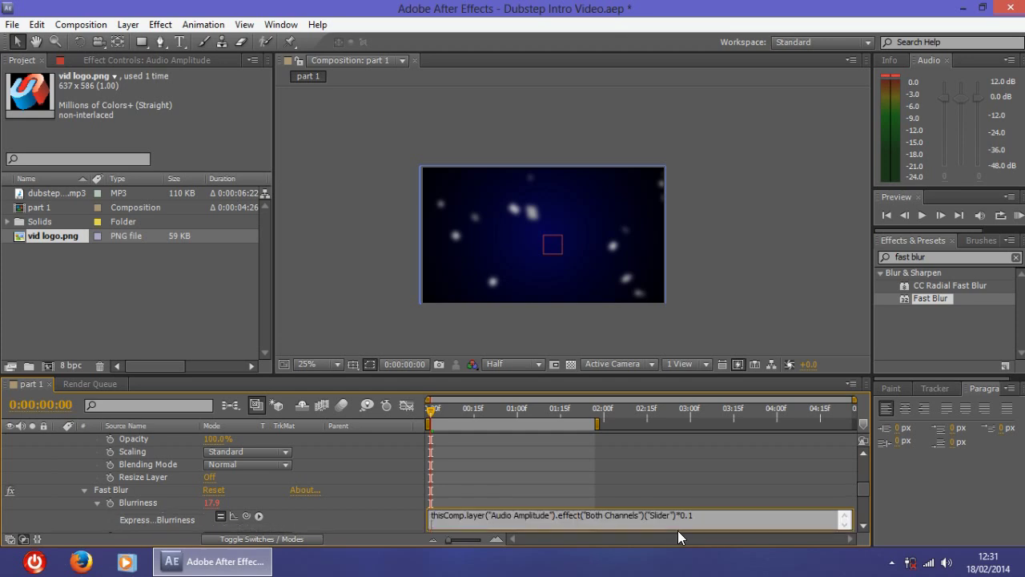
# Preview the music-reactive blur over the work area and return to 0:00:00:00.
pyautogui.click(1016, 217)
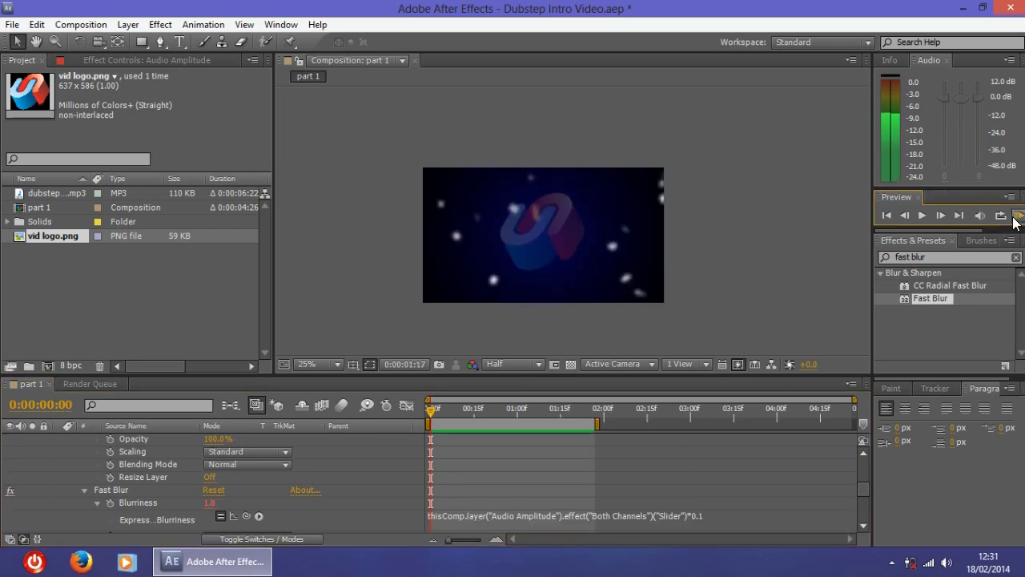
pyautogui.press('space')
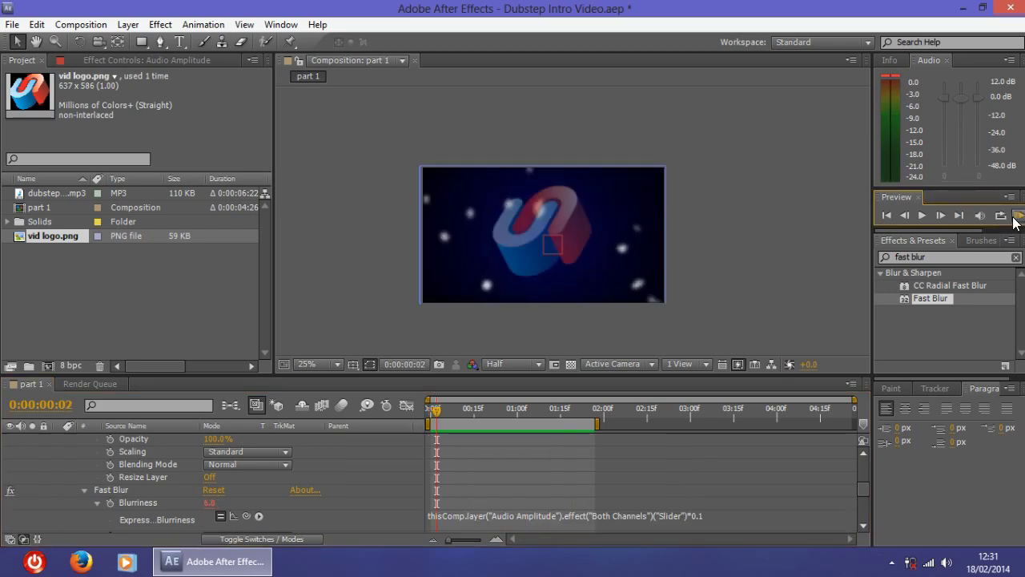
pyautogui.moveTo(460, 411); pyautogui.dragTo(431, 433)
# Collapse all of the adjustment layer's properties and preview the combined magnify and blur effects.
pyautogui.scroll(-3, 562, 446)
pyautogui.scroll(8, 564, 447)
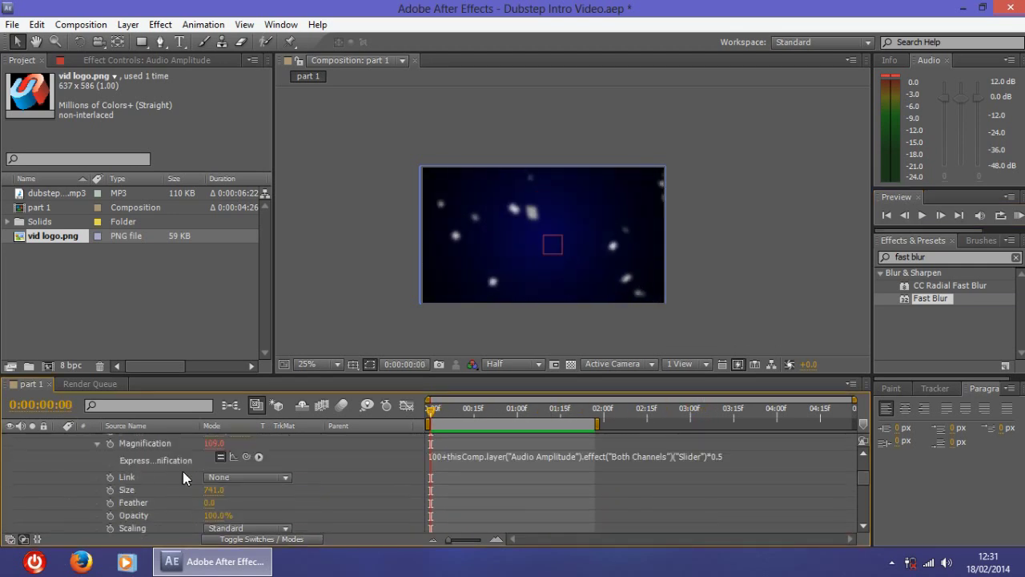
pyautogui.click(85, 453)
pyautogui.click(71, 452)
pyautogui.click(59, 438)
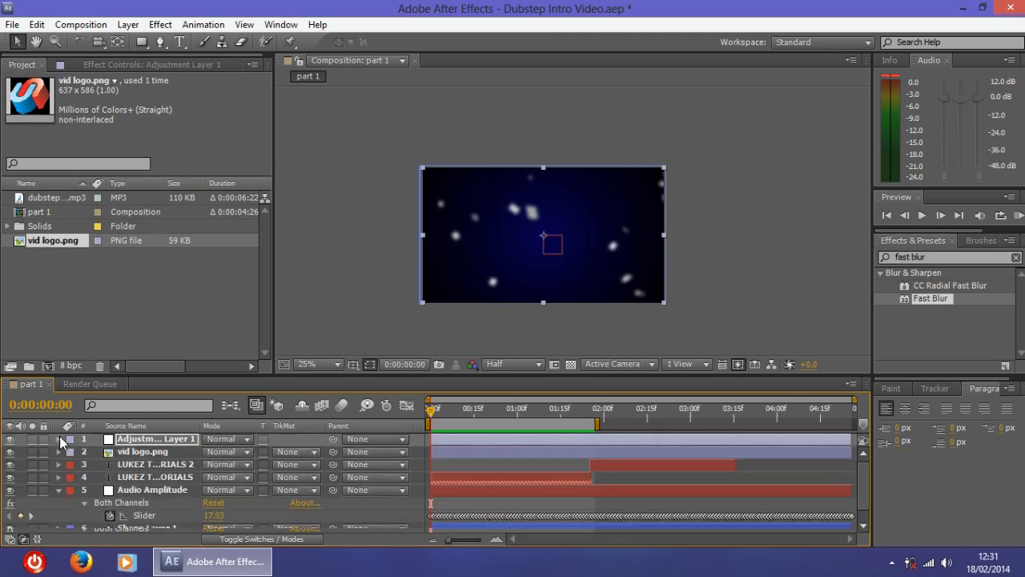
pyautogui.click(1016, 217)
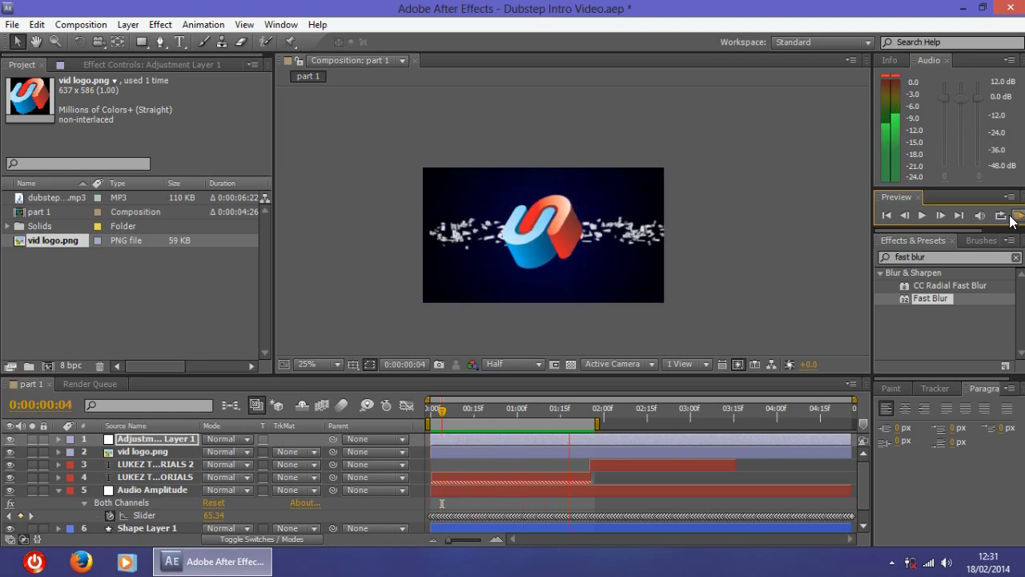
pyautogui.press('space')
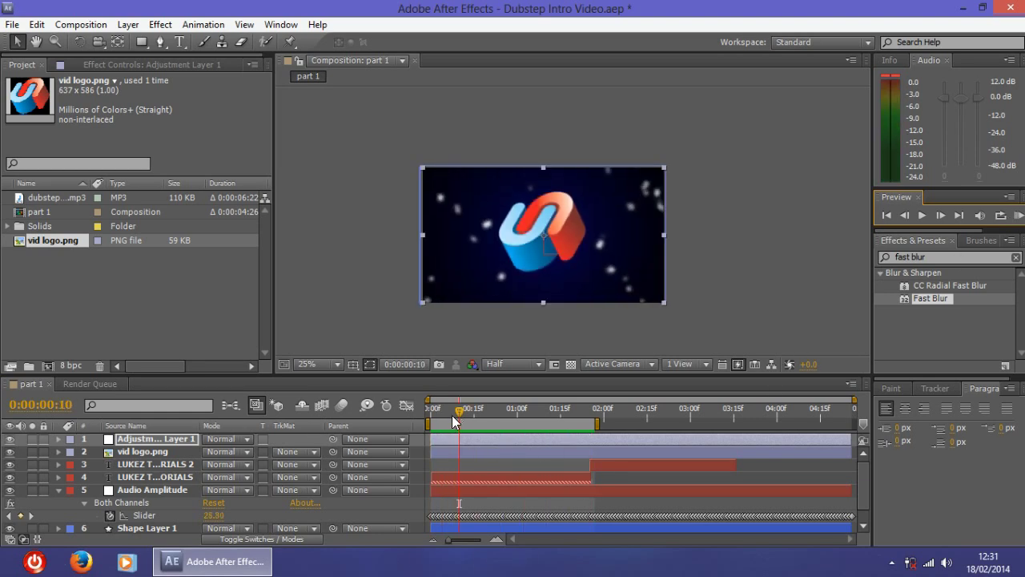
# Extend the work area's end to just past 0:00:03:00, preview it and return to 0:00:00:00.
pyautogui.moveTo(456, 414); pyautogui.dragTo(697, 424)
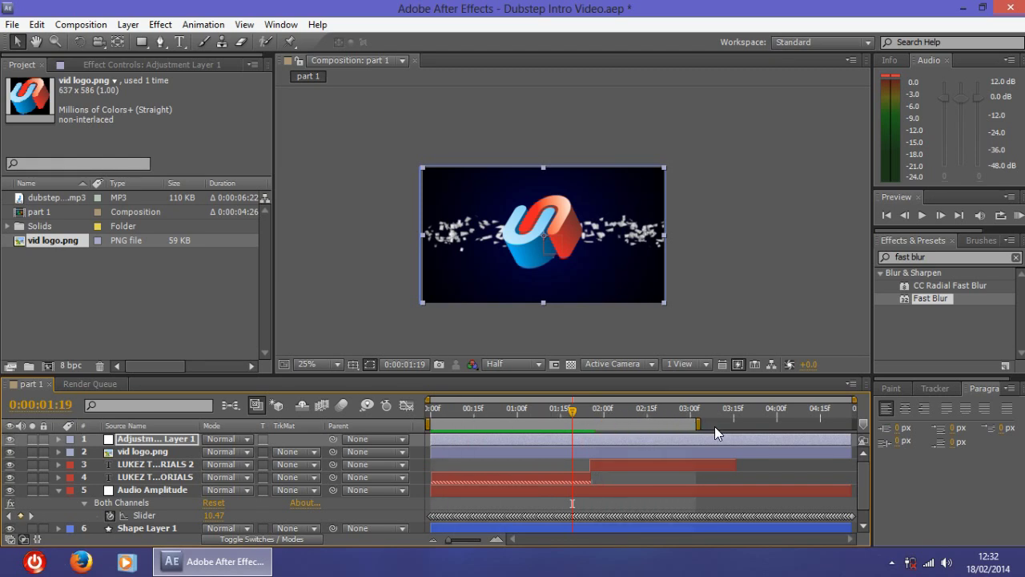
pyautogui.click(1018, 216)
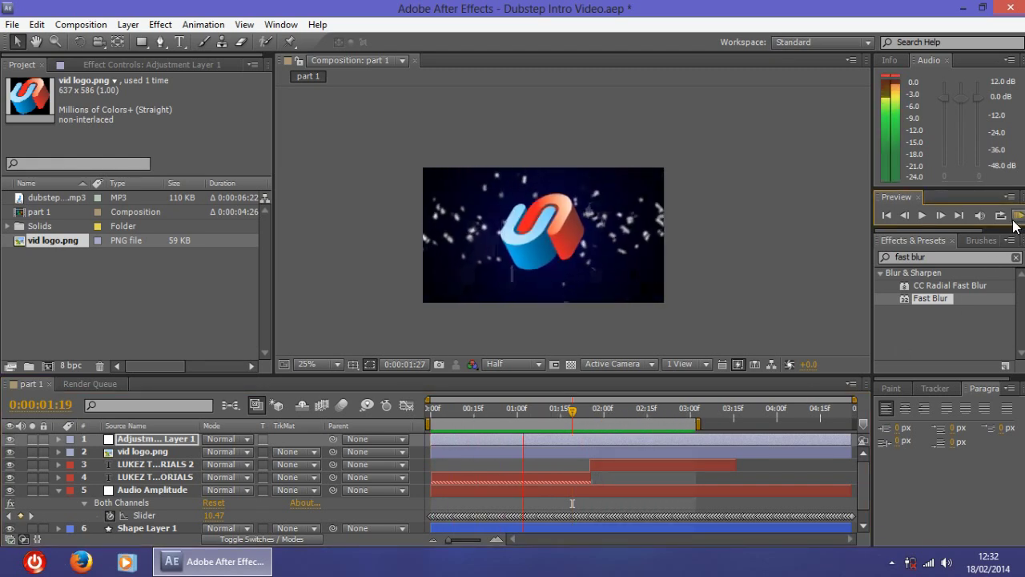
pyautogui.press('space')
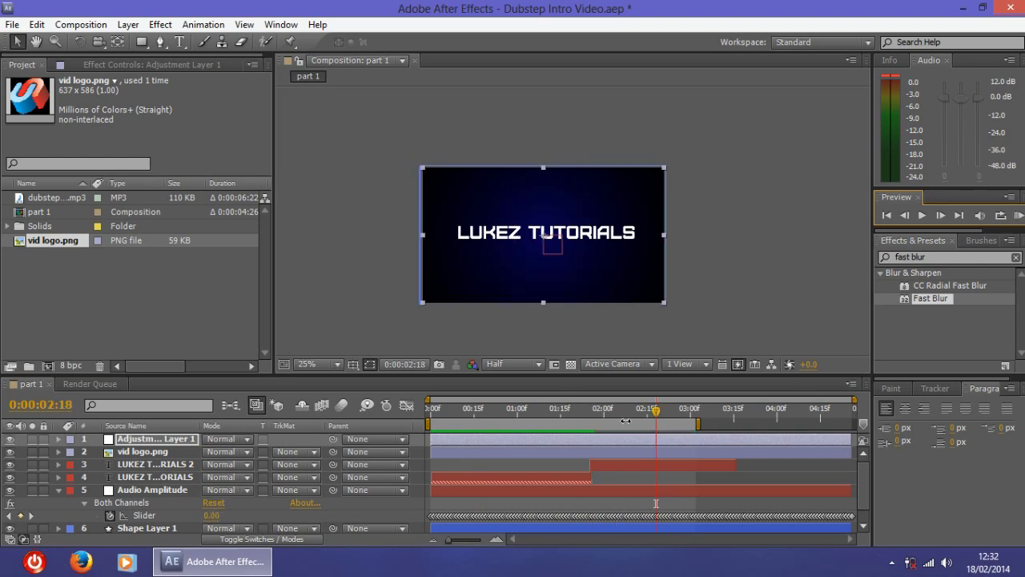
pyautogui.moveTo(655, 416); pyautogui.dragTo(323, 420)
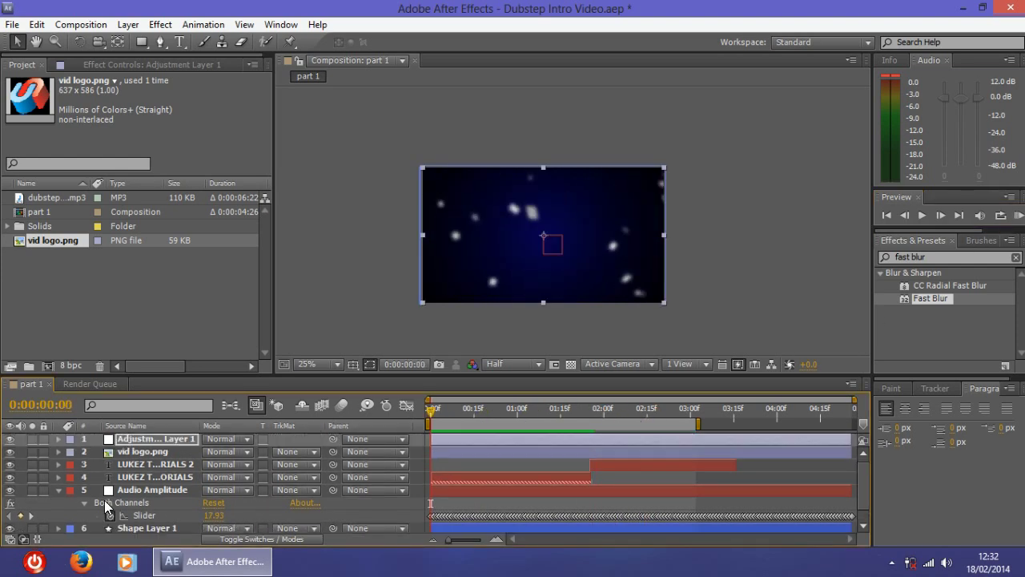
# Collapse the Audio Amplitude layer's properties in the timeline.
pyautogui.scroll(-1, 571, 494)
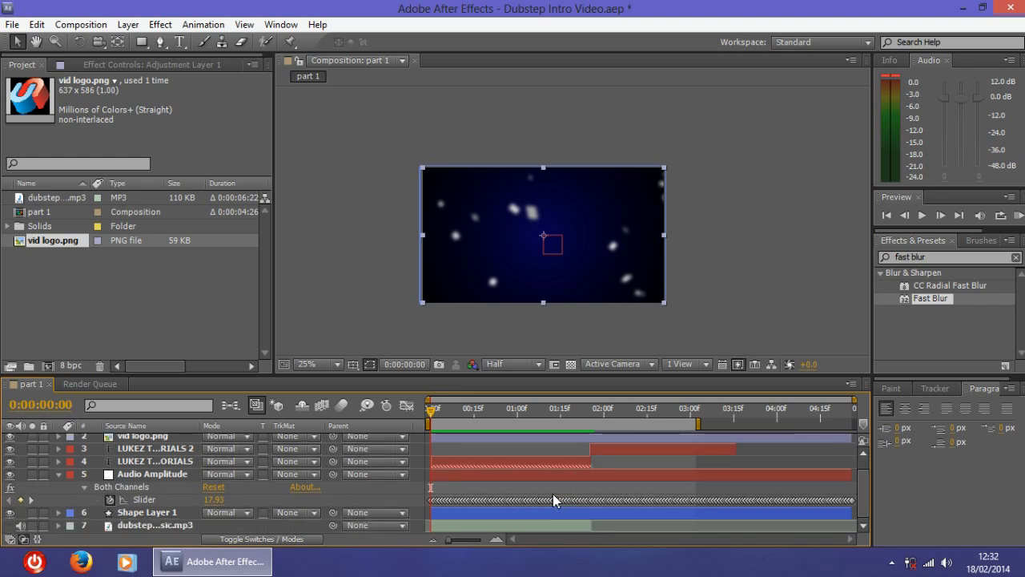
pyautogui.scroll(1, 192, 495)
pyautogui.click(58, 490)
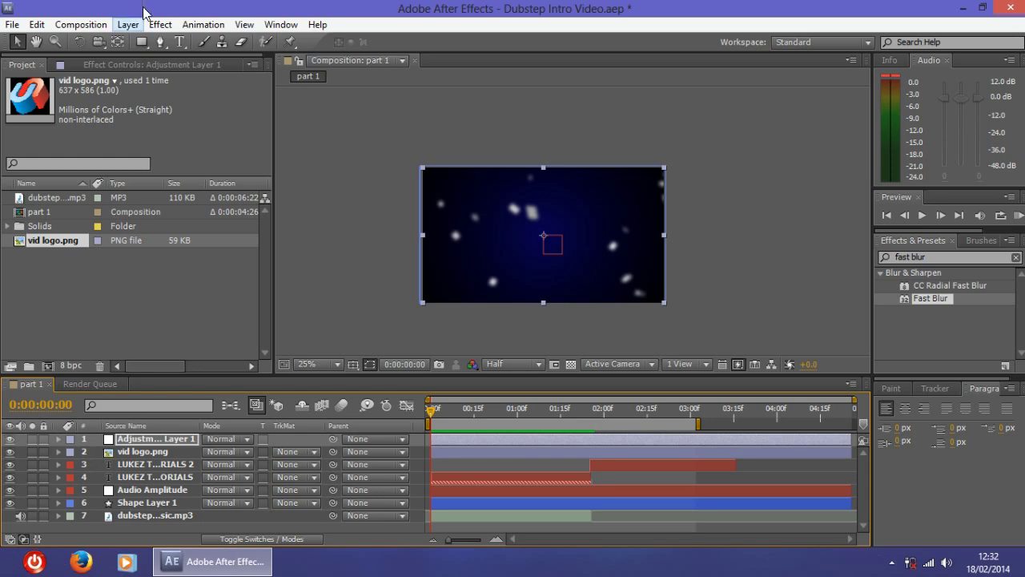
# Create a black 1280 × 720 px solid and place it directly below both LUKEZ TUTORIALS text layers, above Audio Amplitude.
pyautogui.click(128, 25)
pyautogui.moveTo(148, 41)
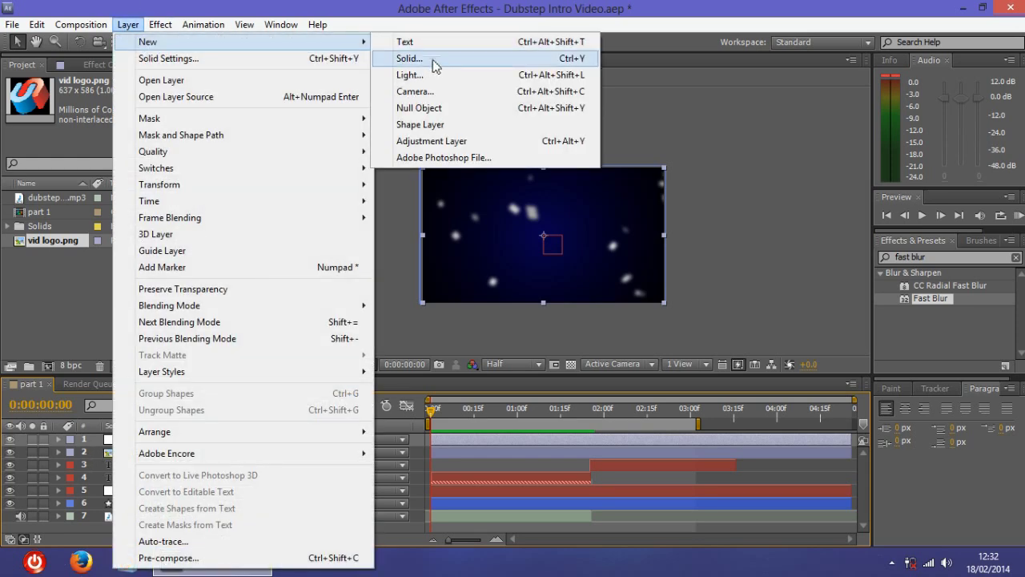
pyautogui.click(401, 59)
pyautogui.click(511, 372)
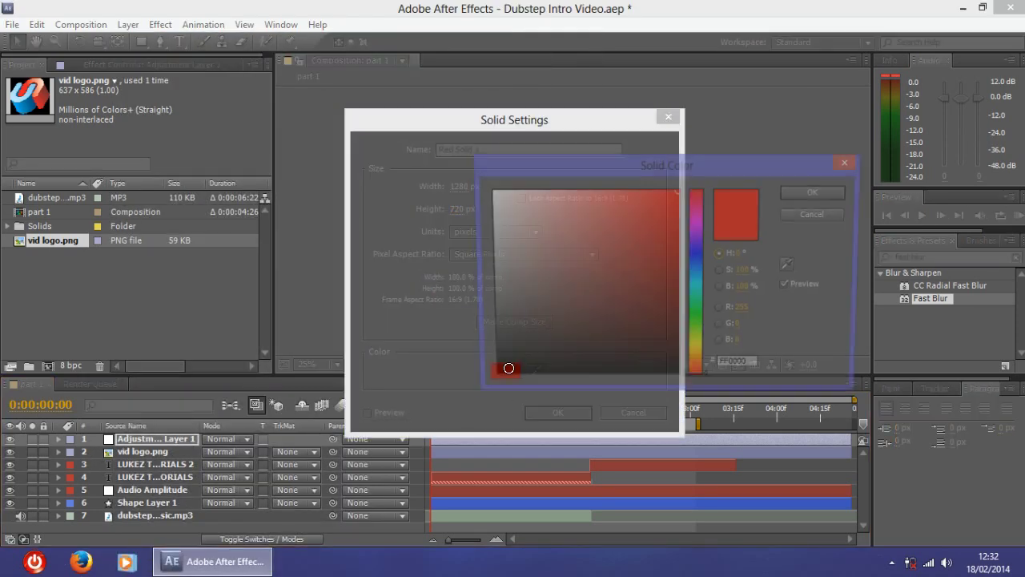
pyautogui.click(809, 197)
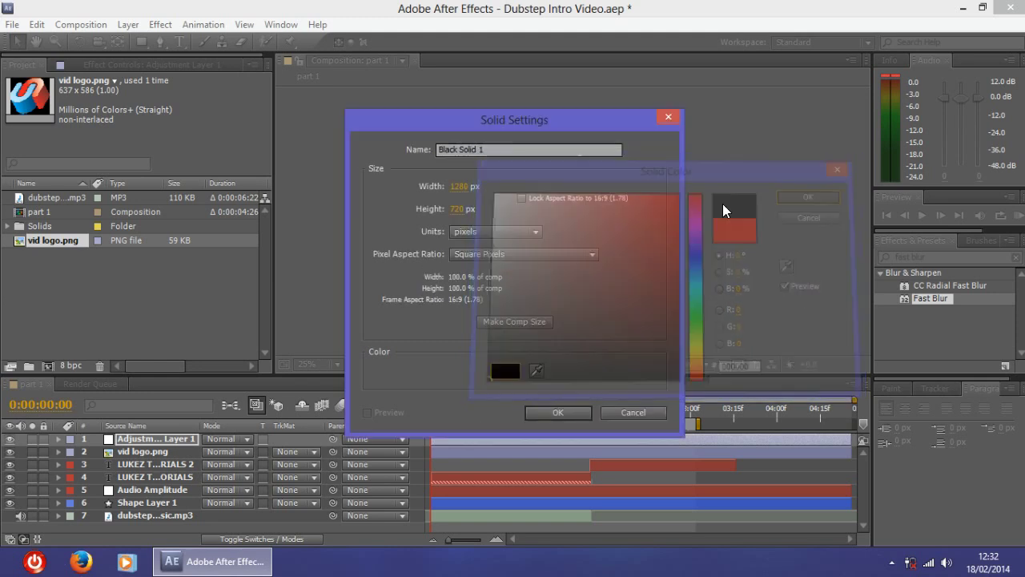
pyautogui.click(559, 413)
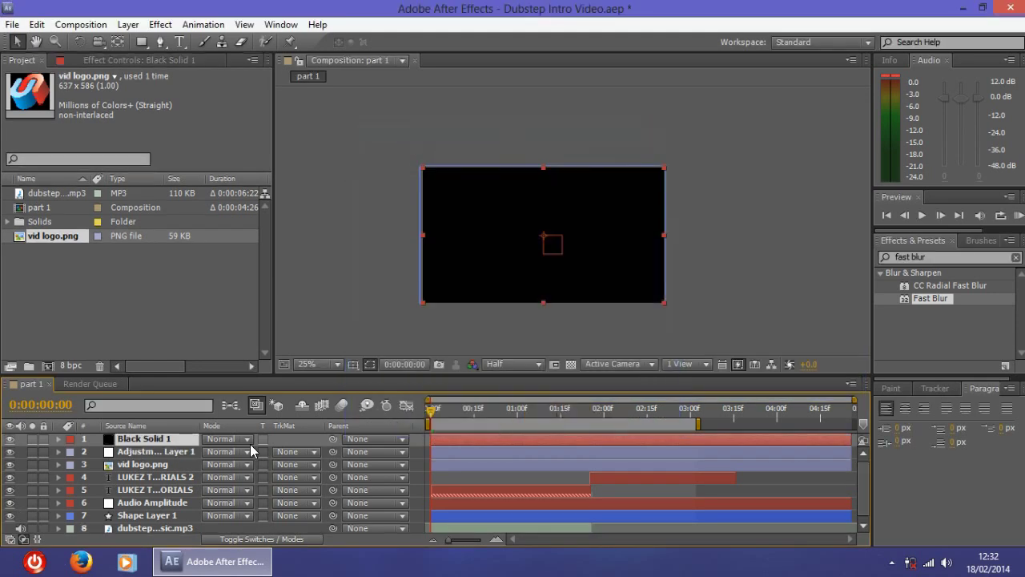
pyautogui.moveTo(156, 441); pyautogui.dragTo(158, 462)
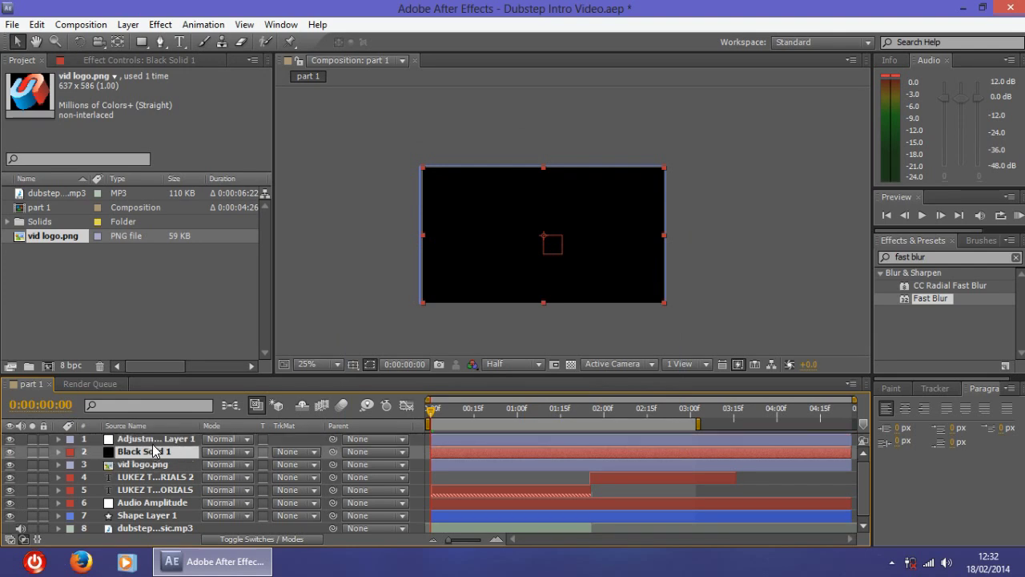
pyautogui.moveTo(154, 455); pyautogui.dragTo(150, 492)
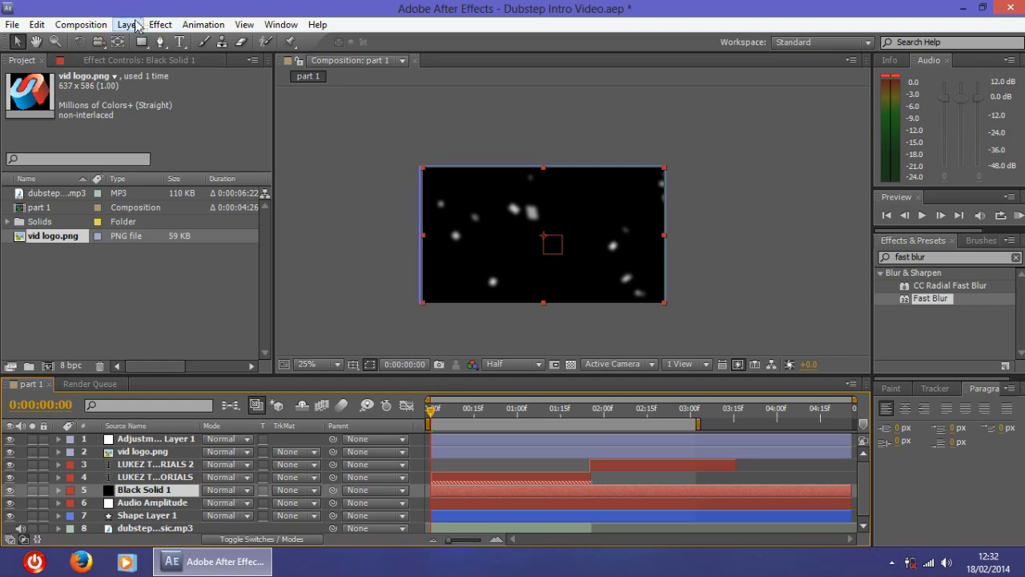
# Apply the Lens Flare effect to the black solid and set its lens type to 105mm Prime.
pyautogui.rightClick(125, 496)
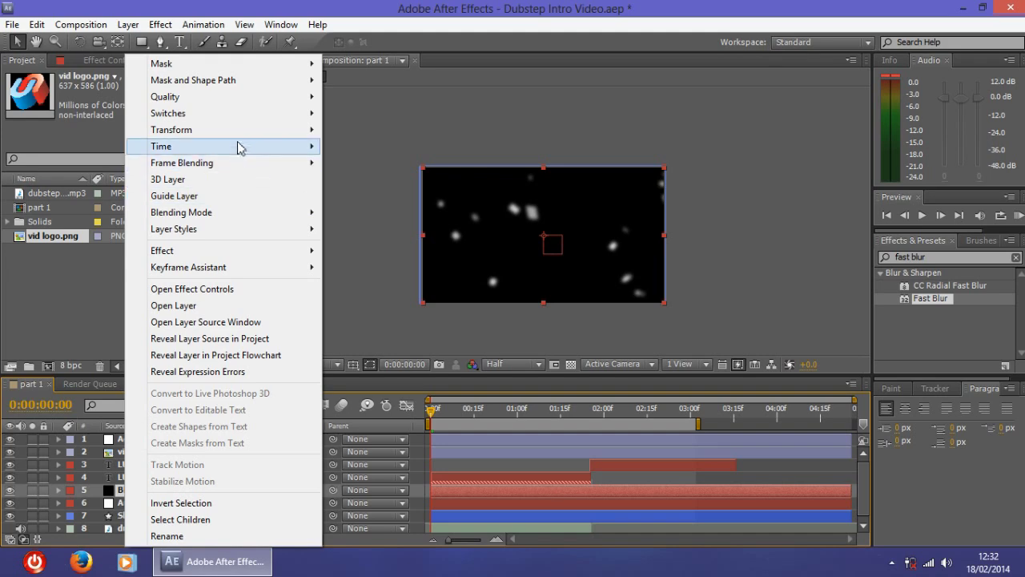
pyautogui.moveTo(261, 249)
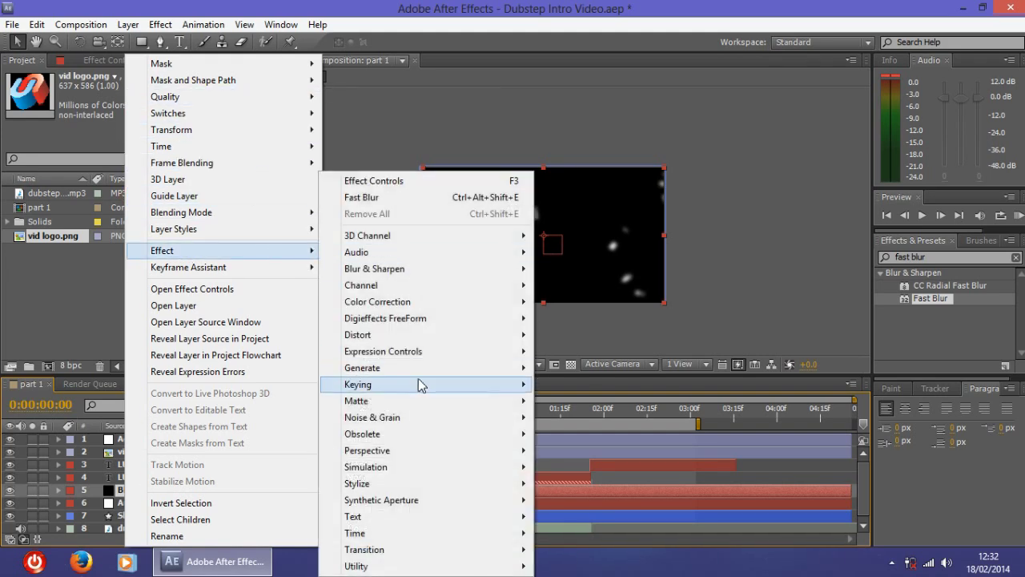
pyautogui.moveTo(433, 375)
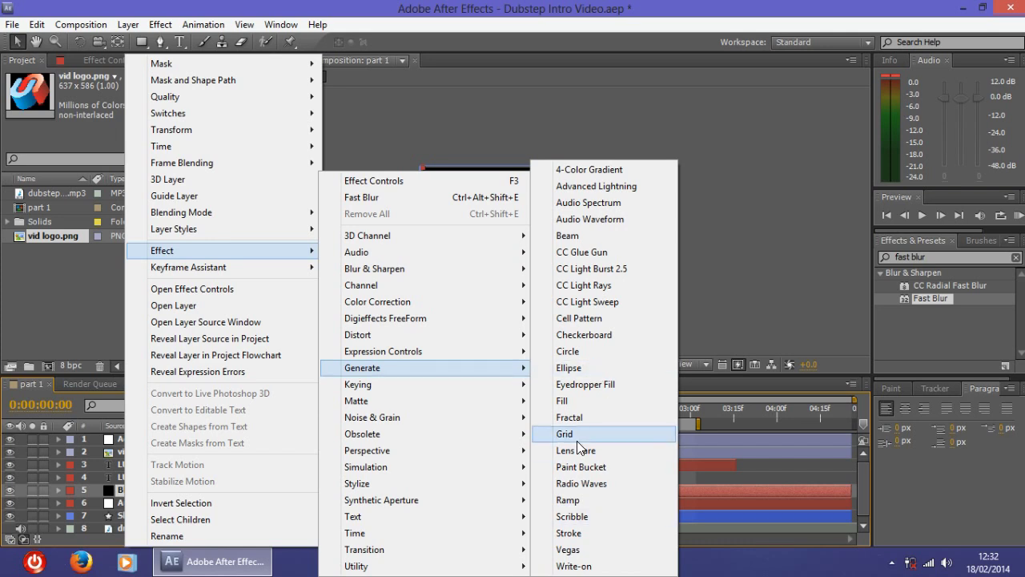
pyautogui.click(609, 454)
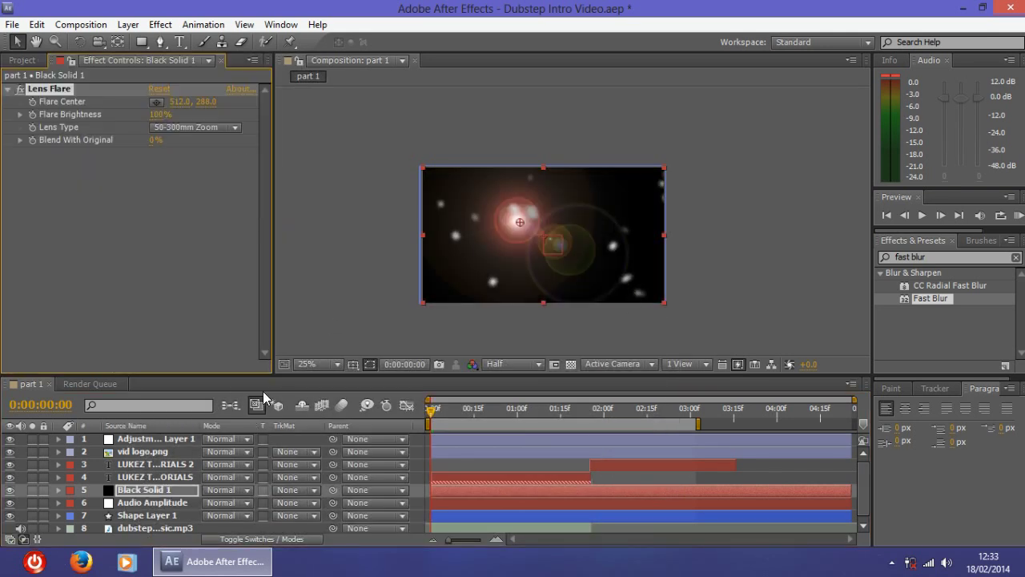
pyautogui.click(195, 130)
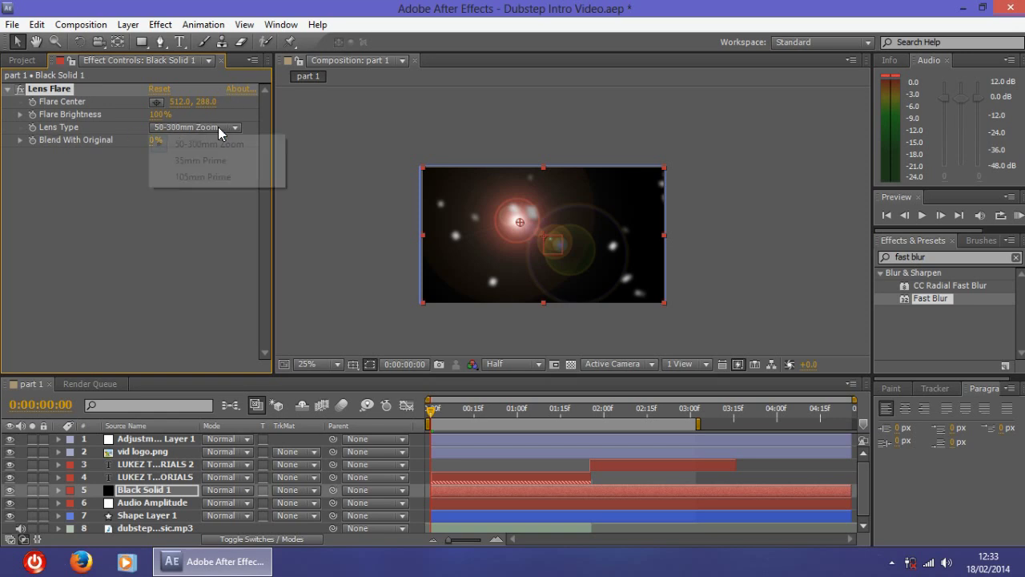
pyautogui.click(210, 176)
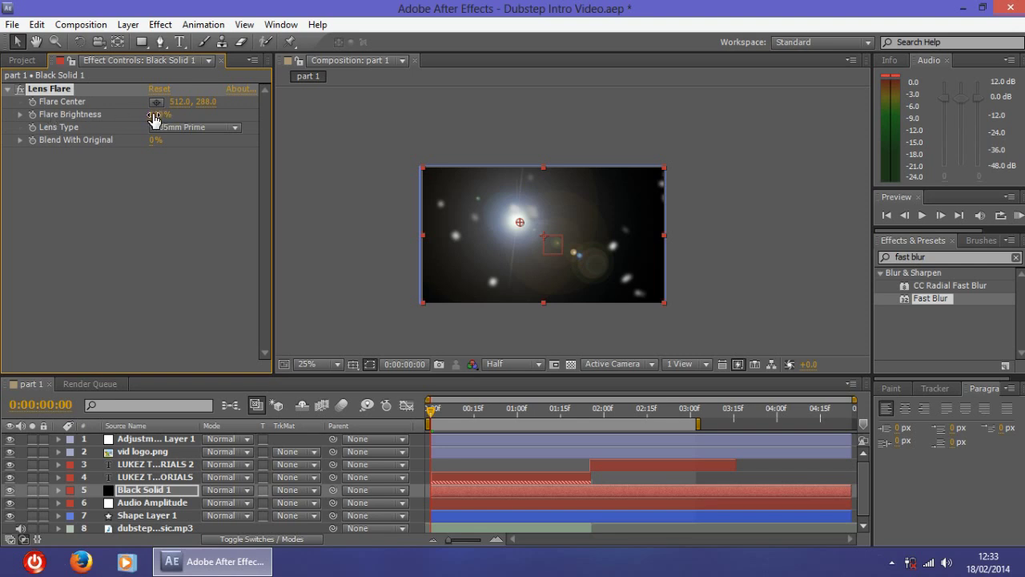
# Set the lens flare's brightness to 89% and move its center to 616, 8 at the frame's upper edge.
pyautogui.moveTo(155, 118); pyautogui.dragTo(1, 116)
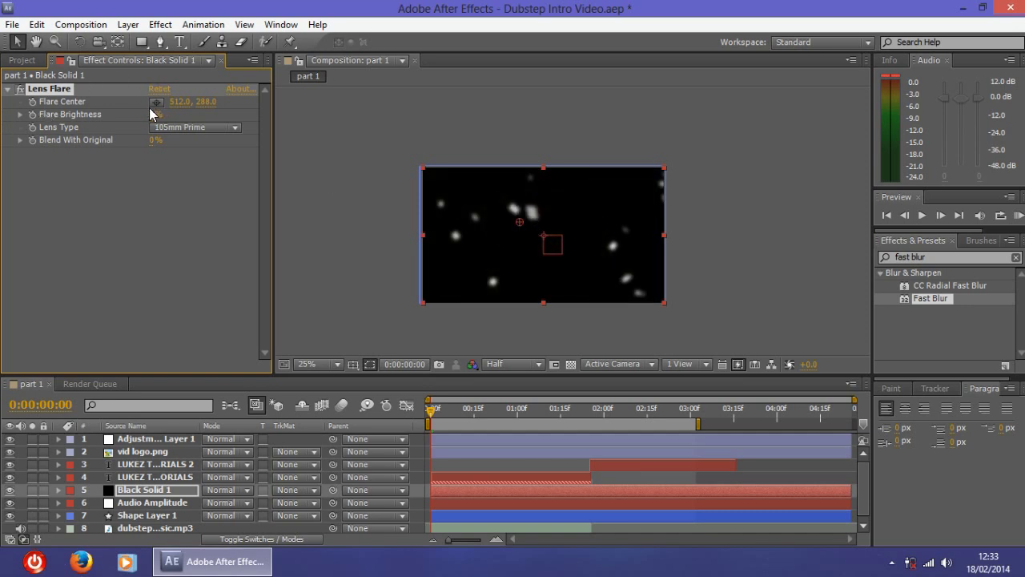
pyautogui.moveTo(152, 114); pyautogui.dragTo(219, 114)
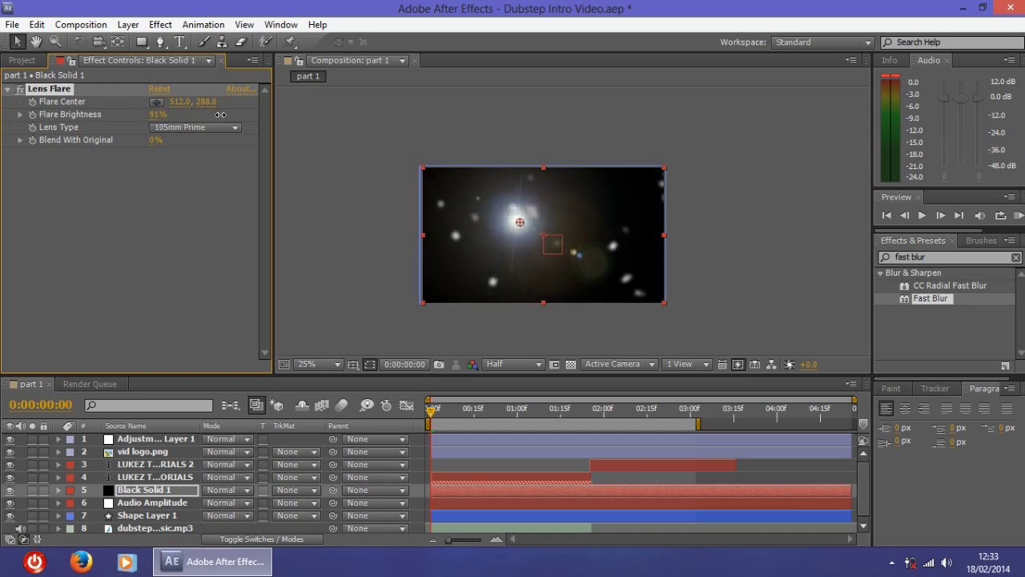
pyautogui.moveTo(520, 223); pyautogui.dragTo(536, 176)
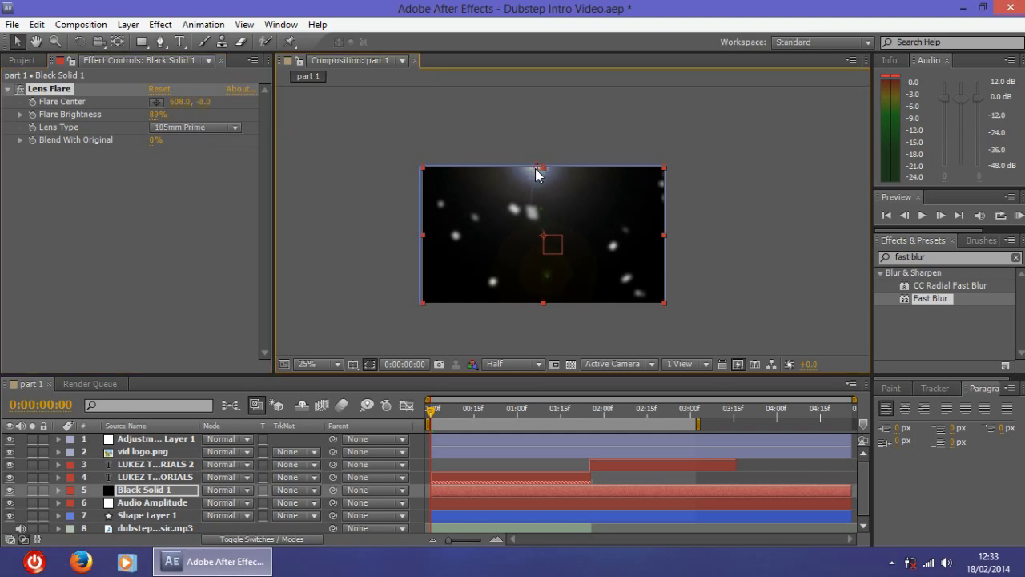
pyautogui.click(201, 102)
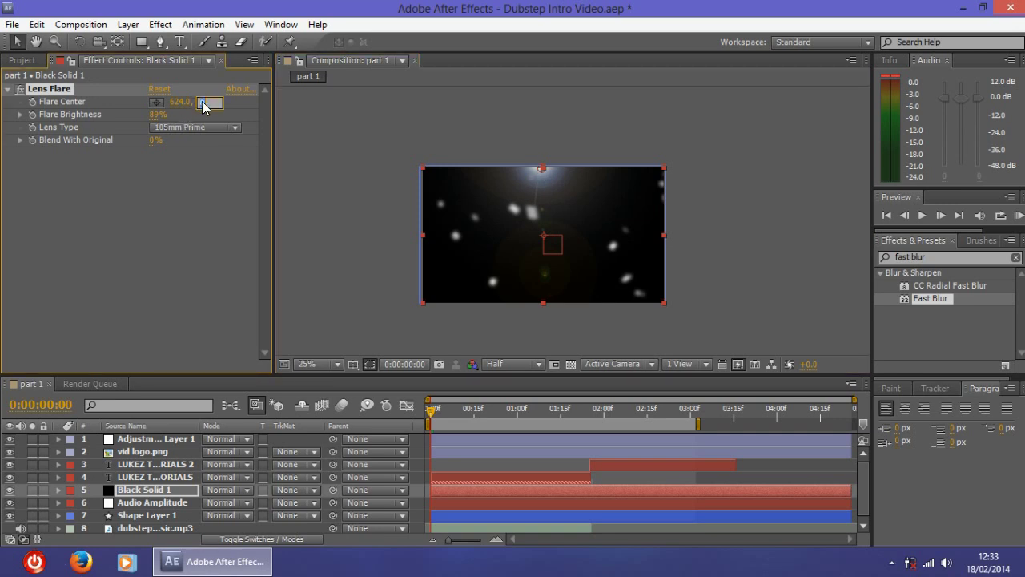
pyautogui.press('Return')
pyautogui.moveTo(537, 169); pyautogui.dragTo(536, 168)
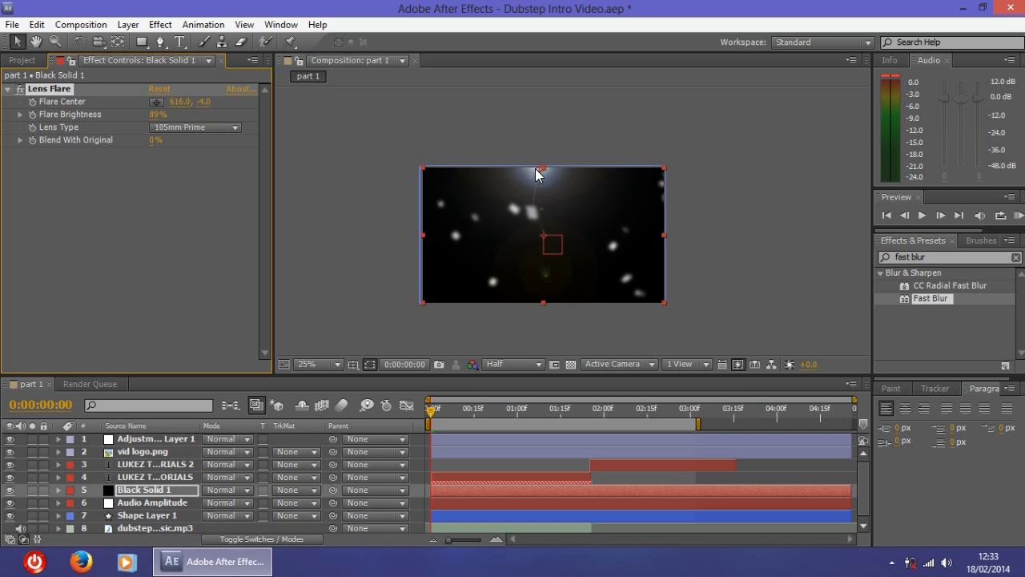
pyautogui.moveTo(536, 170); pyautogui.dragTo(536, 175)
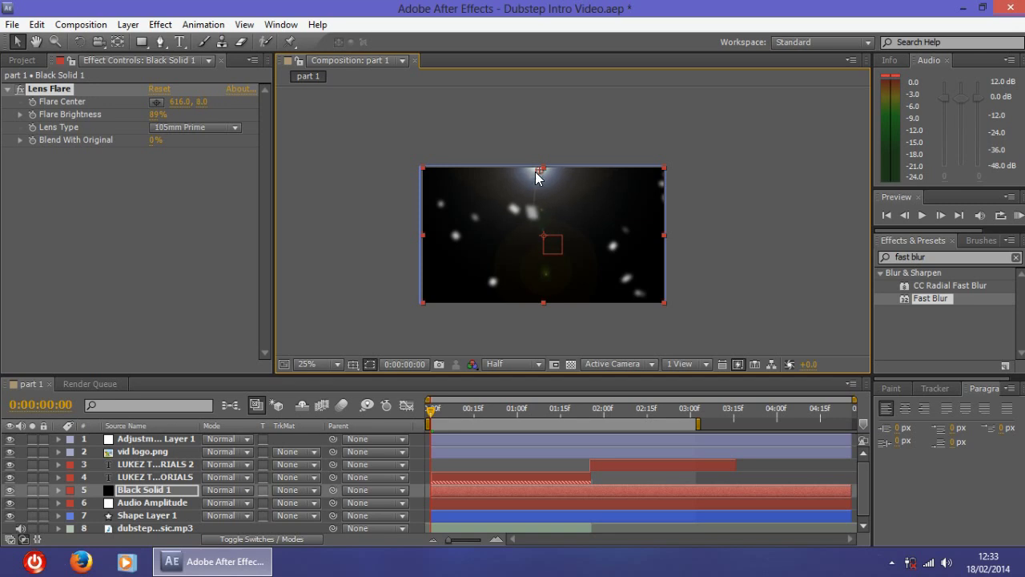
pyautogui.click(700, 234)
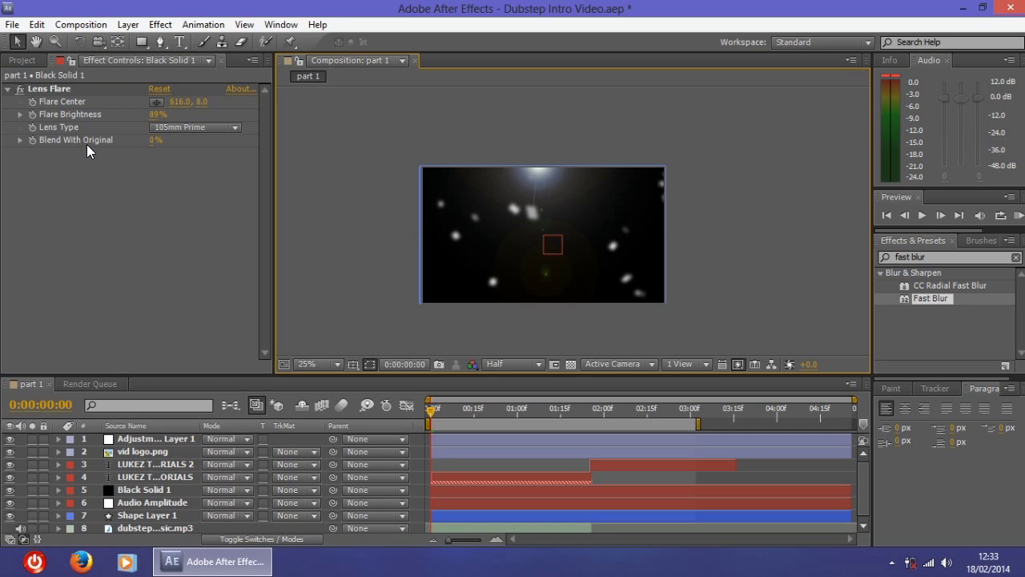
pyautogui.click(535, 174)
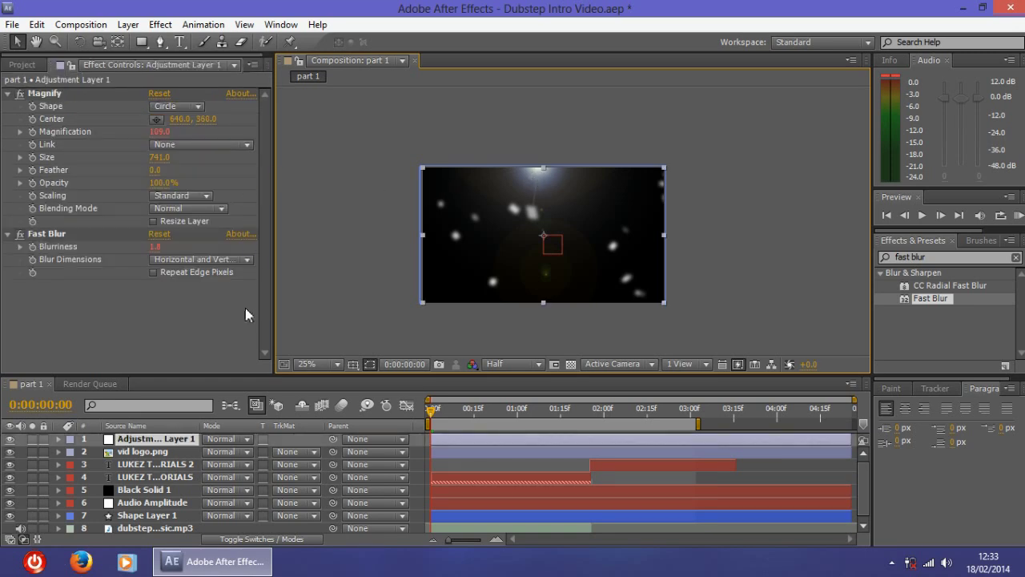
pyautogui.moveTo(430, 414)
pyautogui.mouseDown()
pyautogui.moveTo(571, 413)
pyautogui.moveTo(430, 415)
pyautogui.mouseUp()
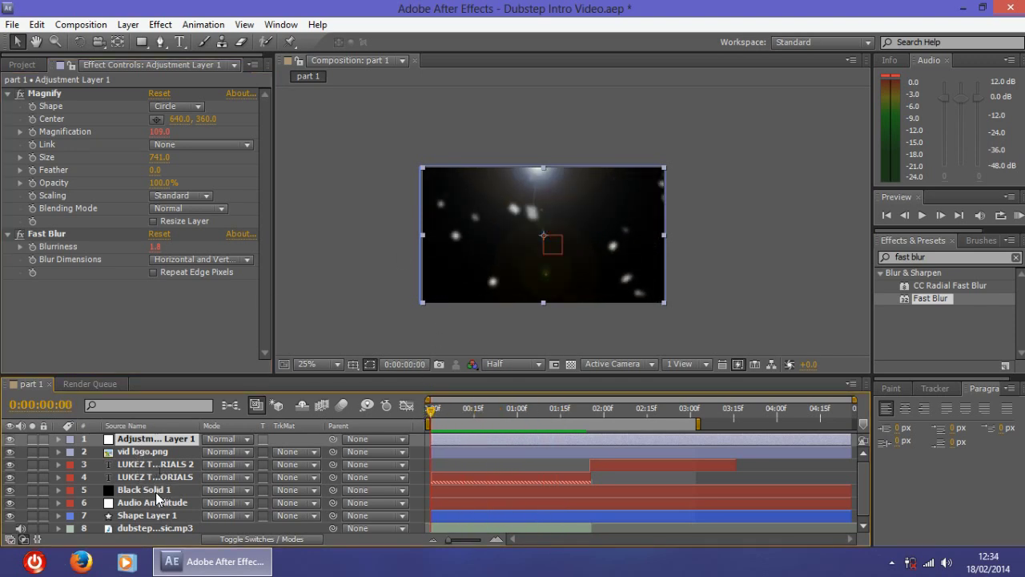
# Rename the Black Solid 1 layer as lensflare and return to the composition view.
pyautogui.rightClick(155, 491)
pyautogui.doubleClick(136, 495)
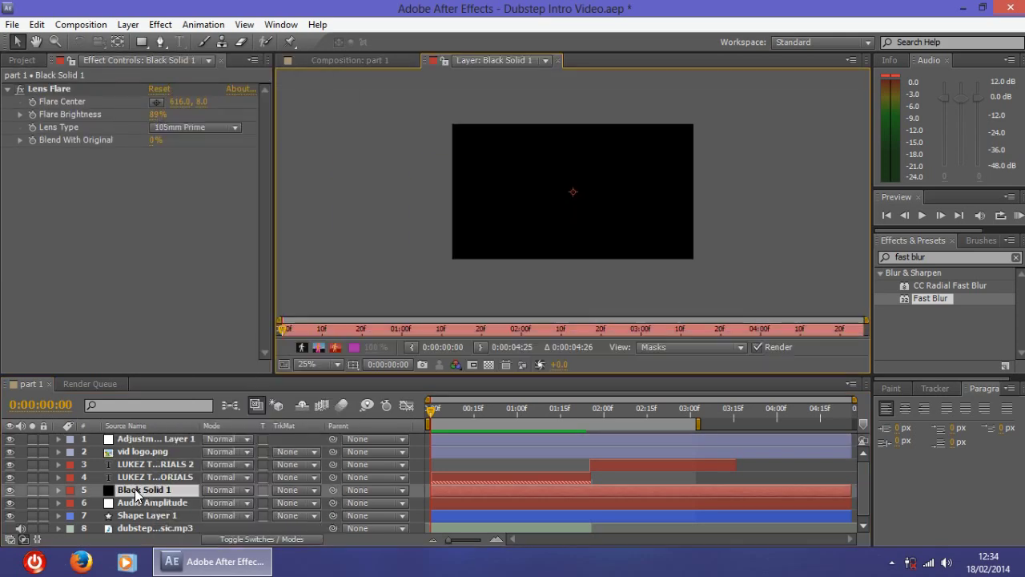
pyautogui.rightClick(149, 498)
pyautogui.click(221, 537)
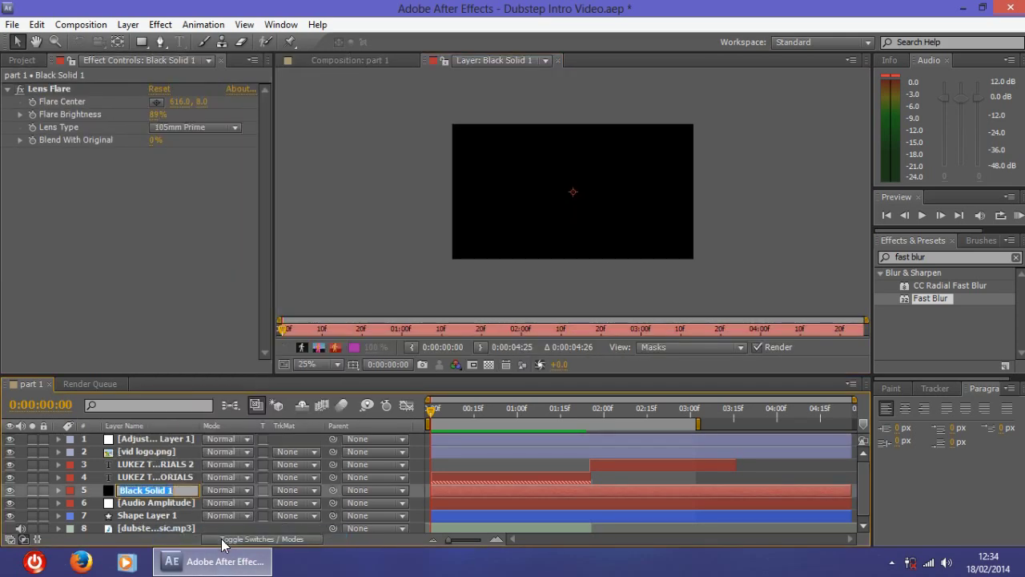
pyautogui.write('lensflare')
pyautogui.press('Return')
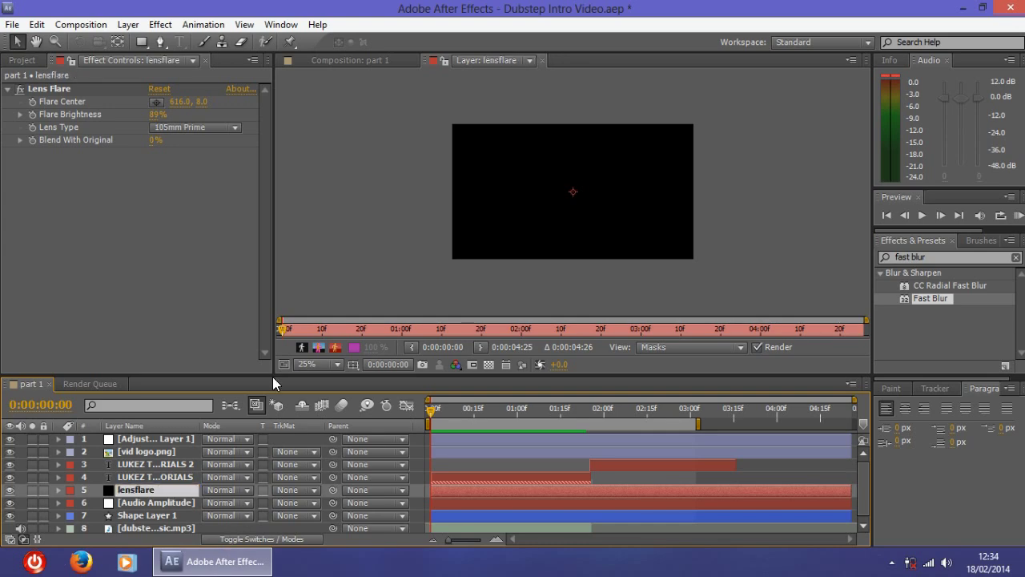
pyautogui.click(543, 60)
# Try the Overlay blending mode on the lensflare layer and scrub through the animation to check it.
pyautogui.rightClick(151, 491)
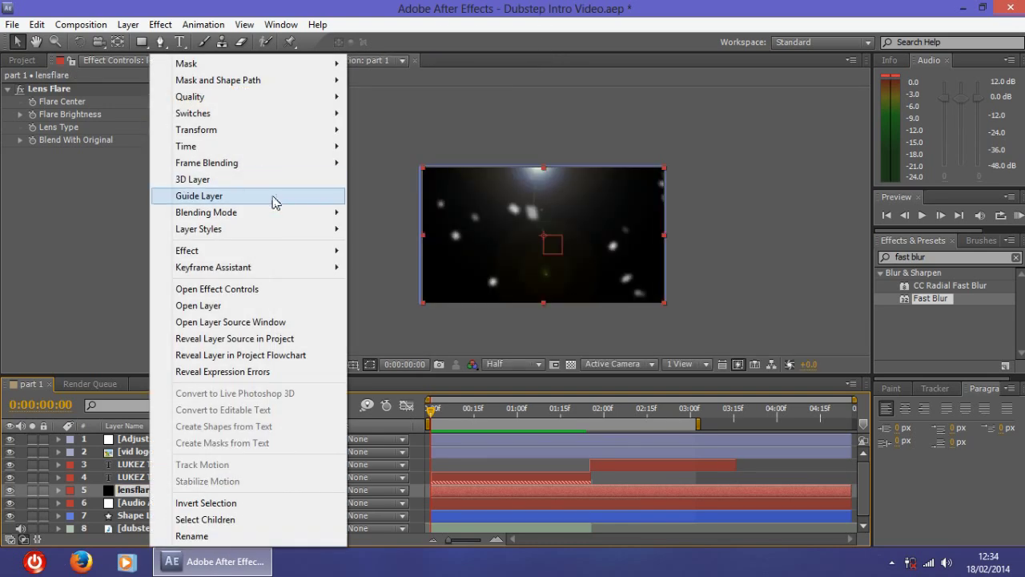
pyautogui.moveTo(297, 213)
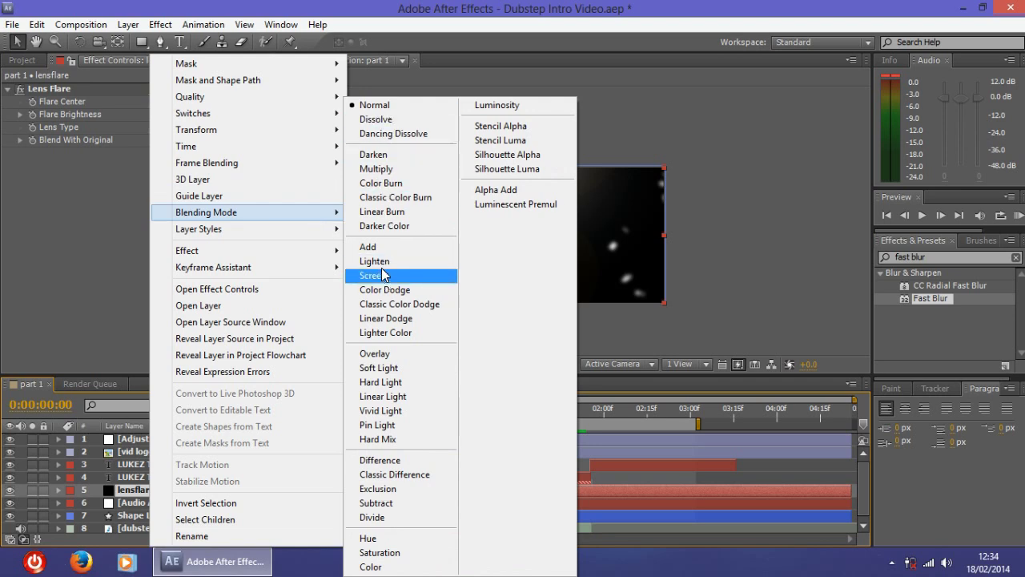
pyautogui.click(393, 353)
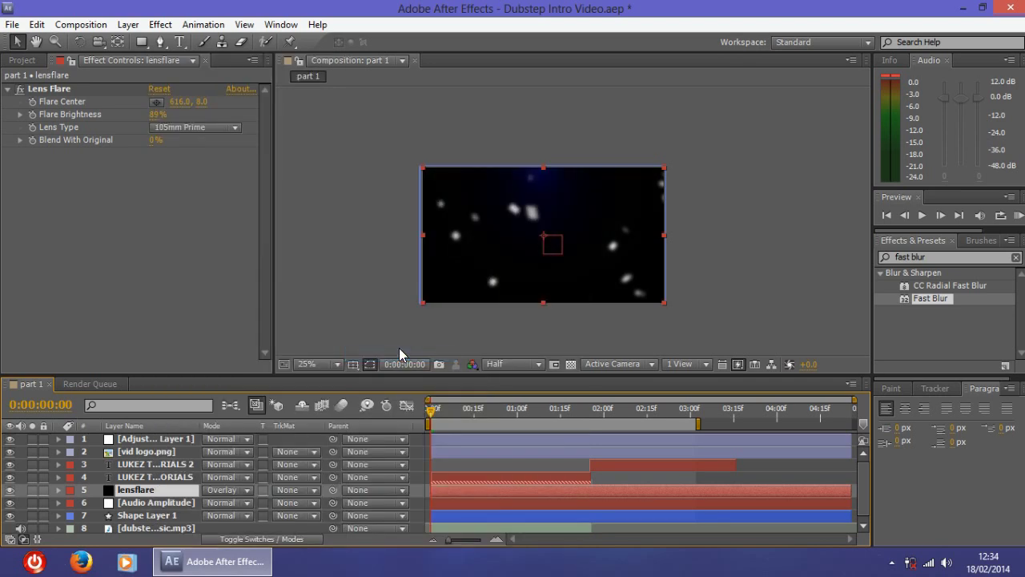
pyautogui.moveTo(428, 409)
pyautogui.mouseDown()
pyautogui.moveTo(520, 408)
pyautogui.moveTo(413, 410)
pyautogui.mouseUp()
# Try the Darken blending mode on the lensflare layer and scrub through the animation to check it.
pyautogui.rightClick(145, 489)
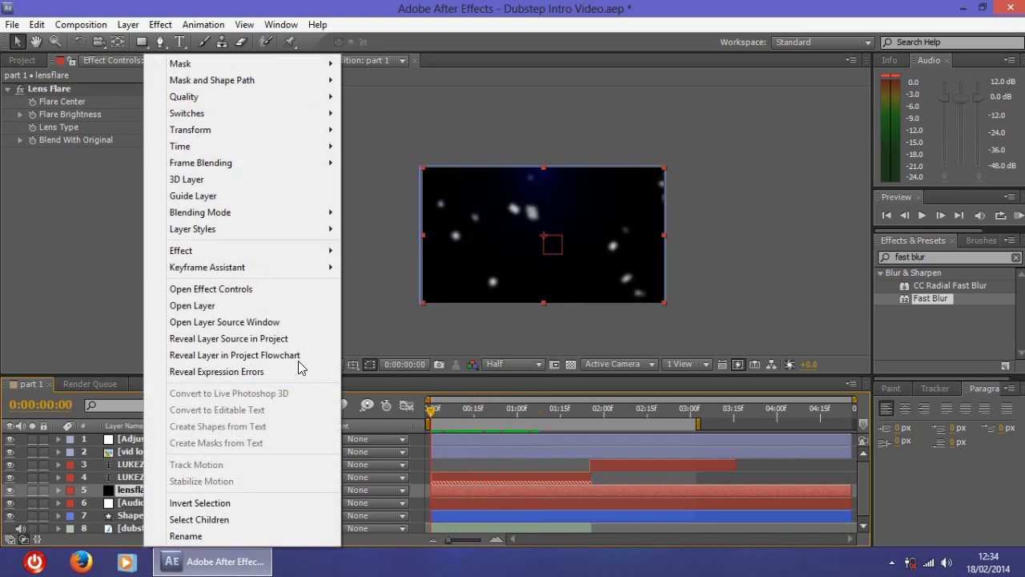
pyautogui.moveTo(236, 255)
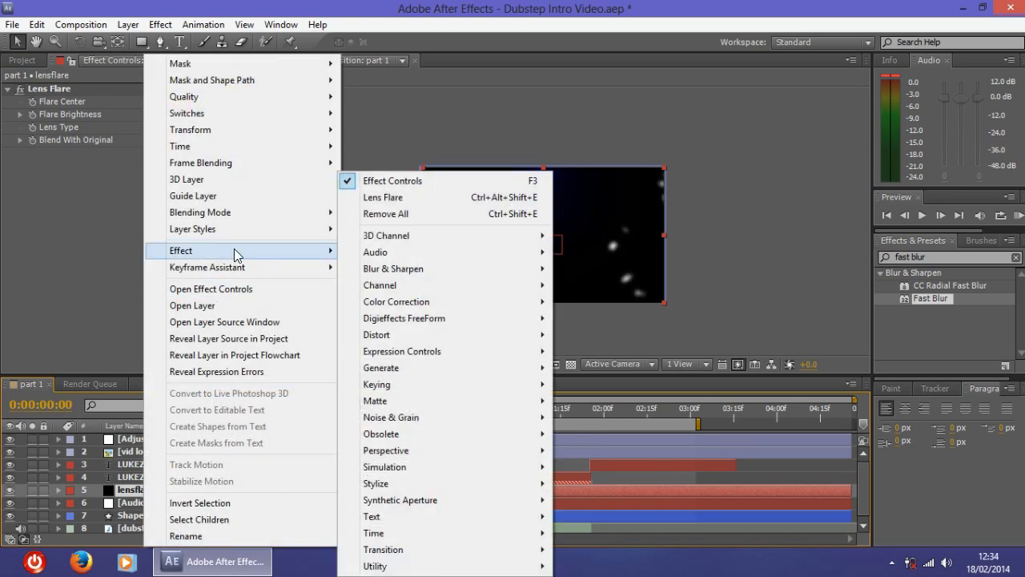
pyautogui.moveTo(235, 213)
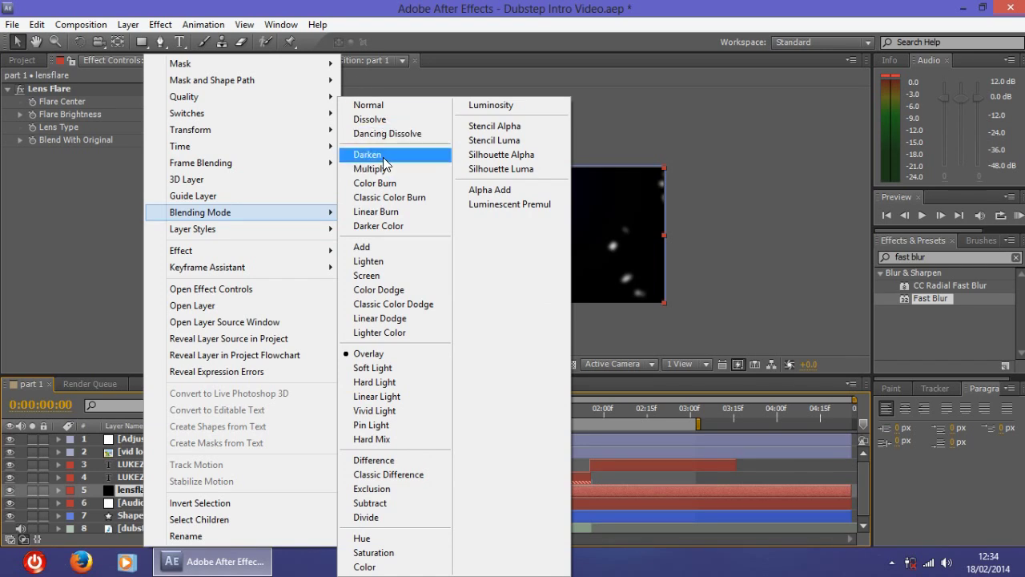
pyautogui.click(377, 155)
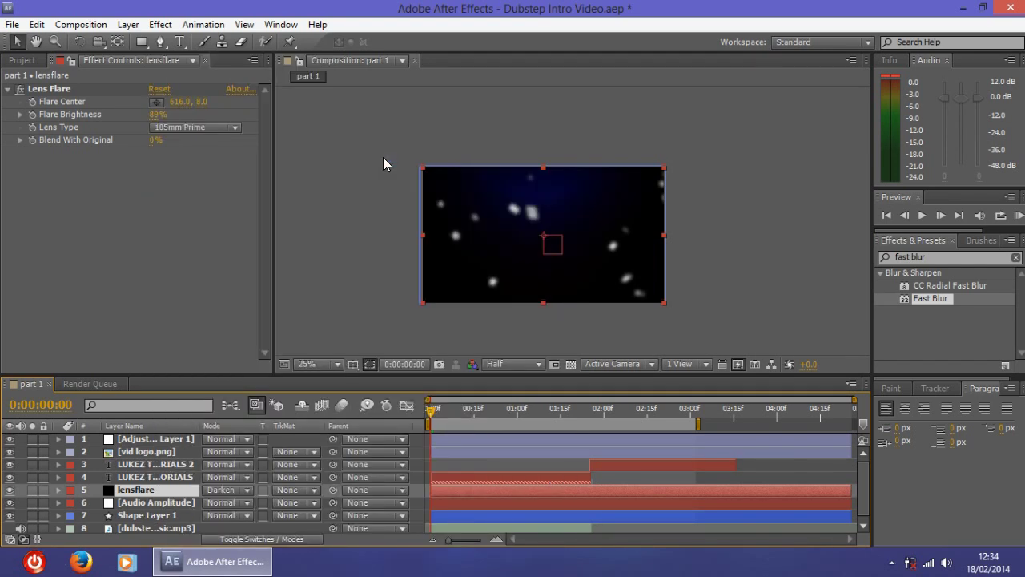
pyautogui.moveTo(434, 407)
pyautogui.mouseDown()
pyautogui.moveTo(463, 414)
pyautogui.moveTo(424, 411)
pyautogui.mouseUp()
# Set the lensflare layer's blending mode to Add, preview the composition and return to its first frame.
pyautogui.rightClick(123, 491)
pyautogui.moveTo(271, 210)
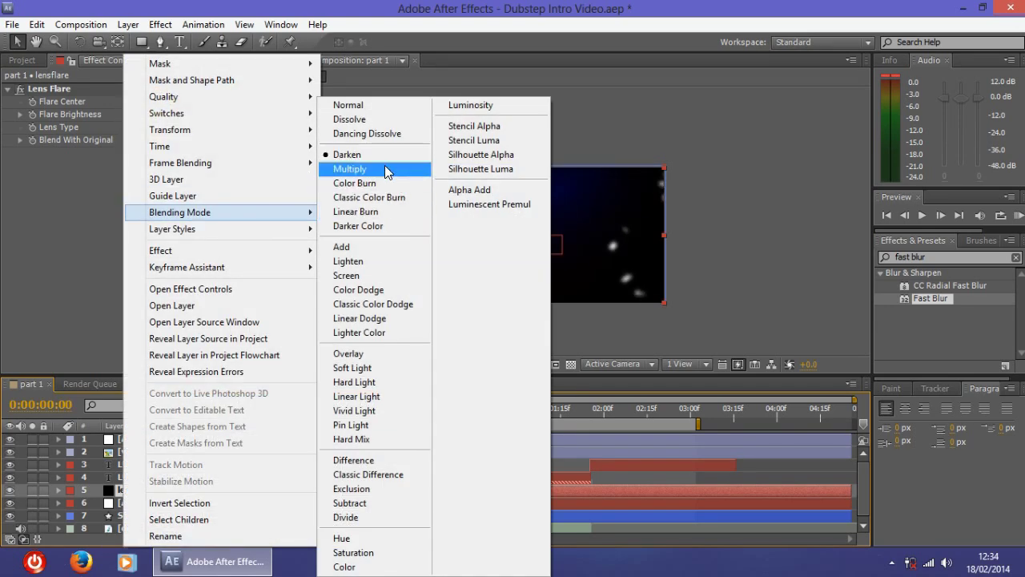
pyautogui.click(390, 246)
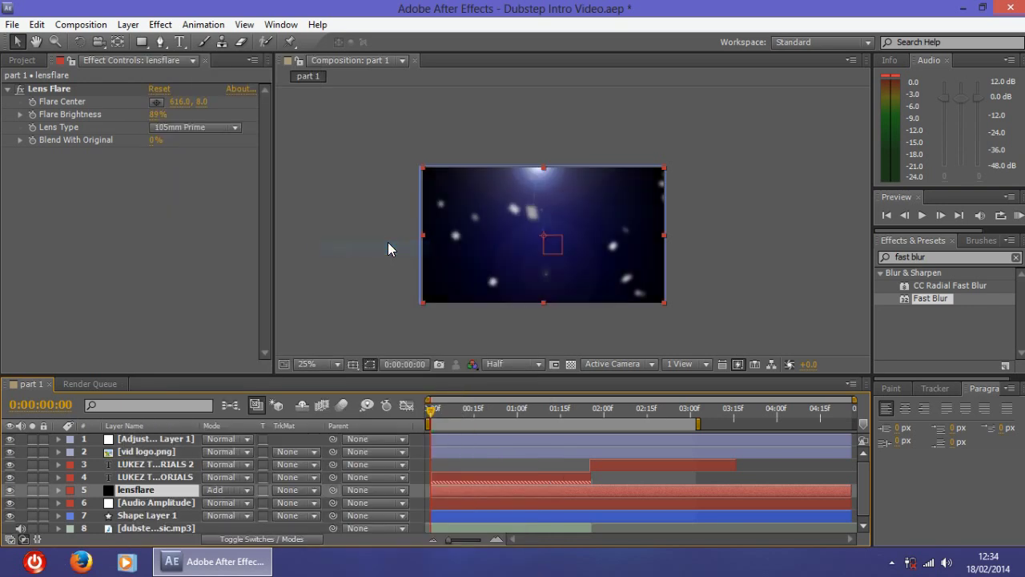
pyautogui.moveTo(425, 409)
pyautogui.mouseDown()
pyautogui.moveTo(544, 414)
pyautogui.moveTo(427, 418)
pyautogui.mouseUp()
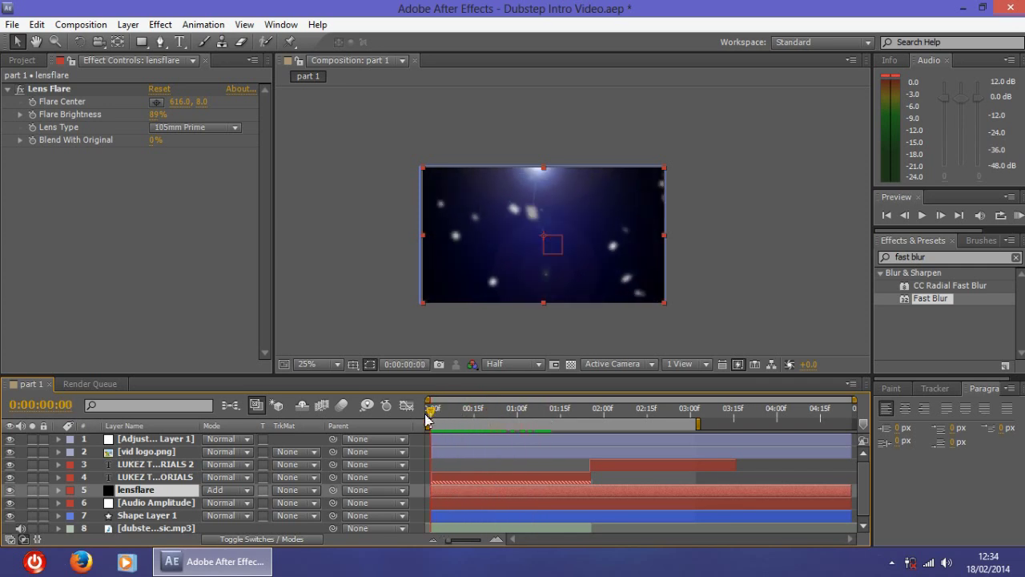
pyautogui.click(1016, 216)
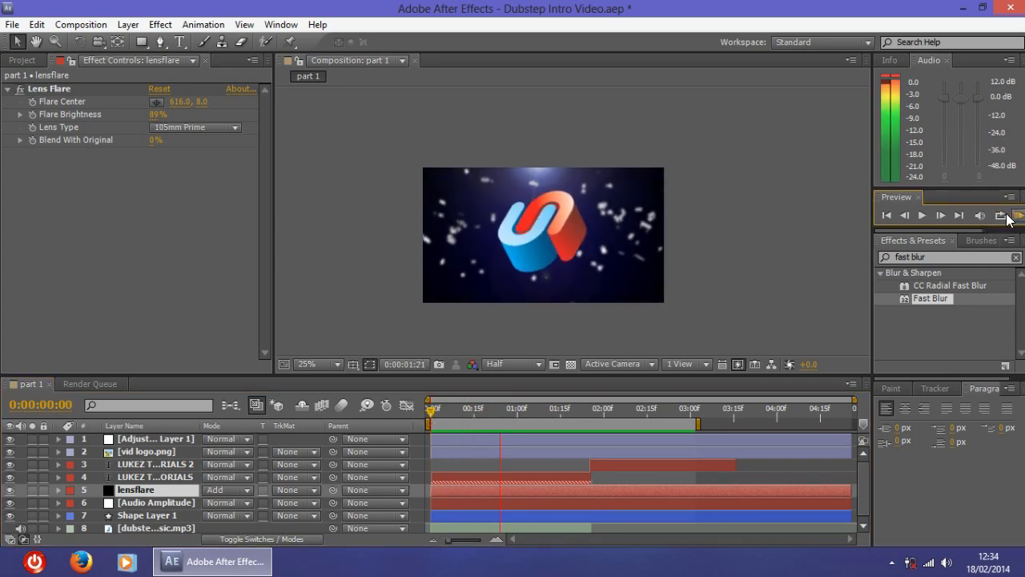
pyautogui.press('space')
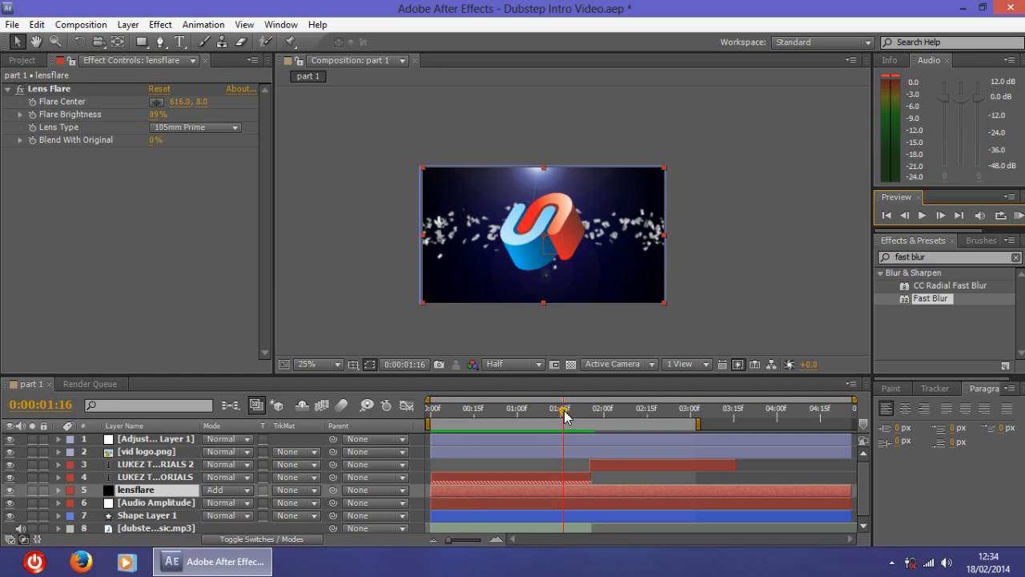
pyautogui.moveTo(565, 415); pyautogui.dragTo(429, 415)
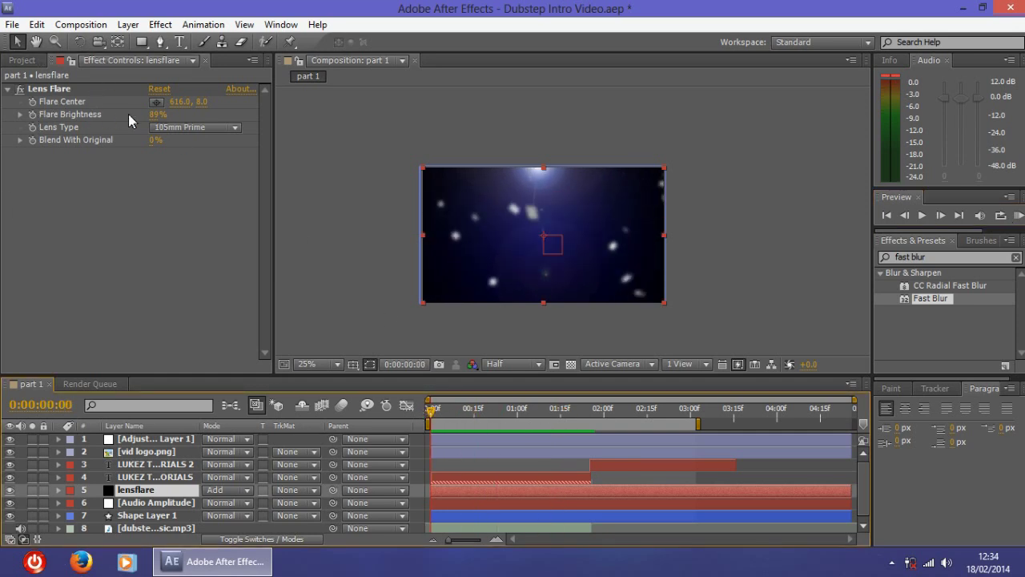
pyautogui.keyDown('alt'); pyautogui.click(33, 114); pyautogui.keyUp('alt')
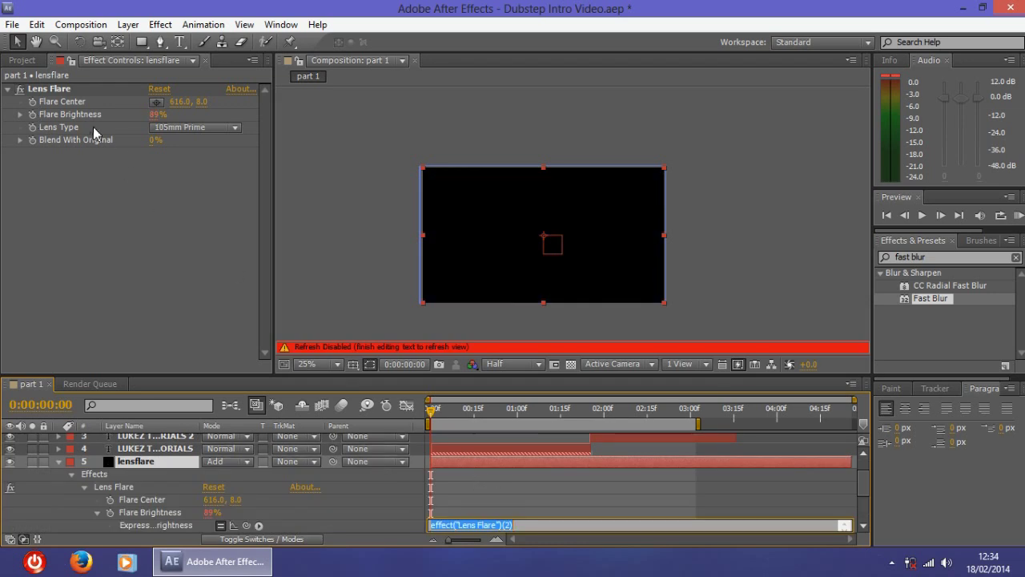
pyautogui.click(190, 263)
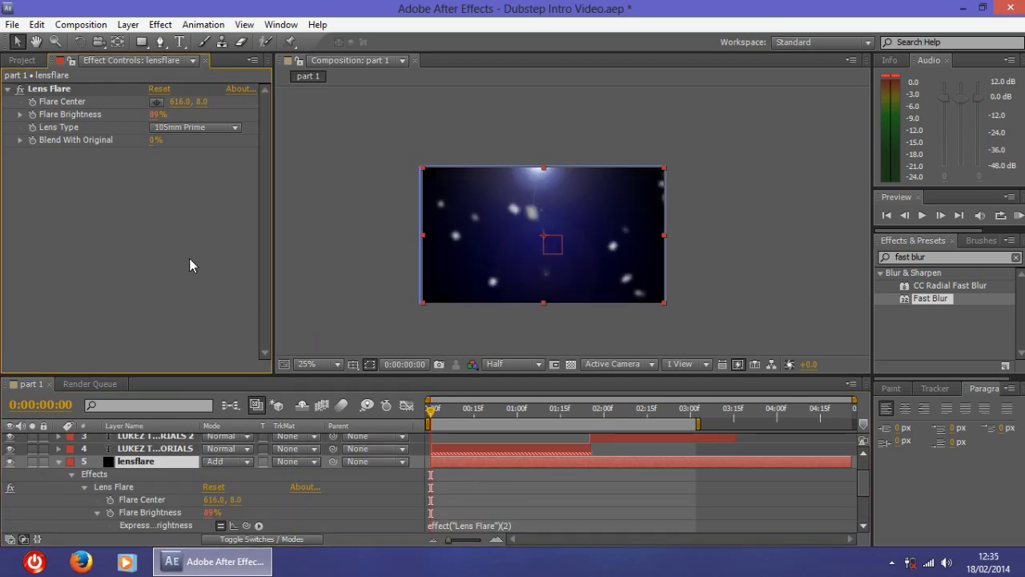
pyautogui.hotkey('ctrl', 'z')
pyautogui.hotkey('ctrl', 'z')
pyautogui.hotkey('ctrl', 'shift', 'z')
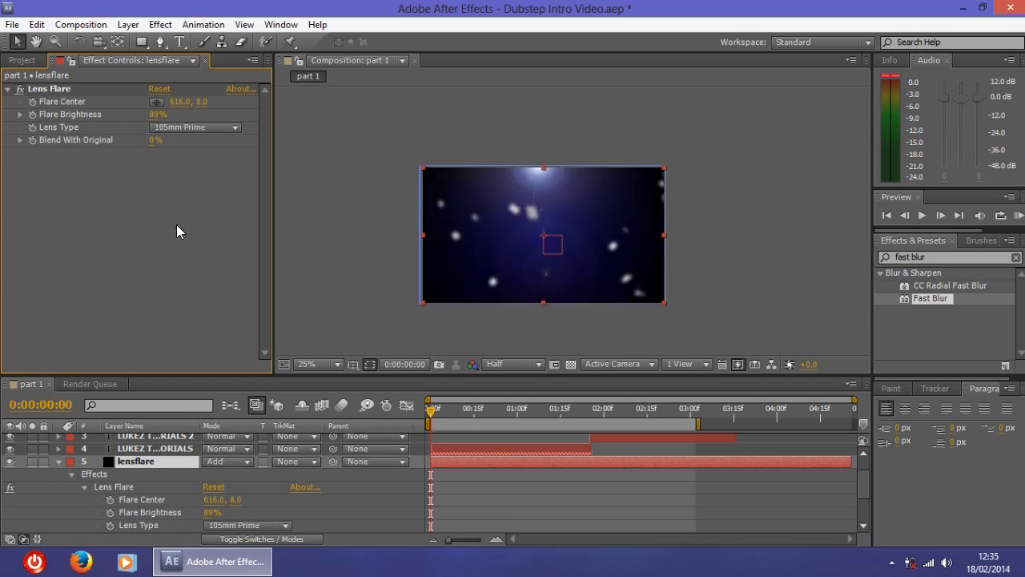
# Set the lens flare's Flare Brightness to 0%.
pyautogui.click(159, 114)
pyautogui.write('0')
pyautogui.click(70, 114)
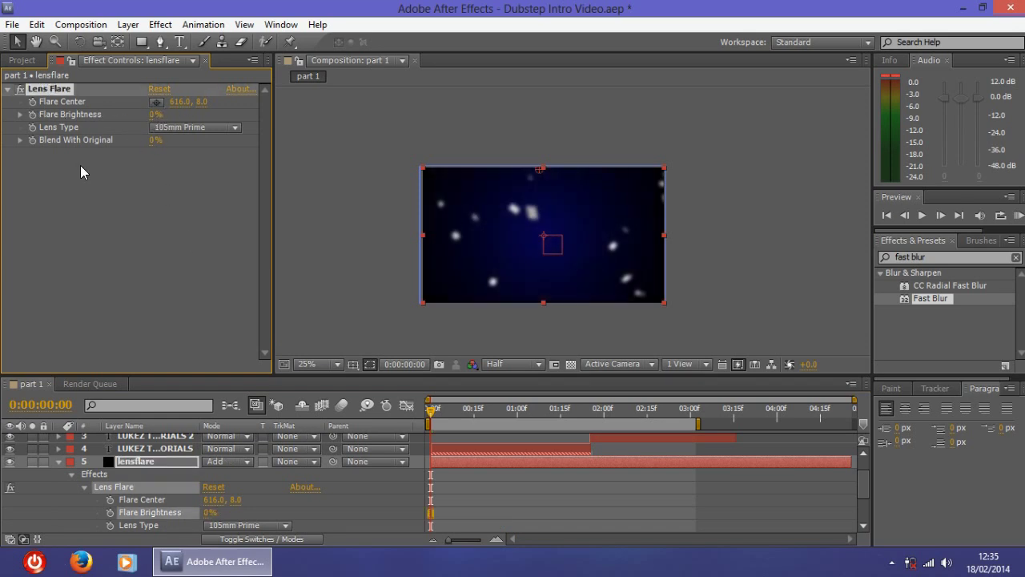
pyautogui.click(128, 226)
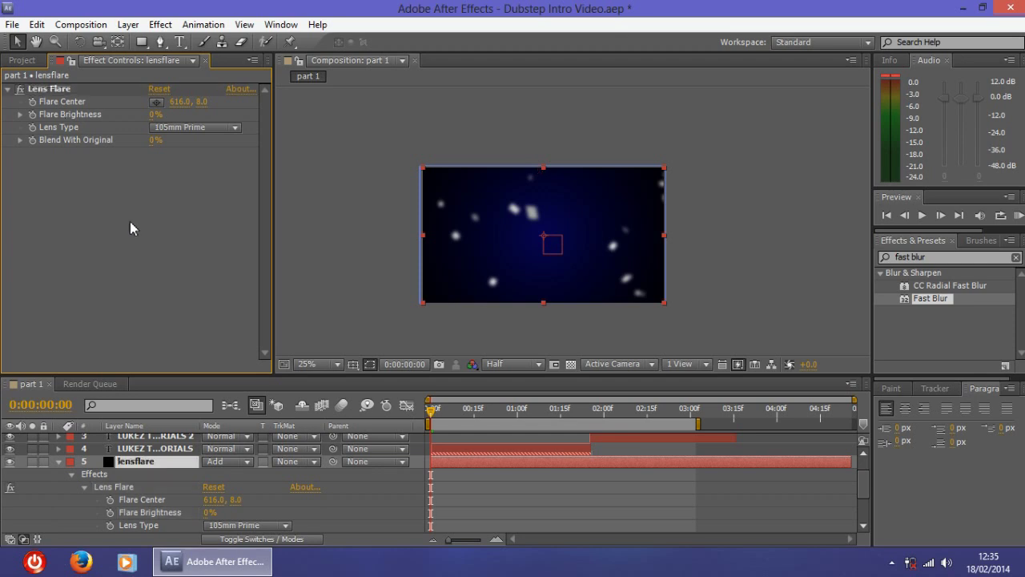
# Add an expression to the Flare Brightness property of the lensflare layer.
pyautogui.keyDown('alt'); pyautogui.click(33, 114); pyautogui.keyUp('alt')
pyautogui.click(466, 500)
pyautogui.scroll(-1, 466, 500)
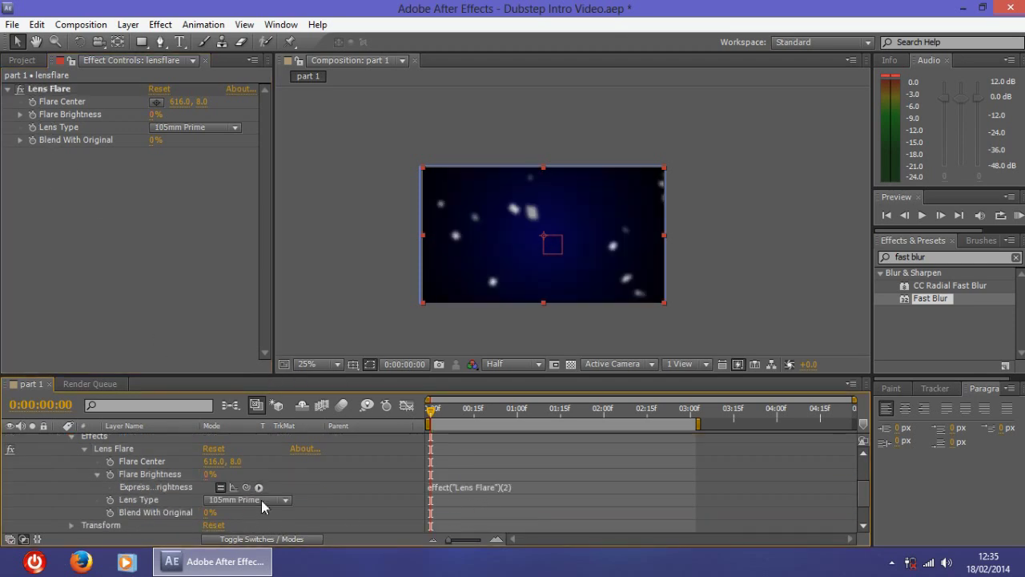
pyautogui.click(494, 491)
# Link the lens flare's Flare Brightness expression to the Both Channels Slider of the Audio Amplitude layer and preview the composition.
pyautogui.moveTo(245, 489)
pyautogui.mouseDown()
pyautogui.moveTo(240, 539)
pyautogui.moveTo(165, 520)
pyautogui.moveTo(236, 438)
pyautogui.moveTo(245, 482)
pyautogui.mouseUp()
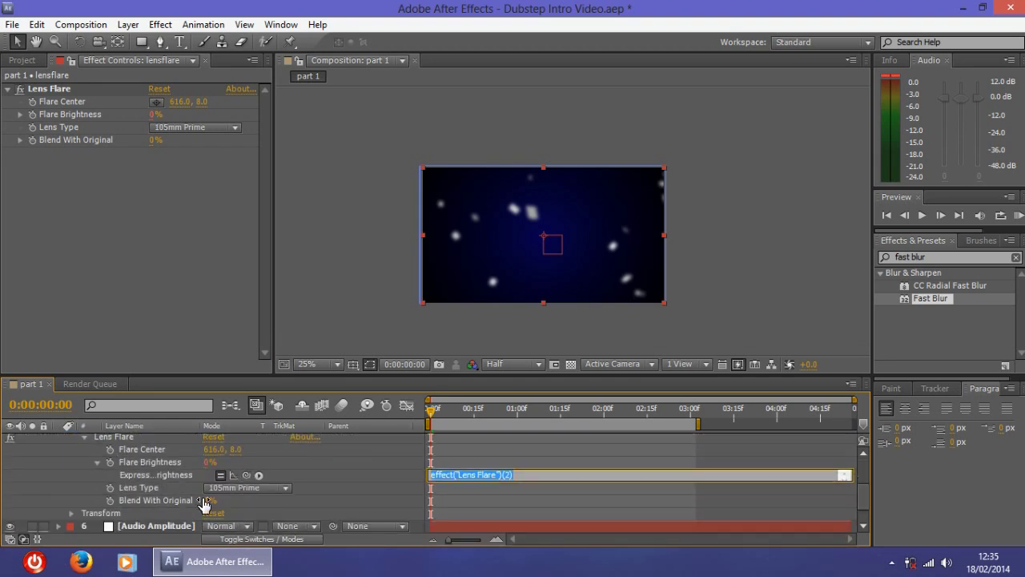
pyautogui.click(155, 521)
pyautogui.press('u')
pyautogui.scroll(3, 201, 486)
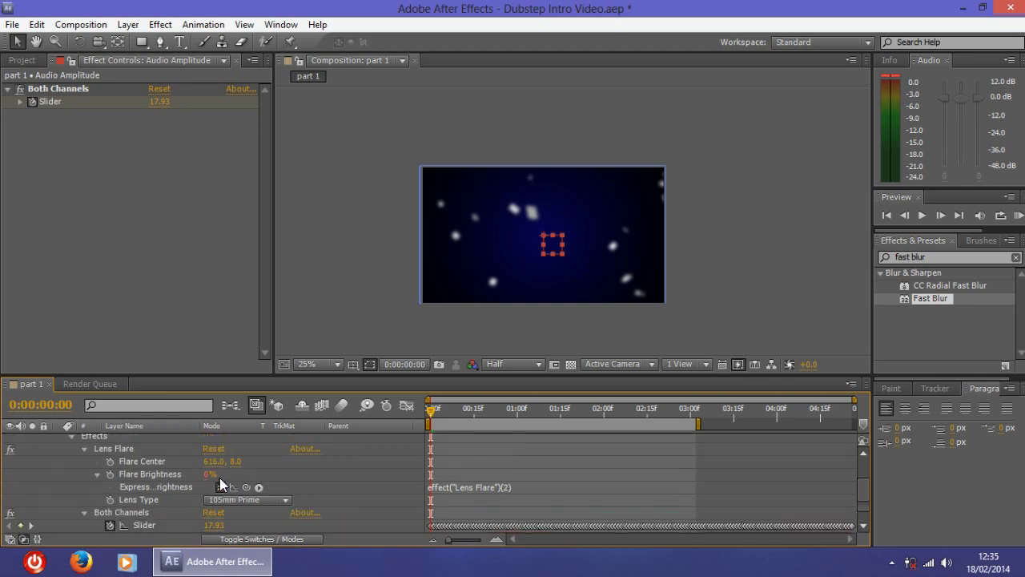
pyautogui.moveTo(244, 488)
pyautogui.mouseDown()
pyautogui.moveTo(244, 463)
pyautogui.moveTo(285, 438)
pyautogui.moveTo(339, 497)
pyautogui.moveTo(238, 515)
pyautogui.moveTo(244, 500)
pyautogui.mouseUp()
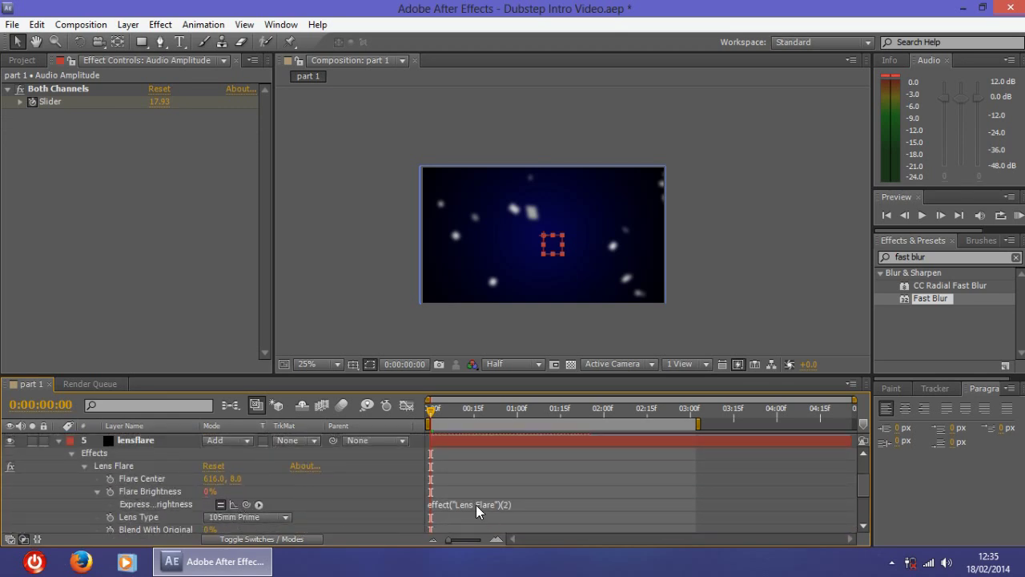
pyautogui.scroll(-3, 476, 504)
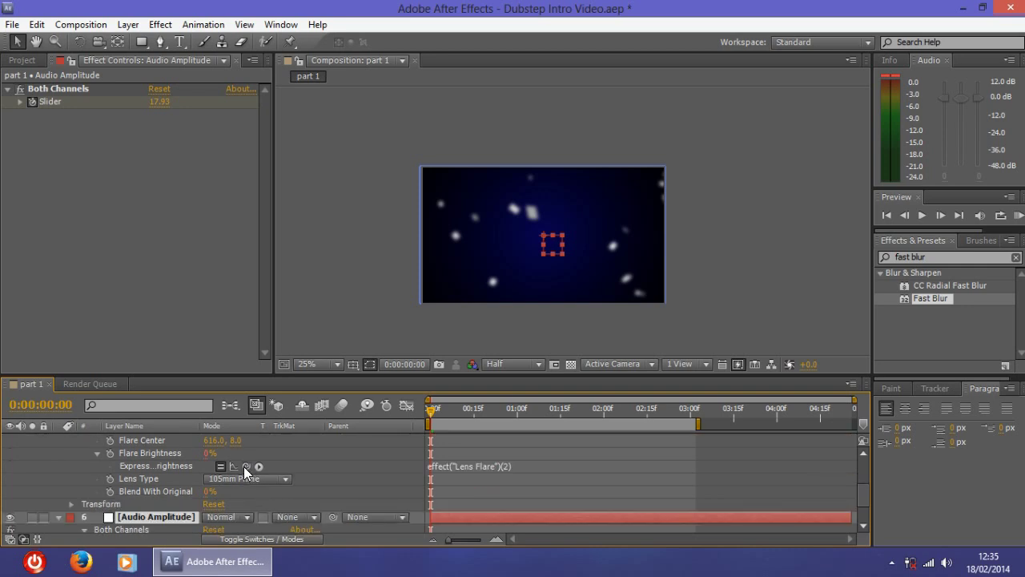
pyautogui.click(484, 471)
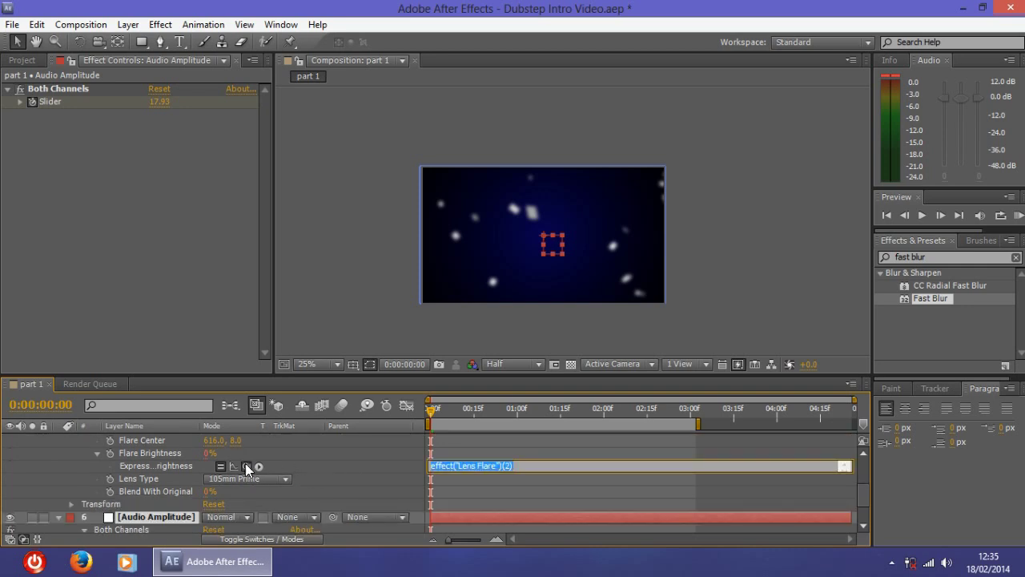
pyautogui.moveTo(247, 466); pyautogui.dragTo(157, 497)
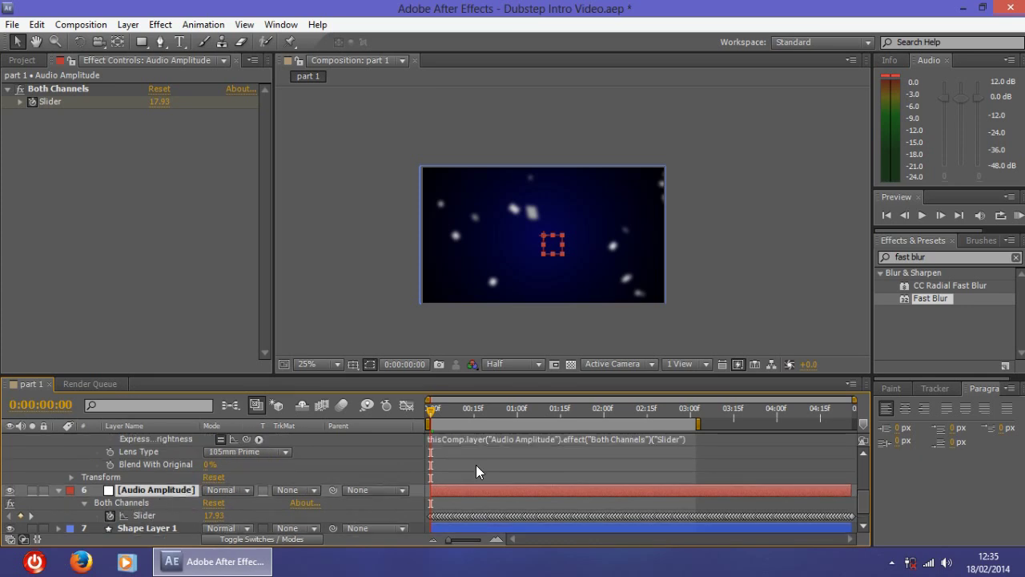
pyautogui.click(609, 440)
pyautogui.click(1017, 216)
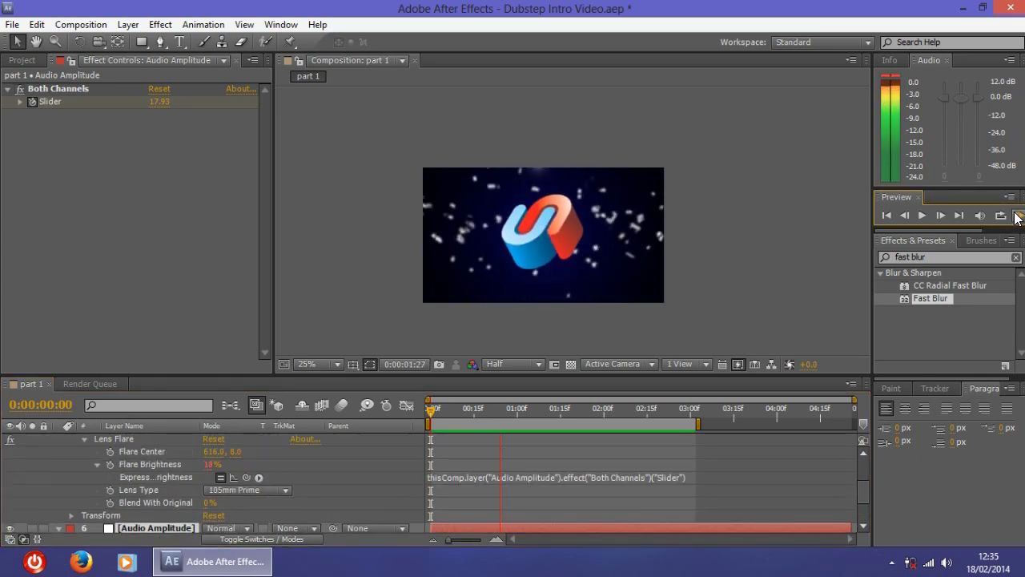
pyautogui.press('space')
# Try multiplying the Flare Brightness expression by 1.5 and preview the flare's reaction to the music.
pyautogui.click(678, 477)
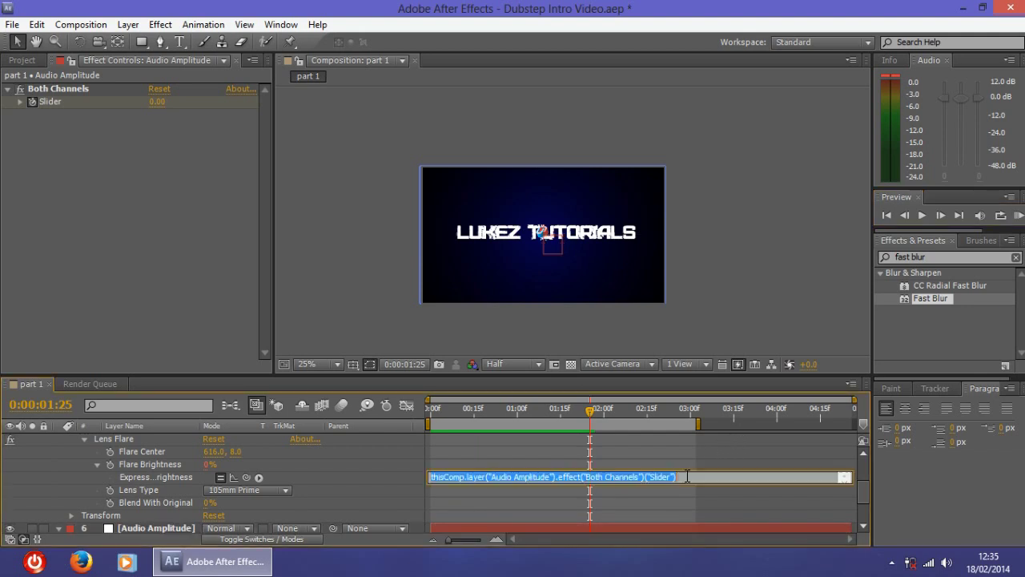
pyautogui.click(686, 477)
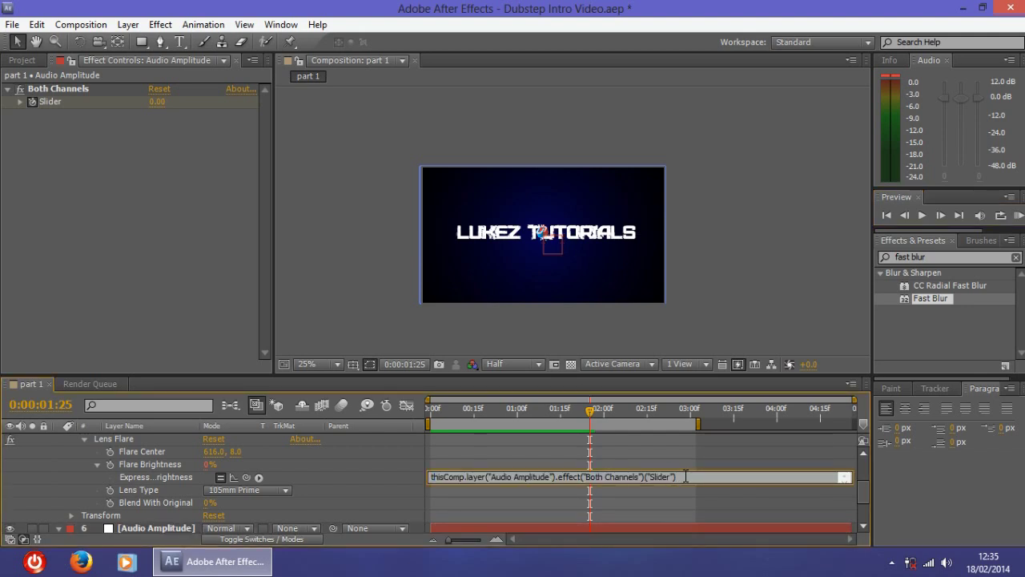
pyautogui.press('Return')
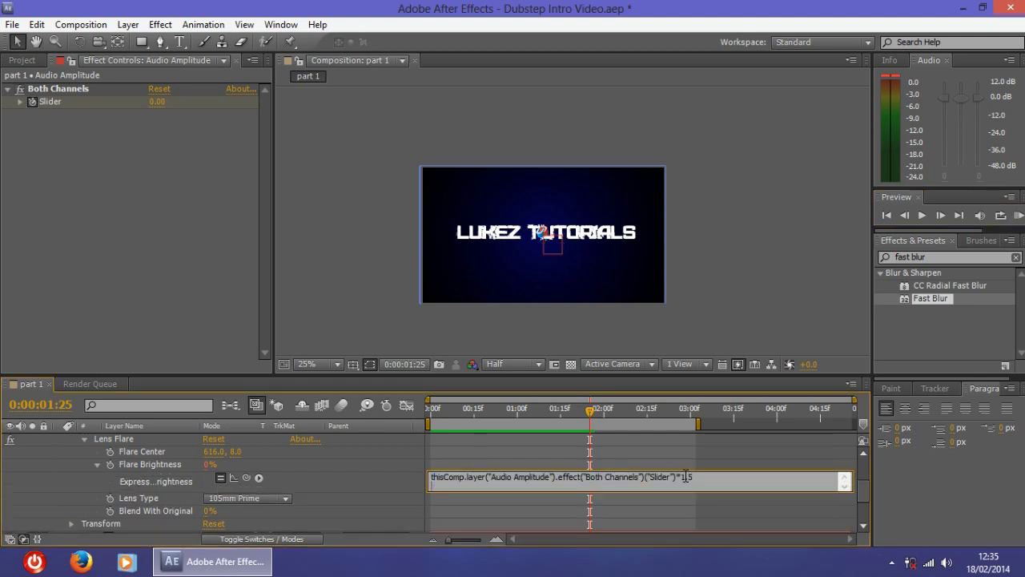
pyautogui.click(1019, 216)
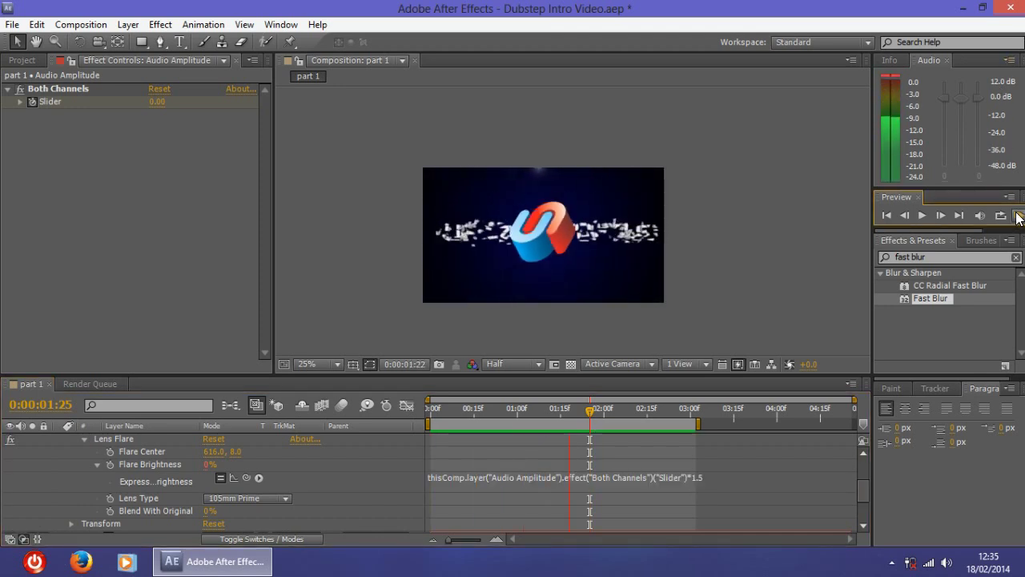
# Try a multiplier of 5 in the Flare Brightness expression and preview the composition.
pyautogui.click(699, 477)
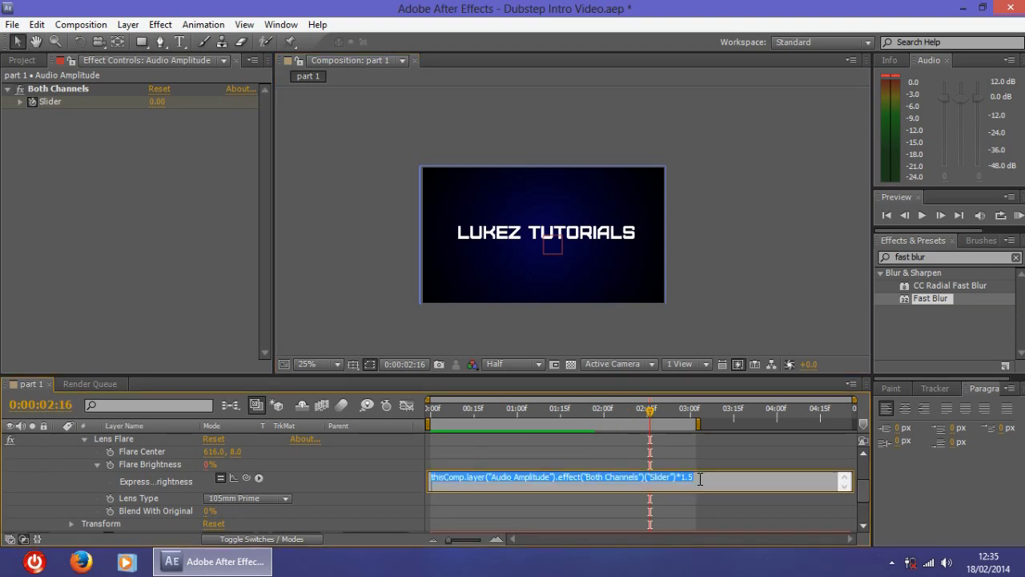
pyautogui.click(710, 479)
pyautogui.moveTo(710, 478); pyautogui.dragTo(681, 481)
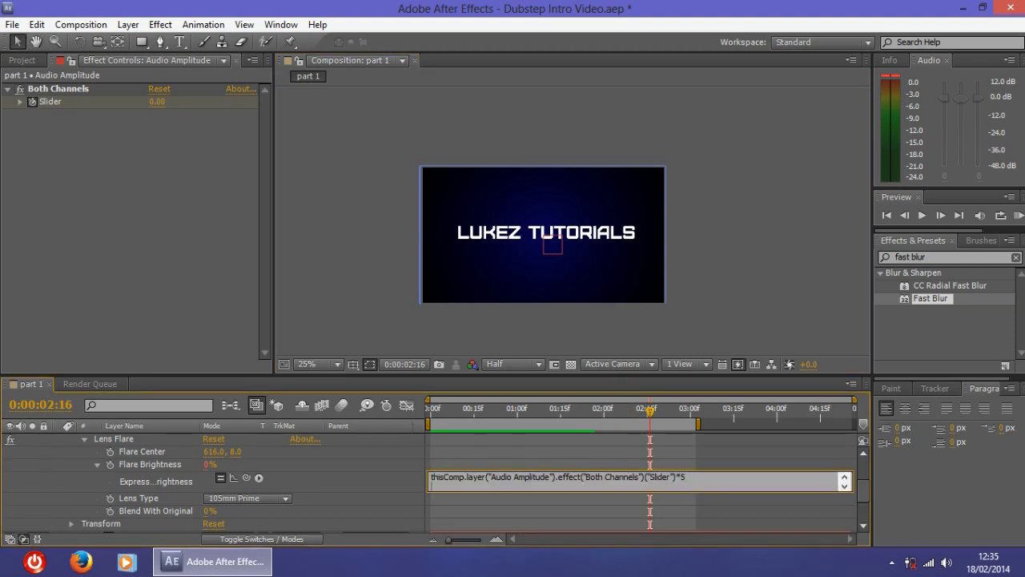
pyautogui.click(1018, 216)
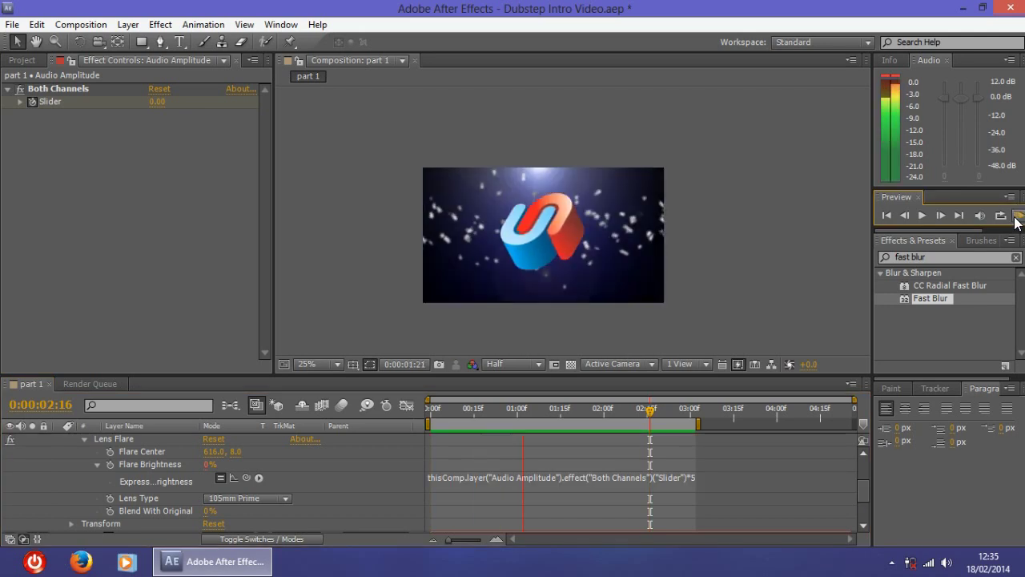
# Set the multiplier in the Flare Brightness expression to 4 and play the composition preview again.
pyautogui.click(695, 481)
pyautogui.click(693, 477)
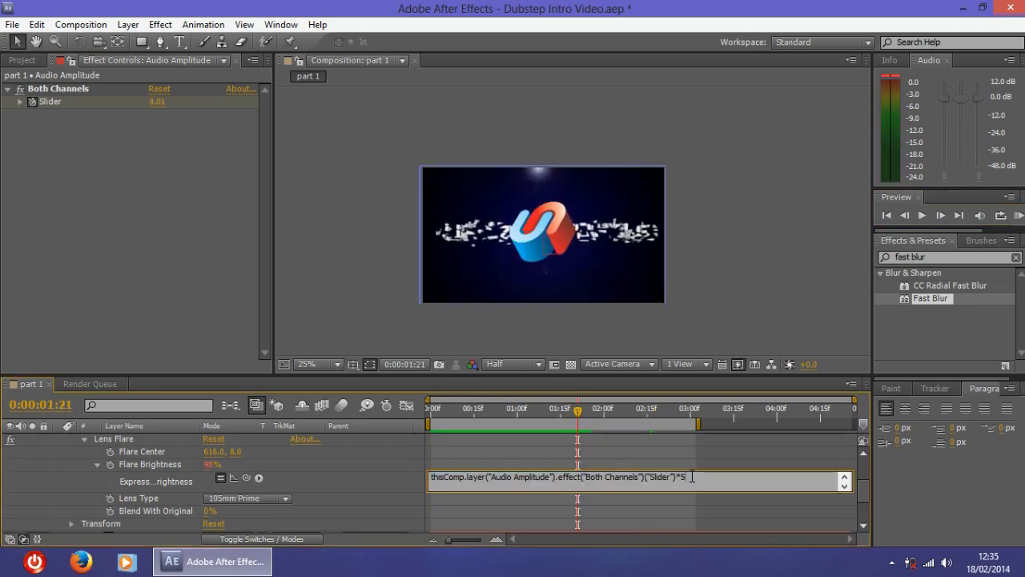
pyautogui.press('BackSpace')
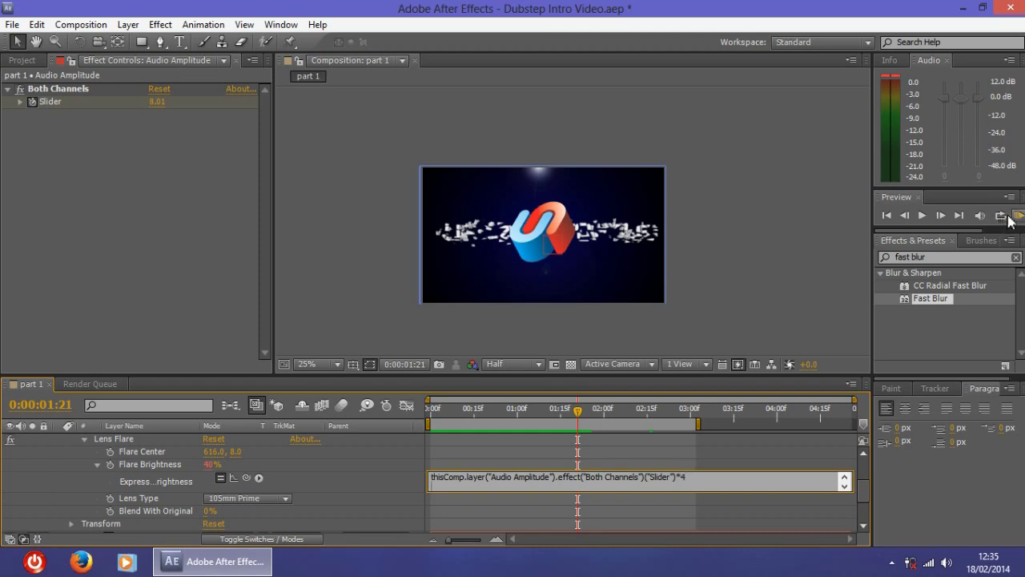
pyautogui.click(1012, 217)
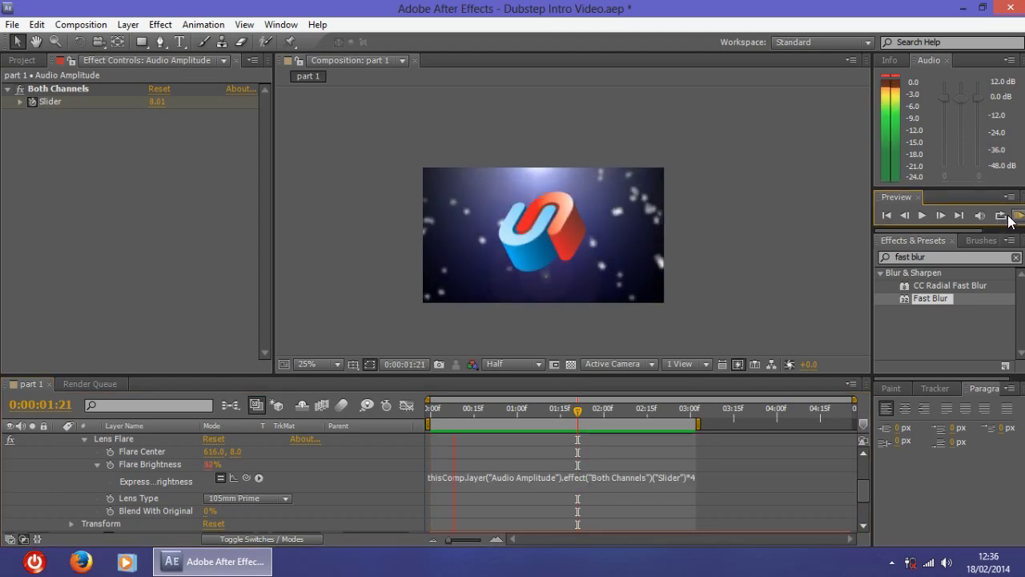
pyautogui.click(1012, 217)
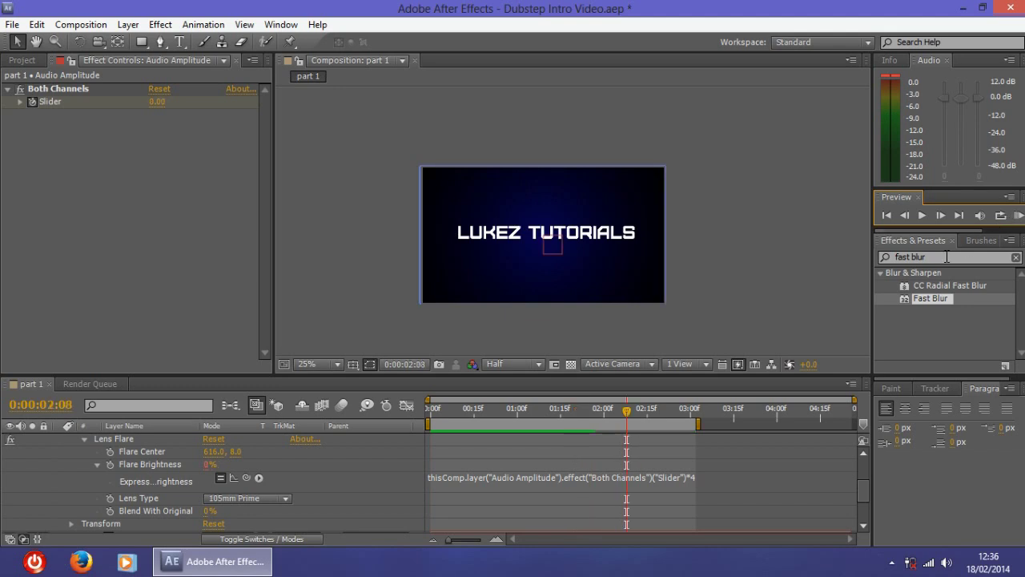
pyautogui.click(1016, 216)
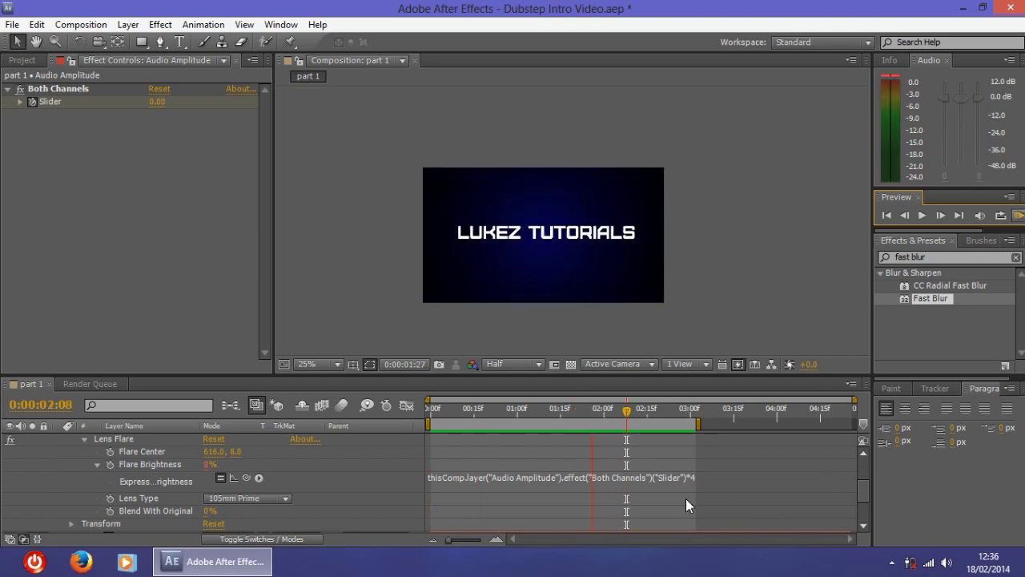
pyautogui.press('space')
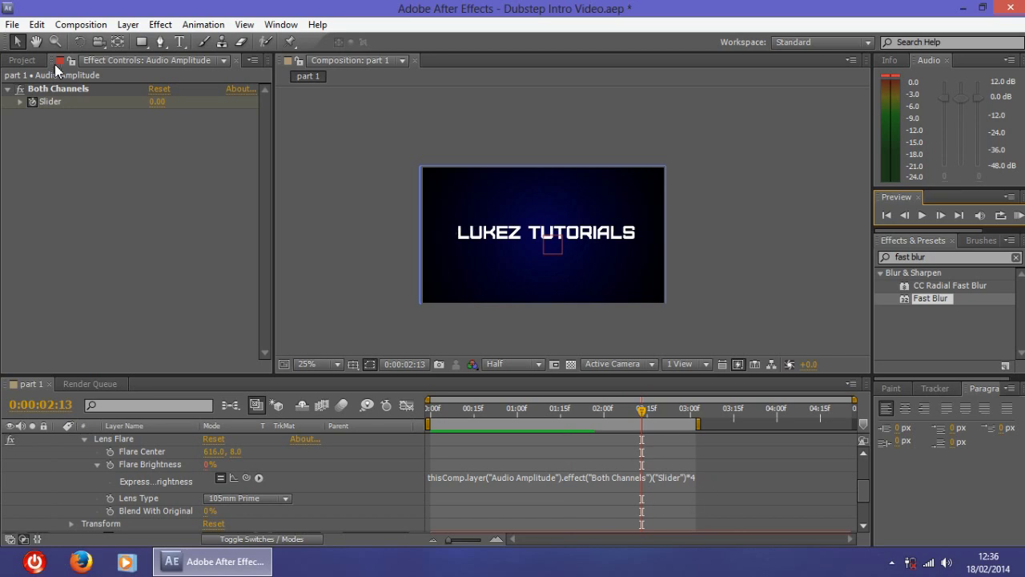
# Collapse the lensflare layer and shorten the work area to end exactly where the music layer ends, at 0:00:01:26.
pyautogui.scroll(3, 152, 493)
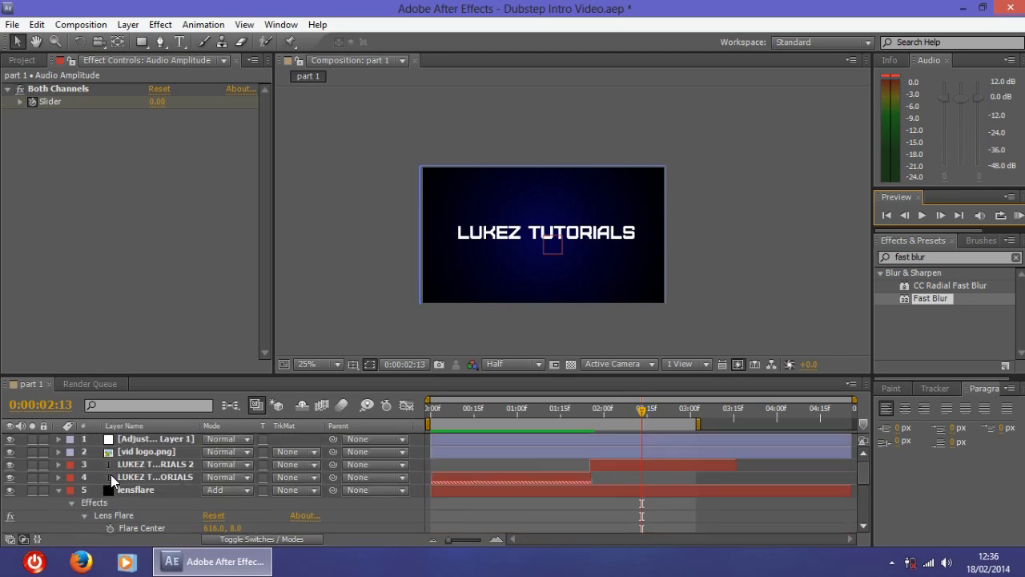
pyautogui.click(58, 491)
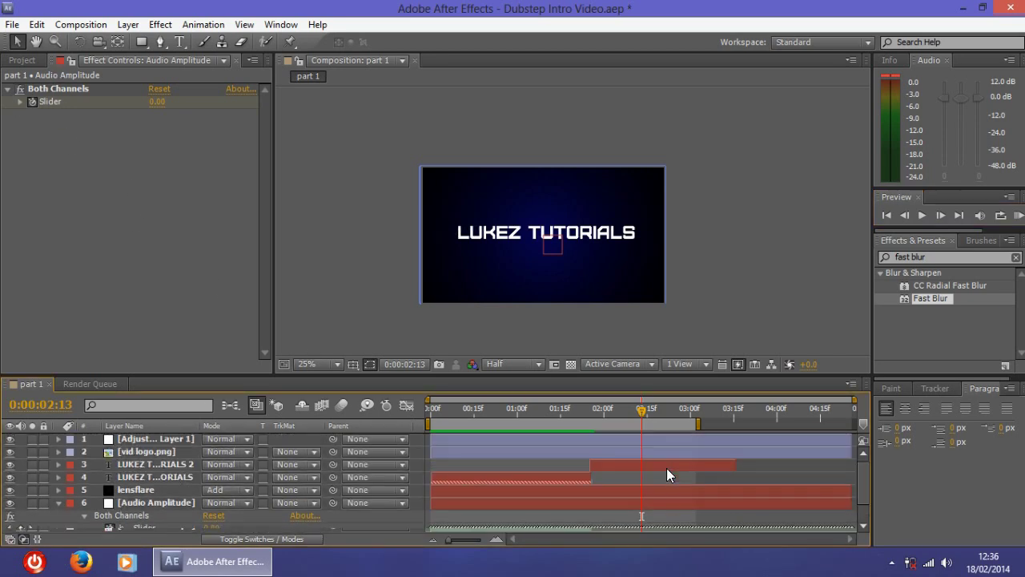
pyautogui.scroll(-2, 743, 471)
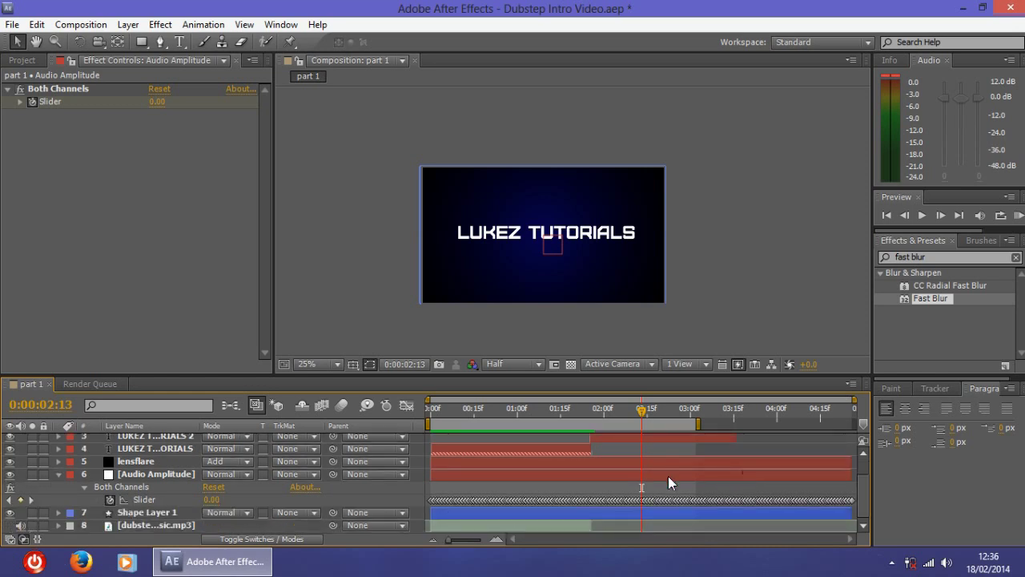
pyautogui.scroll(2, 671, 478)
pyautogui.moveTo(695, 422); pyautogui.dragTo(599, 424)
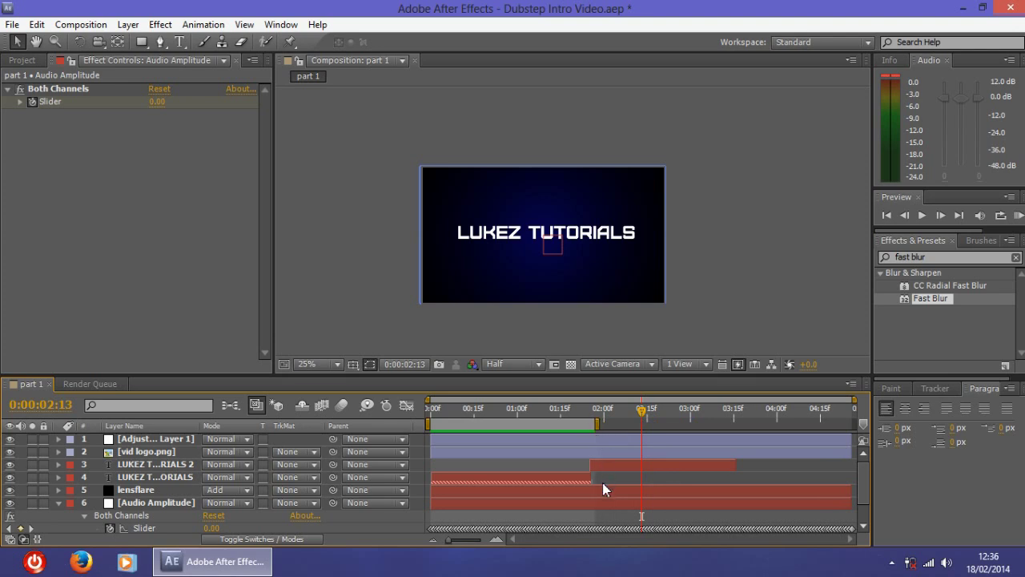
pyautogui.scroll(-2, 602, 486)
pyautogui.scroll(2, 600, 486)
pyautogui.scroll(-2, 599, 487)
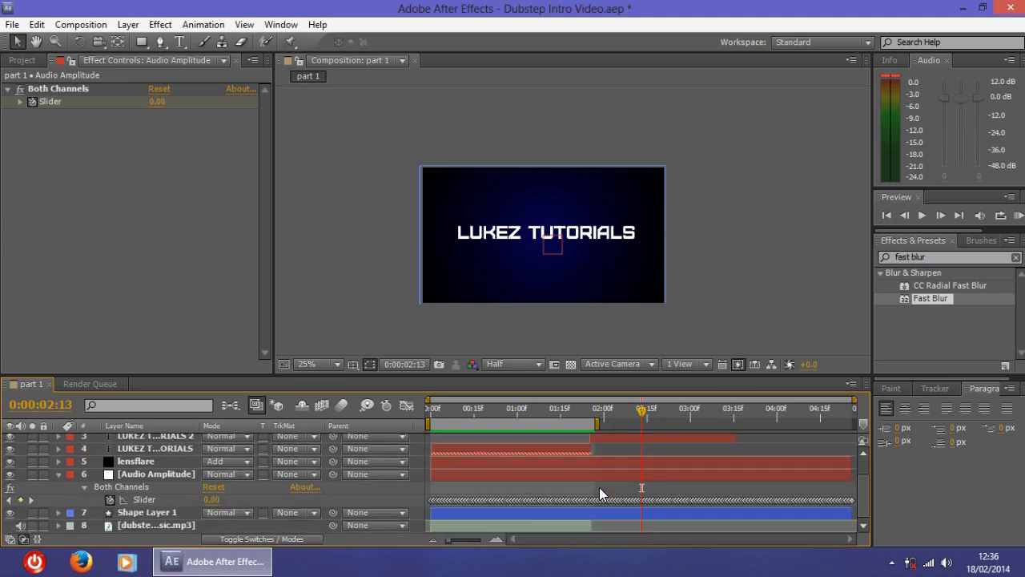
pyautogui.scroll(4, 593, 516)
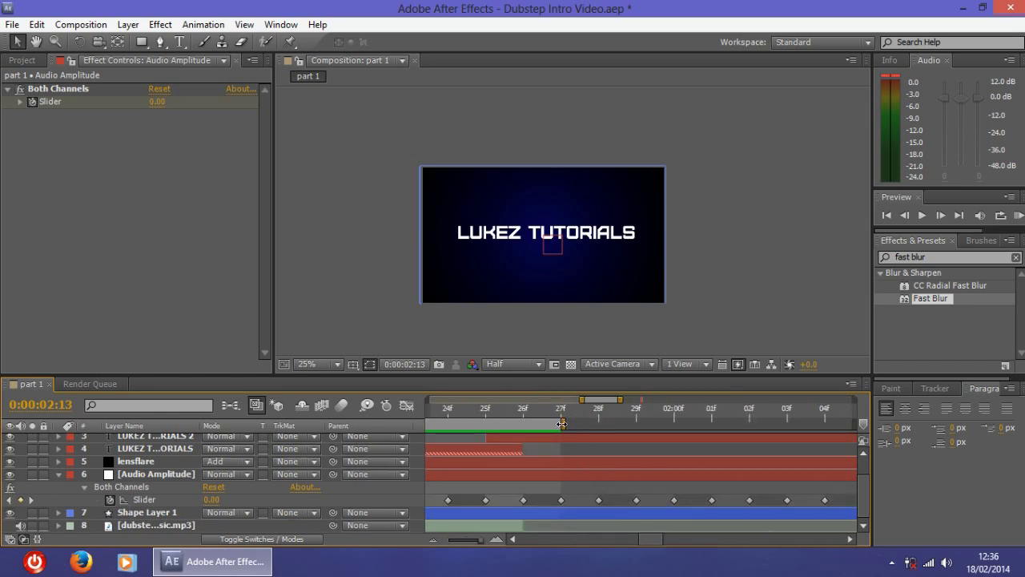
pyautogui.moveTo(555, 425); pyautogui.dragTo(525, 424)
pyautogui.scroll(-4, 501, 460)
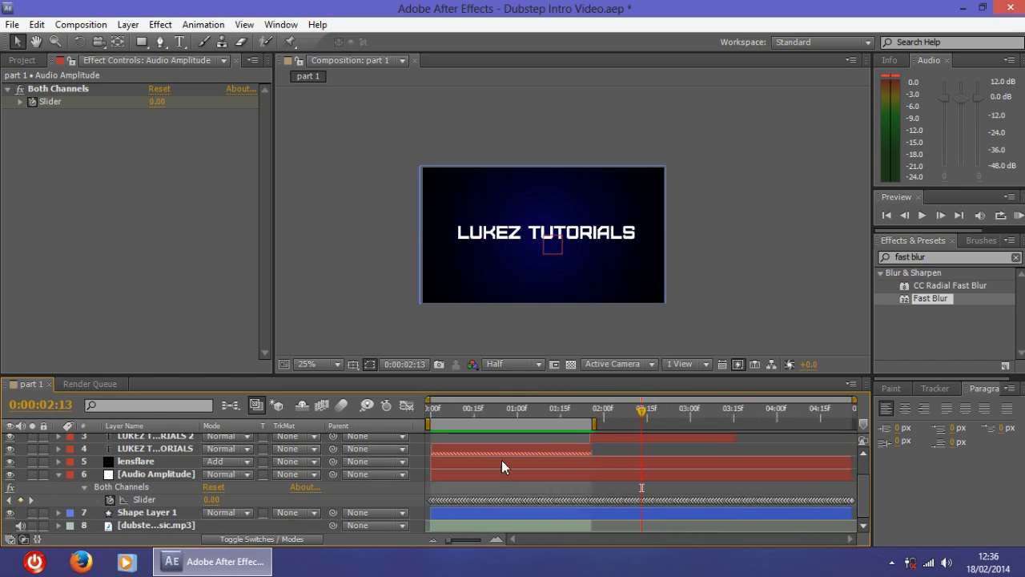
# Trim the part 1 composition to the work area and preview it.
pyautogui.rightClick(525, 425)
pyautogui.click(581, 471)
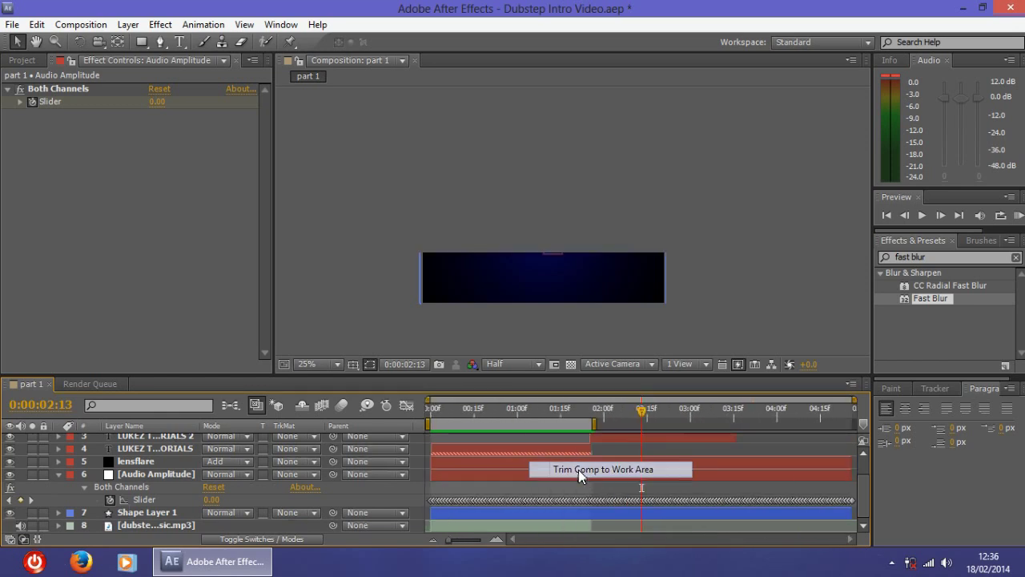
pyautogui.scroll(2, 808, 482)
pyautogui.scroll(-2, 808, 482)
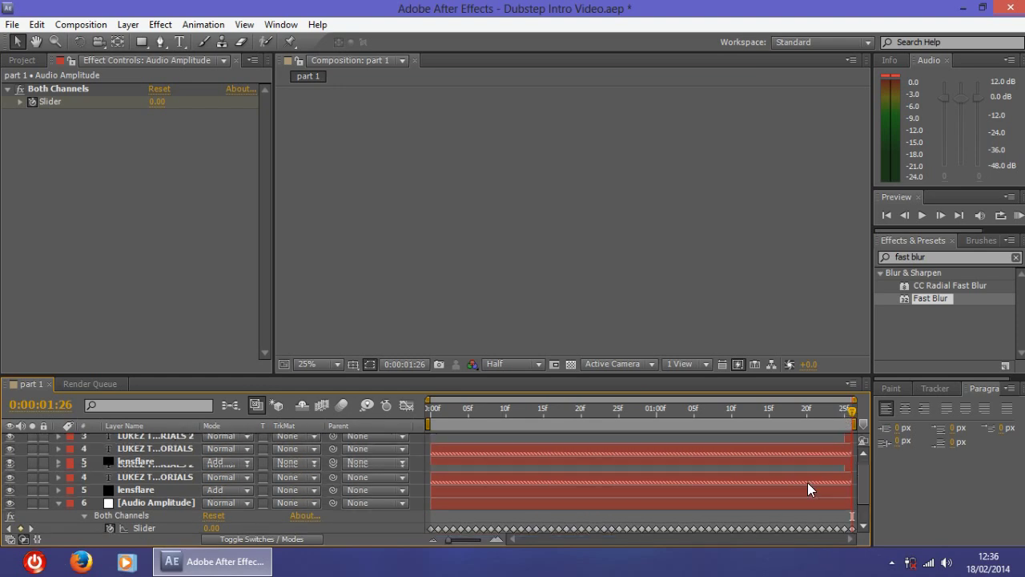
pyautogui.scroll(2, 808, 482)
pyautogui.click(1018, 216)
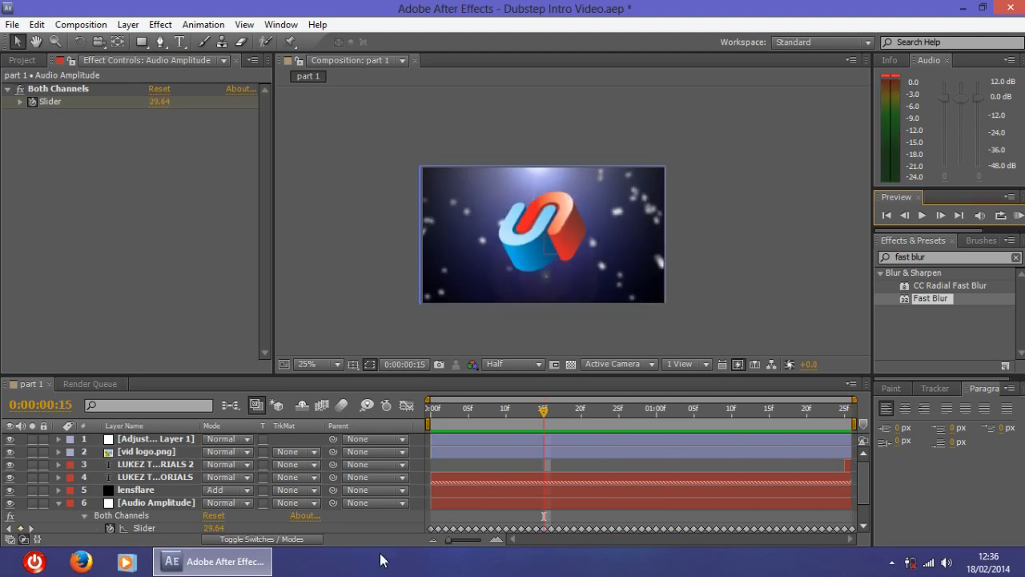
# Create a new composition named "part 2" with the offered default settings.
pyautogui.click(7, 86)
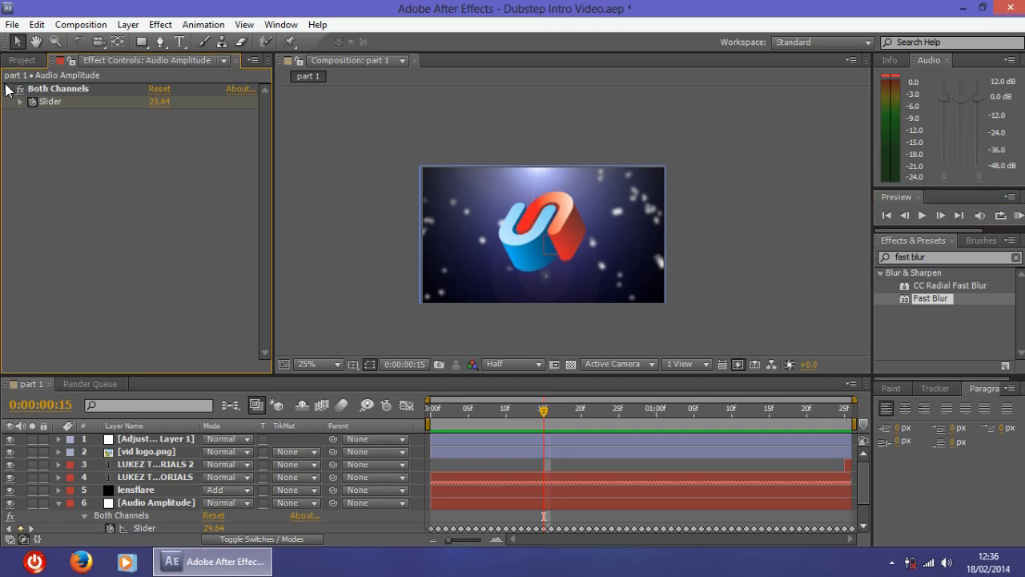
pyautogui.click(7, 88)
pyautogui.click(22, 60)
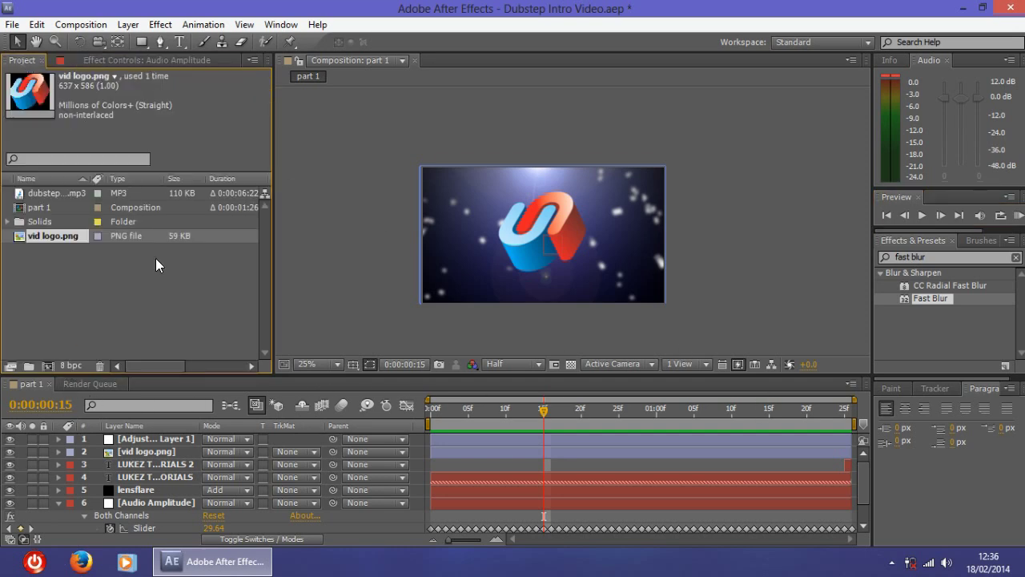
pyautogui.hotkey('ctrl', 'k')
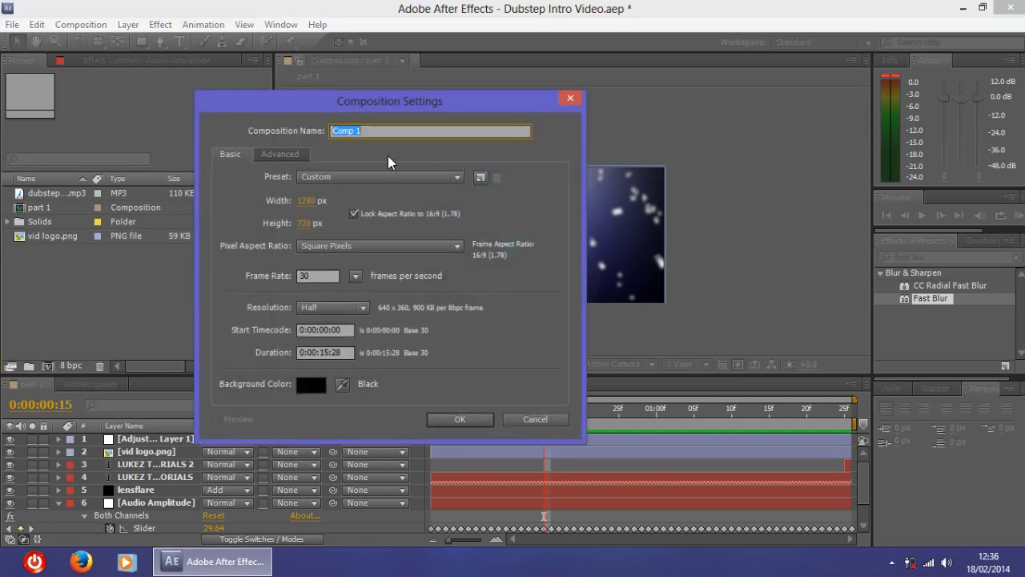
pyautogui.write('part 2')
pyautogui.click(442, 421)
# Add the dubstep intro music MP3 from the project as a layer starting at the beginning of the part 2 composition.
pyautogui.click(75, 299)
pyautogui.click(59, 217)
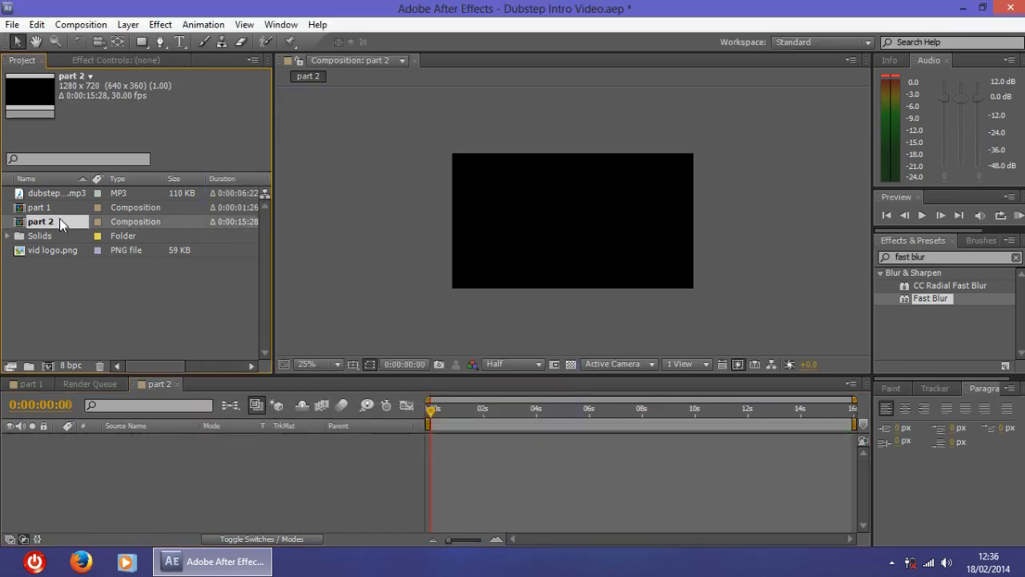
pyautogui.click(42, 494)
pyautogui.moveTo(26, 198); pyautogui.dragTo(57, 463)
pyautogui.click(399, 364)
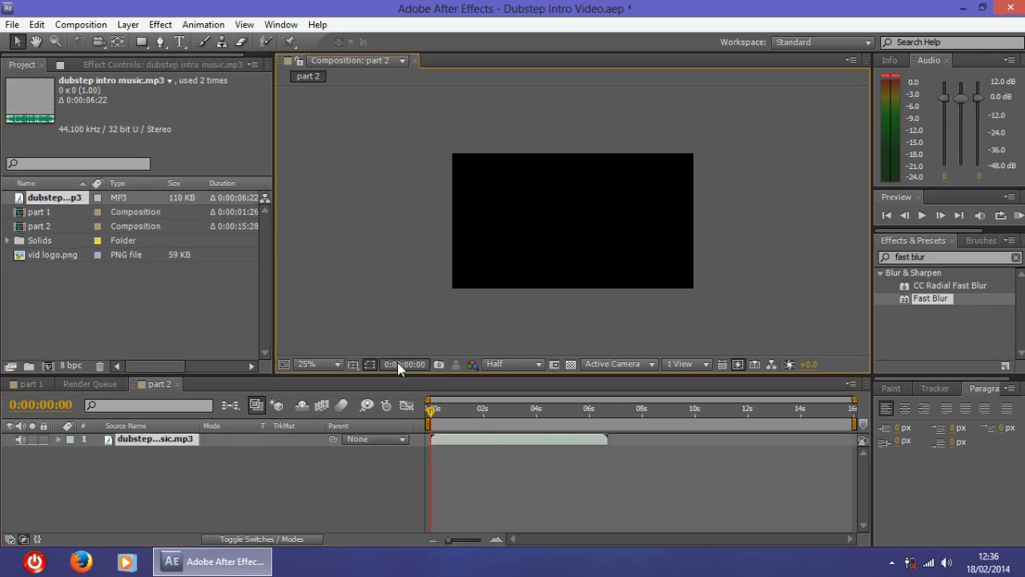
# Check the time of the last frame in the part 1 composition and return to part 2.
pyautogui.click(584, 302)
pyautogui.click(32, 385)
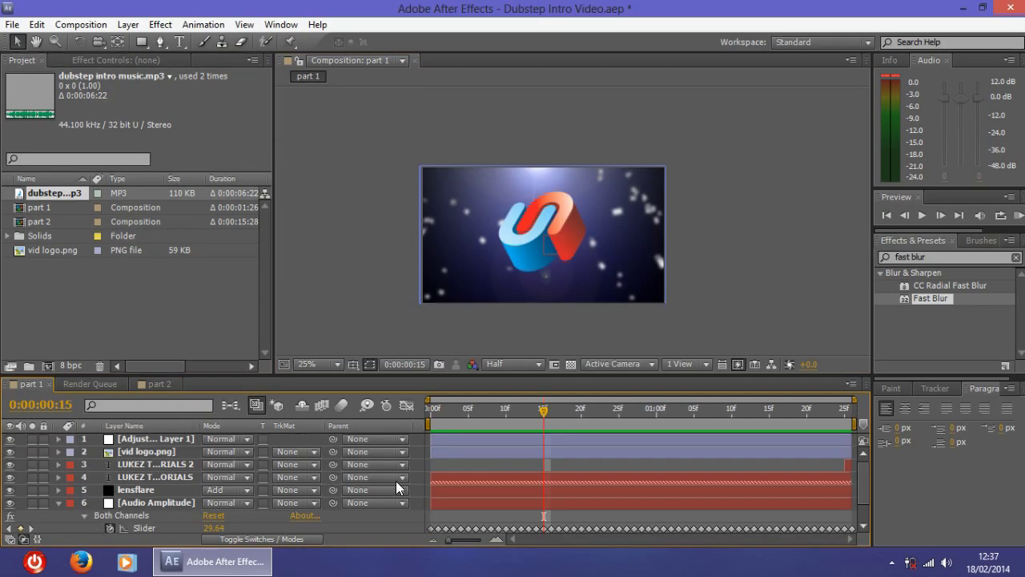
pyautogui.moveTo(538, 415); pyautogui.dragTo(857, 411)
pyautogui.scroll(3, 845, 511)
pyautogui.scroll(-3, 846, 511)
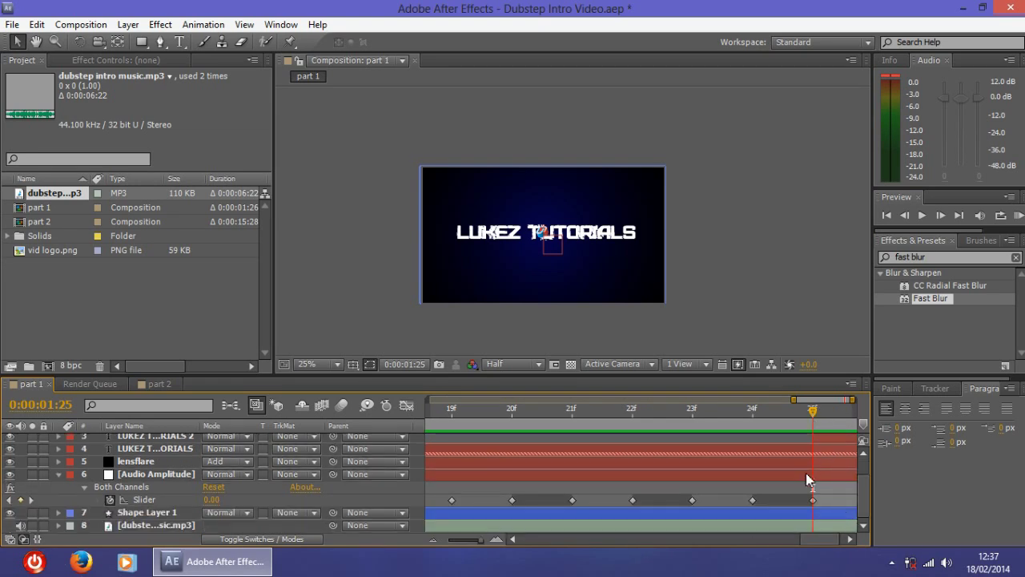
pyautogui.press(';')
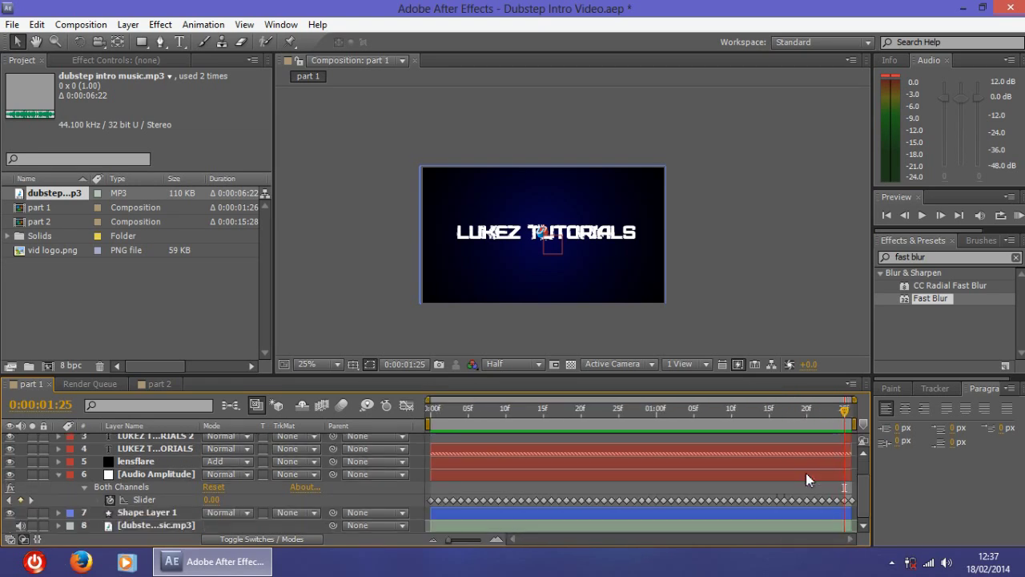
pyautogui.click(145, 384)
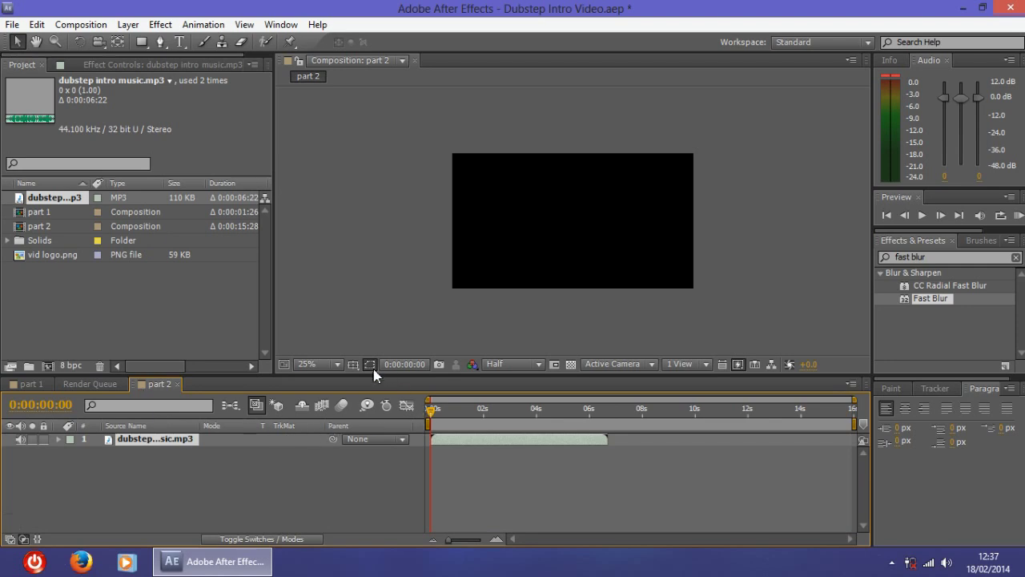
# Move the playhead of the part 2 composition to 0:00:01:26.
pyautogui.click(403, 368)
pyautogui.click(457, 260)
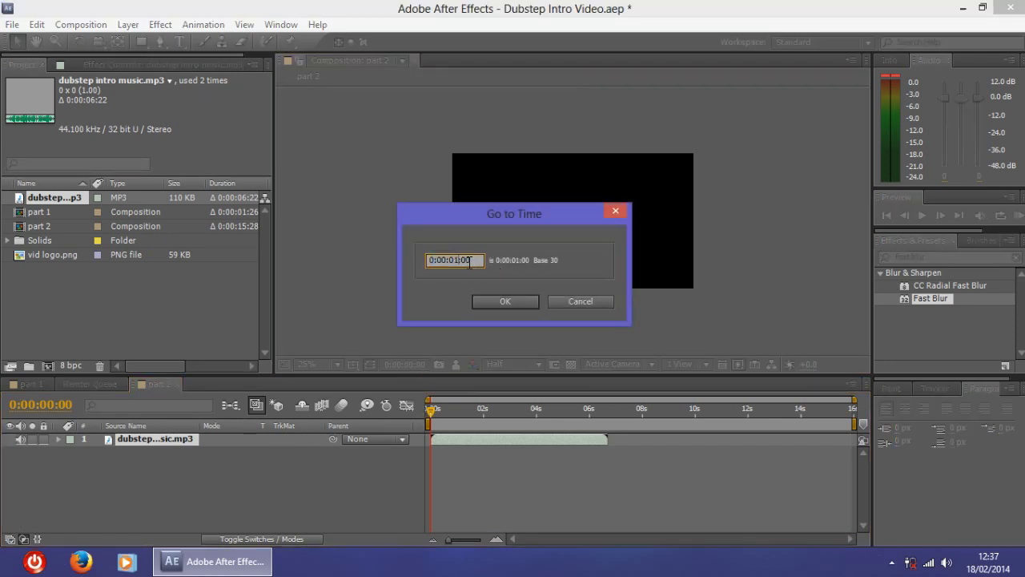
pyautogui.write('26')
pyautogui.press('Return')
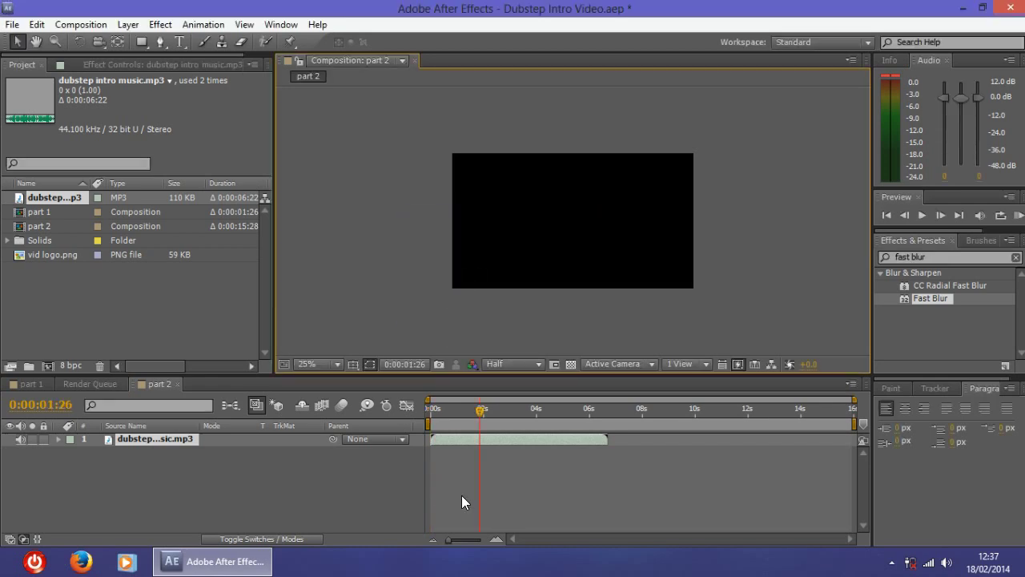
# Reveal the audio waveform of the music layer in part 2.
pyautogui.click(57, 439)
pyautogui.click(71, 452)
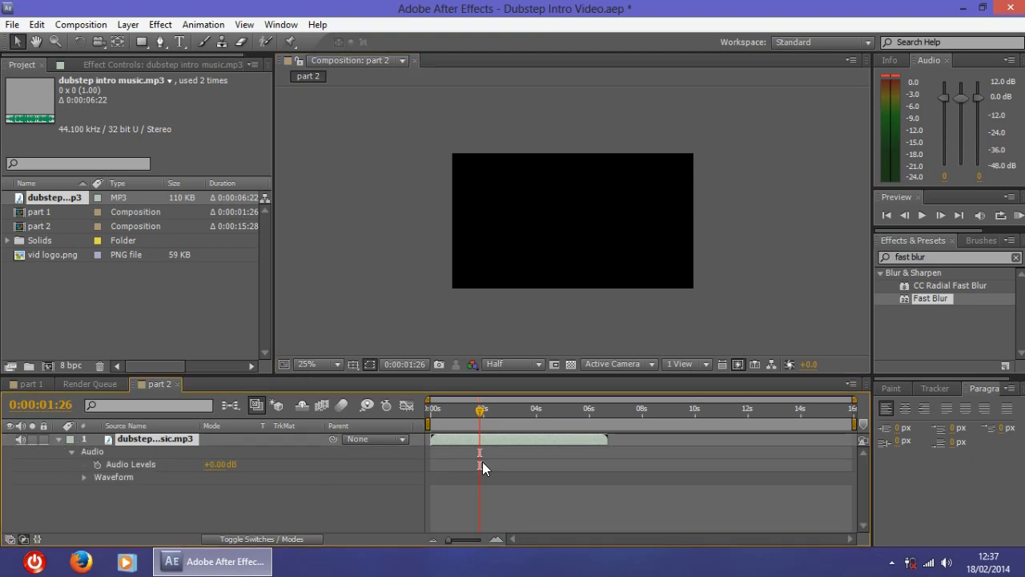
pyautogui.click(84, 479)
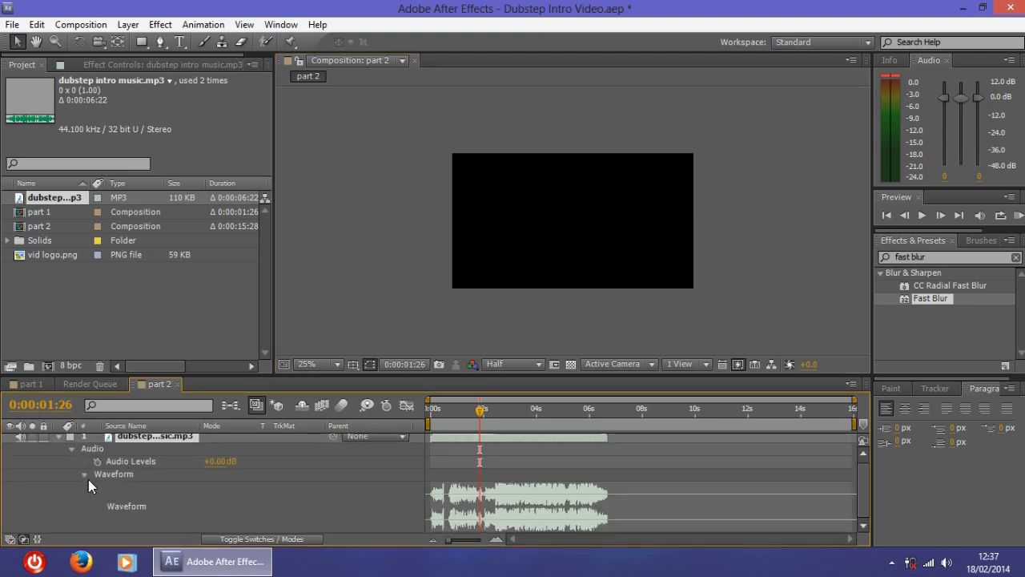
pyautogui.scroll(2, 471, 490)
pyautogui.moveTo(567, 546); pyautogui.dragTo(547, 547)
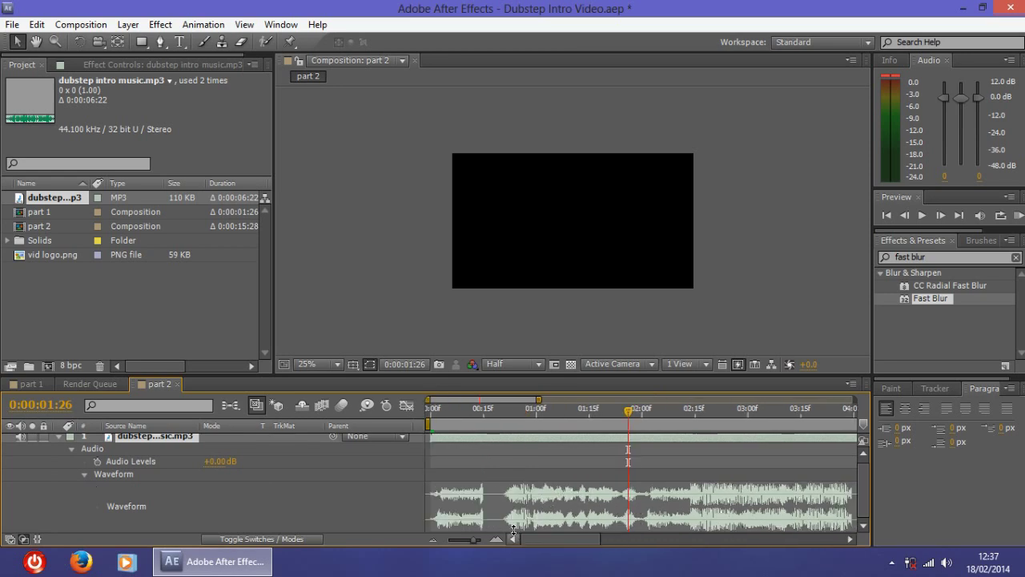
# Trim the start of the music layer to 0:00:00:20, just before the sound resumes after the silent gap.
pyautogui.moveTo(630, 411); pyautogui.dragTo(577, 412)
pyautogui.scroll(3, 489, 509)
pyautogui.scroll(-4, 509, 489)
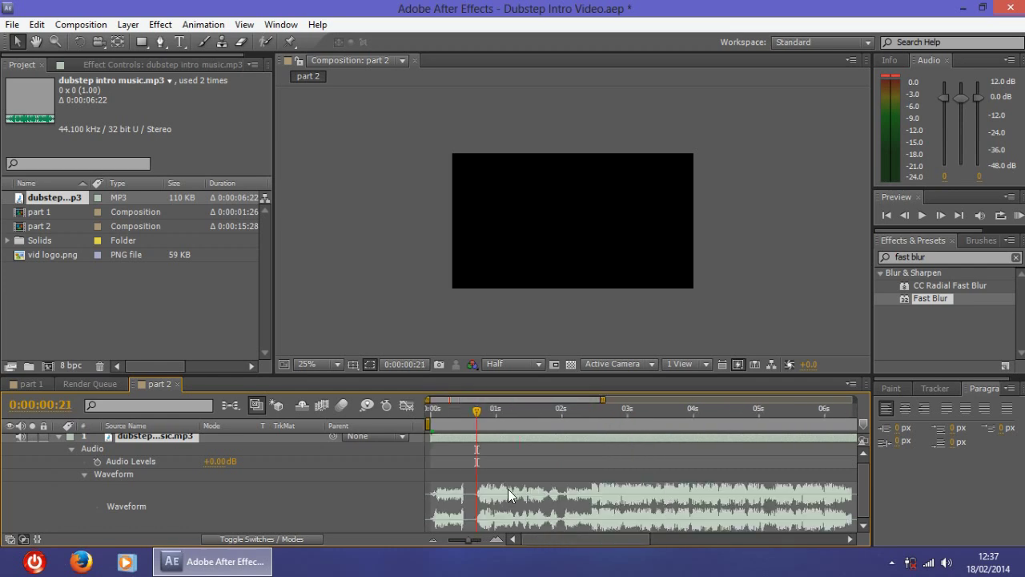
pyautogui.moveTo(431, 437); pyautogui.dragTo(567, 438)
pyautogui.scroll(4, 470, 443)
pyautogui.scroll(1, 575, 471)
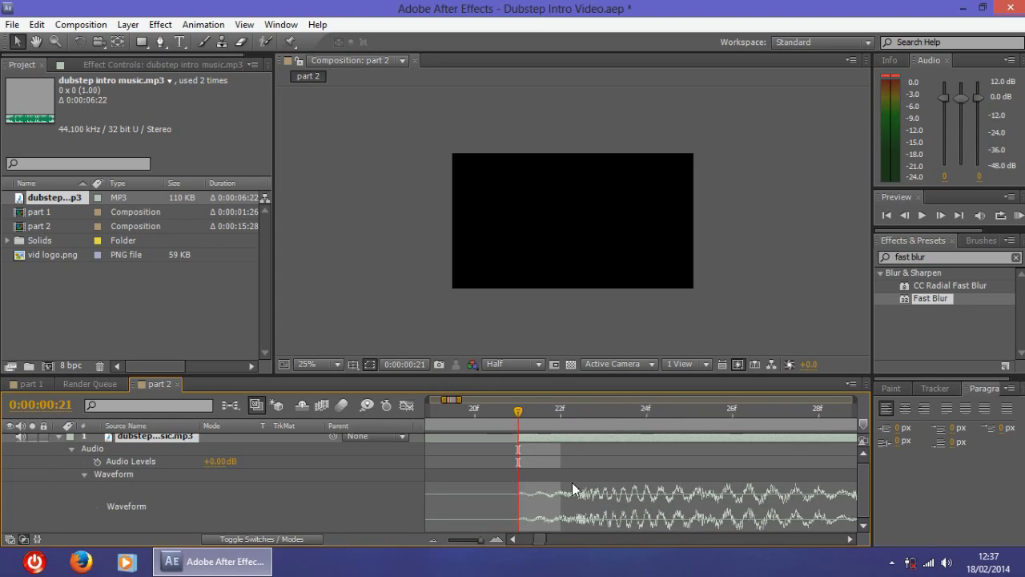
pyautogui.click(492, 410)
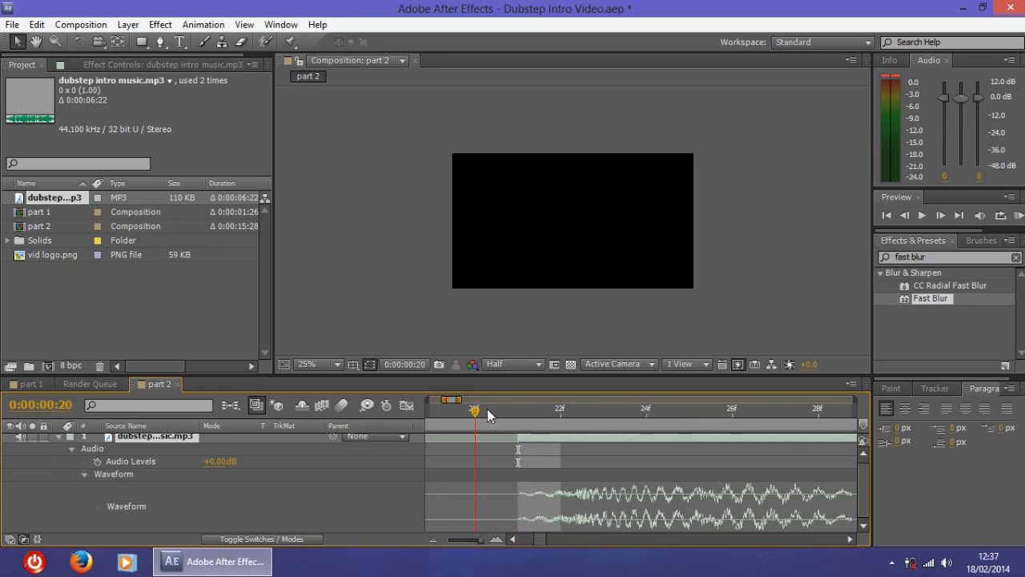
pyautogui.moveTo(515, 438); pyautogui.dragTo(479, 439)
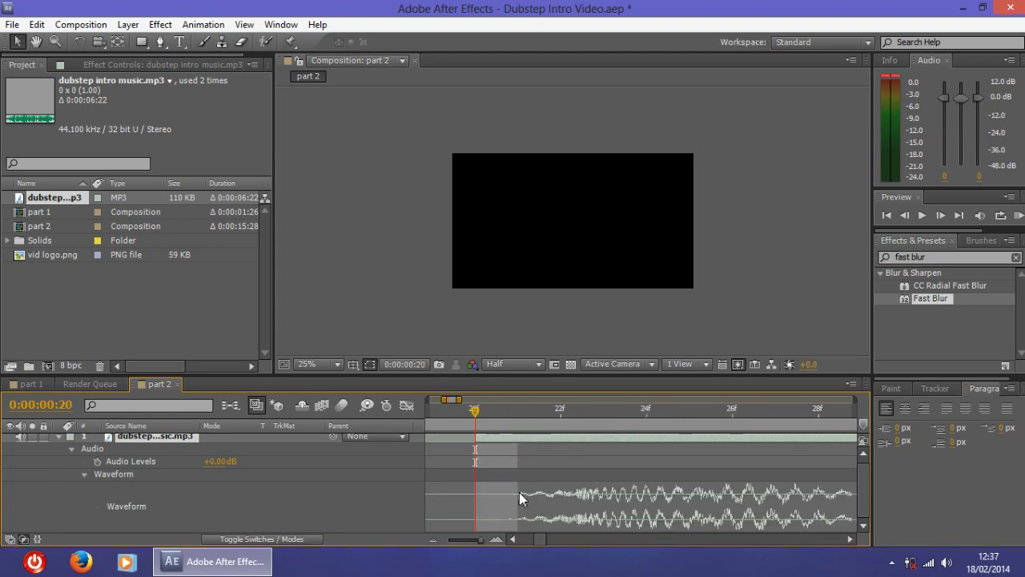
# Move the trimmed music layer to the beginning of the composition and fine-tune its start to where the sound begins.
pyautogui.scroll(-5, 517, 491)
pyautogui.scroll(4, 426, 448)
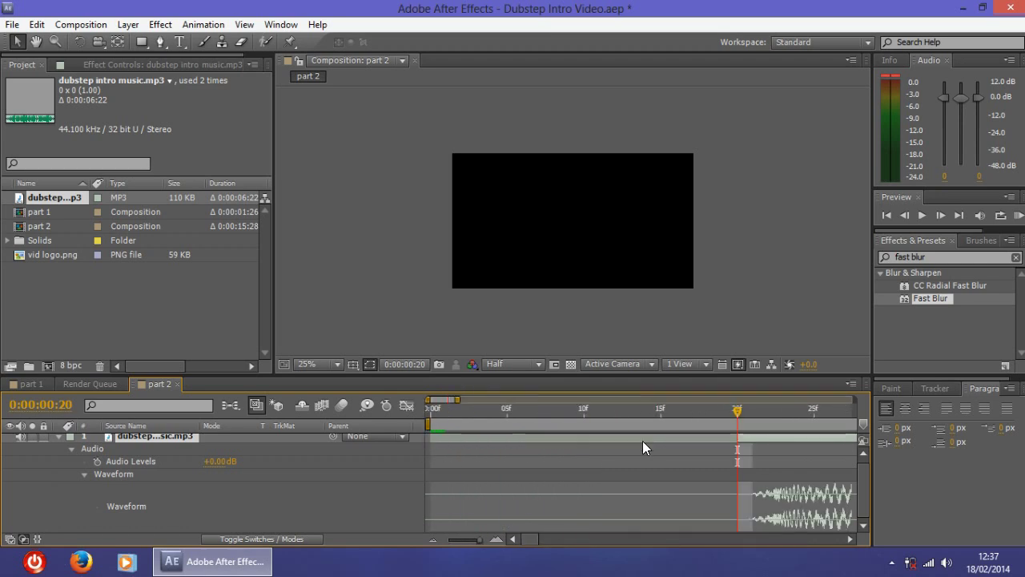
pyautogui.moveTo(773, 442); pyautogui.dragTo(556, 453)
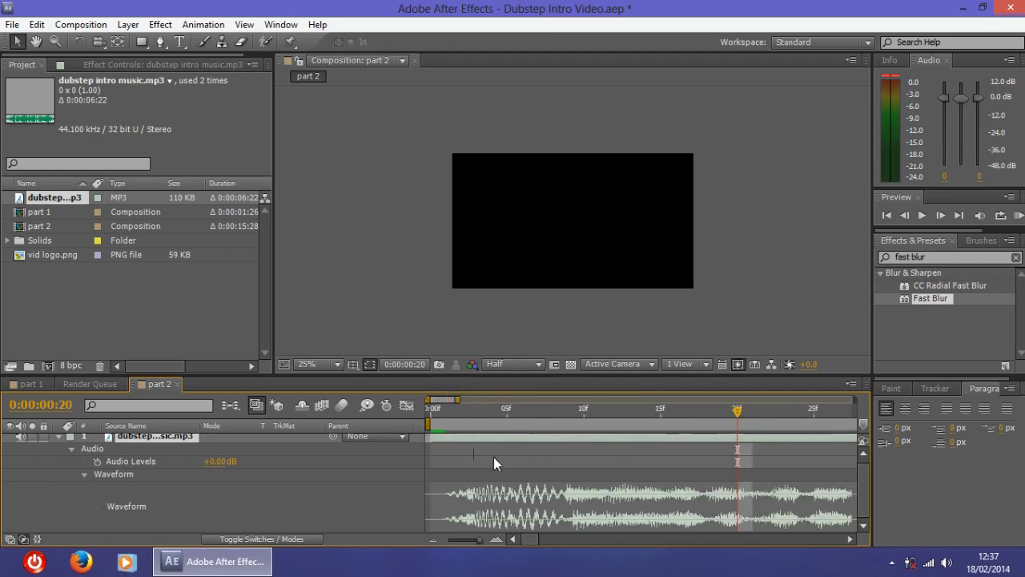
pyautogui.scroll(-4, 513, 465)
pyautogui.scroll(5, 429, 499)
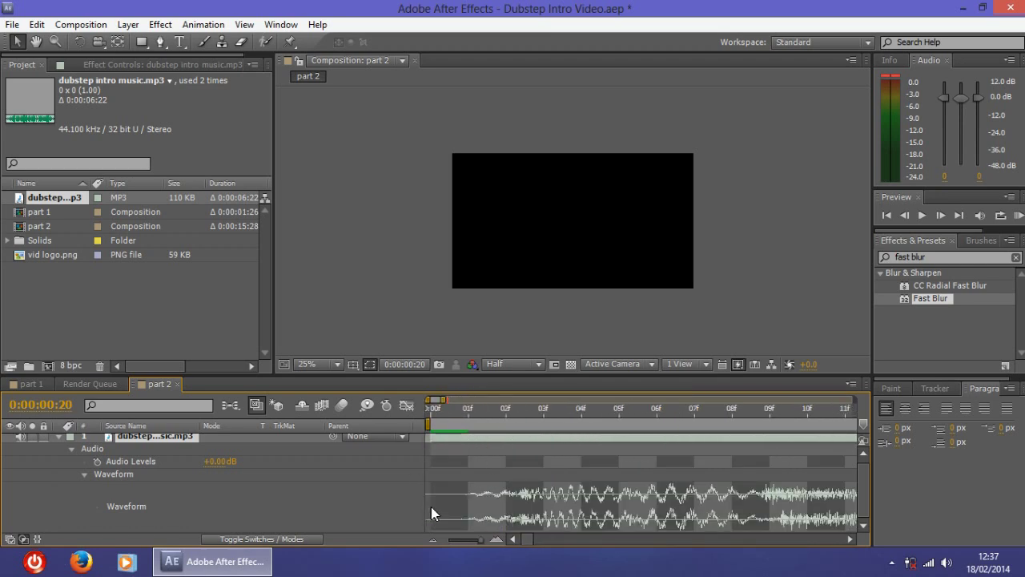
pyautogui.moveTo(429, 436); pyautogui.dragTo(466, 440)
pyautogui.scroll(-4, 544, 464)
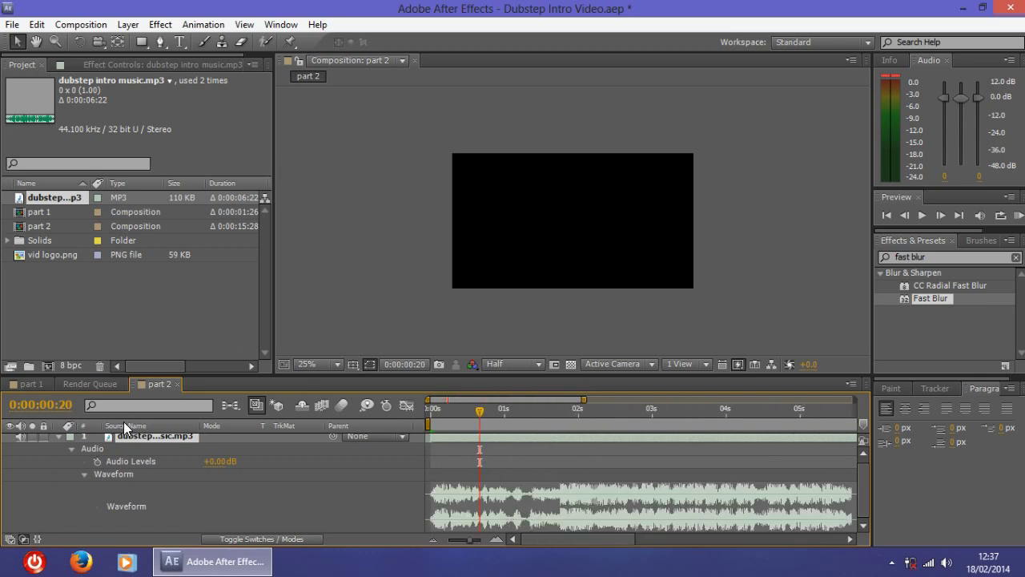
# Examine the music layer's waveform in the part 1 composition, collapse it and return to part 2.
pyautogui.click(34, 386)
pyautogui.scroll(-2, 453, 515)
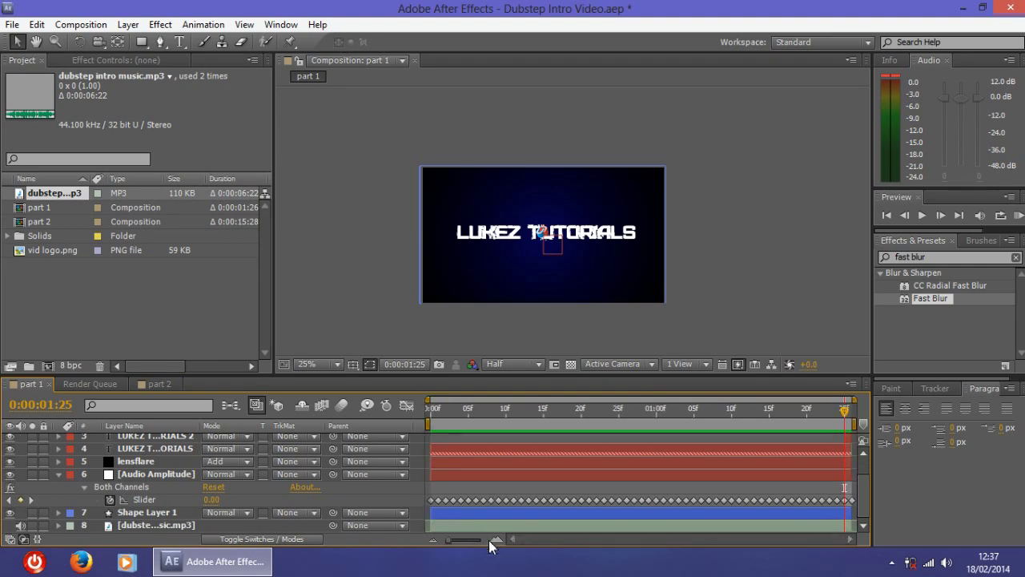
pyautogui.click(58, 524)
pyautogui.click(85, 525)
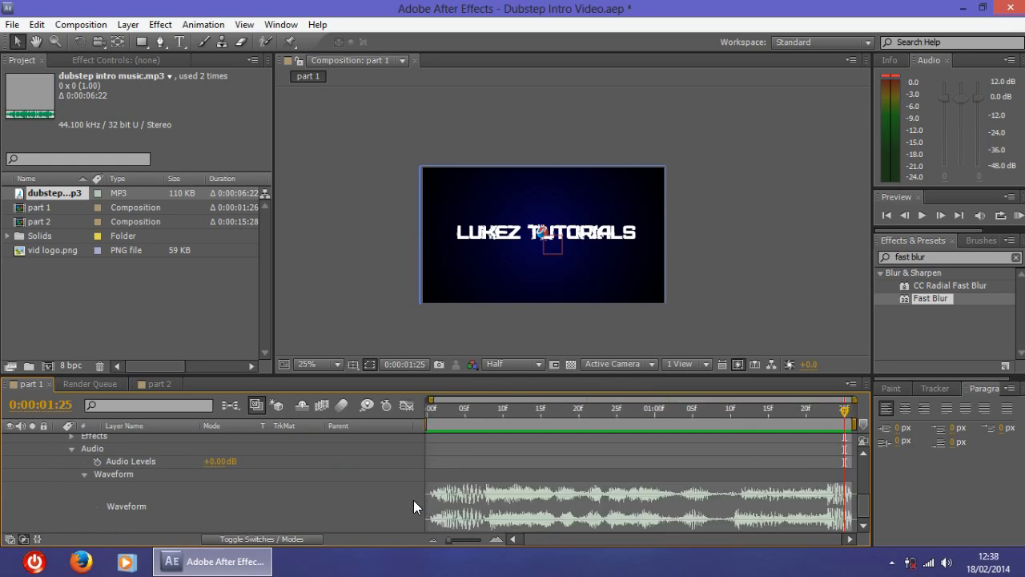
pyautogui.click(70, 449)
pyautogui.click(58, 499)
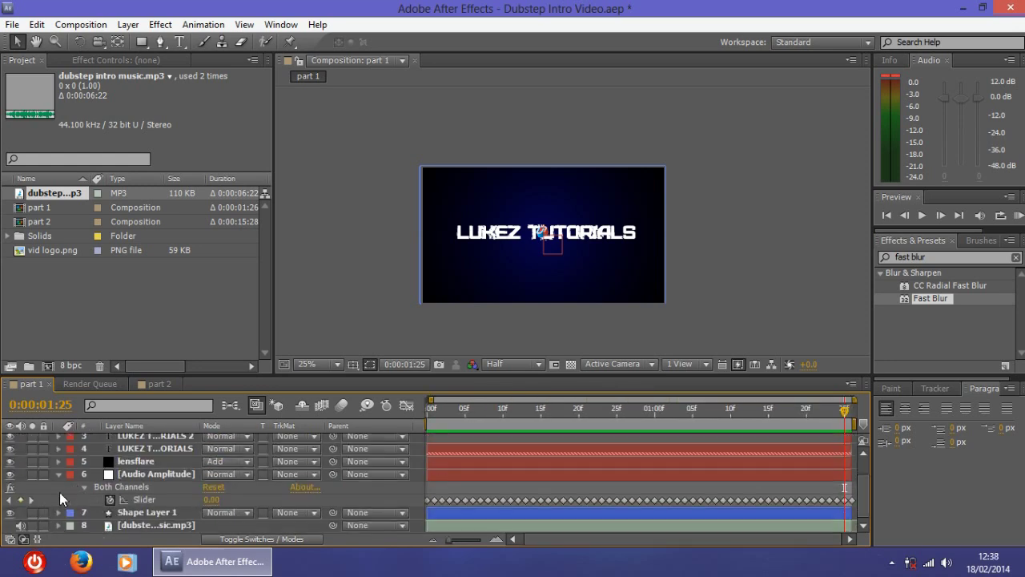
pyautogui.click(141, 385)
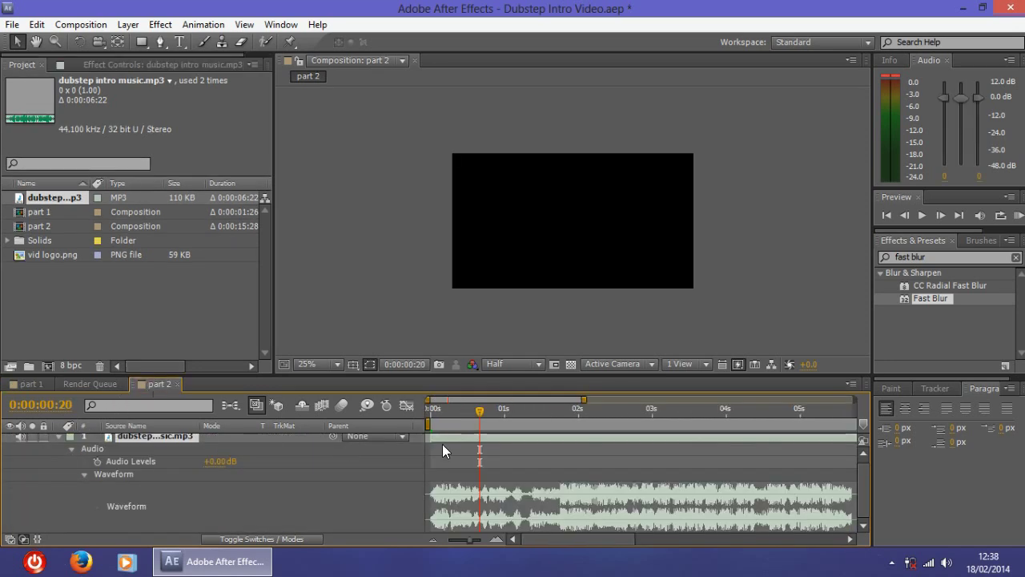
# Split the part 2 music layer at 0:00:01:26 and delete the segment before the split.
pyautogui.click(395, 365)
pyautogui.click(458, 258)
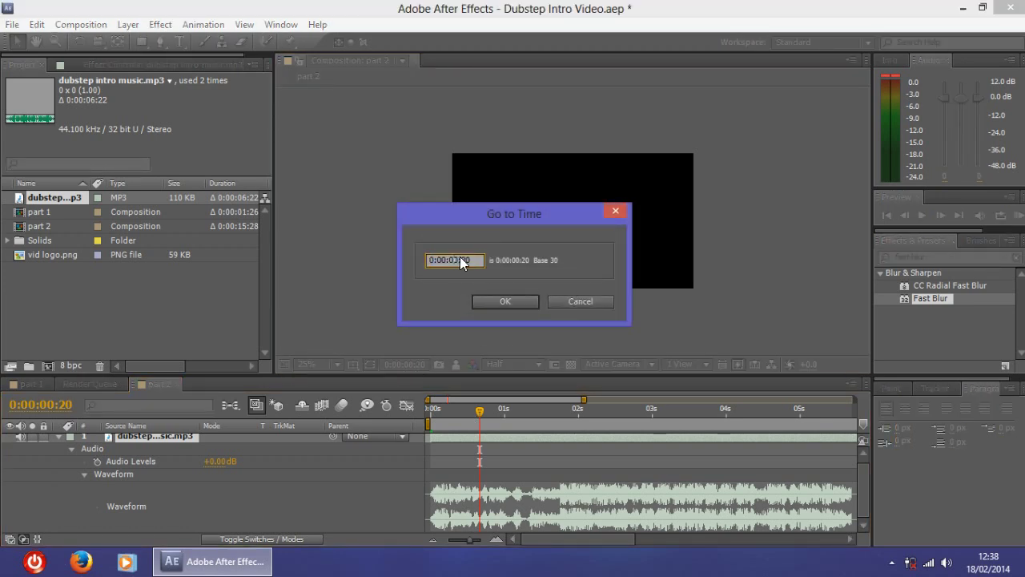
pyautogui.press('BackSpace')
pyautogui.write('1')
pyautogui.click(476, 261)
pyautogui.press('BackSpace')
pyautogui.write('6')
pyautogui.click(509, 298)
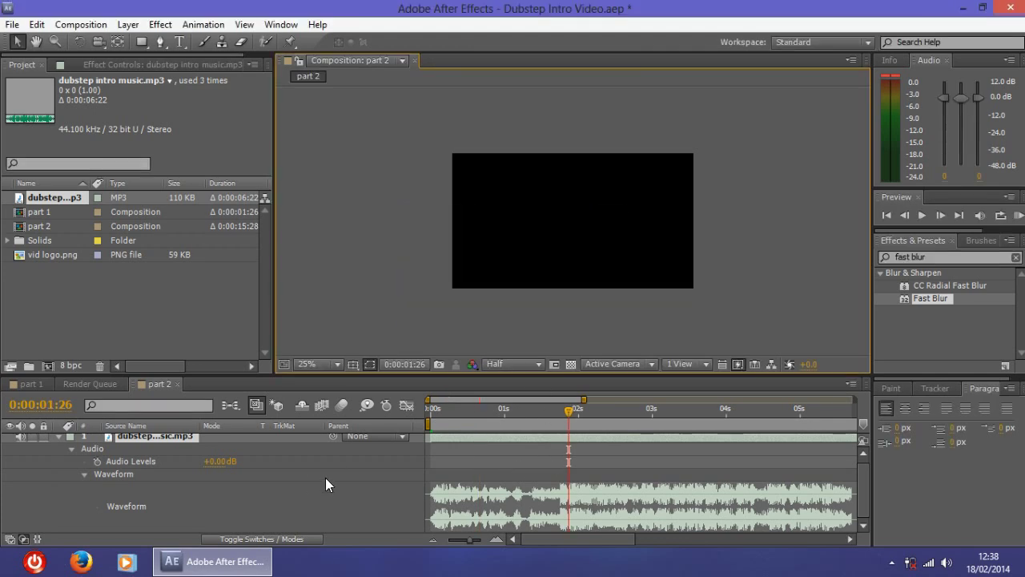
pyautogui.hotkey('ctrl', 'shift', 'd')
pyautogui.click(150, 450)
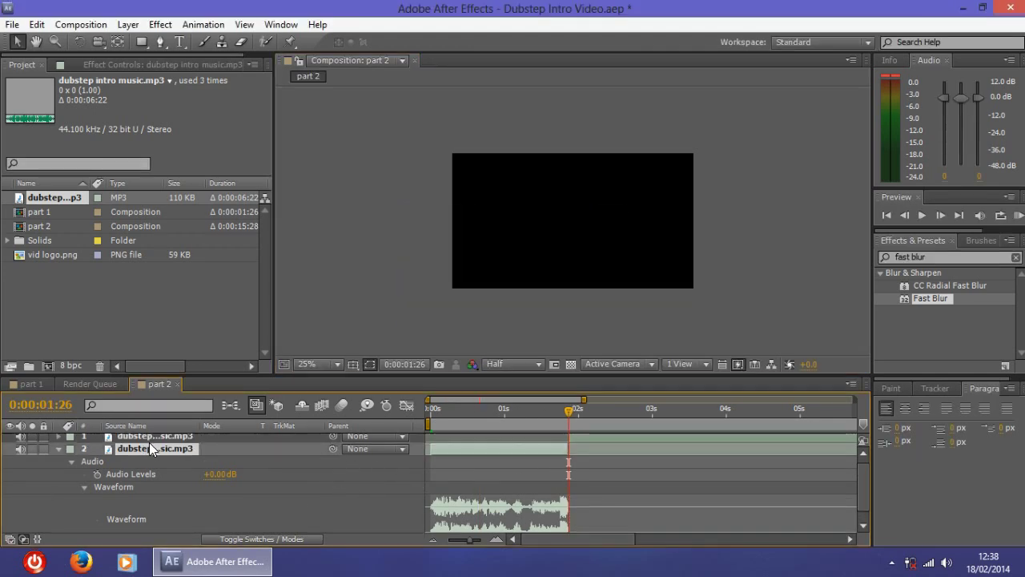
pyautogui.press('Delete')
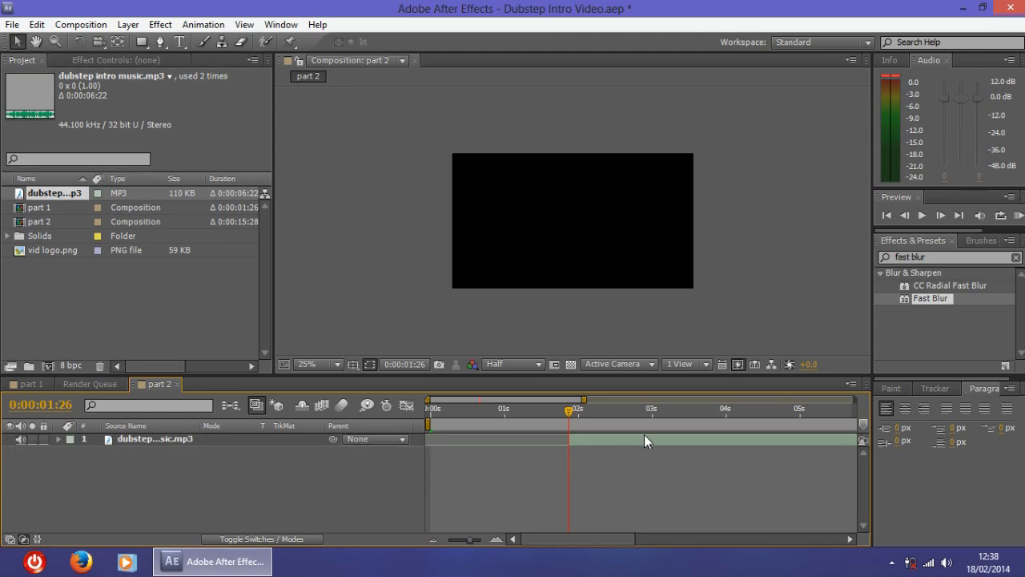
# Move the remaining music segment so that it starts at the beginning of the part 2 composition.
pyautogui.moveTo(644, 434); pyautogui.dragTo(398, 418)
pyautogui.scroll(3, 425, 447)
pyautogui.scroll(-5, 452, 456)
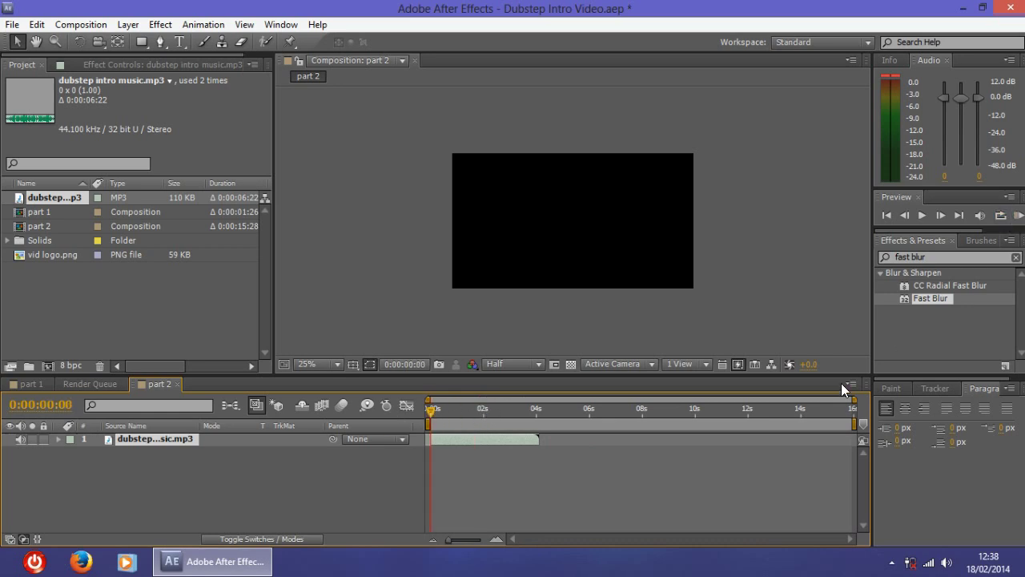
# Shorten the work area to about 0:00:07:10, trim the part 2 composition to it and preview the music.
pyautogui.moveTo(854, 425); pyautogui.dragTo(627, 425)
pyautogui.rightClick(626, 426)
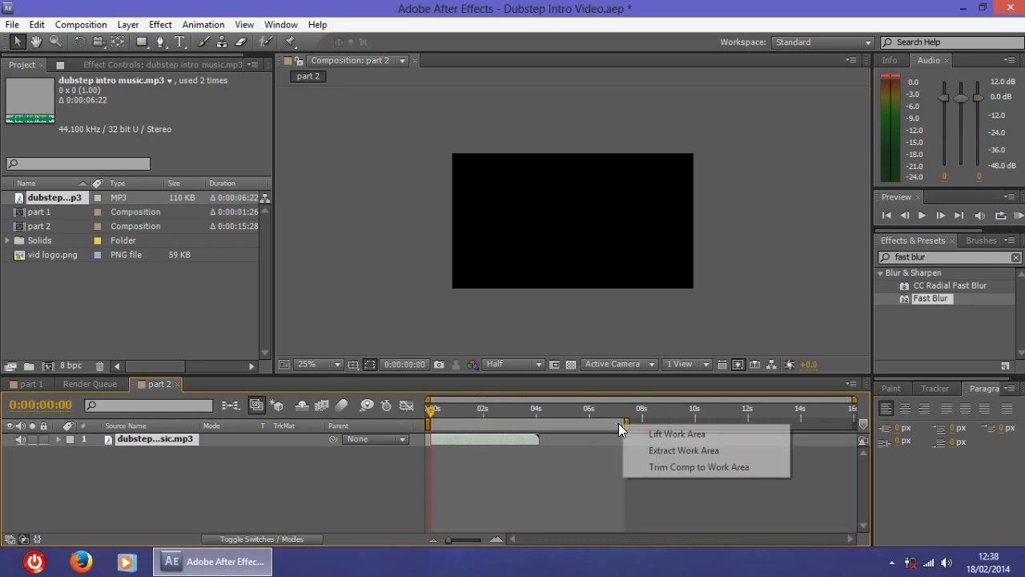
pyautogui.click(656, 464)
pyautogui.click(1017, 216)
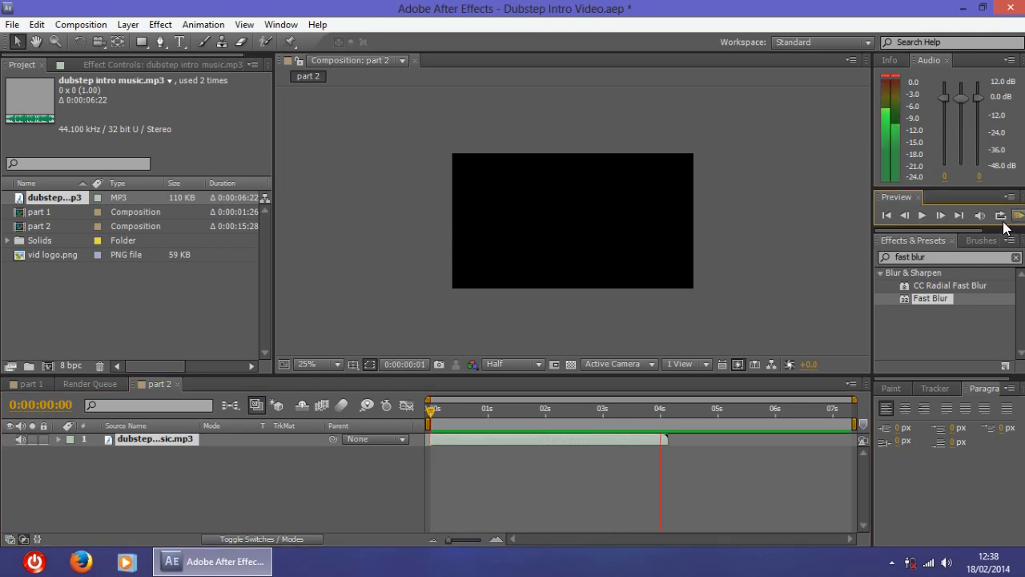
pyautogui.press('space')
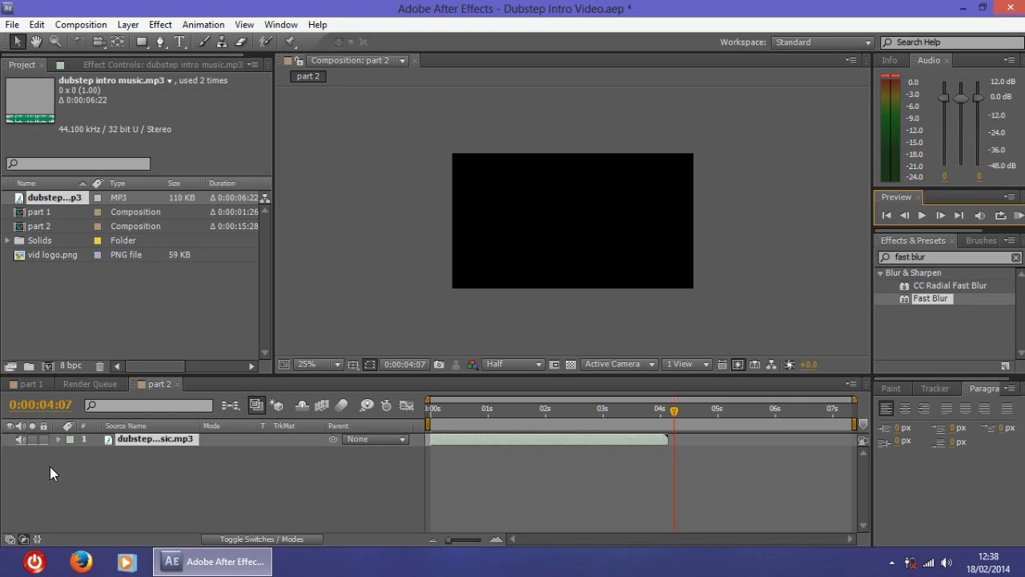
pyautogui.click(26, 384)
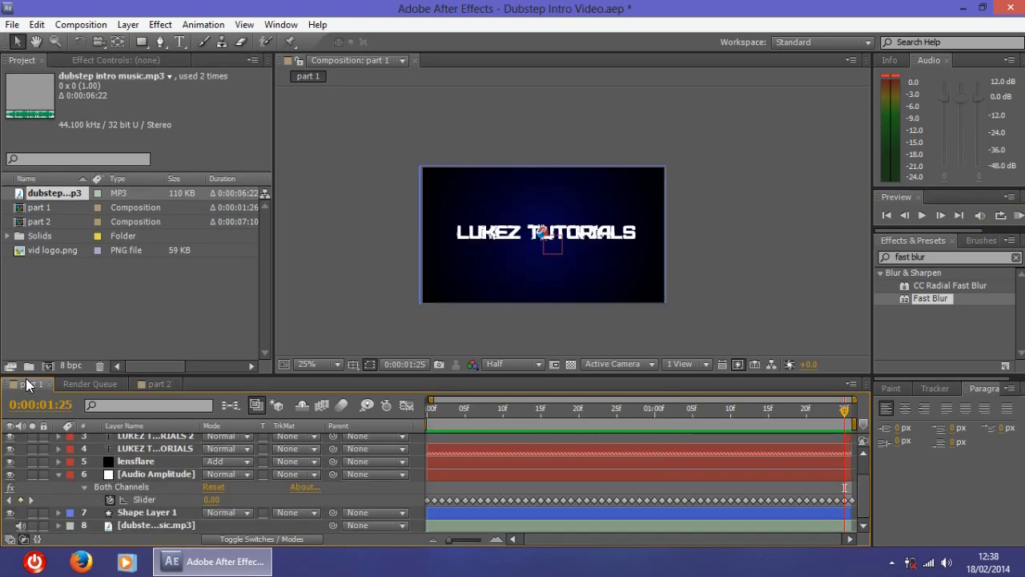
pyautogui.click(157, 384)
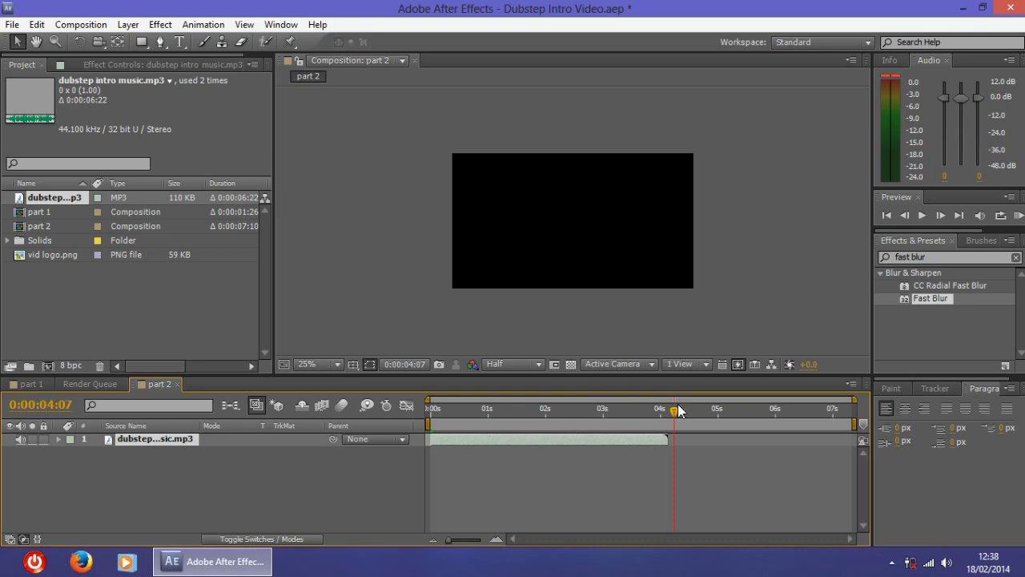
# Return to the start of part 2 and apply the Bass & Treble effect to the dubstep music layer.
pyautogui.moveTo(678, 408); pyautogui.dragTo(380, 411)
pyautogui.click(980, 257)
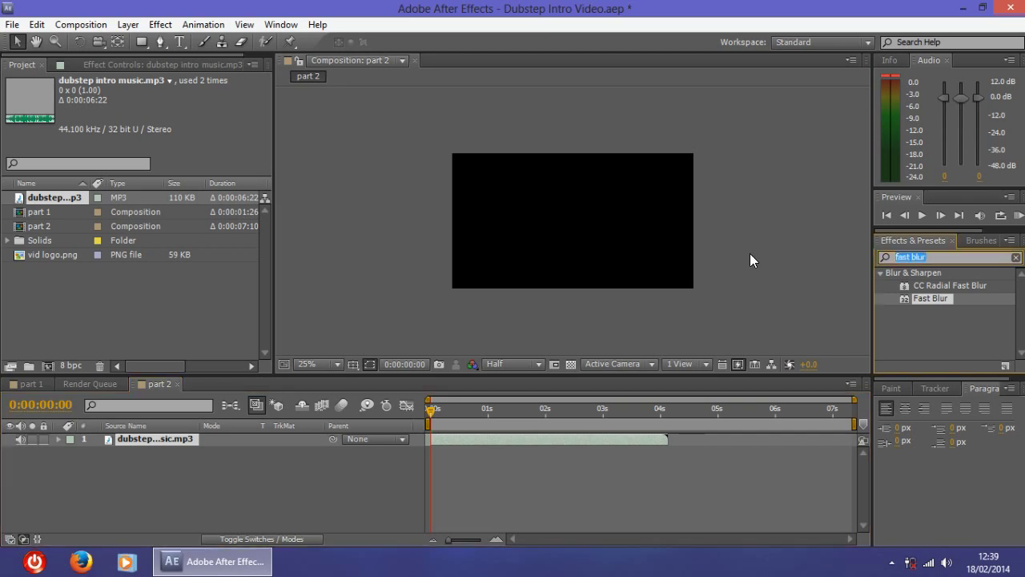
pyautogui.write('bass')
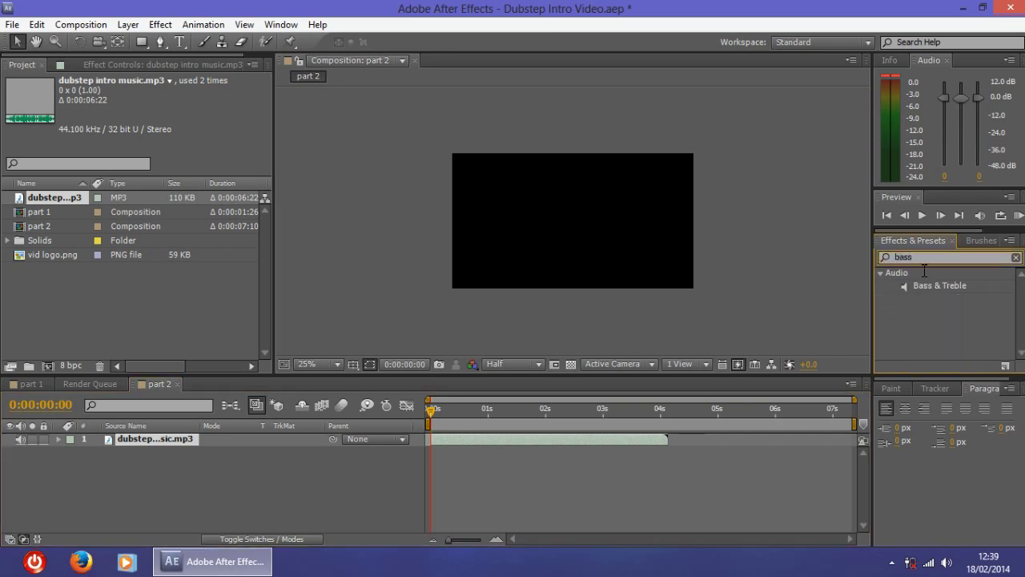
pyautogui.moveTo(939, 286); pyautogui.dragTo(167, 438)
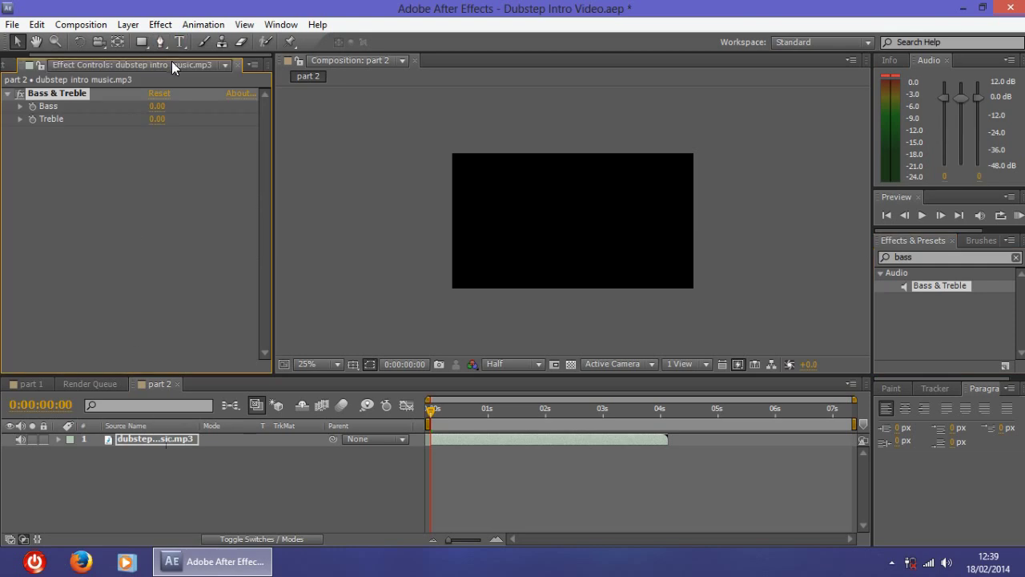
# Set the music layer's Bass to 100 and Treble to -100.
pyautogui.click(157, 106)
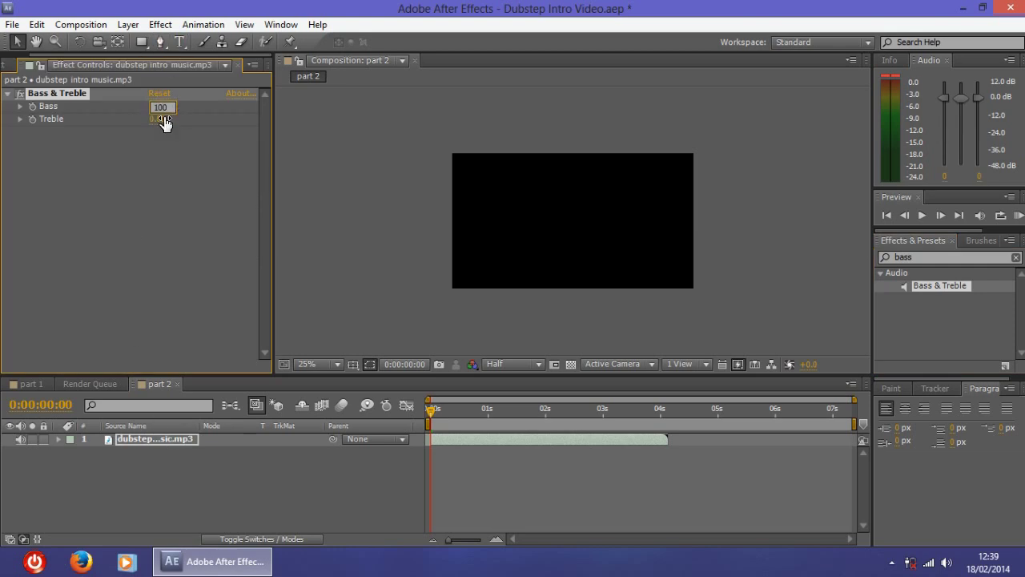
pyautogui.click(163, 119)
pyautogui.write('-100')
pyautogui.press('Return')
pyautogui.click(163, 469)
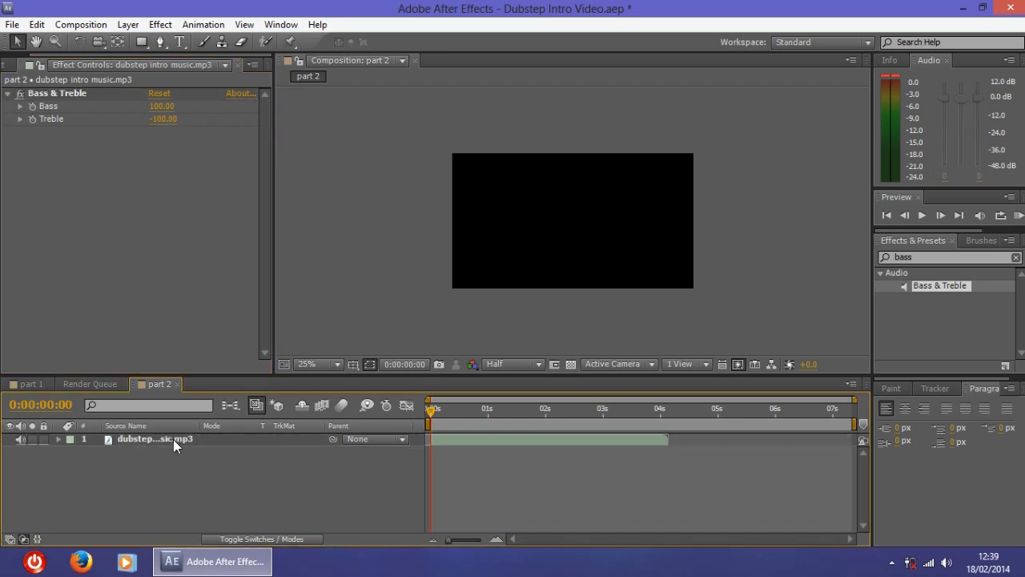
# Convert the part 2 music layer's audio to keyframes.
pyautogui.click(160, 437)
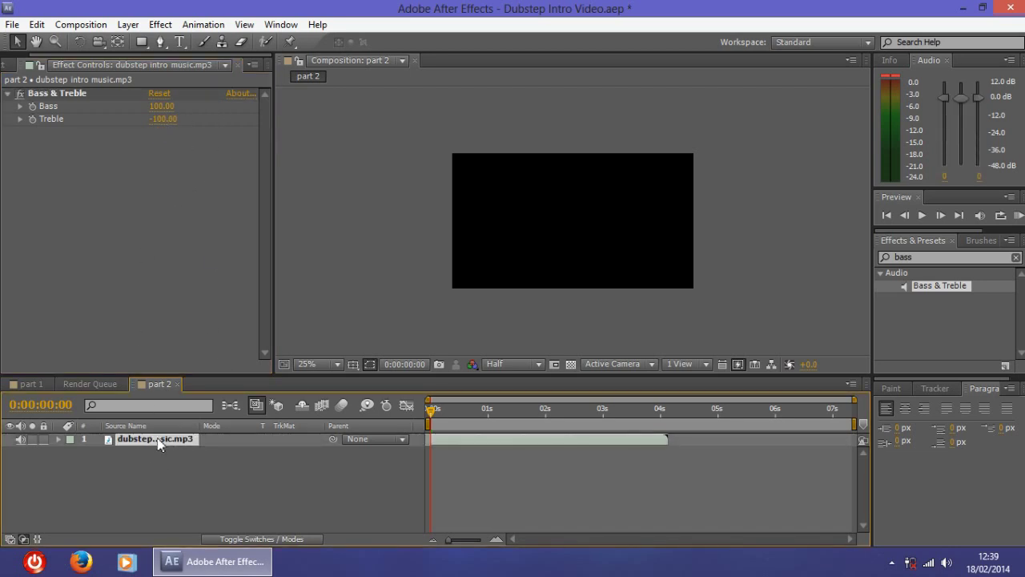
pyautogui.click(200, 29)
pyautogui.moveTo(355, 181)
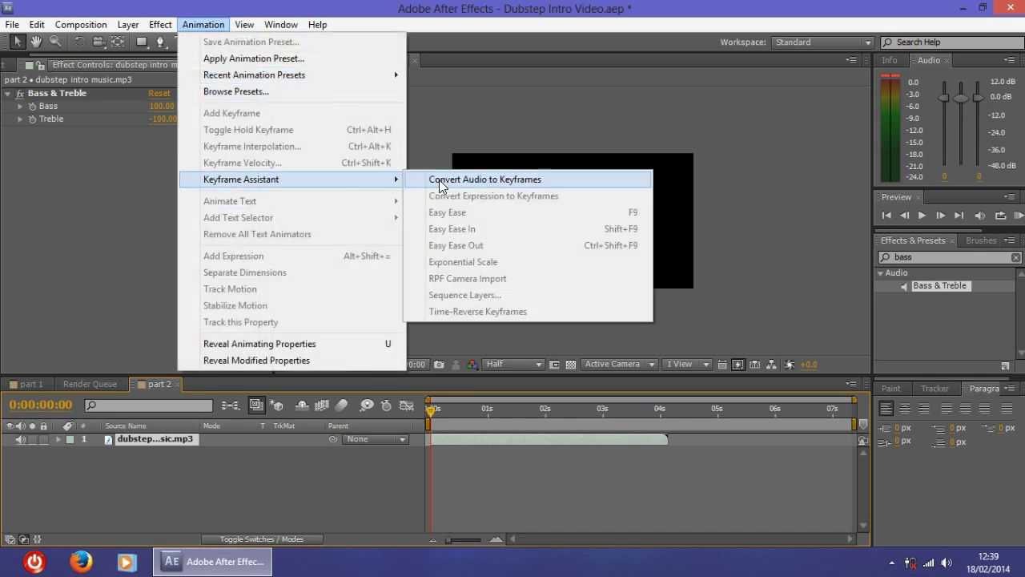
pyautogui.click(492, 178)
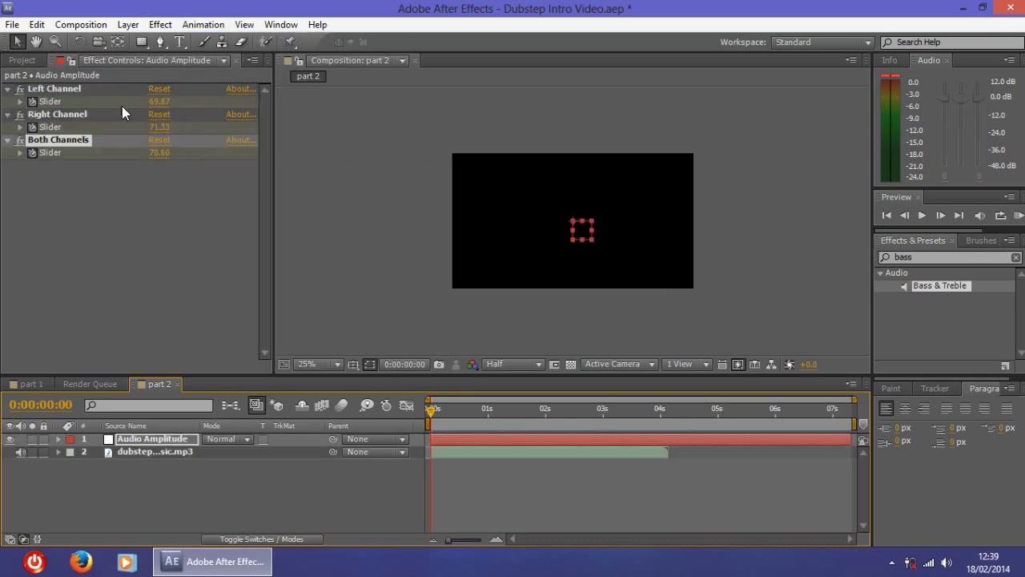
# Delete the Left Channel and Right Channel effects from the Audio Amplitude layer.
pyautogui.click(46, 88)
pyautogui.keyDown('ctrl'); pyautogui.click(59, 113); pyautogui.keyUp('ctrl')
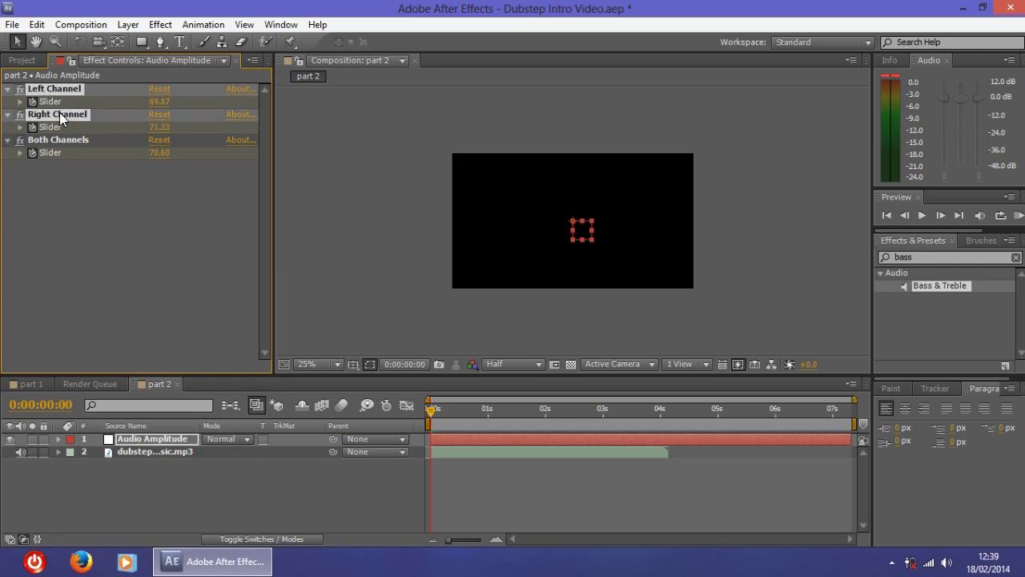
pyautogui.press('Delete')
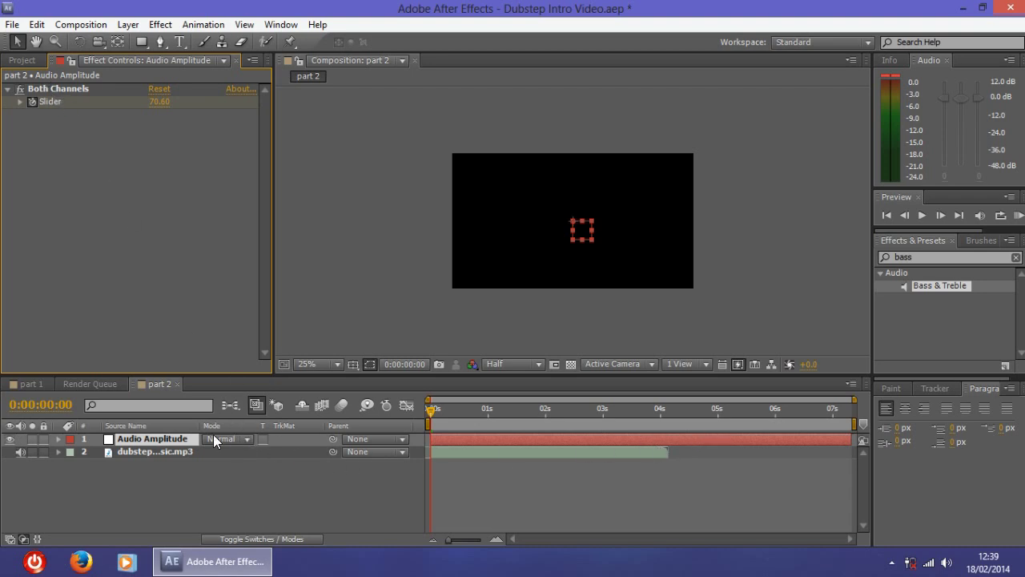
pyautogui.click(115, 474)
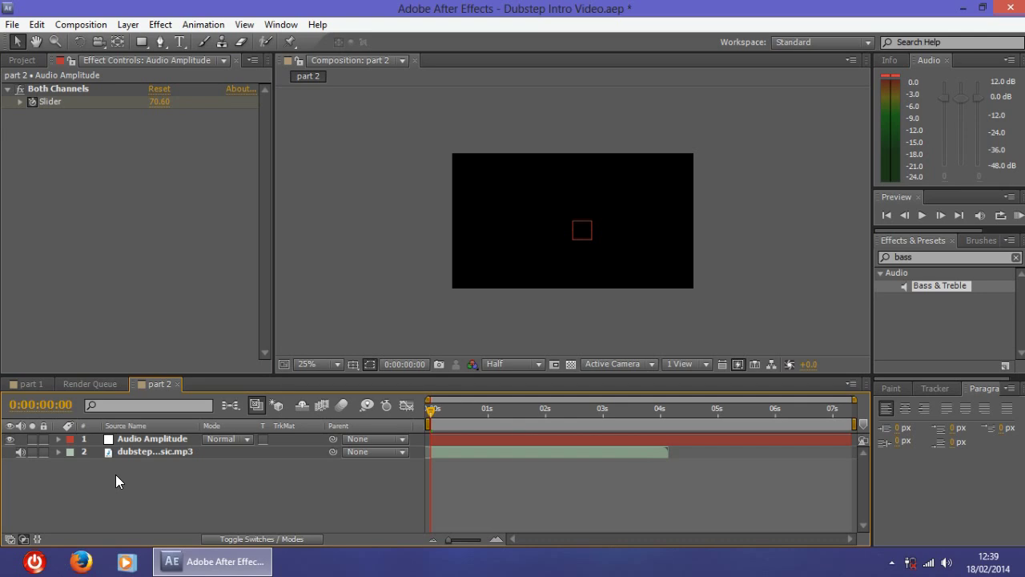
# Open the part 1 composition and duplicate the LUKEZ TUTORIALS 2 text layer.
pyautogui.click(23, 60)
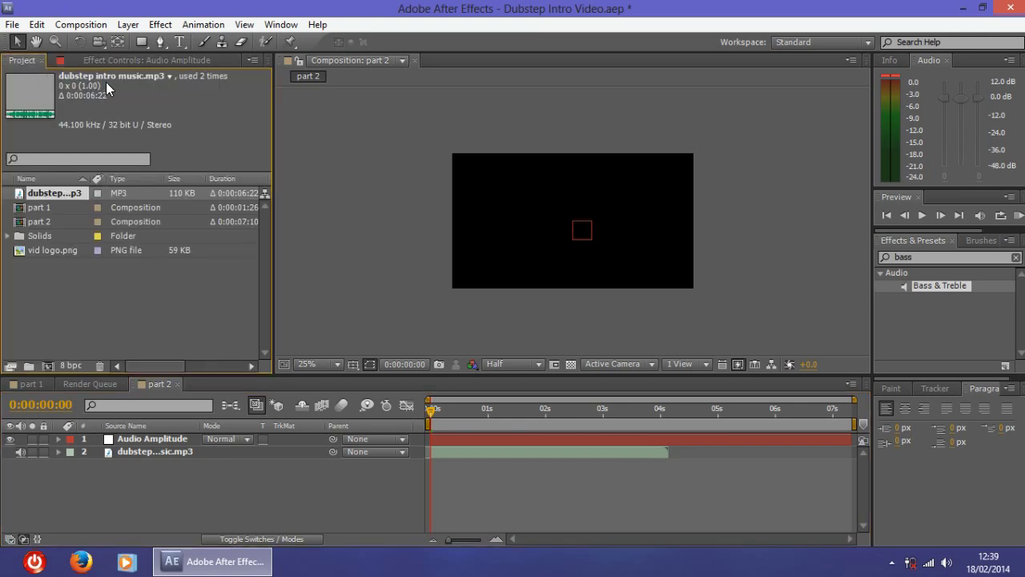
pyautogui.click(37, 209)
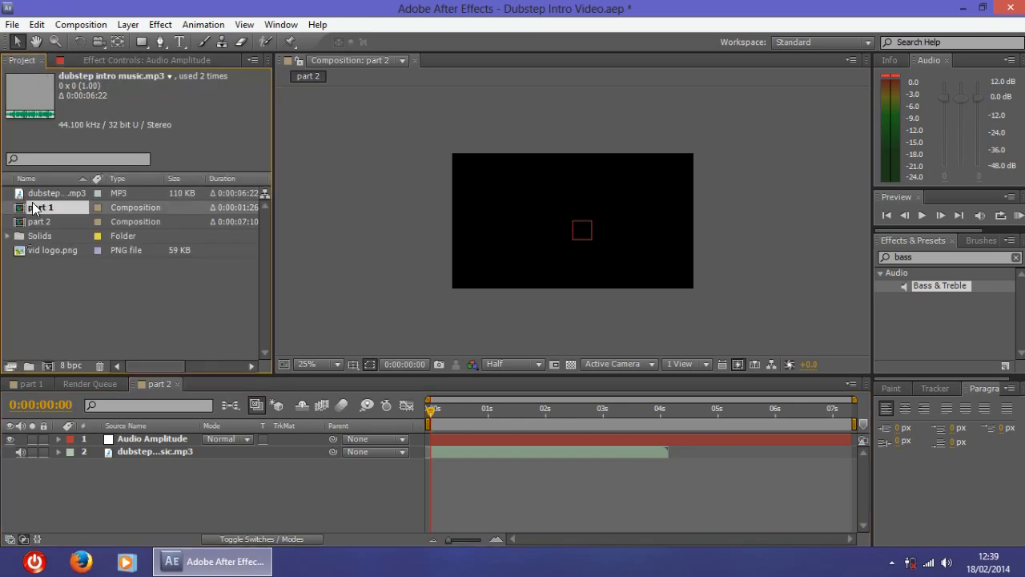
pyautogui.click(45, 221)
pyautogui.doubleClick(38, 208)
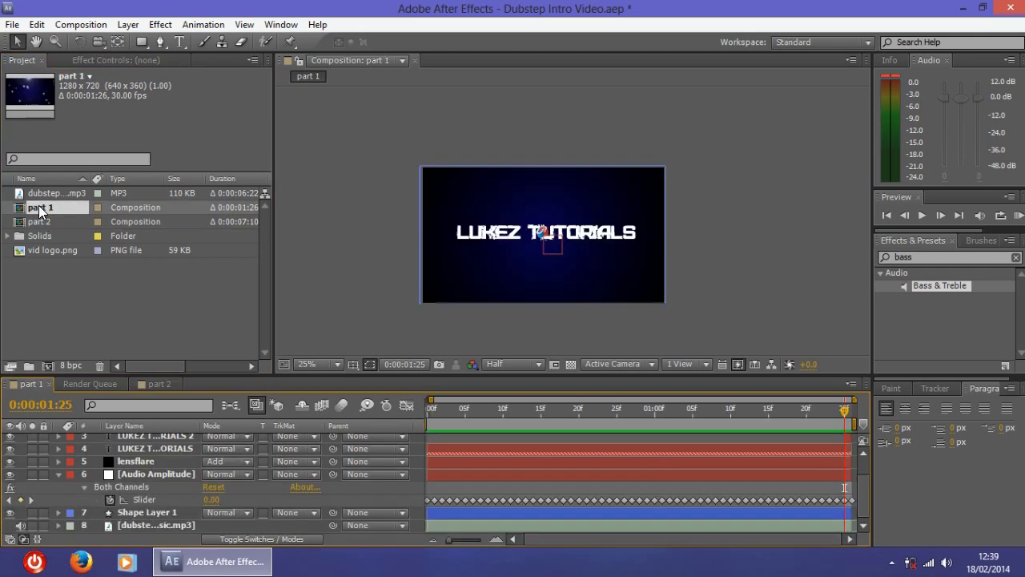
pyautogui.scroll(1, 177, 467)
pyautogui.click(158, 467)
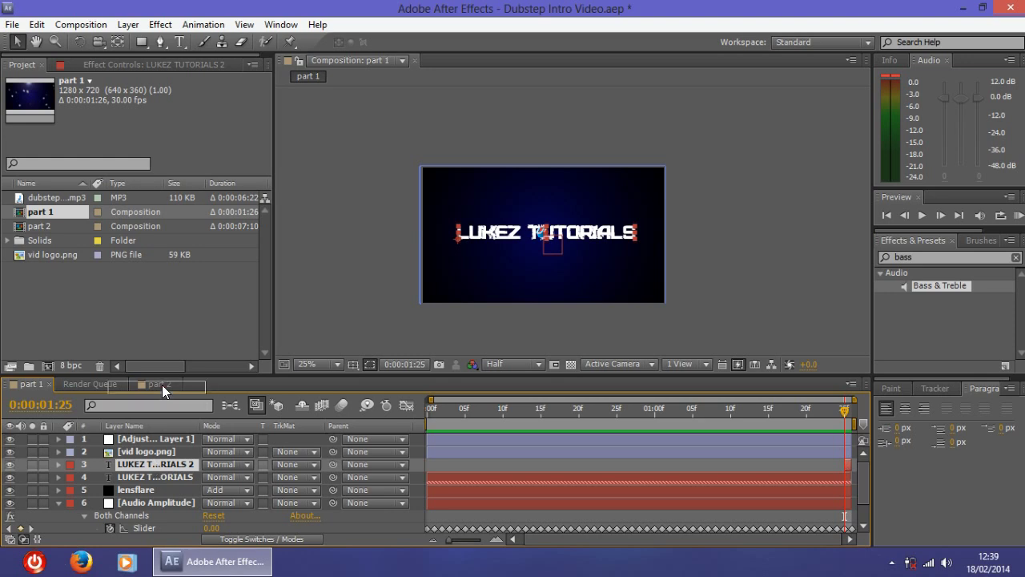
pyautogui.press('Return')
pyautogui.moveTo(153, 467); pyautogui.dragTo(153, 460)
pyautogui.hotkey('ctrl', 'd')
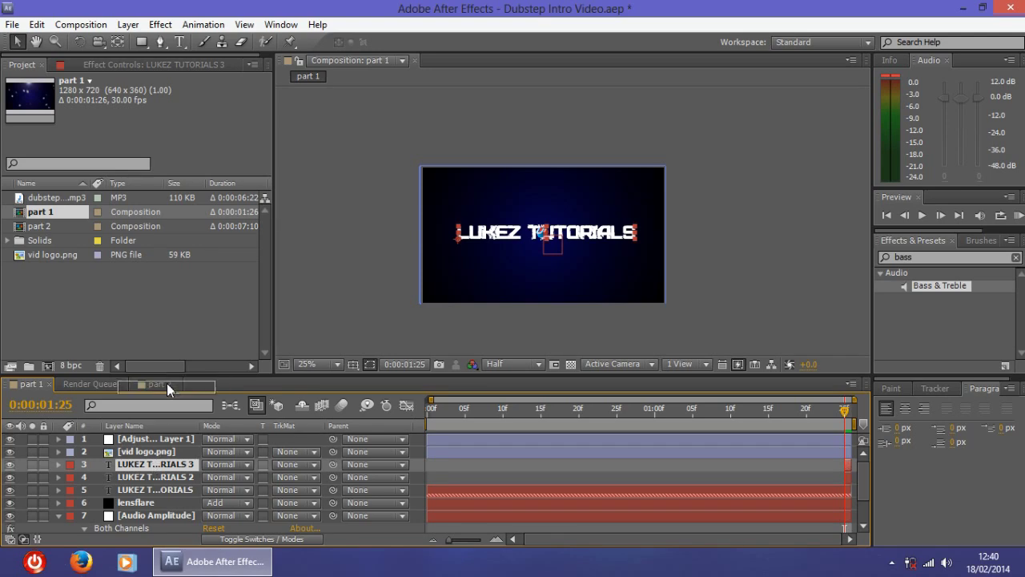
# Cut the duplicated LUKEZ TUTORIALS 3 text layer from part 1 and paste it into the part 2 composition.
pyautogui.click(140, 384)
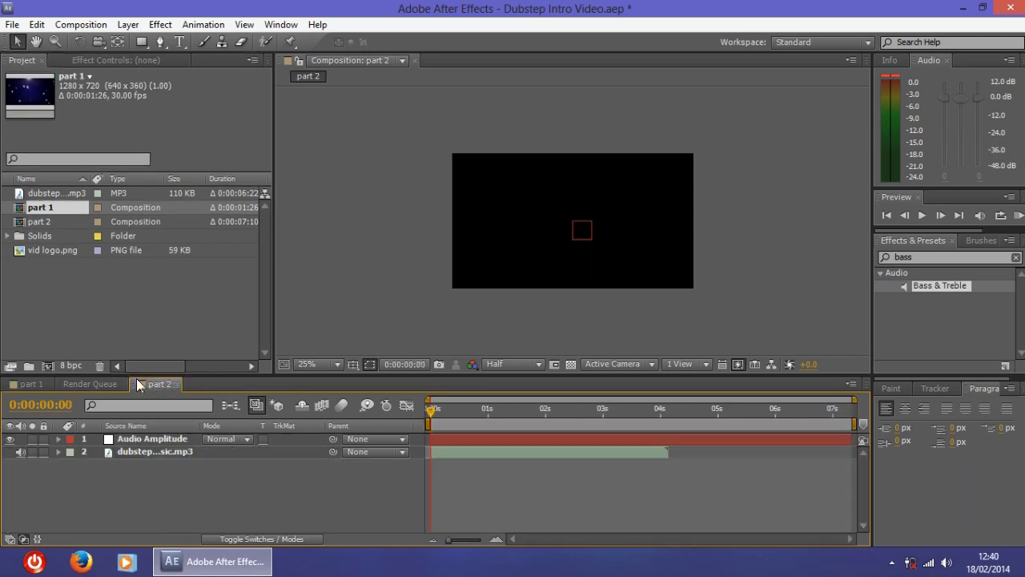
pyautogui.click(30, 384)
pyautogui.rightClick(143, 470)
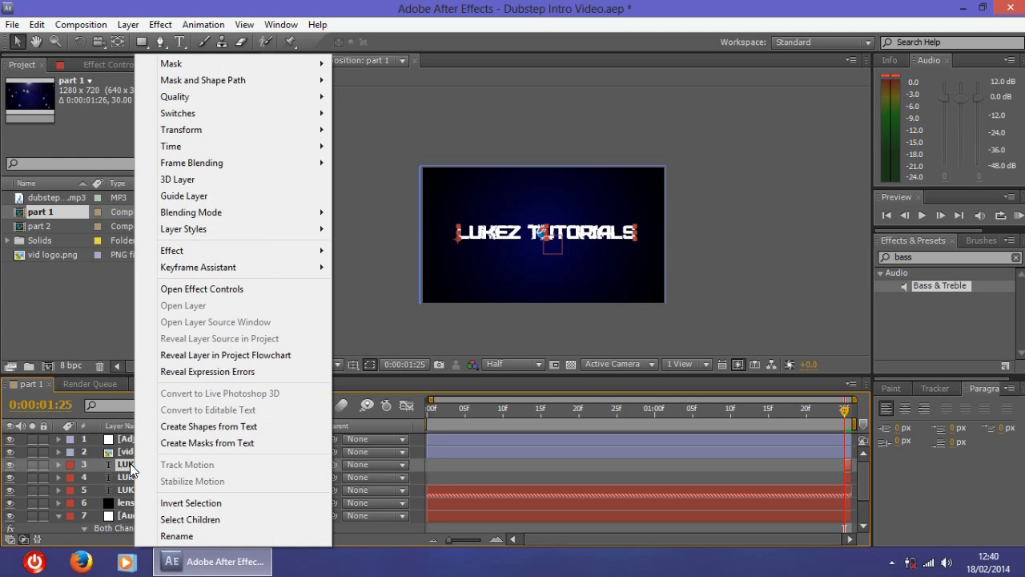
pyautogui.click(625, 234)
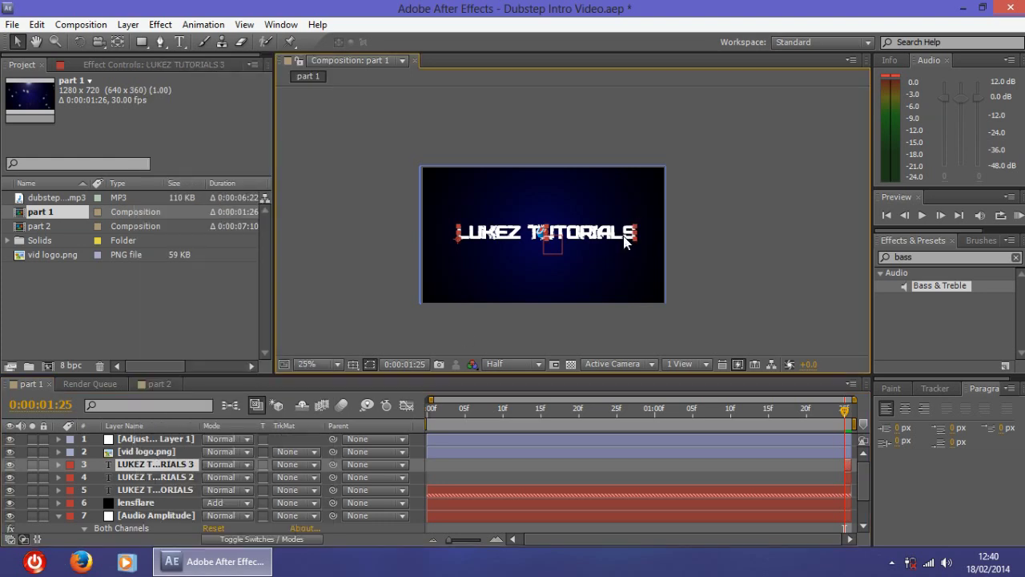
pyautogui.press('Delete')
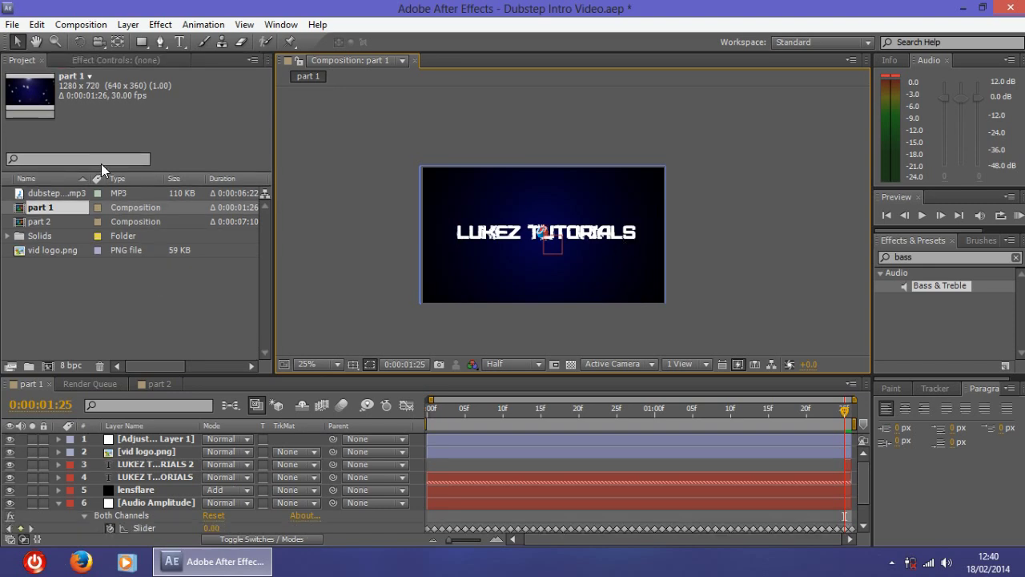
pyautogui.click(159, 384)
pyautogui.hotkey('ctrl', 'v')
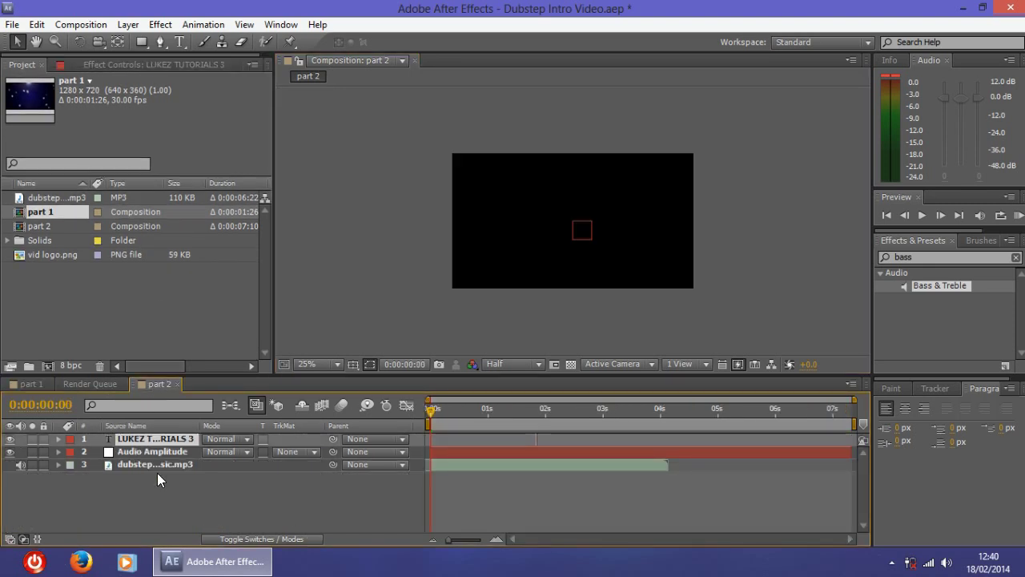
pyautogui.moveTo(142, 441); pyautogui.dragTo(144, 459)
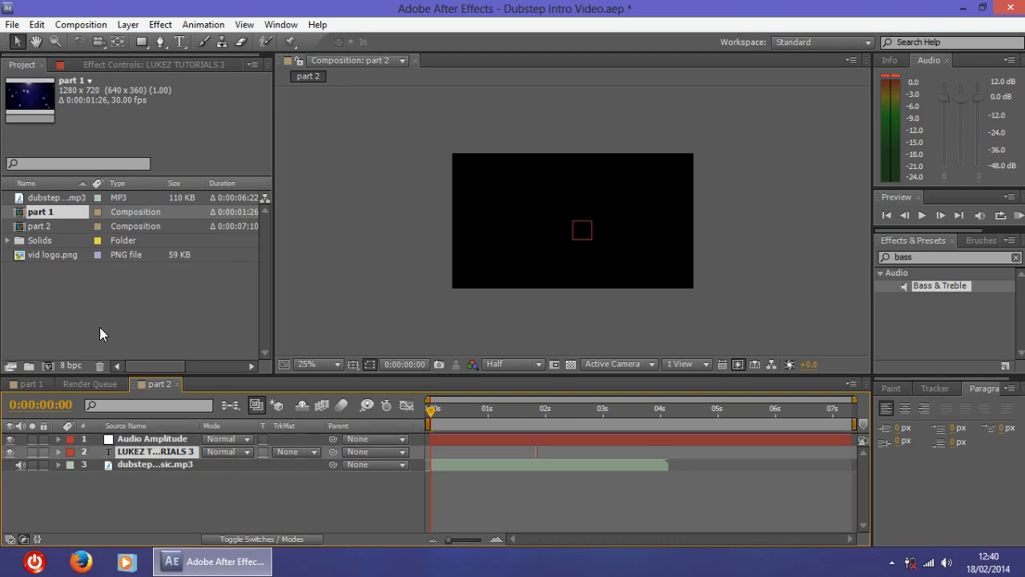
pyautogui.click(53, 228)
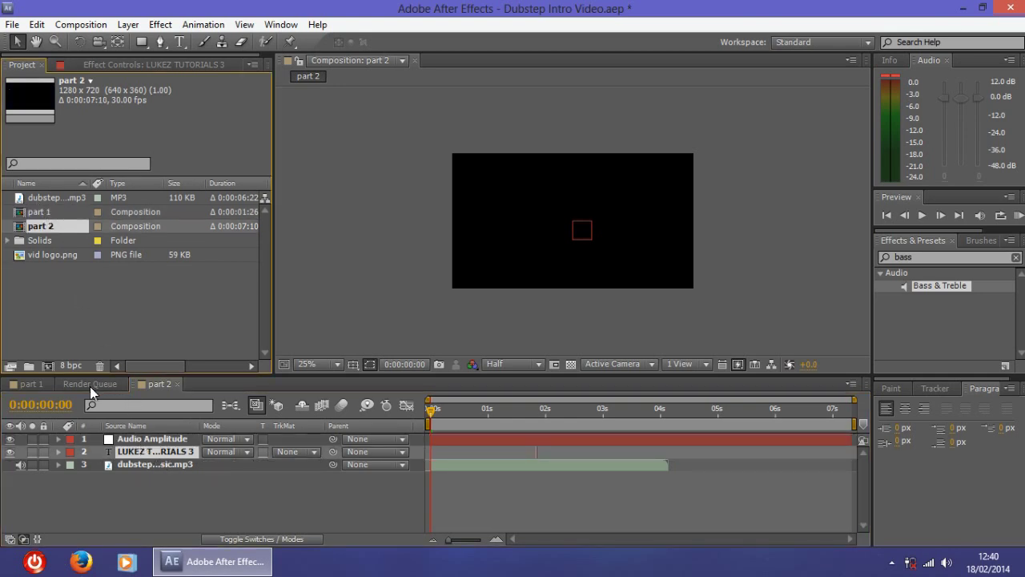
pyautogui.moveTo(162, 451); pyautogui.dragTo(157, 436)
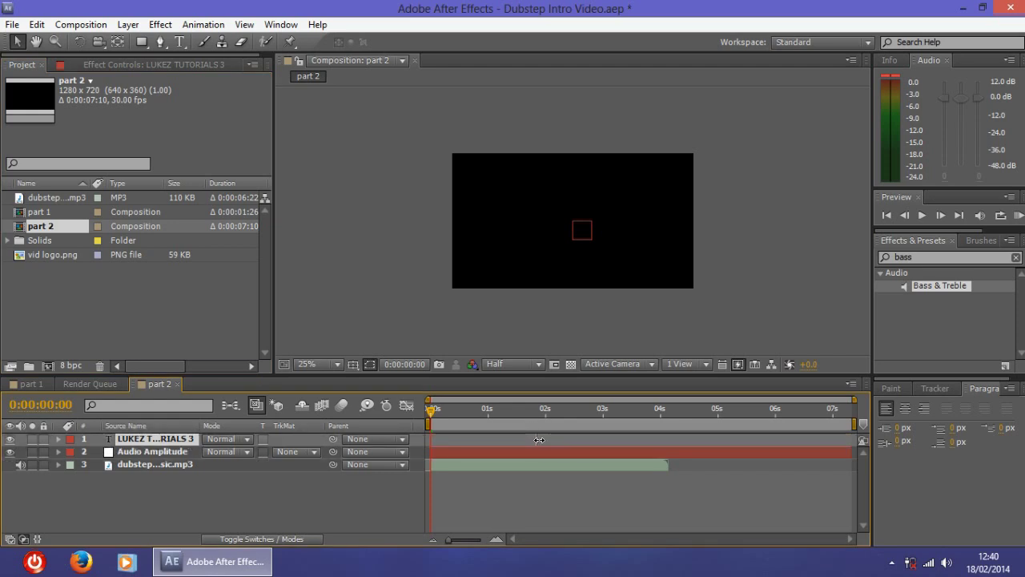
# Lengthen the LUKEZ TUTORIALS 3 layer's clip and move it to start at the beginning of part 2.
pyautogui.scroll(3, 532, 443)
pyautogui.moveTo(510, 442); pyautogui.dragTo(829, 437)
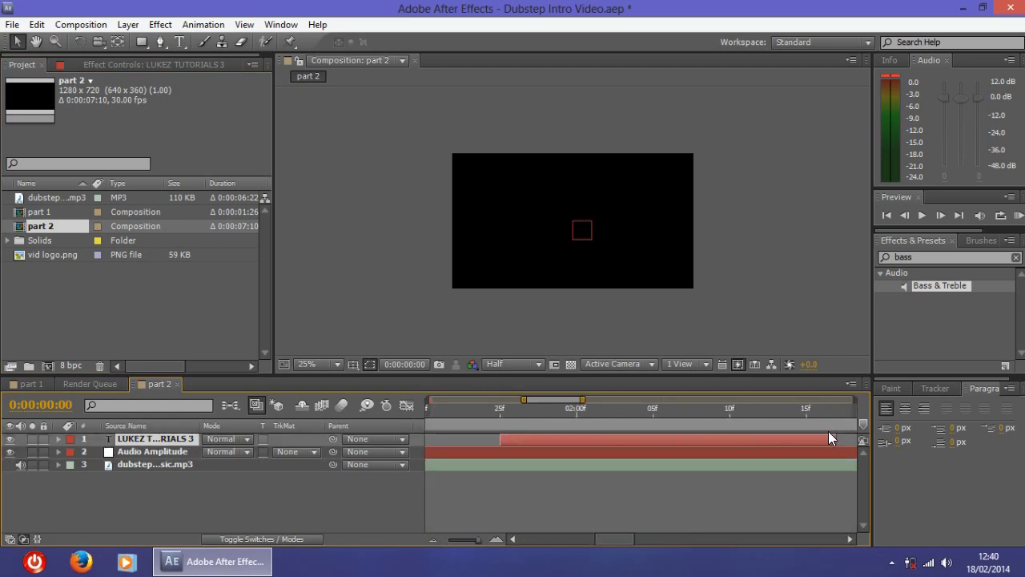
pyautogui.scroll(-3, 721, 442)
pyautogui.moveTo(601, 439); pyautogui.dragTo(453, 436)
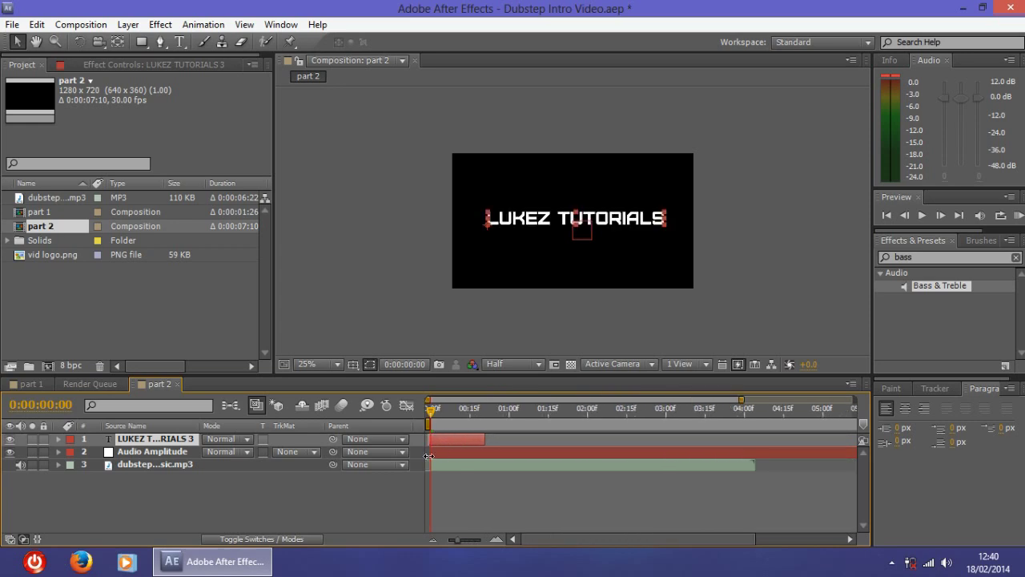
# Extend the LUKEZ TUTORIALS 3 layer's out point to the end of the part 2 composition.
pyautogui.scroll(4, 420, 452)
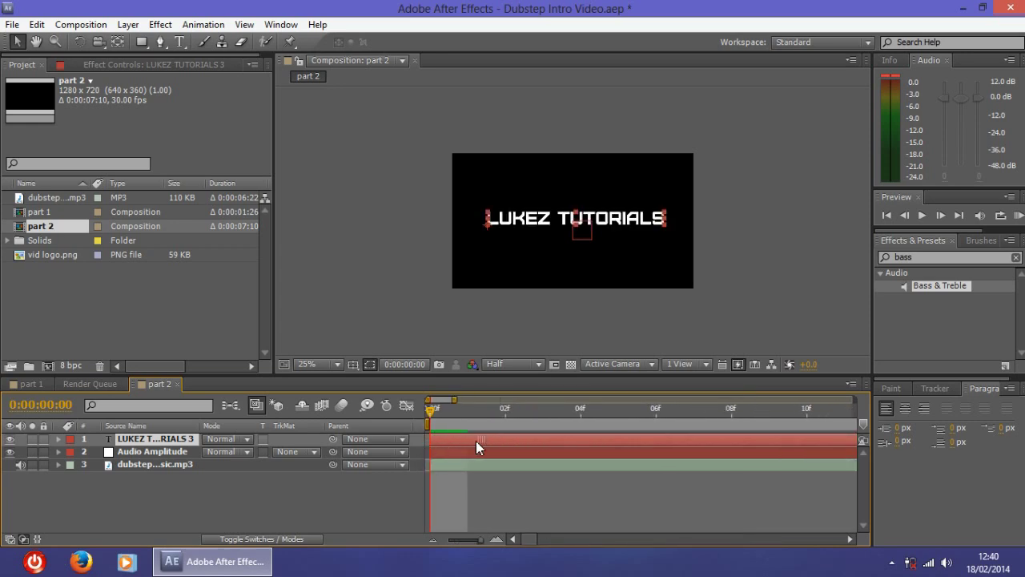
pyautogui.scroll(-4, 476, 440)
pyautogui.moveTo(475, 440); pyautogui.dragTo(849, 441)
pyautogui.click(580, 495)
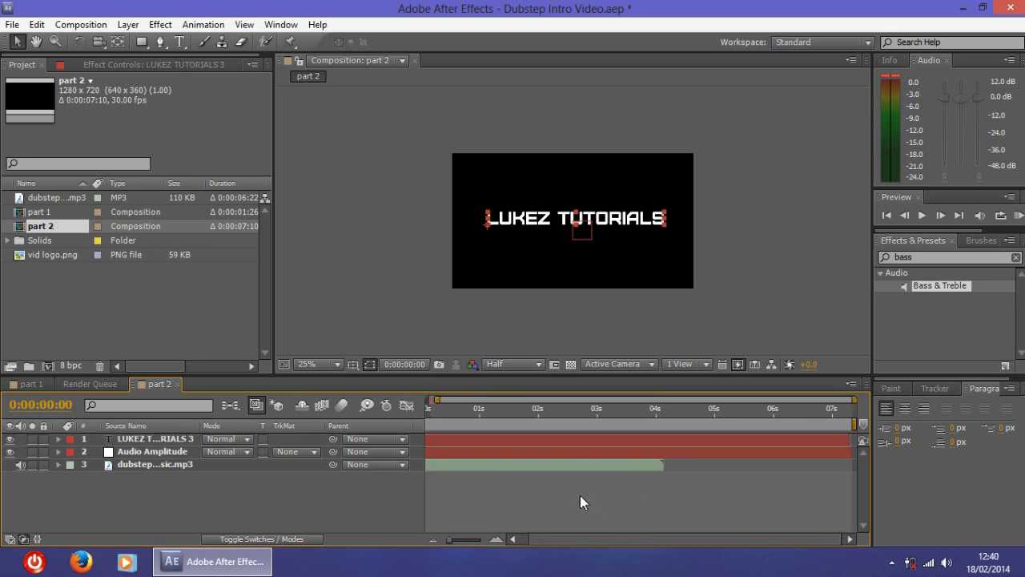
pyautogui.scroll(-1, 473, 468)
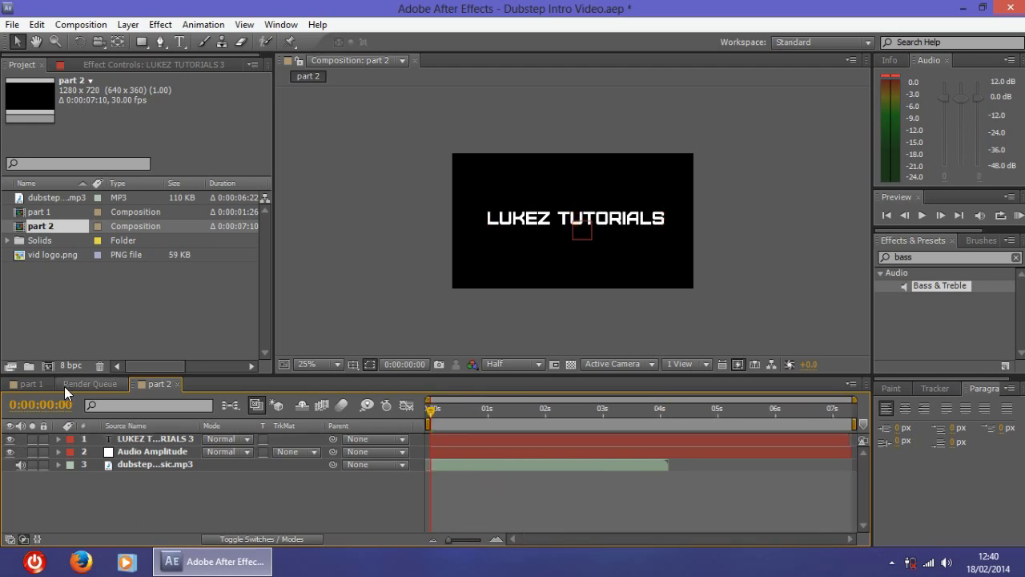
pyautogui.click(44, 384)
pyautogui.click(157, 466)
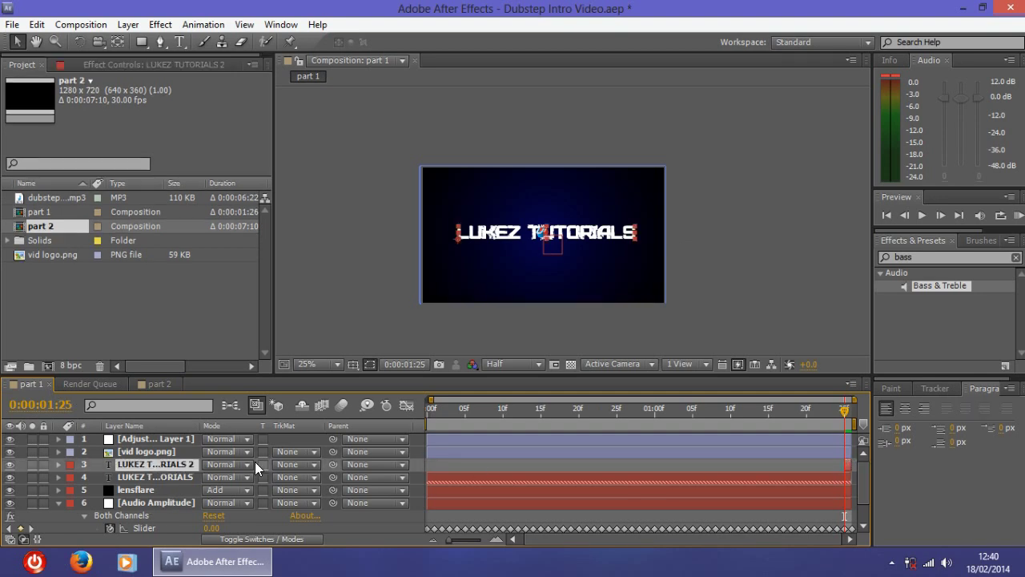
pyautogui.click(153, 385)
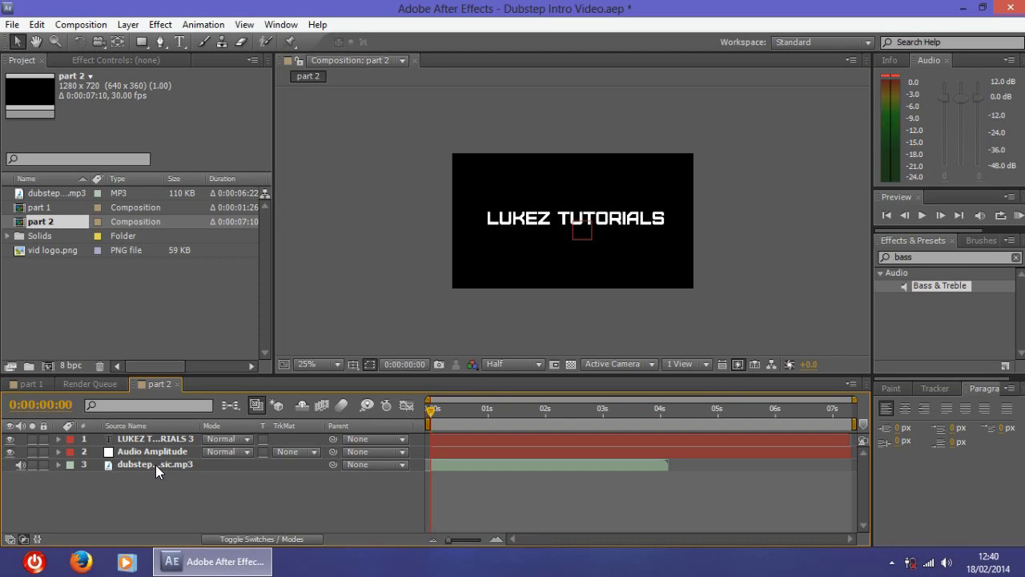
# In the part 1 composition, duplicate the Shape Layer 1 background and cut the duplicate.
pyautogui.click(22, 383)
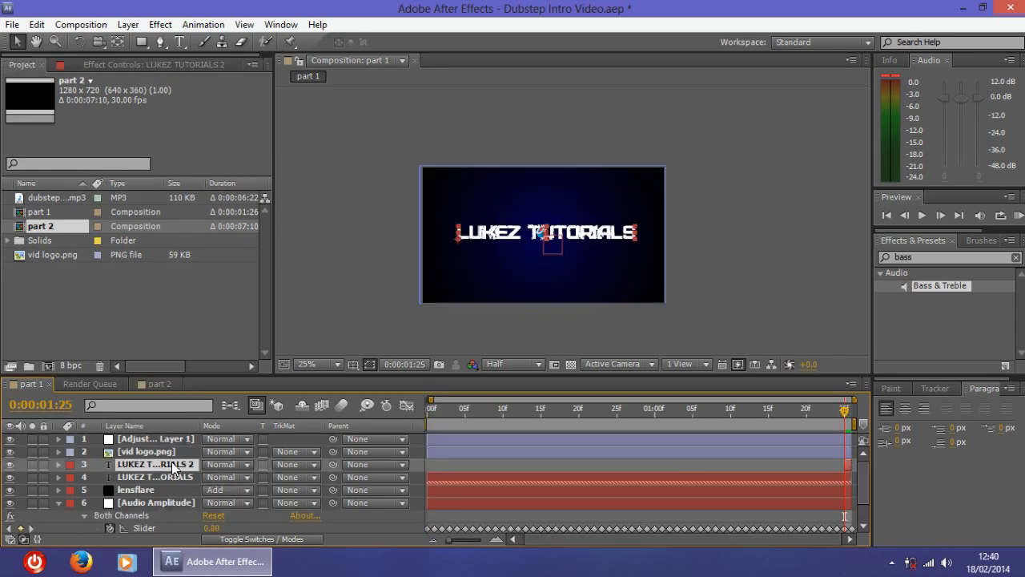
pyautogui.scroll(-2, 173, 473)
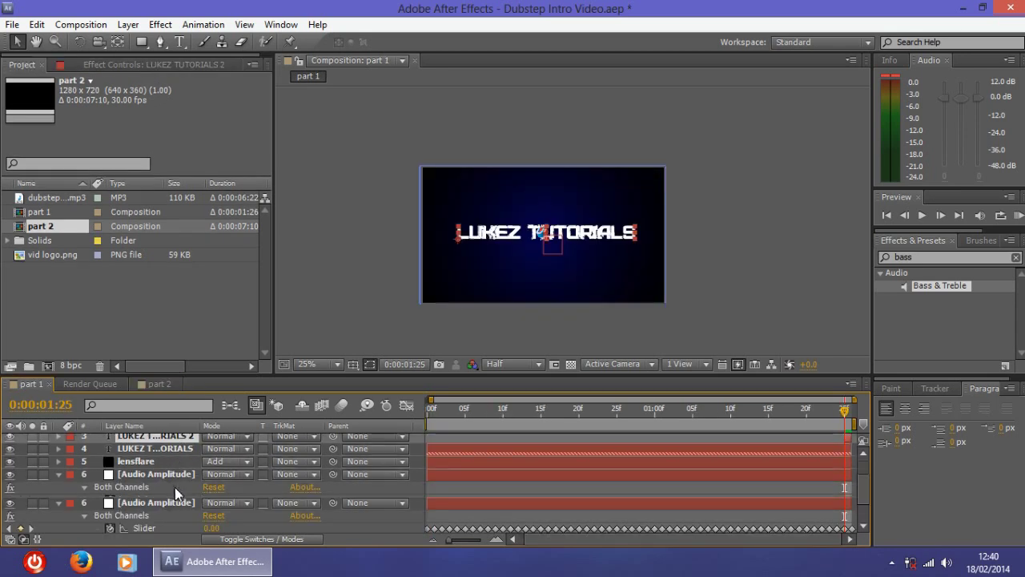
pyautogui.click(58, 474)
pyautogui.click(140, 513)
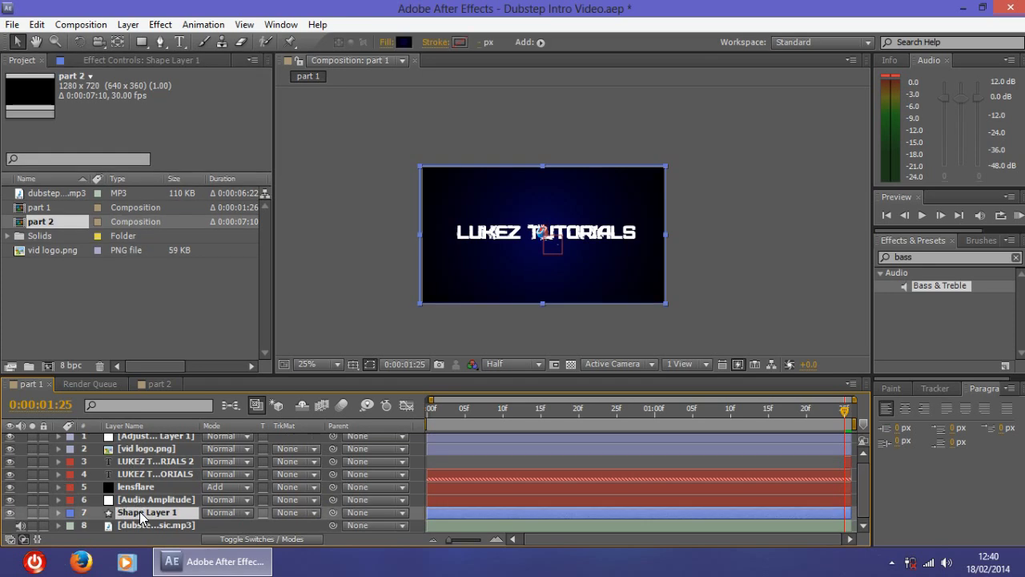
pyautogui.hotkey('ctrl', 'd')
pyautogui.press('Delete')
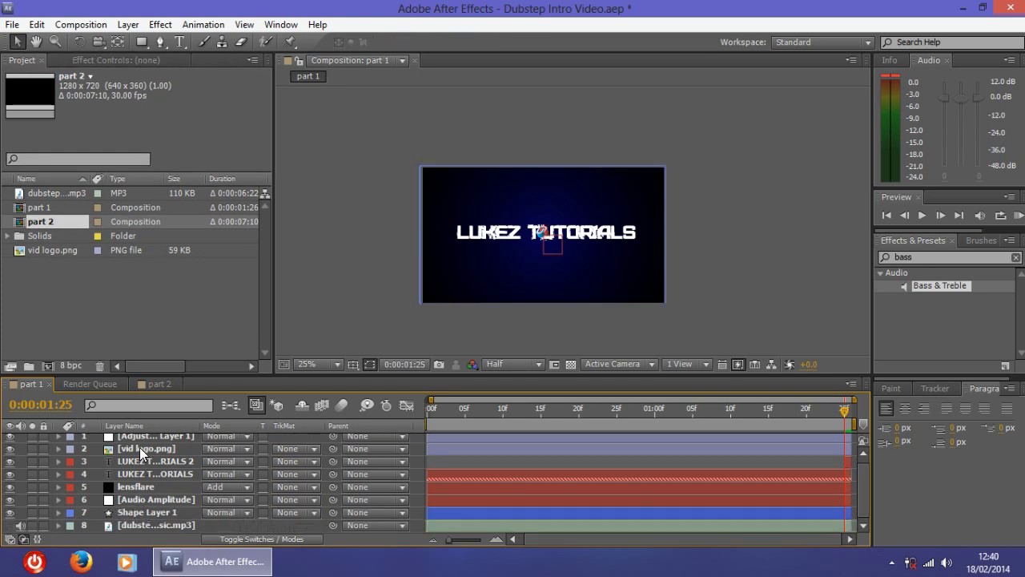
# Paste the Shape Layer 2 background into the part 2 composition and place it directly below the LUKEZ TUTORIALS 3 layer.
pyautogui.click(151, 384)
pyautogui.hotkey('ctrl', 'v')
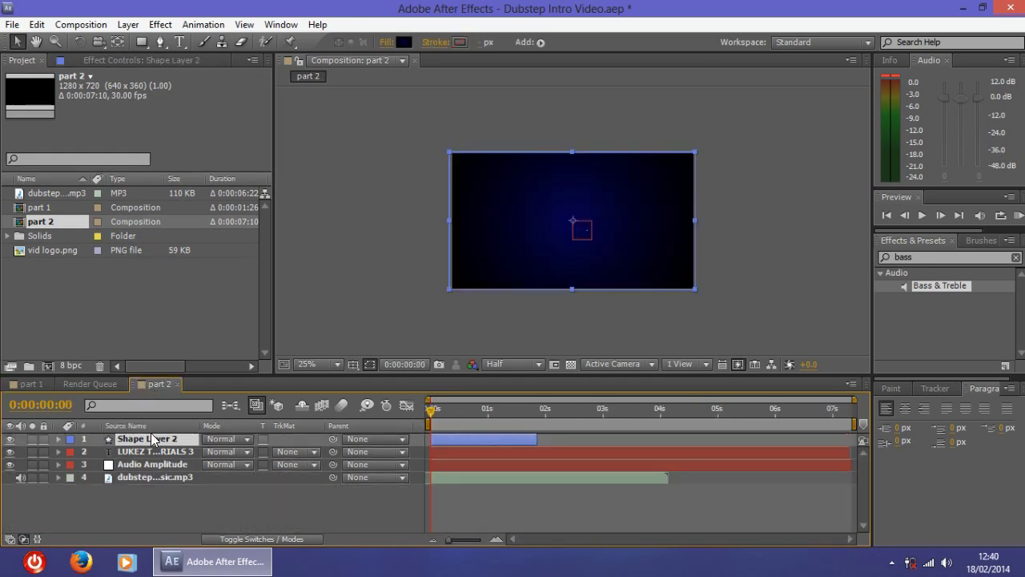
pyautogui.moveTo(128, 442); pyautogui.dragTo(160, 453)
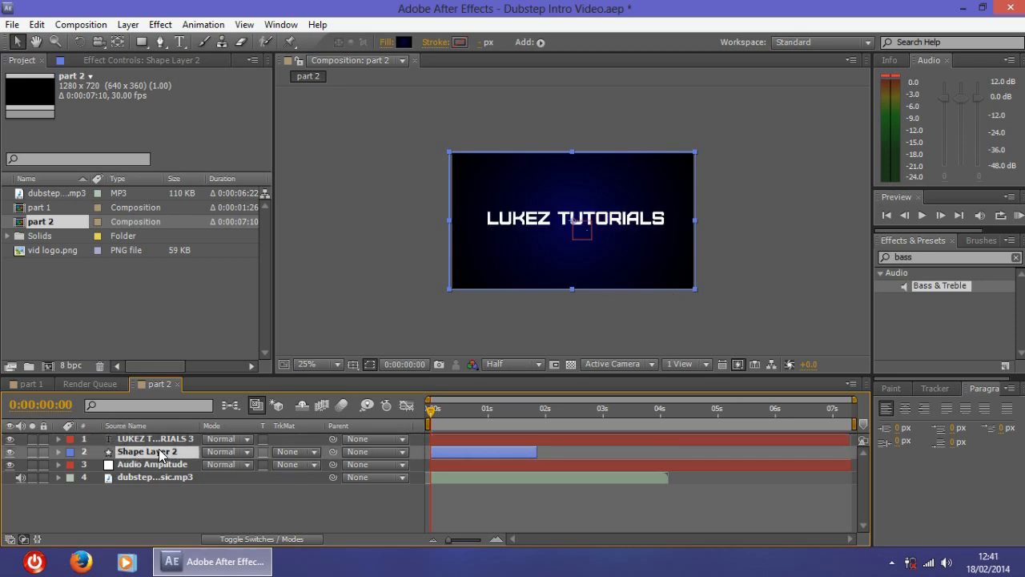
pyautogui.click(209, 514)
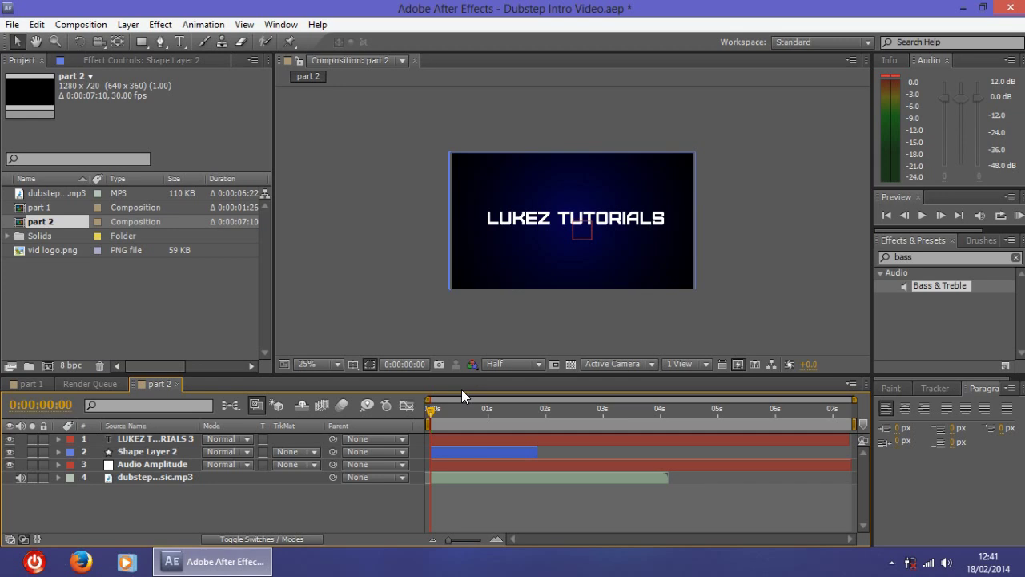
# Review the part 1 composition's layer stack for other layers to reuse, and return to part 2.
pyautogui.click(32, 384)
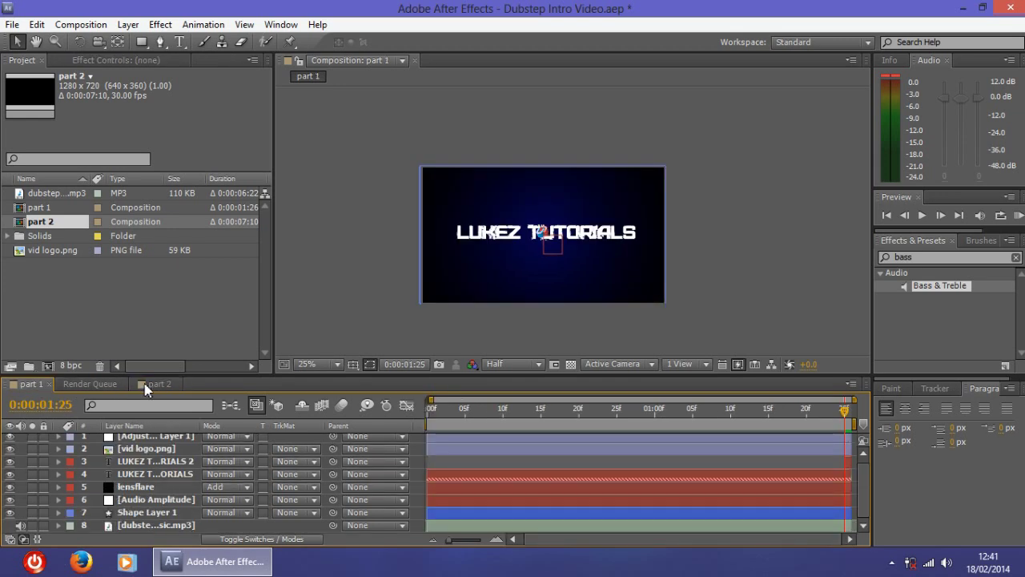
pyautogui.scroll(1, 154, 470)
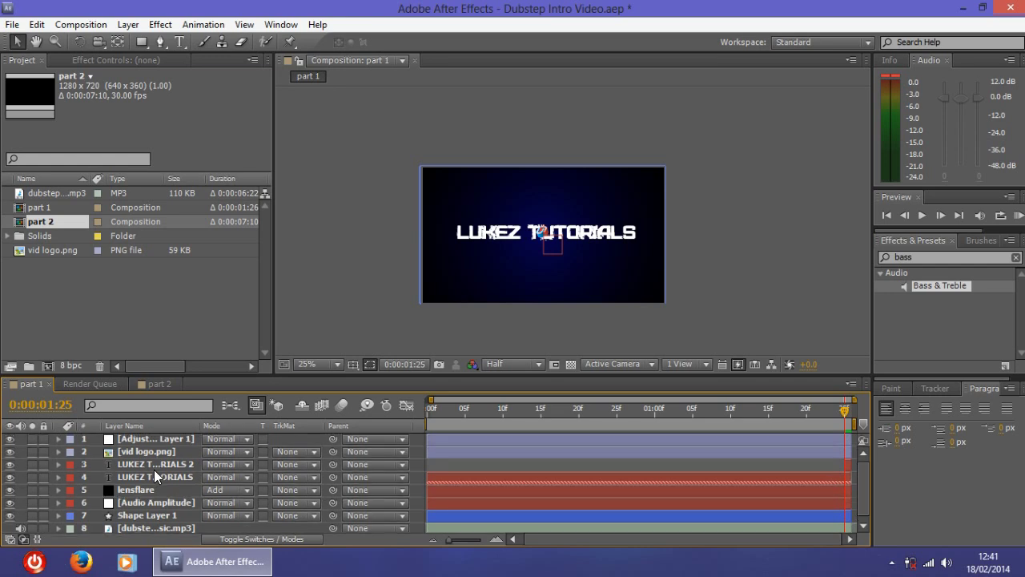
pyautogui.scroll(-1, 153, 469)
pyautogui.scroll(-1, 152, 447)
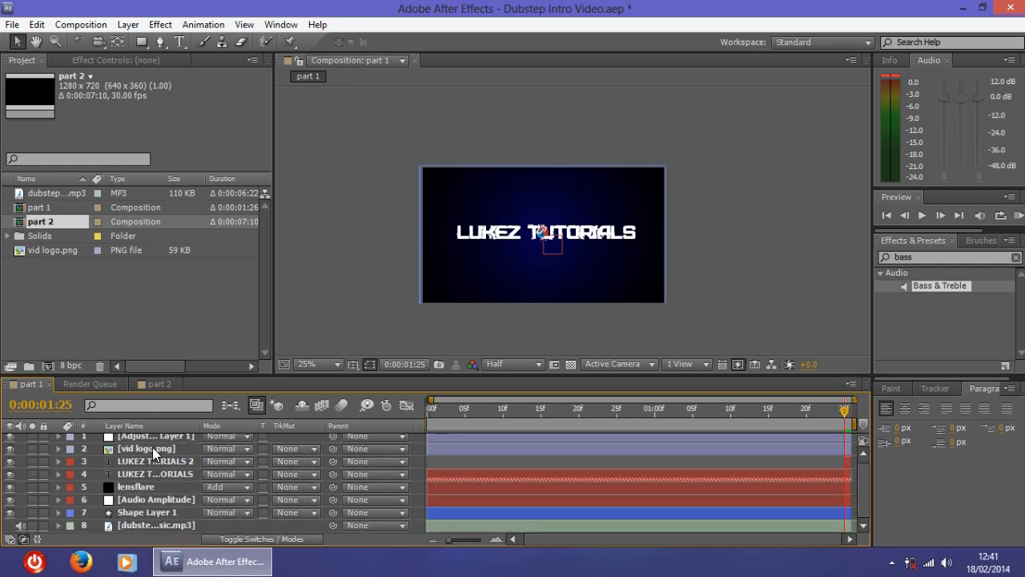
pyautogui.scroll(1, 152, 447)
pyautogui.scroll(-1, 153, 447)
pyautogui.click(153, 384)
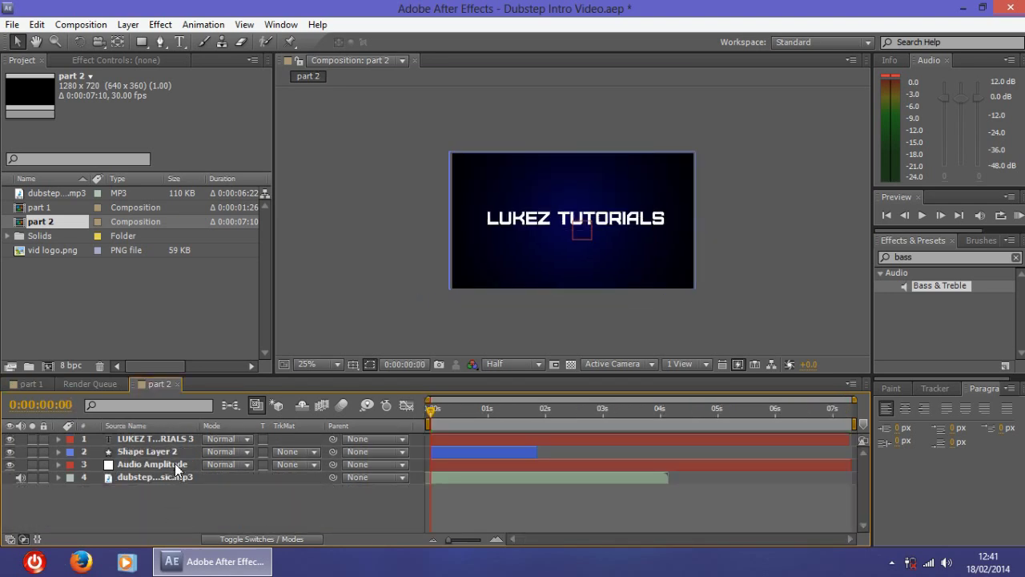
# Create a black solid named "lensflare top" in part 2 and place it directly below the title text layer.
pyautogui.click(129, 24)
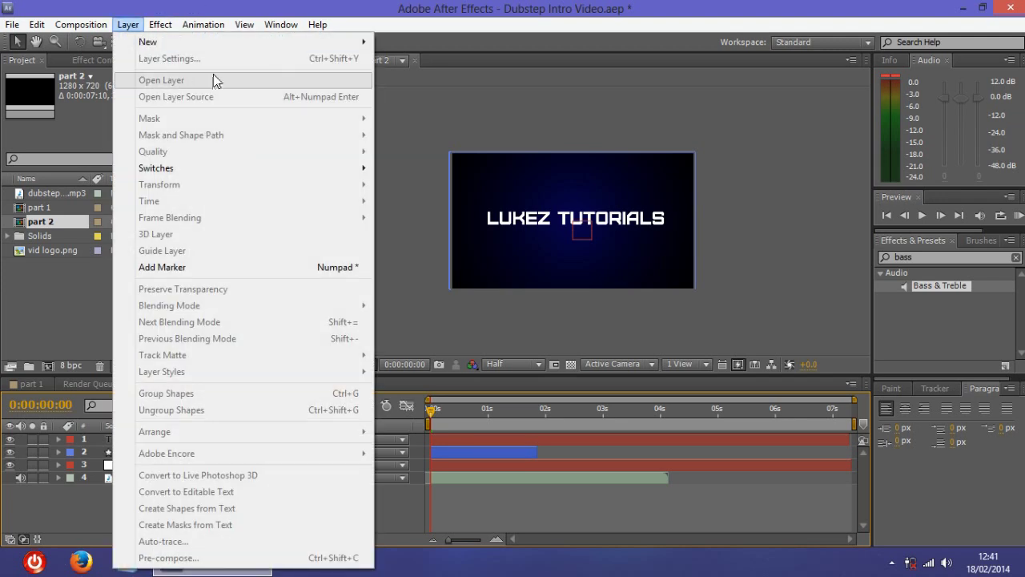
pyautogui.moveTo(219, 48)
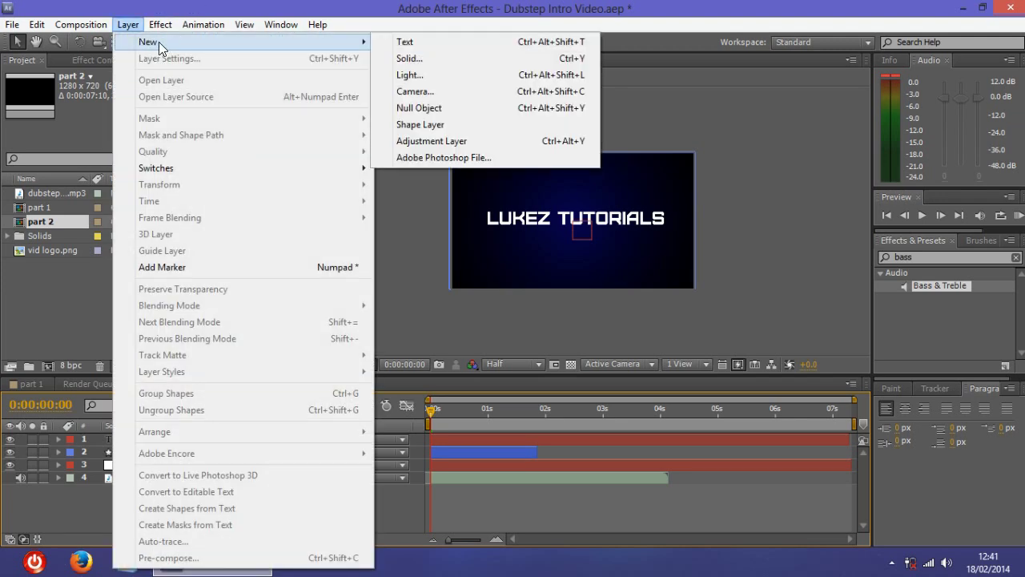
pyautogui.click(425, 58)
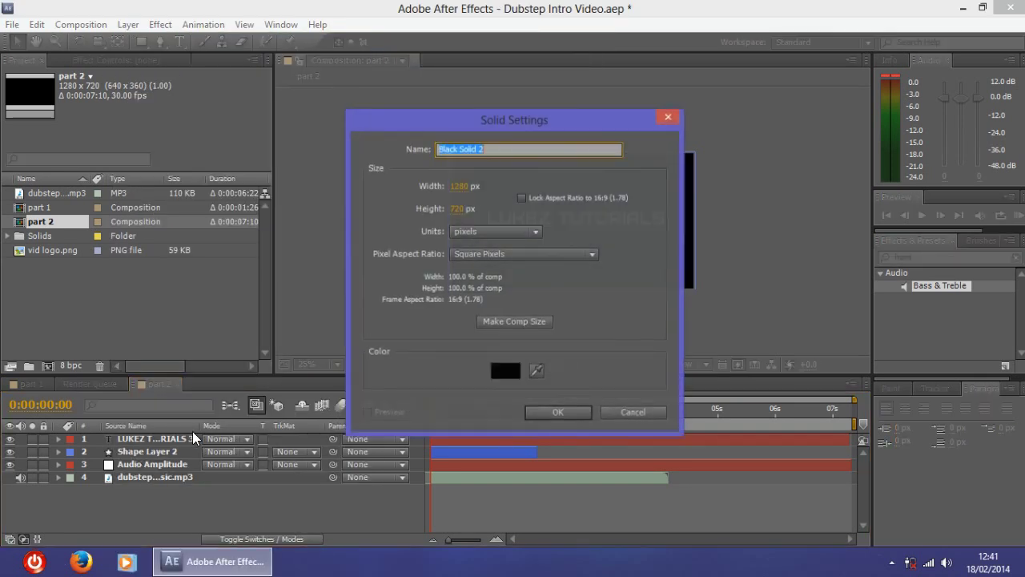
pyautogui.press('BackSpace')
pyautogui.write('lensf')
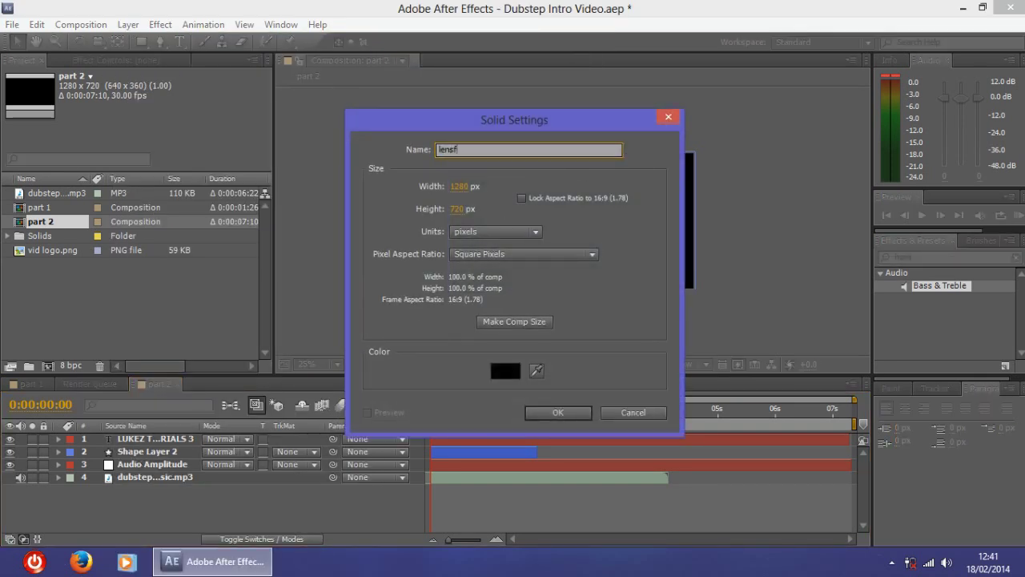
pyautogui.write('lare top')
pyautogui.click(542, 411)
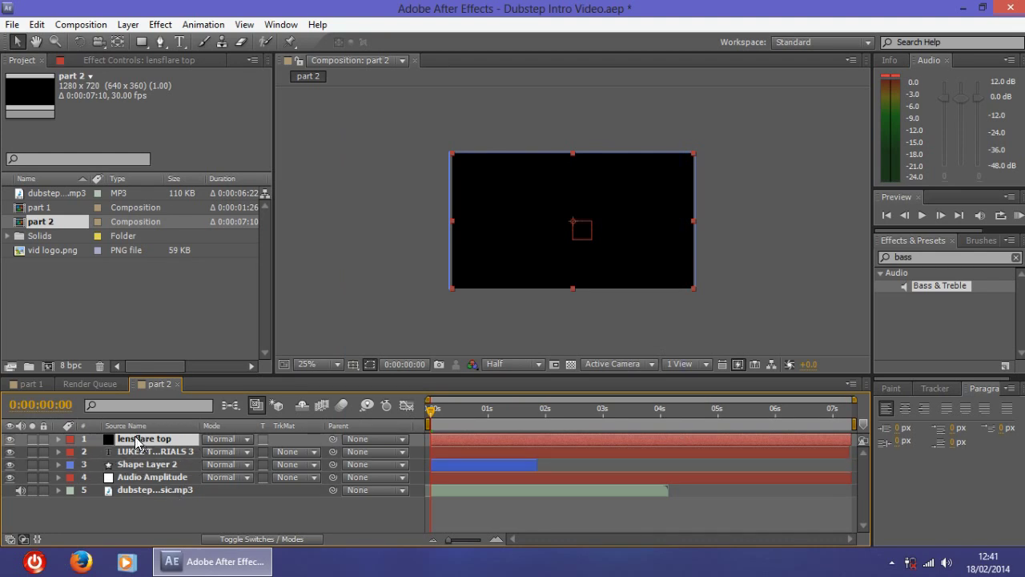
pyautogui.moveTo(136, 443); pyautogui.dragTo(137, 463)
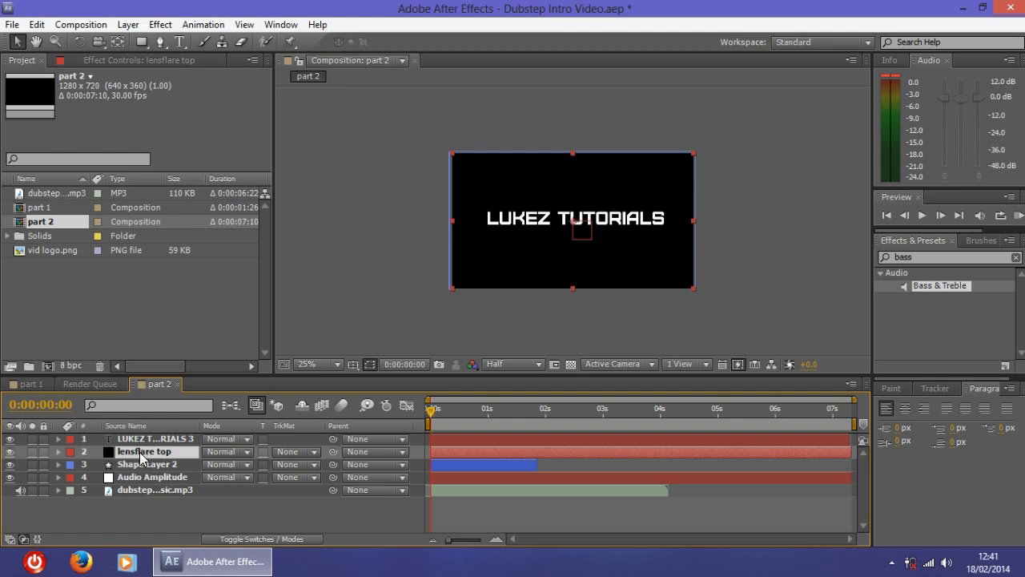
pyautogui.rightClick(141, 456)
pyautogui.moveTo(282, 165)
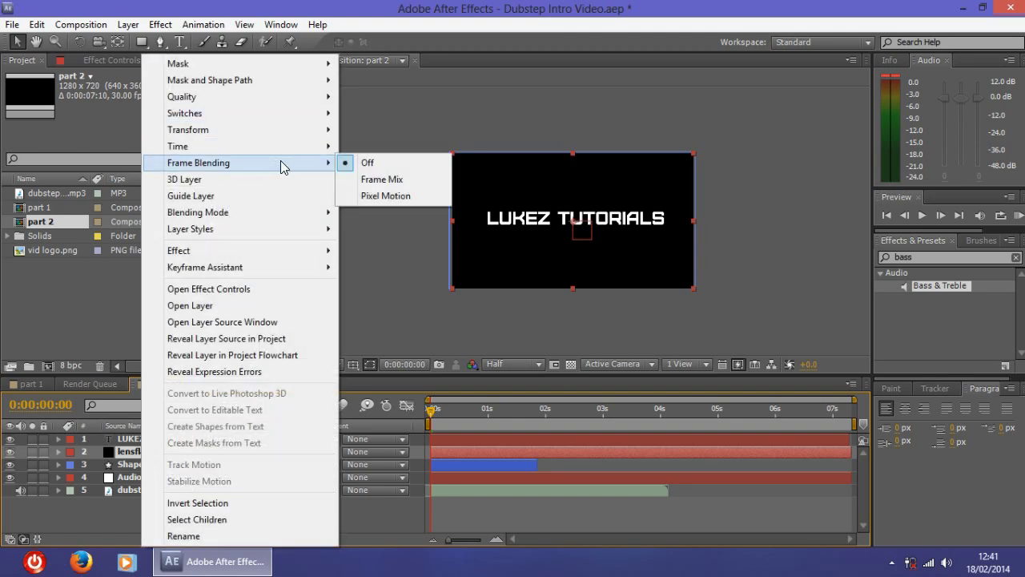
pyautogui.click(141, 450)
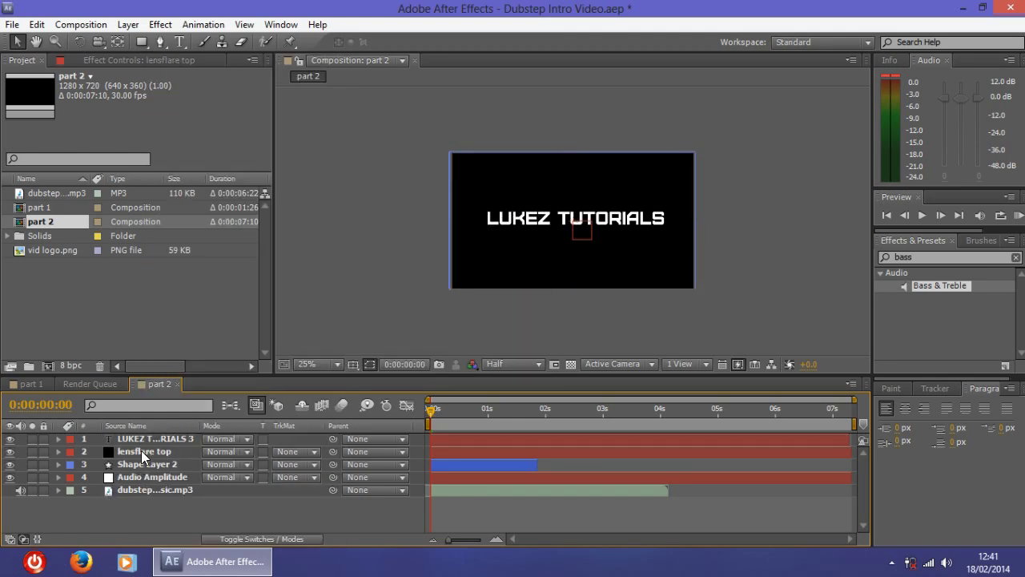
# Show the effect controls of the lensflare top layer and clear the effects search.
pyautogui.click(141, 450)
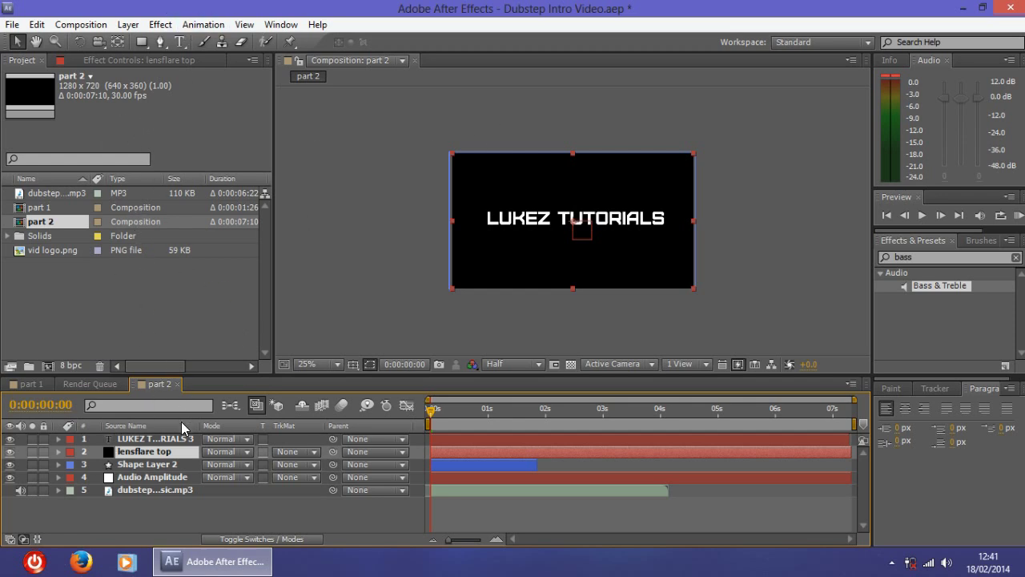
pyautogui.click(116, 61)
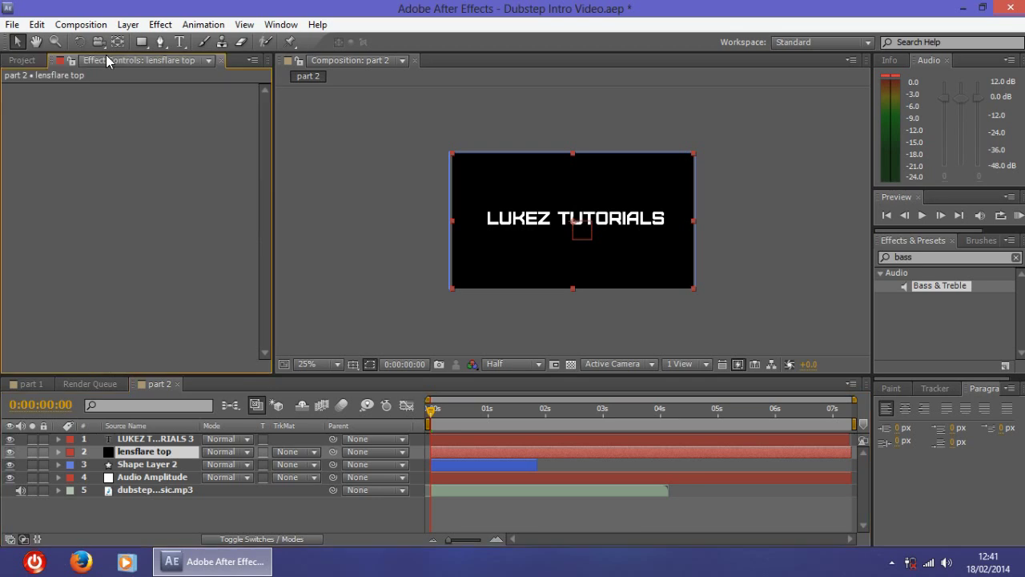
pyautogui.click(132, 478)
pyautogui.click(125, 452)
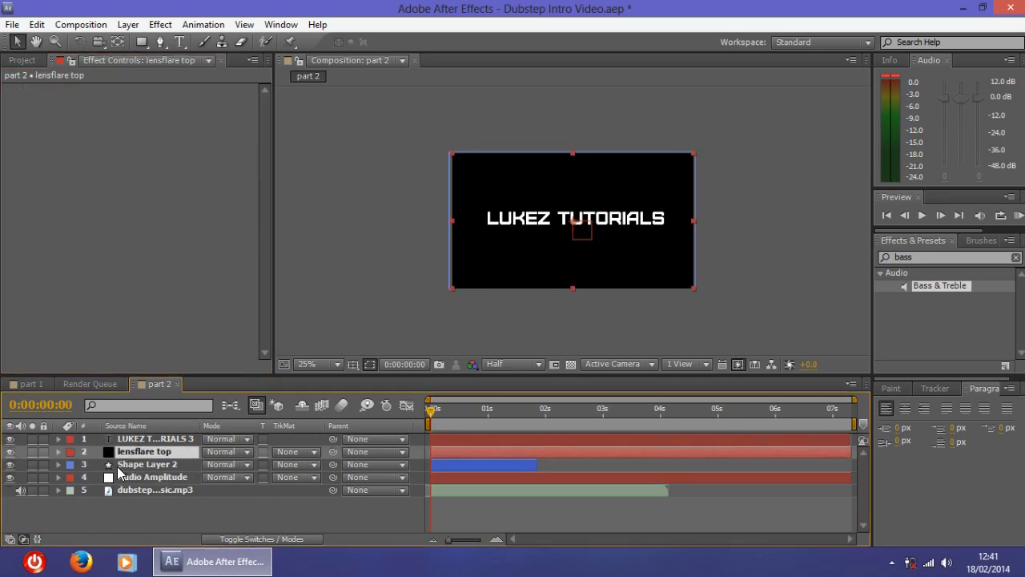
pyautogui.click(1016, 257)
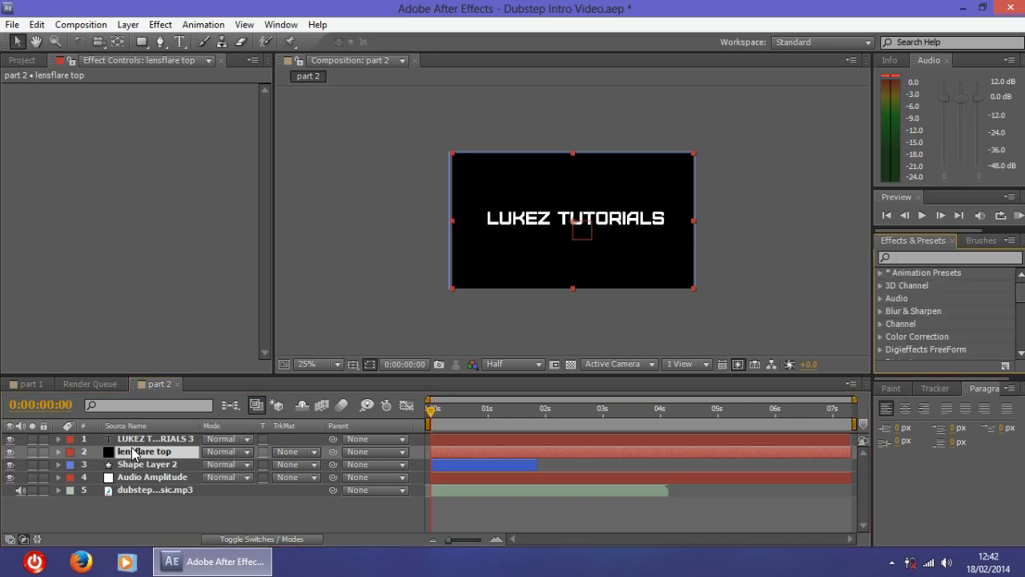
# Apply the Lens Flare effect to the lensflare top layer and move its flare center to the frame's top middle, about 636, 0.
pyautogui.rightClick(134, 454)
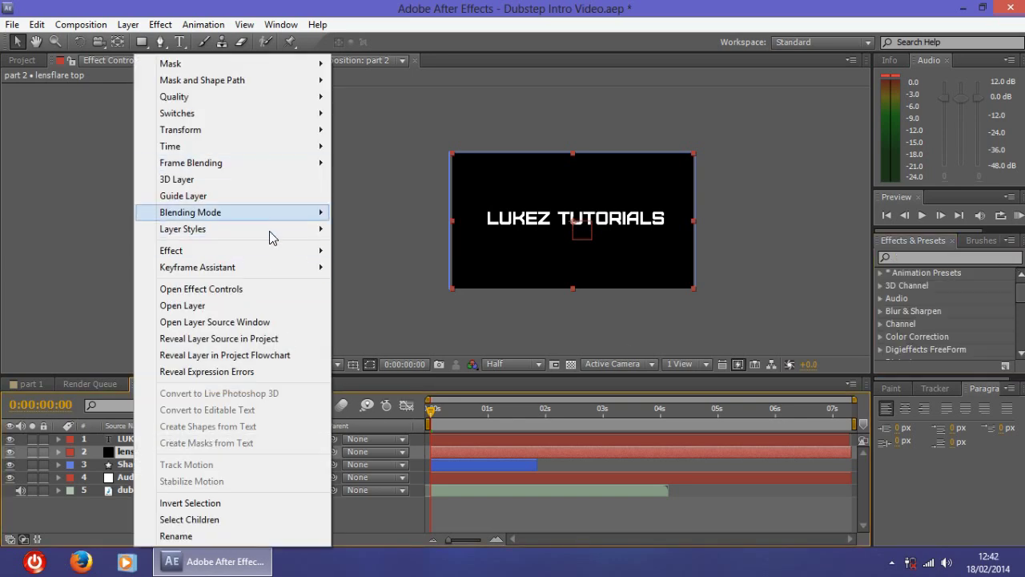
pyautogui.moveTo(280, 254)
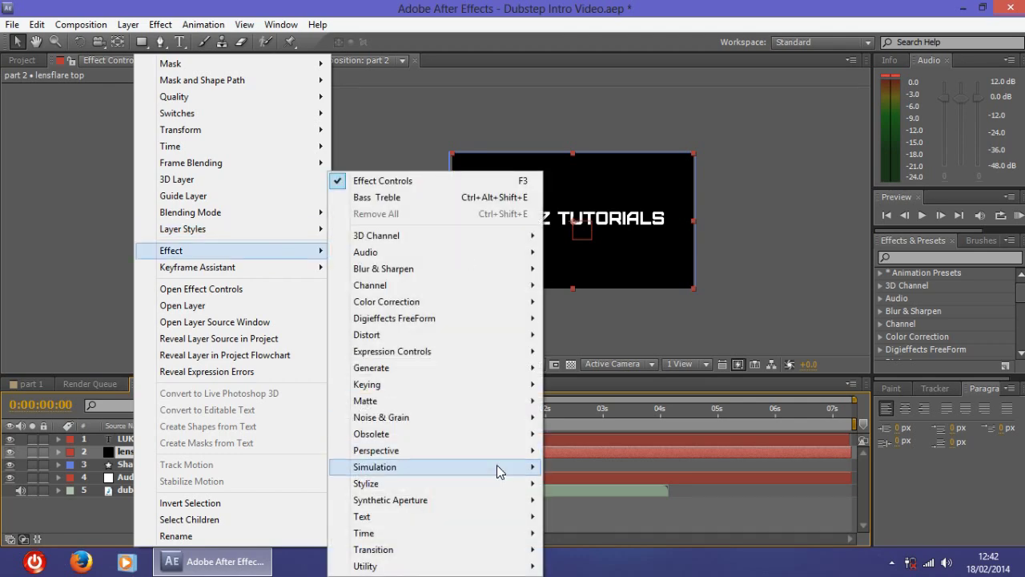
pyautogui.moveTo(484, 370)
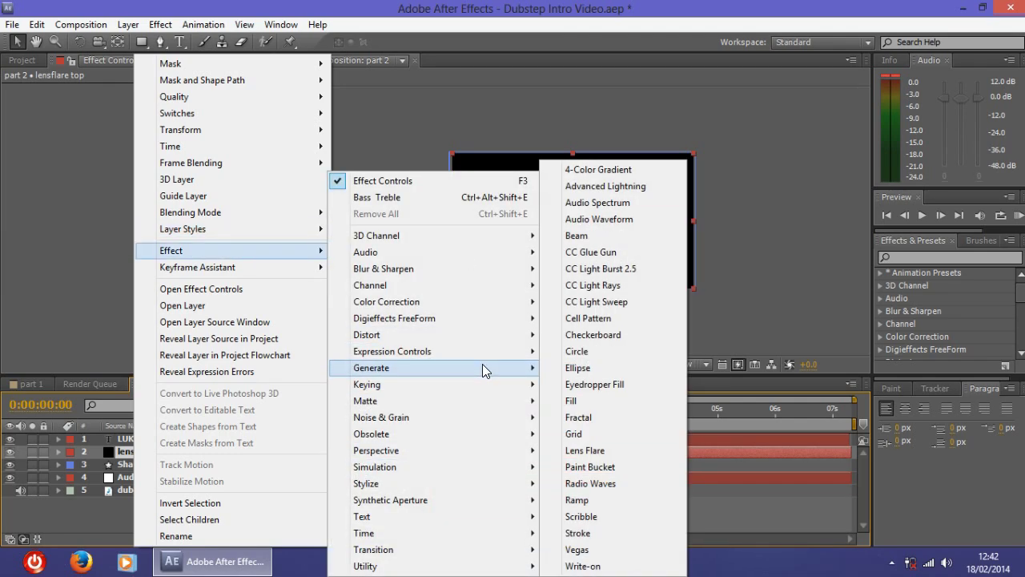
pyautogui.click(597, 451)
pyautogui.moveTo(549, 207); pyautogui.dragTo(571, 153)
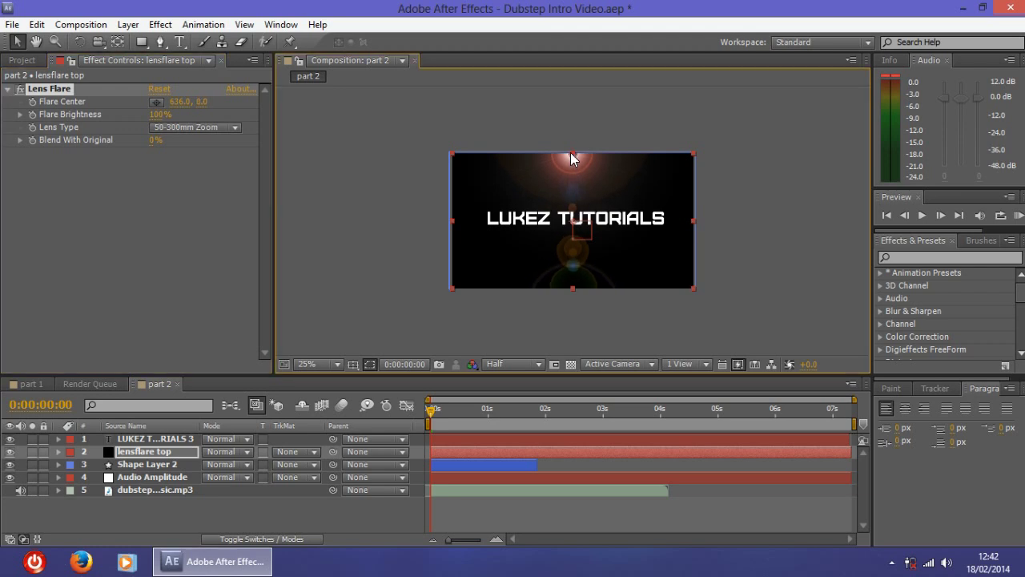
# Set the lens flare's Flare Brightness to 0% and its Lens Type to 105mm Prime.
pyautogui.click(161, 115)
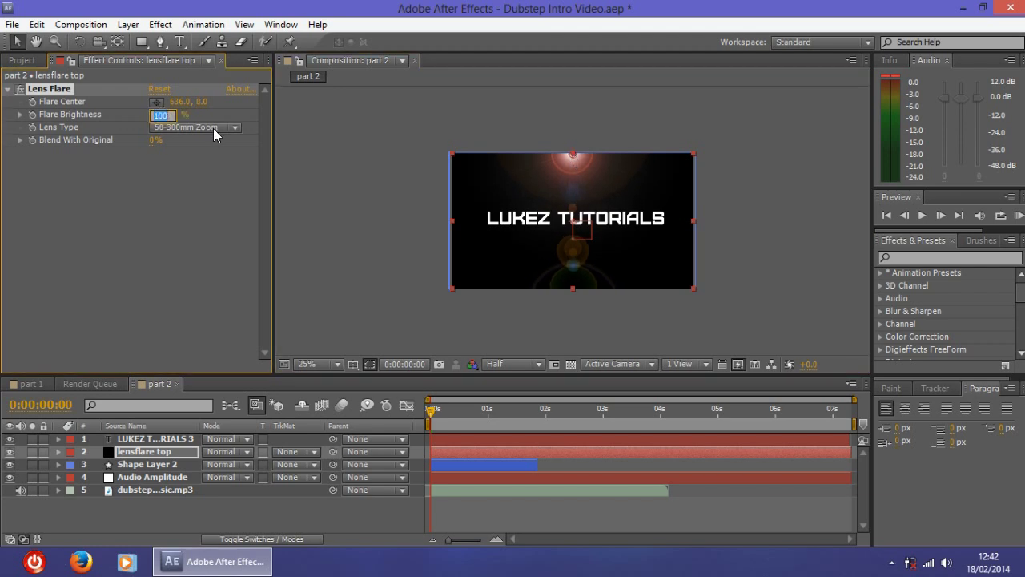
pyautogui.write('0')
pyautogui.press('Return')
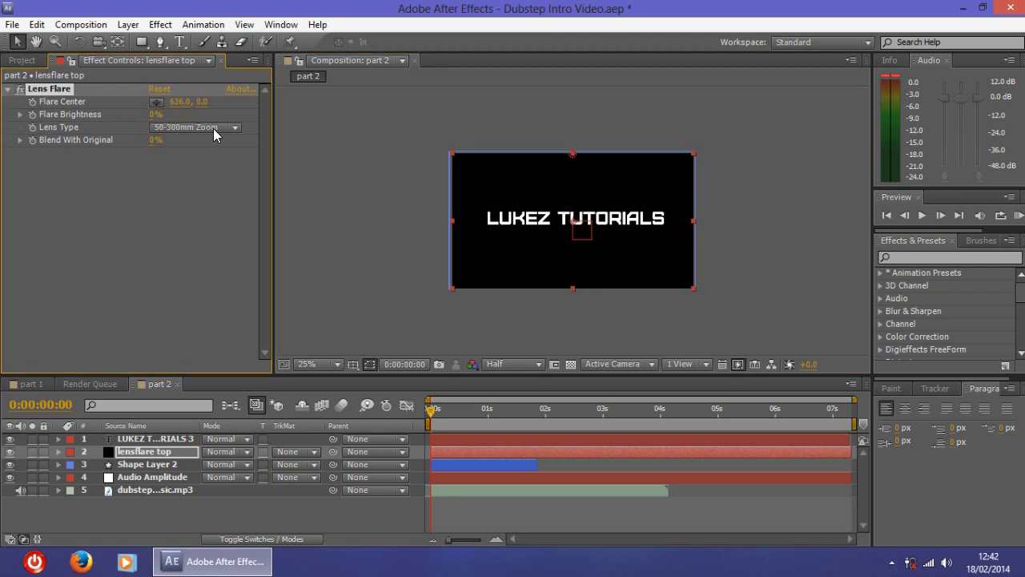
pyautogui.click(178, 128)
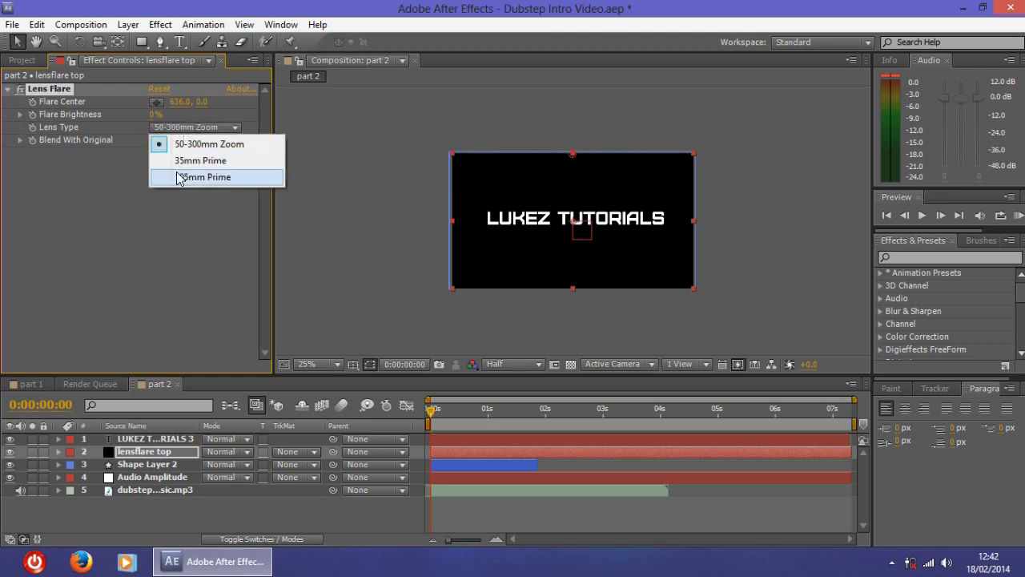
pyautogui.click(177, 177)
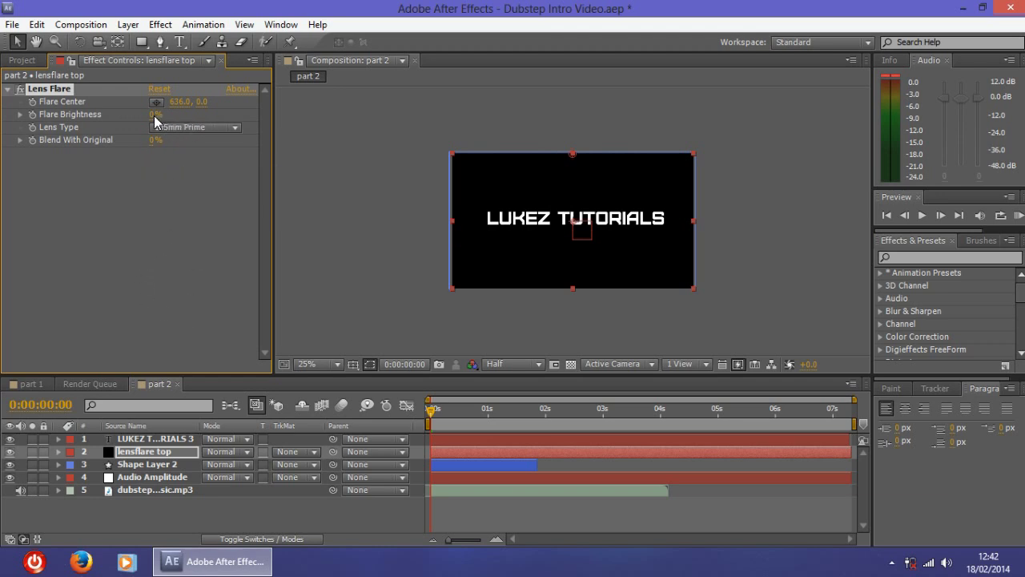
pyautogui.moveTo(157, 120); pyautogui.dragTo(298, 141)
pyautogui.click(184, 222)
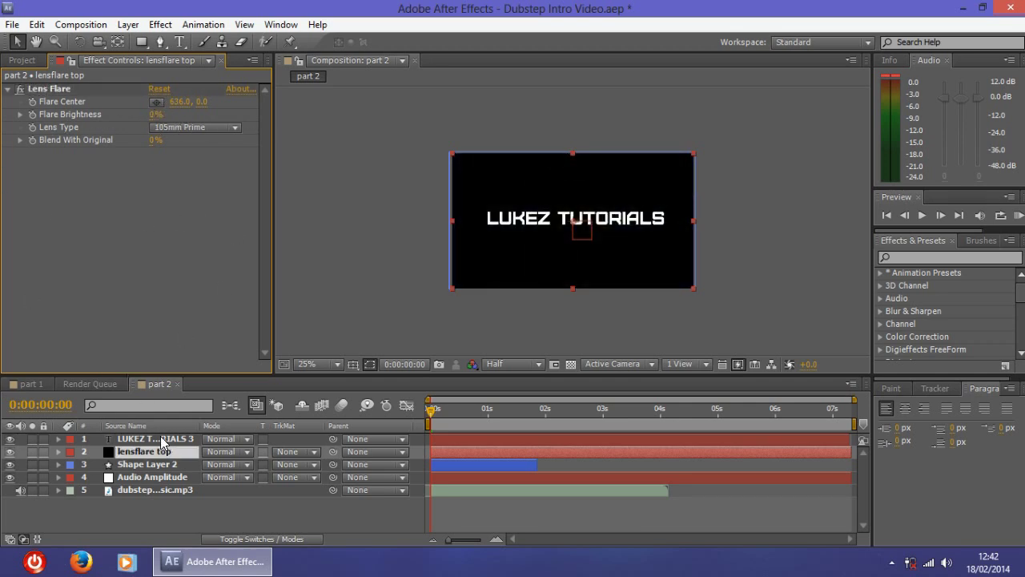
pyautogui.click(146, 528)
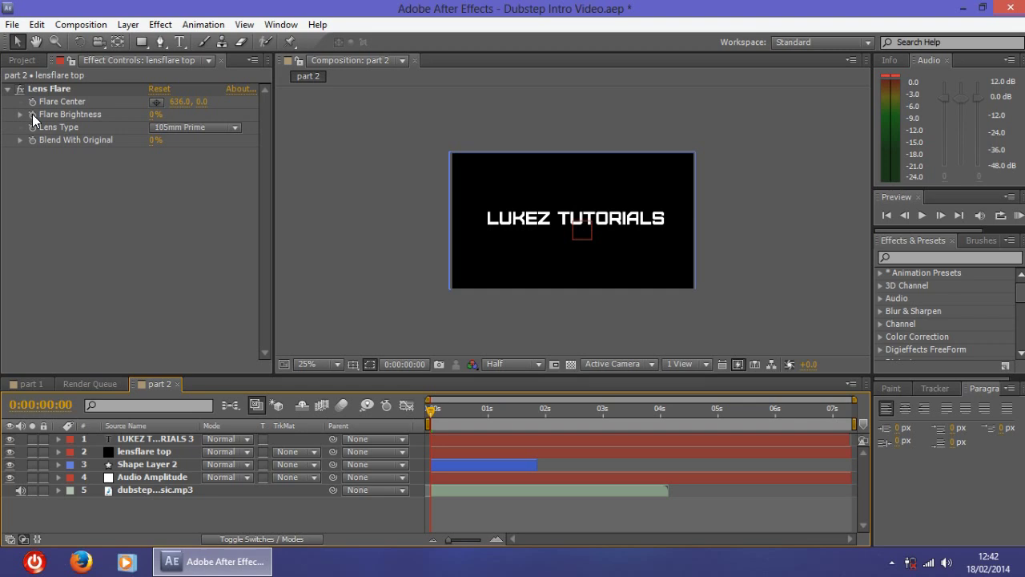
# Enable an expression on the lensflare top layer's Flare Brightness and collapse the layer's properties.
pyautogui.keyDown('alt'); pyautogui.click(32, 113); pyautogui.keyUp('alt')
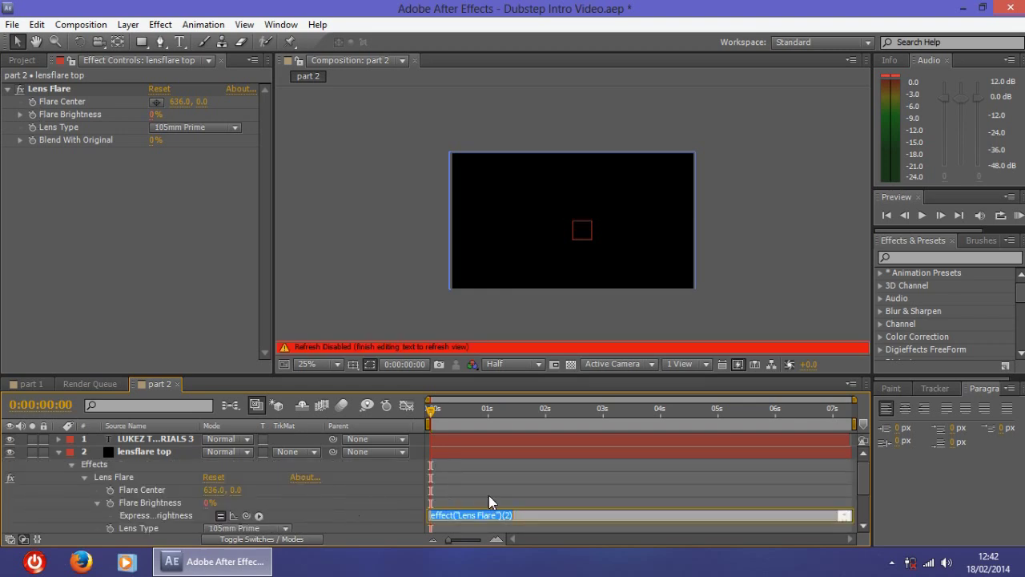
pyautogui.scroll(-1, 489, 496)
pyautogui.scroll(1, 487, 493)
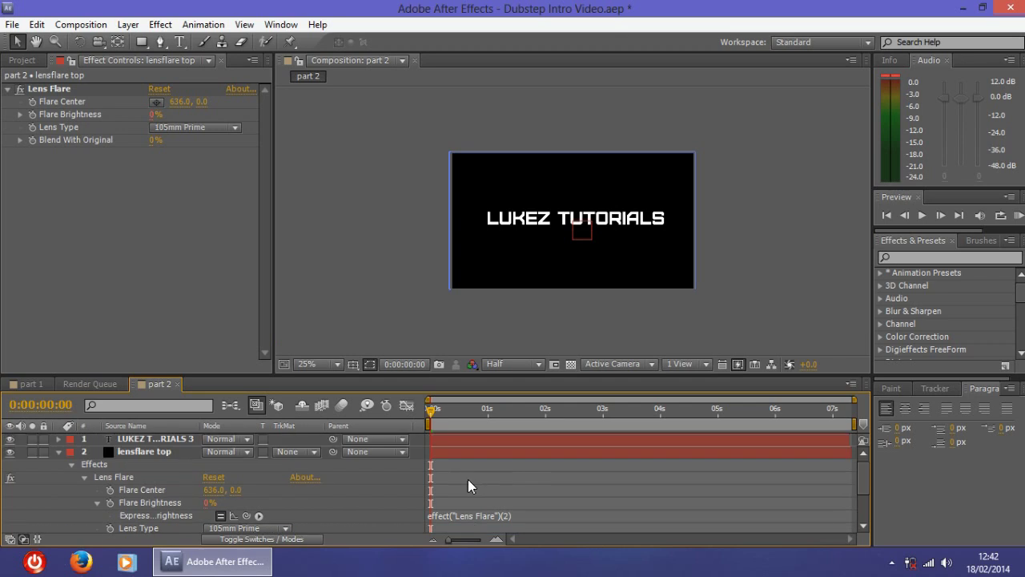
pyautogui.click(57, 452)
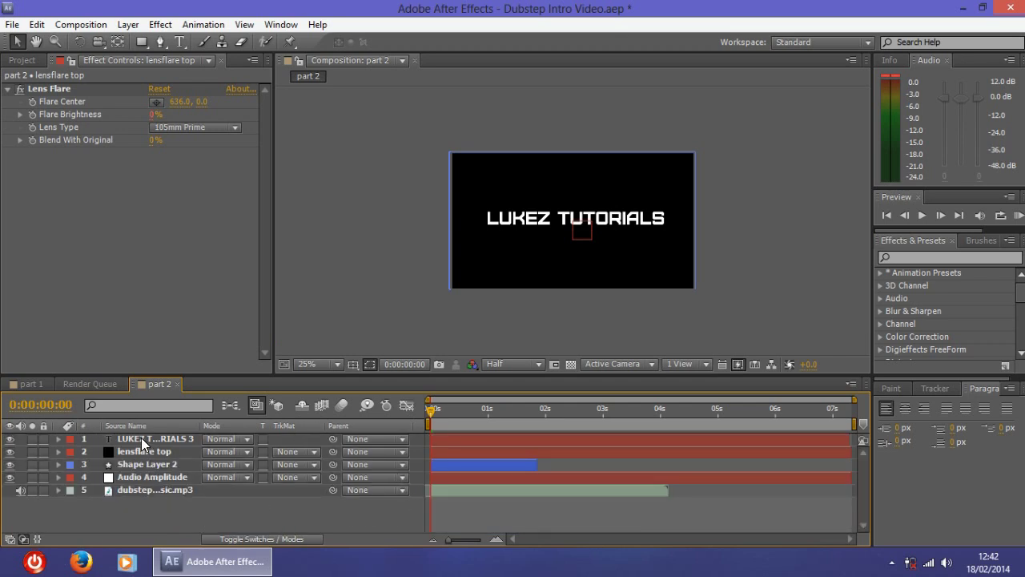
# Move the Audio Amplitude layer directly below lensflare top and set lensflare top's blending mode to Add.
pyautogui.moveTo(141, 474); pyautogui.dragTo(145, 458)
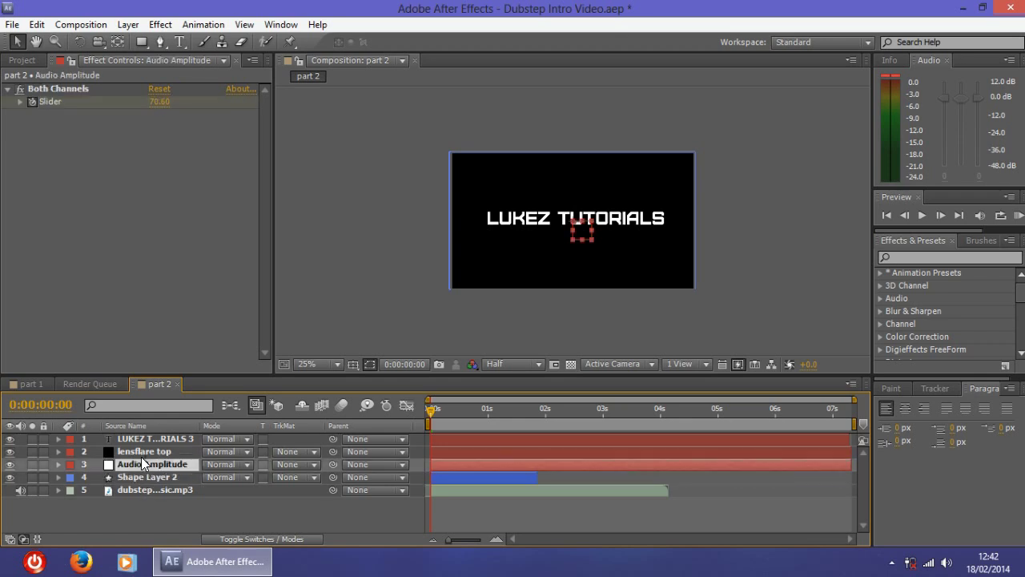
pyautogui.click(185, 514)
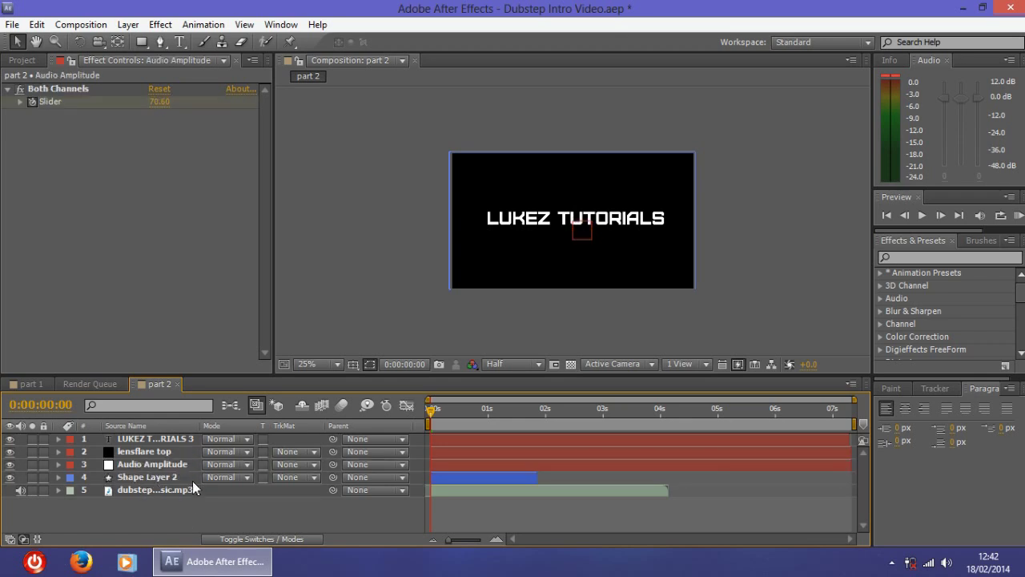
pyautogui.rightClick(132, 452)
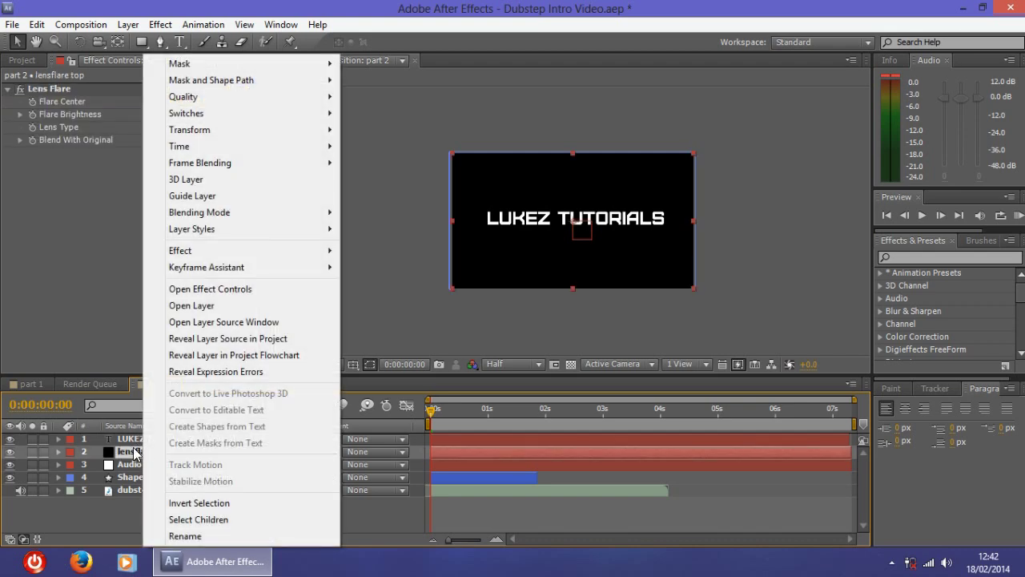
pyautogui.moveTo(309, 213)
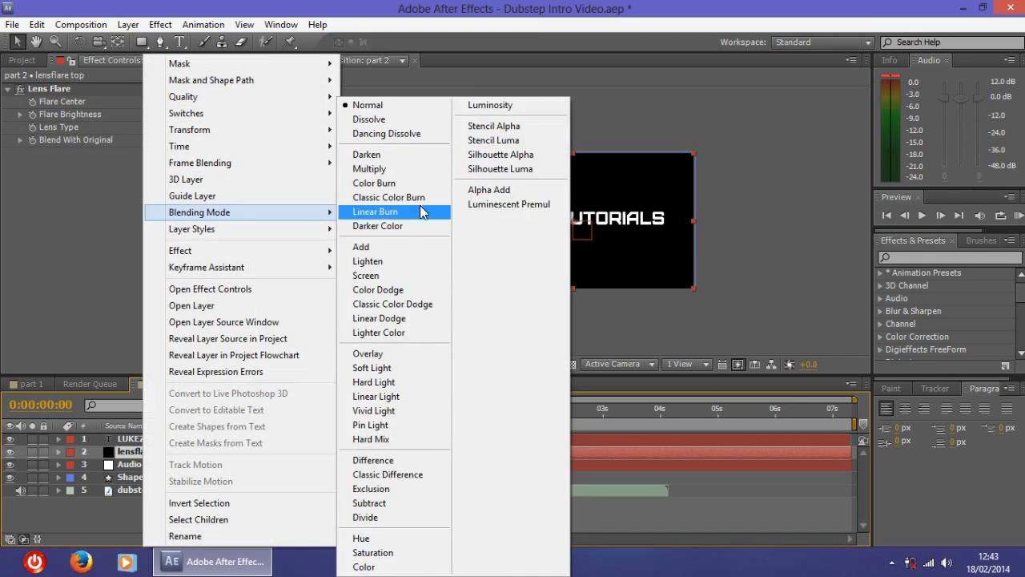
pyautogui.click(408, 245)
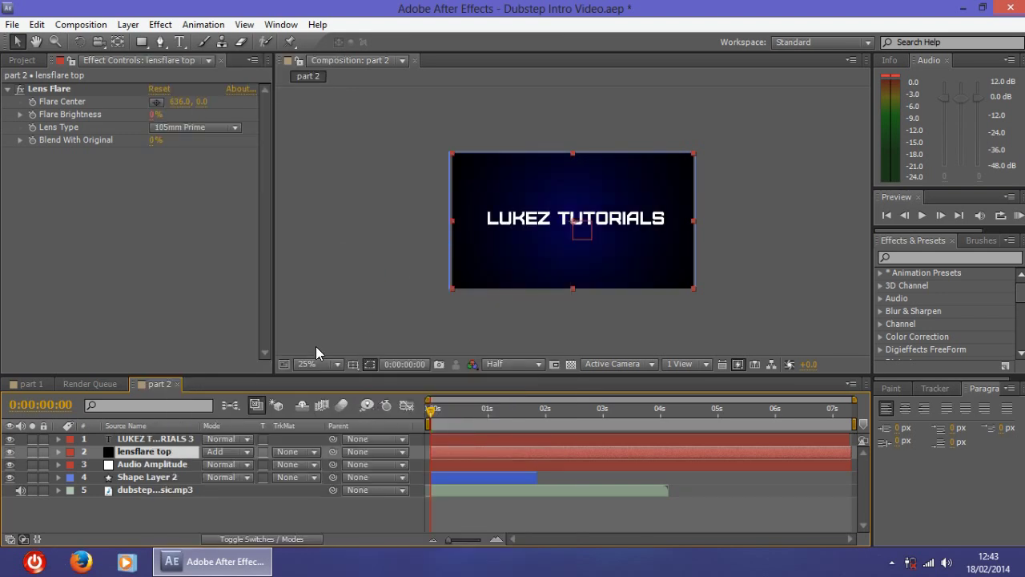
pyautogui.moveTo(431, 411); pyautogui.dragTo(392, 407)
pyautogui.click(179, 518)
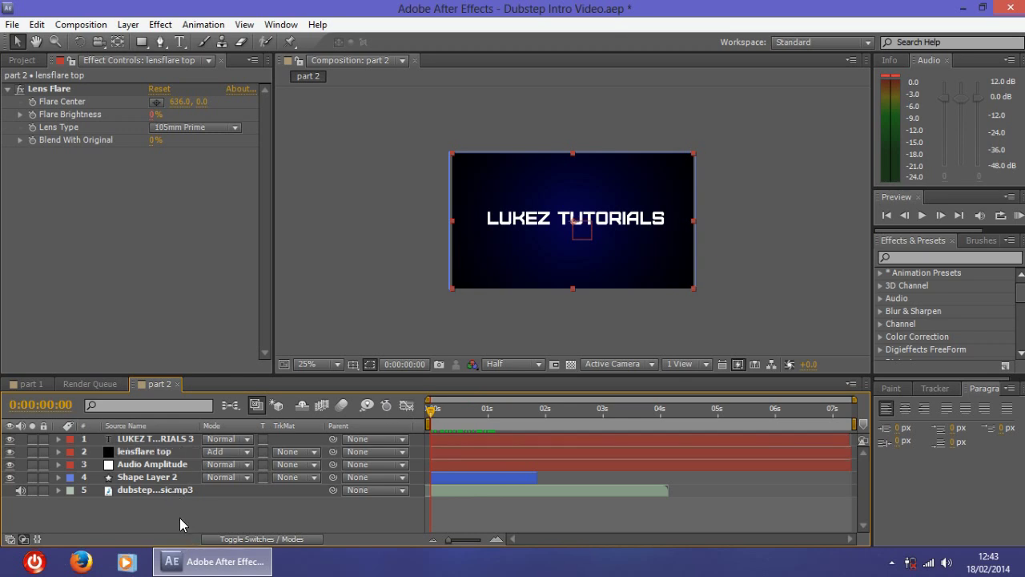
# Create a new adjustment layer above all other layers in part 2.
pyautogui.click(162, 24)
pyautogui.moveTo(123, 25)
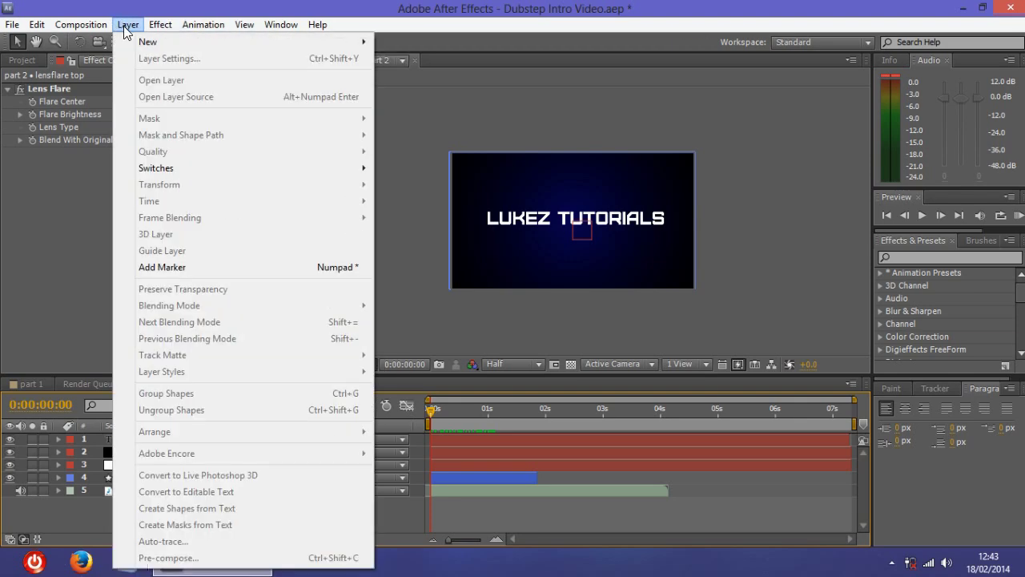
pyautogui.moveTo(290, 42)
pyautogui.click(421, 138)
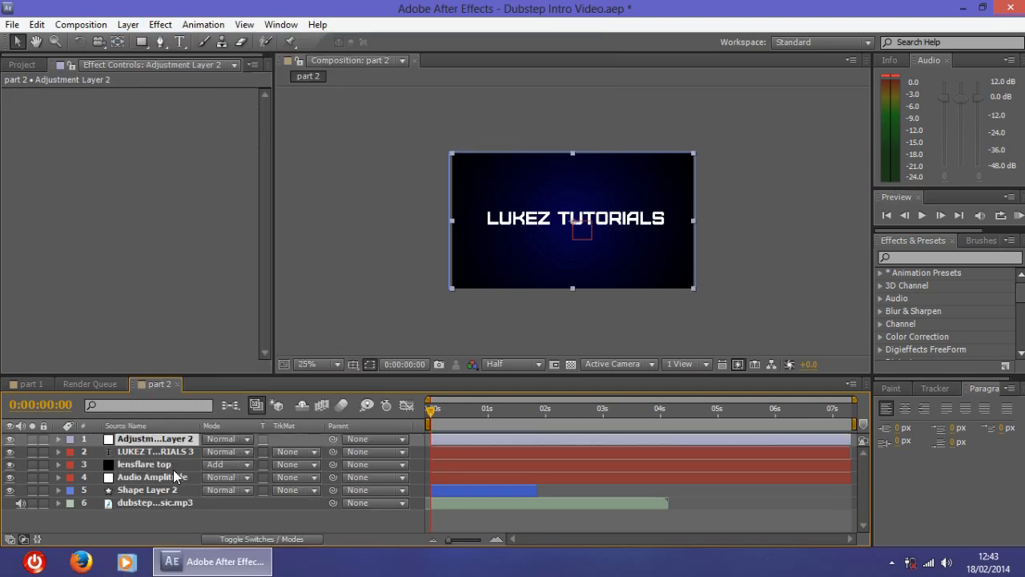
# Find the Magnify distortion and Fast Blur effects and apply both to the new adjustment layer.
pyautogui.click(971, 258)
pyautogui.write('magni')
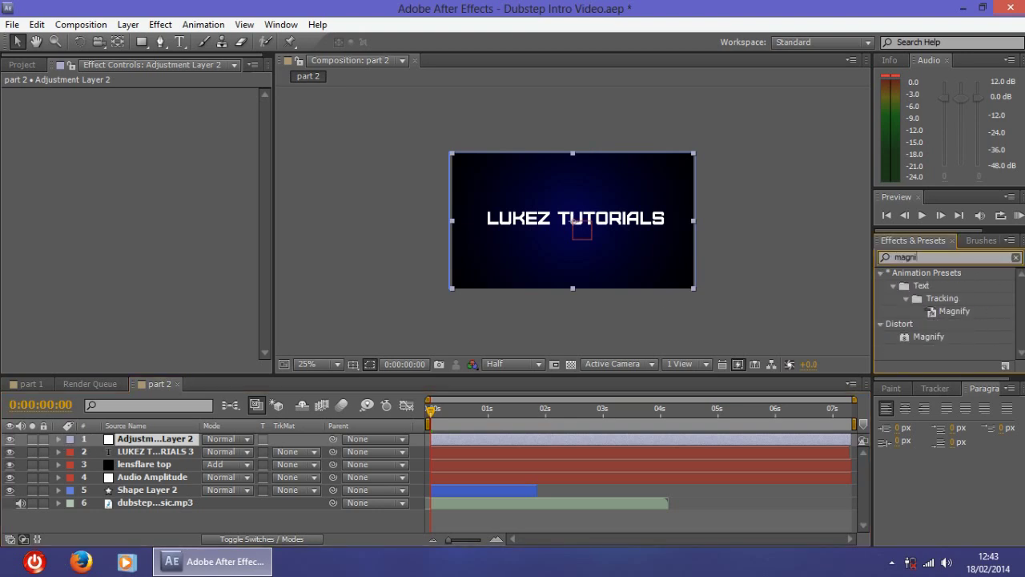
pyautogui.moveTo(930, 336); pyautogui.dragTo(152, 439)
pyautogui.moveTo(944, 258); pyautogui.dragTo(775, 260)
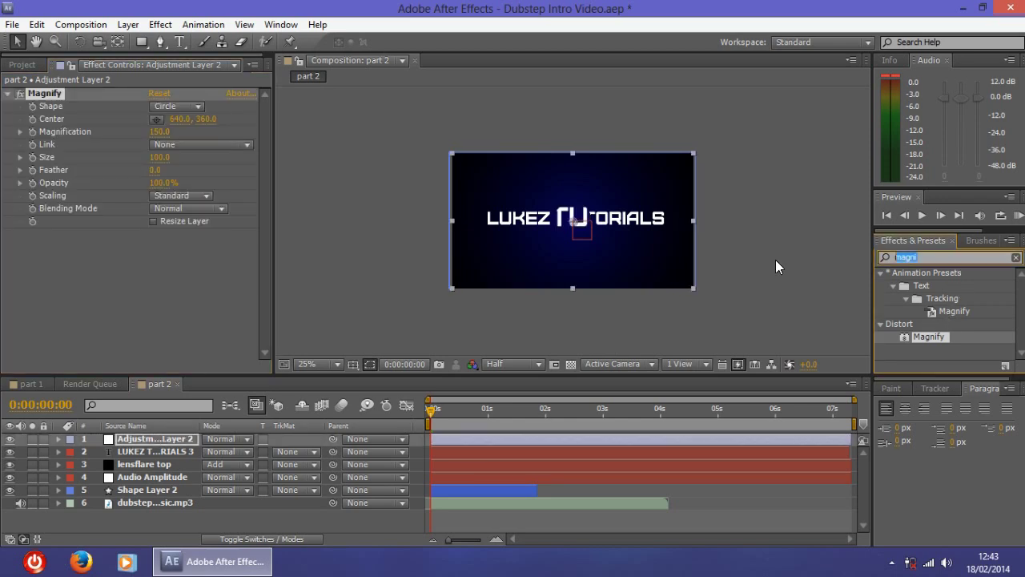
pyautogui.write('fast')
pyautogui.moveTo(929, 349); pyautogui.dragTo(146, 436)
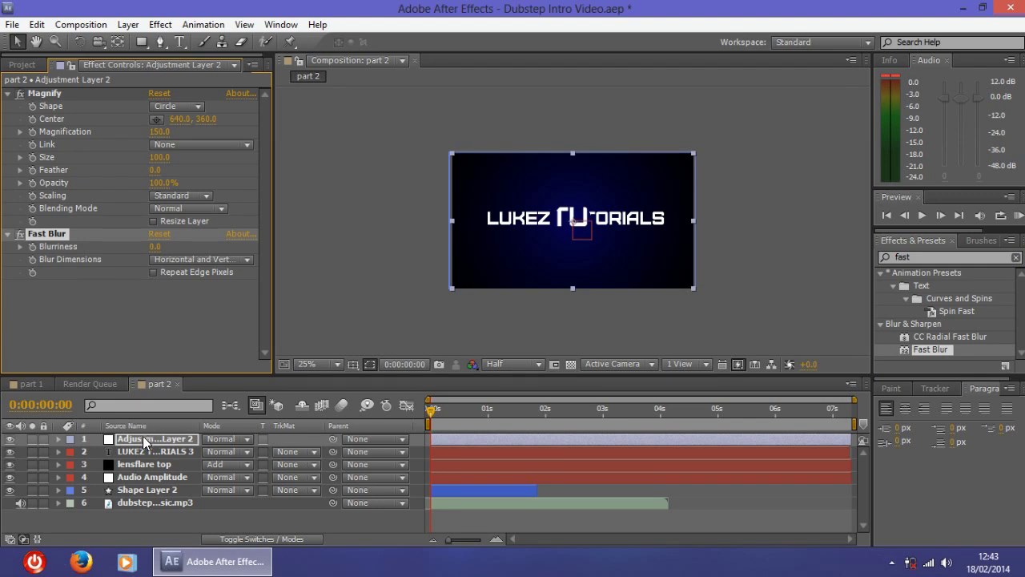
pyautogui.click(109, 359)
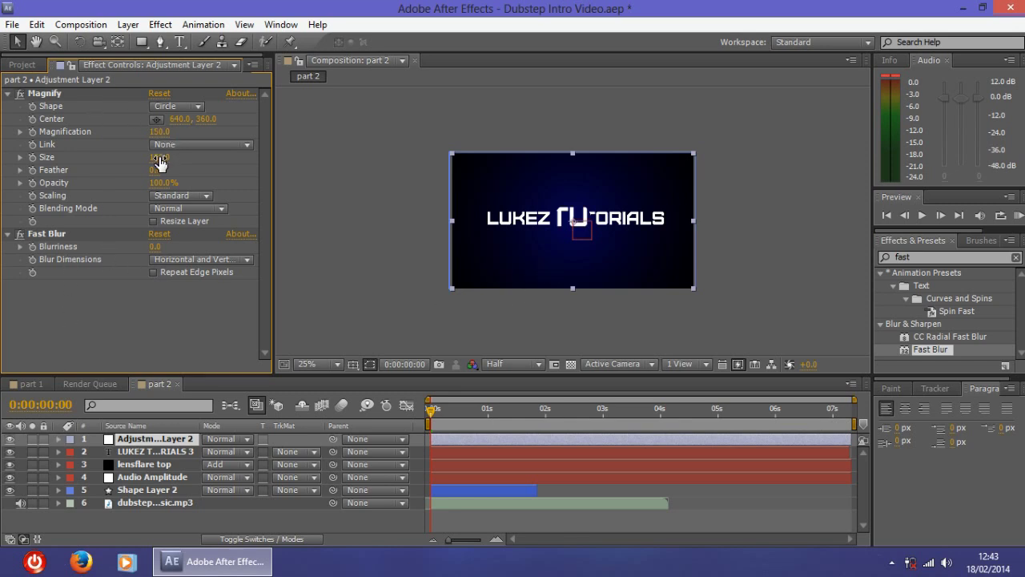
# Set the Magnify effect's Size to 760 and its Magnification to 100.
pyautogui.moveTo(160, 160); pyautogui.dragTo(677, 177)
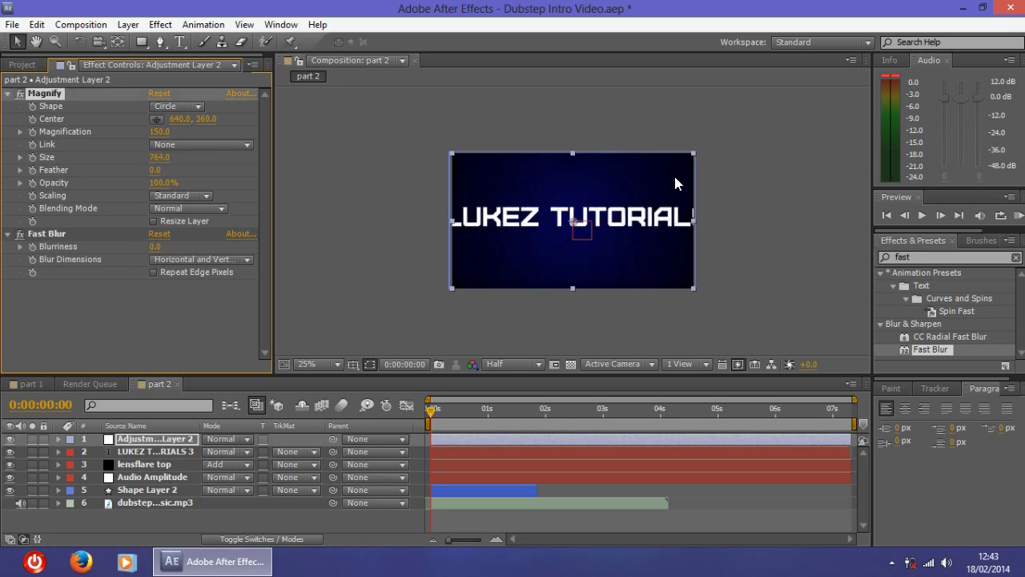
pyautogui.click(159, 158)
pyautogui.write('760')
pyautogui.press('Return')
pyautogui.click(159, 131)
pyautogui.write('100')
pyautogui.press('Return')
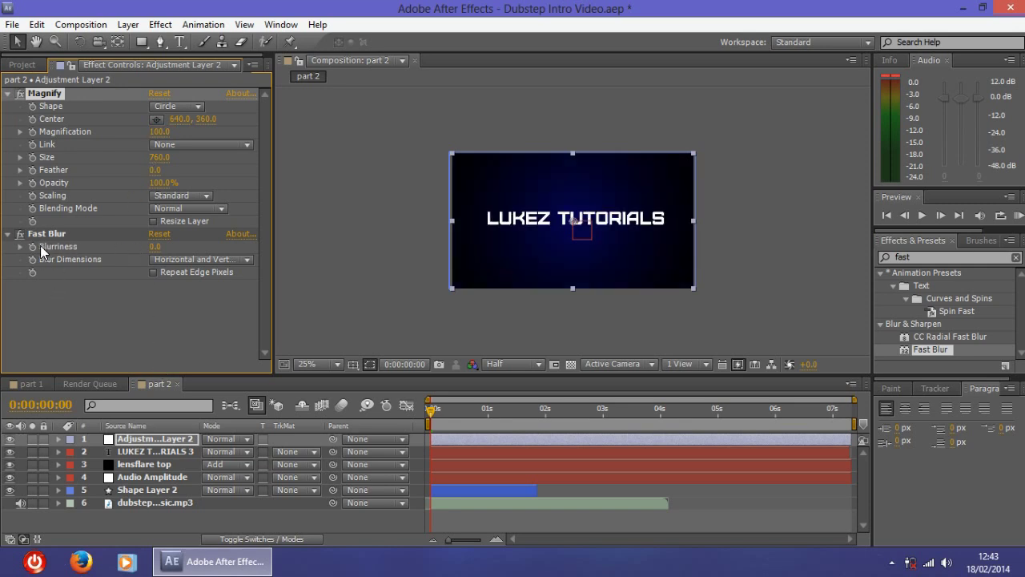
# Enable expressions on the adjustment layer's Magnify Magnification and Fast Blur Blurriness, then collapse the layer's properties.
pyautogui.keyDown('alt'); pyautogui.click(32, 132); pyautogui.keyUp('alt')
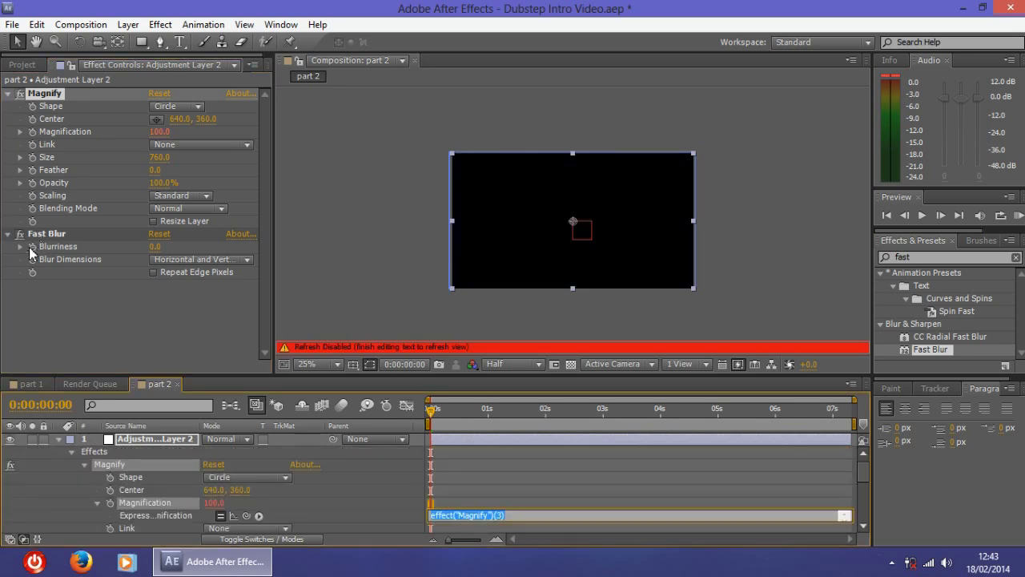
pyautogui.keyDown('alt'); pyautogui.click(33, 248); pyautogui.keyUp('alt')
pyautogui.click(222, 494)
pyautogui.scroll(3, 222, 494)
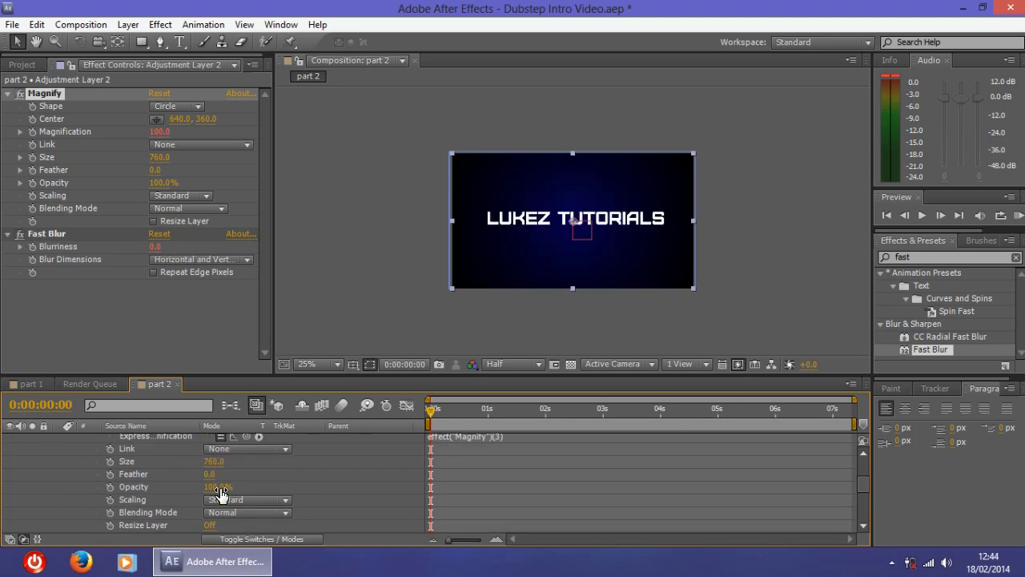
pyautogui.click(59, 440)
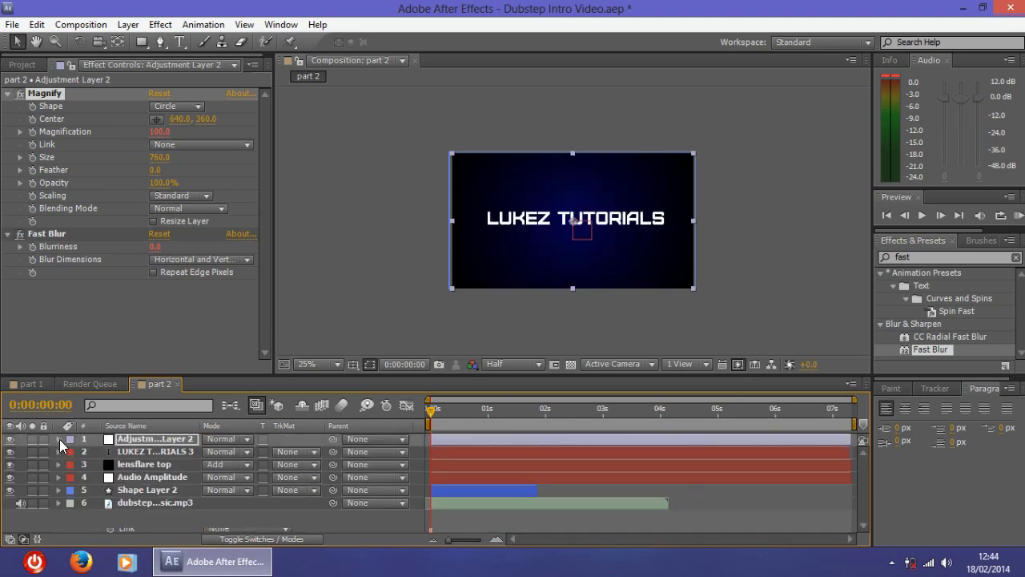
# Enable an expression on the adjustment layer's transform Opacity and collapse the layer's properties.
pyautogui.click(58, 439)
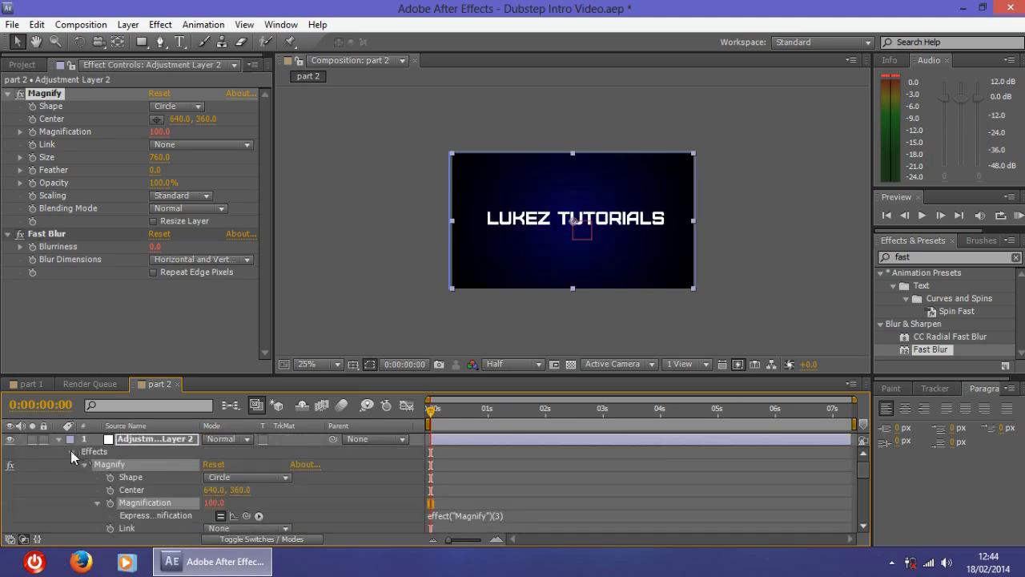
pyautogui.click(71, 452)
pyautogui.click(72, 464)
pyautogui.scroll(-3, 92, 481)
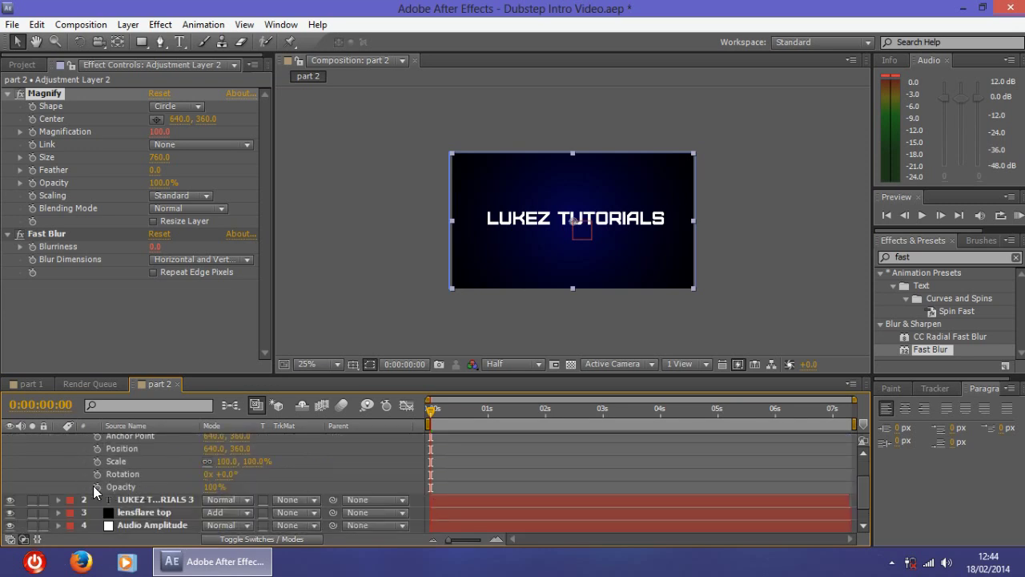
pyautogui.keyDown('alt'); pyautogui.click(96, 487); pyautogui.keyUp('alt')
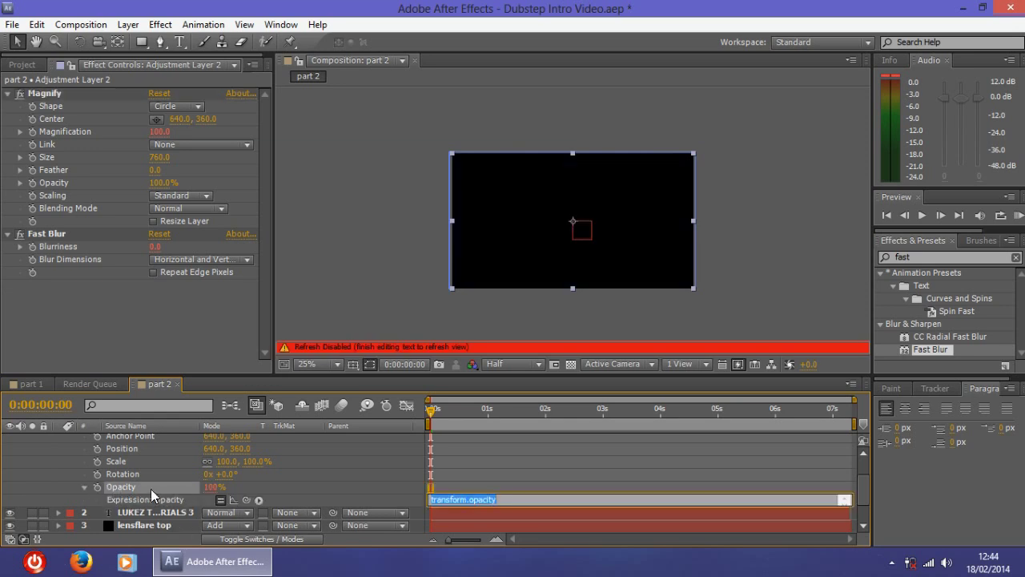
pyautogui.scroll(2, 151, 489)
pyautogui.click(60, 439)
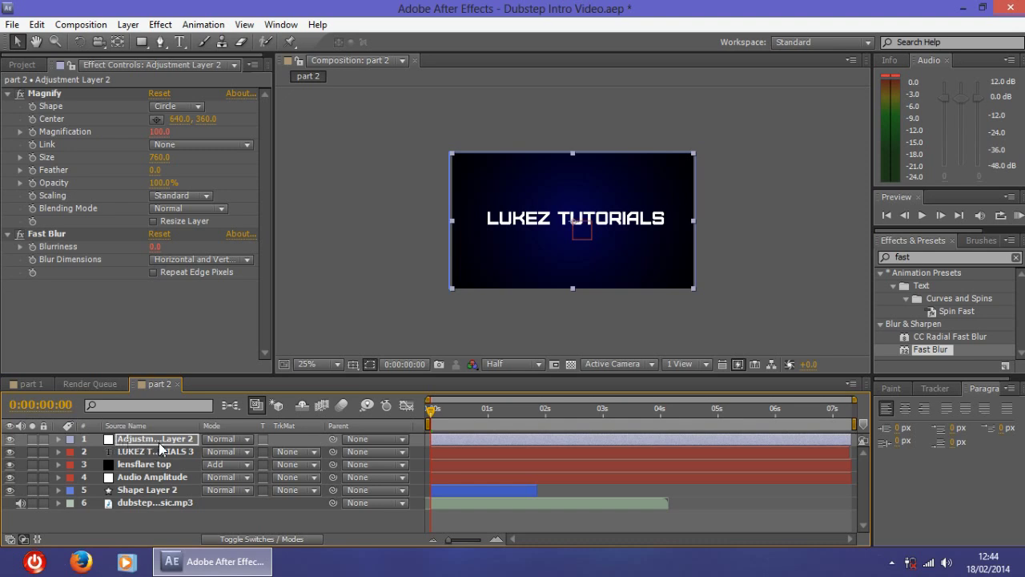
# Reveal only the expressions of the adjustment layer: Magnification, Blurriness and Opacity.
pyautogui.press('e')
pyautogui.press('e')
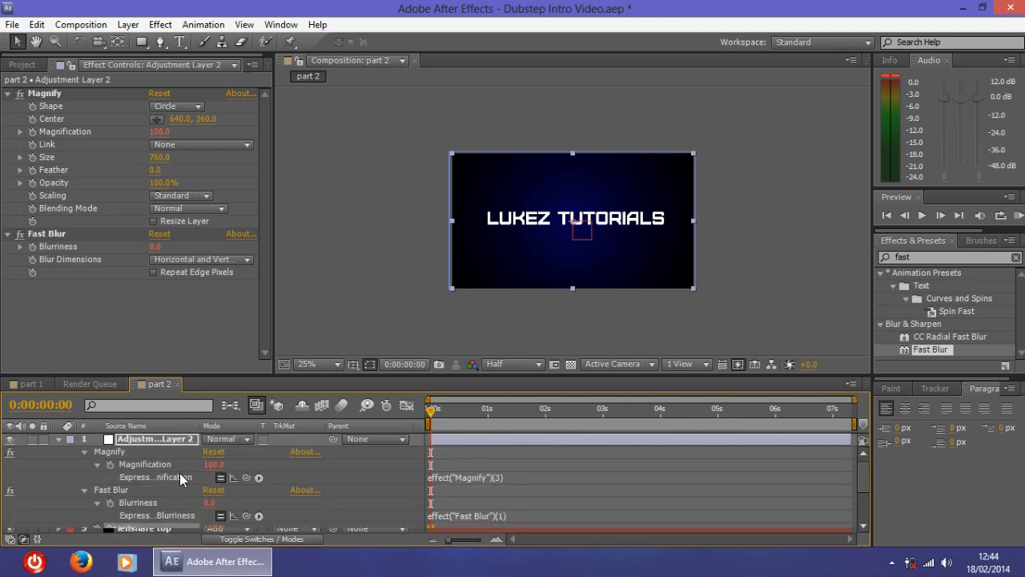
pyautogui.scroll(-2, 270, 500)
pyautogui.scroll(2, 270, 500)
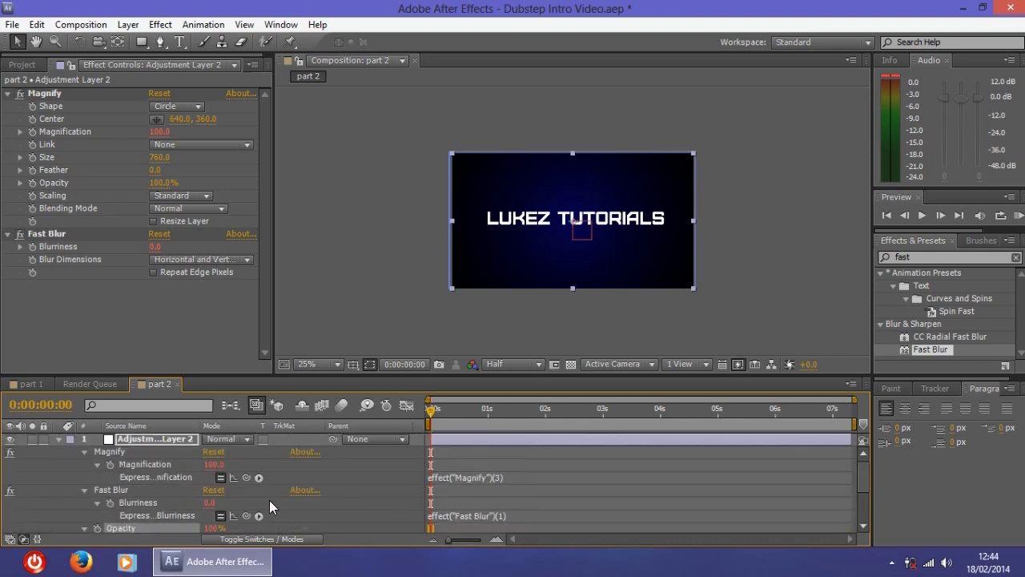
pyautogui.scroll(-2, 269, 499)
pyautogui.scroll(-3, 259, 496)
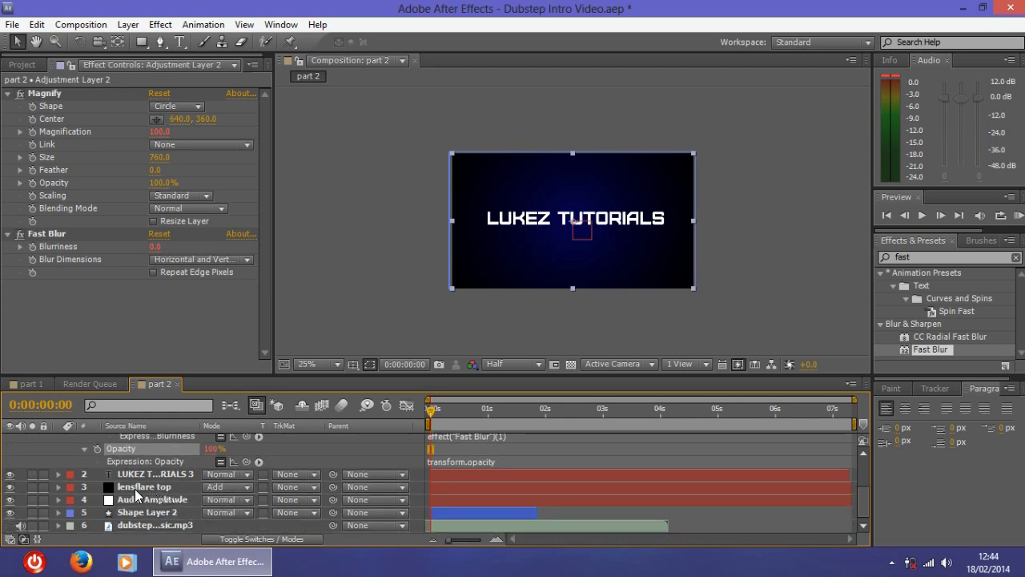
# Reveal the lensflare top layer's Flare Brightness expression and the Audio Amplitude layer's Both Channels slider.
pyautogui.click(139, 487)
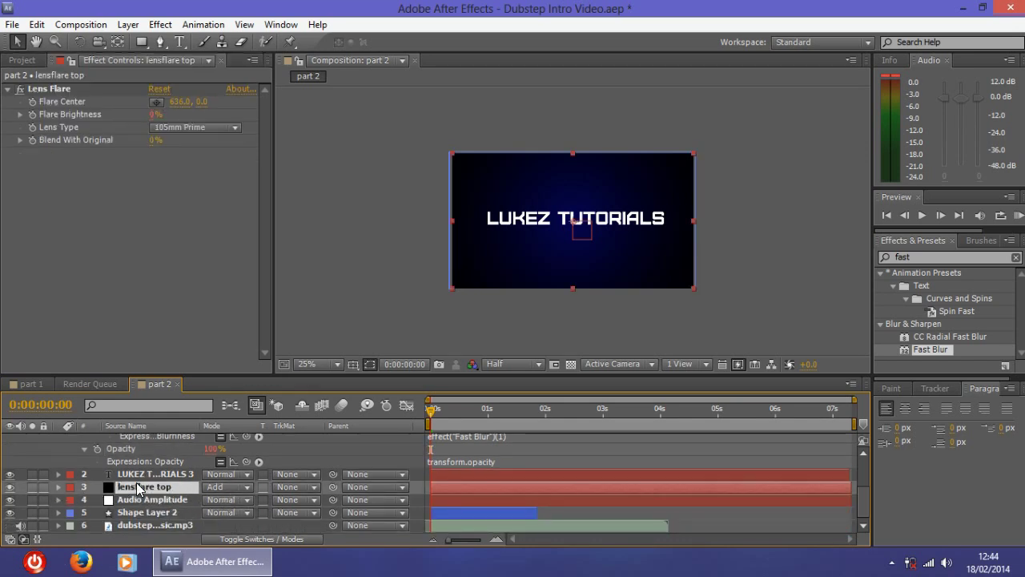
pyautogui.press('u')
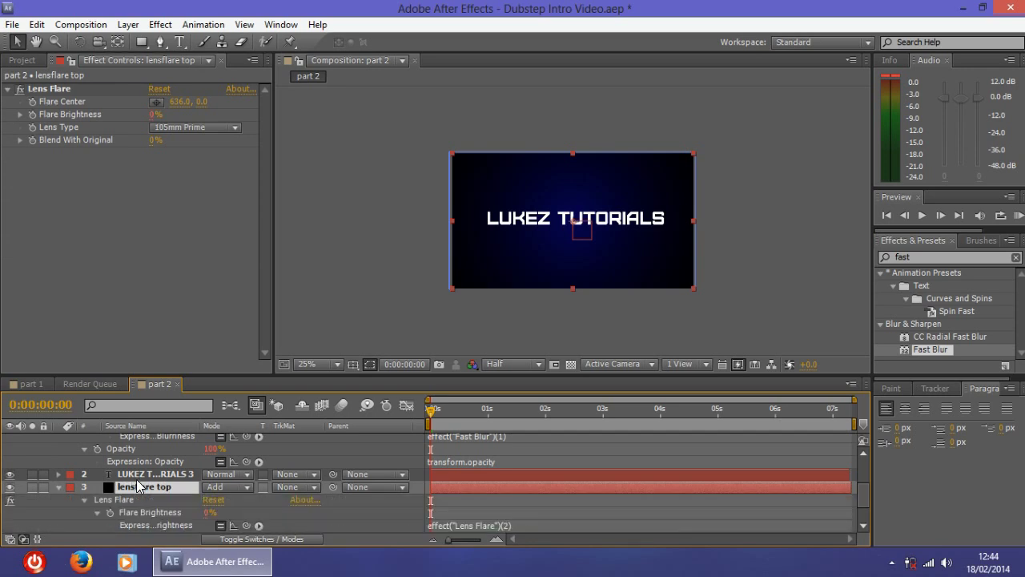
pyautogui.scroll(-2, 139, 484)
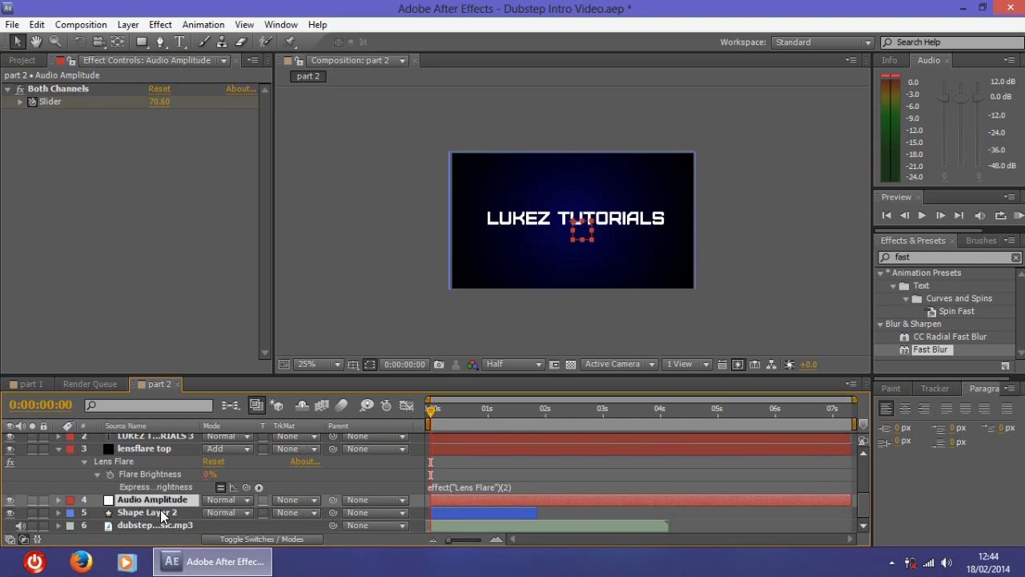
pyautogui.press('u')
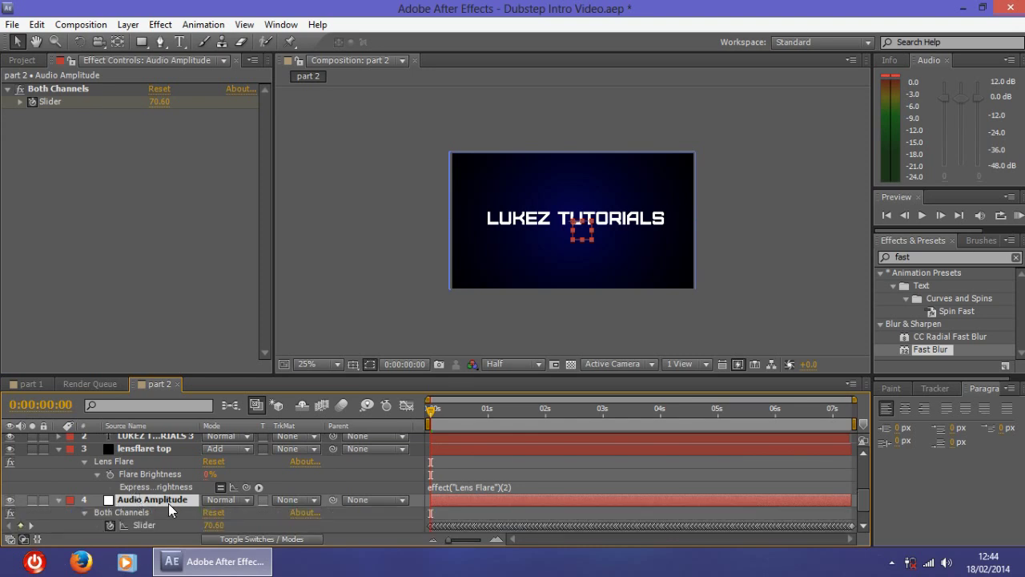
pyautogui.scroll(-2, 168, 506)
pyautogui.scroll(5, 133, 503)
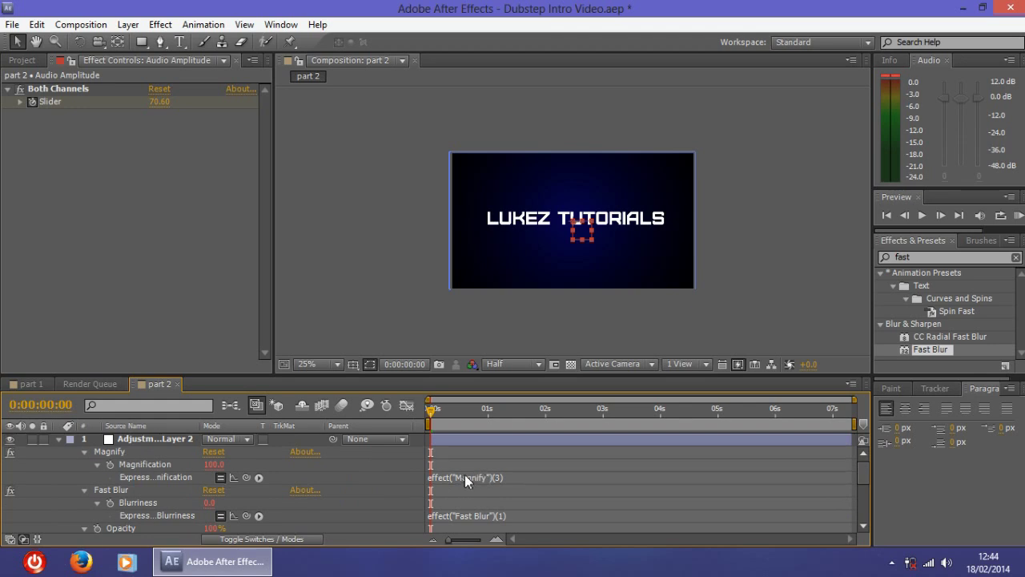
# Set the adjustment layer's Magnification expression to 100 plus the Audio Amplitude Both Channels slider multiplied by 0.5.
pyautogui.click(465, 478)
pyautogui.press('BackSpace')
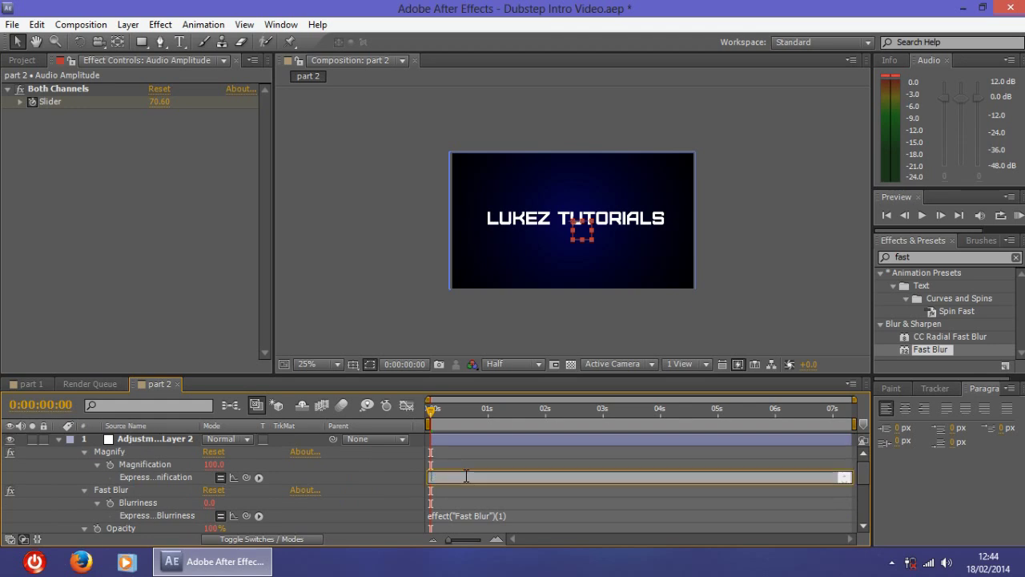
pyautogui.write('100+')
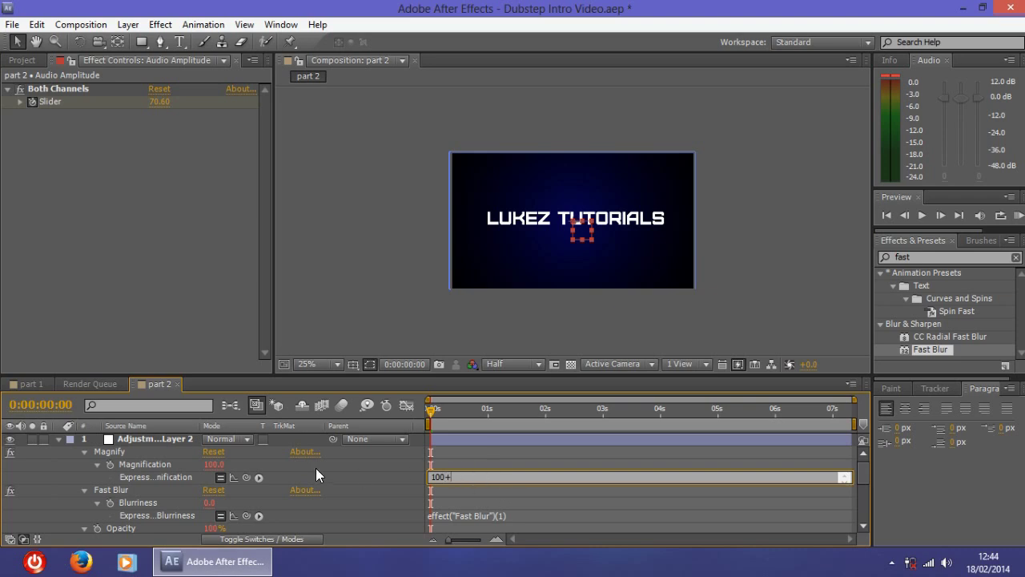
pyautogui.moveTo(242, 489); pyautogui.dragTo(142, 500)
pyautogui.click(711, 477)
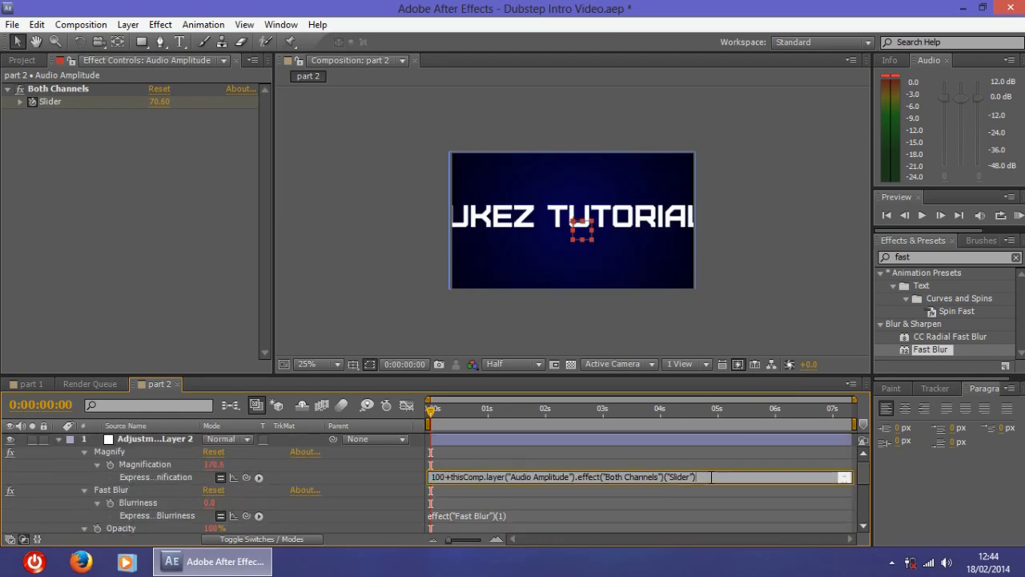
pyautogui.write('*0.5')
# Replace the Fast Blur Blurriness expression with a link to the Audio Amplitude Both Channels slider, multiplied by 0.2.
pyautogui.click(470, 515)
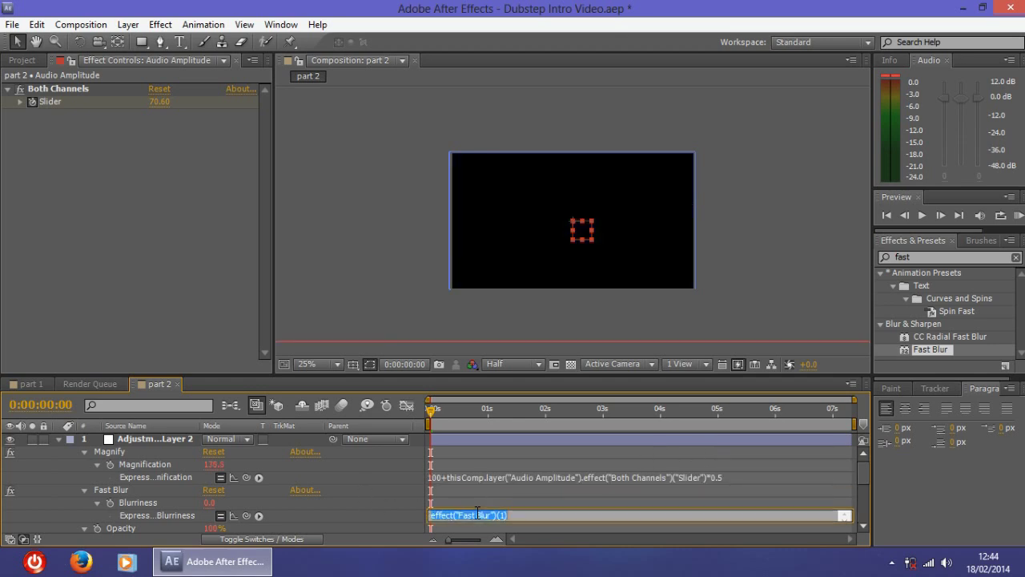
pyautogui.click(261, 496)
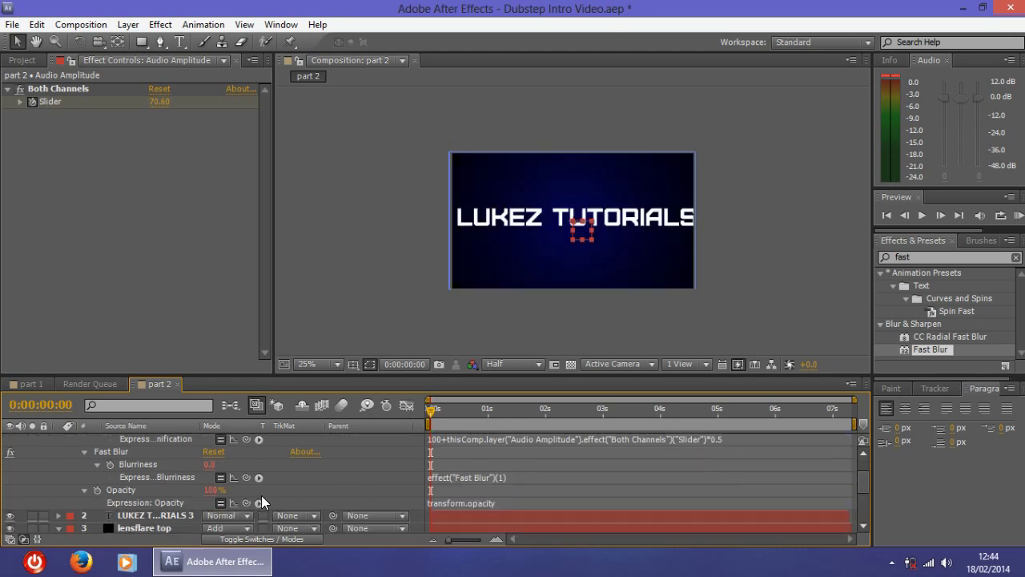
pyautogui.click(471, 516)
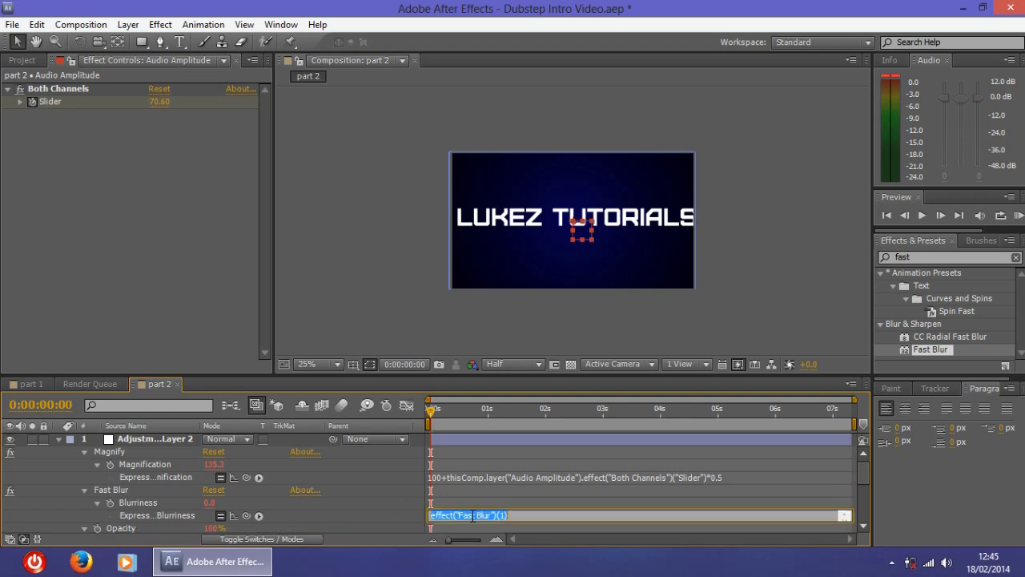
pyautogui.press('BackSpace')
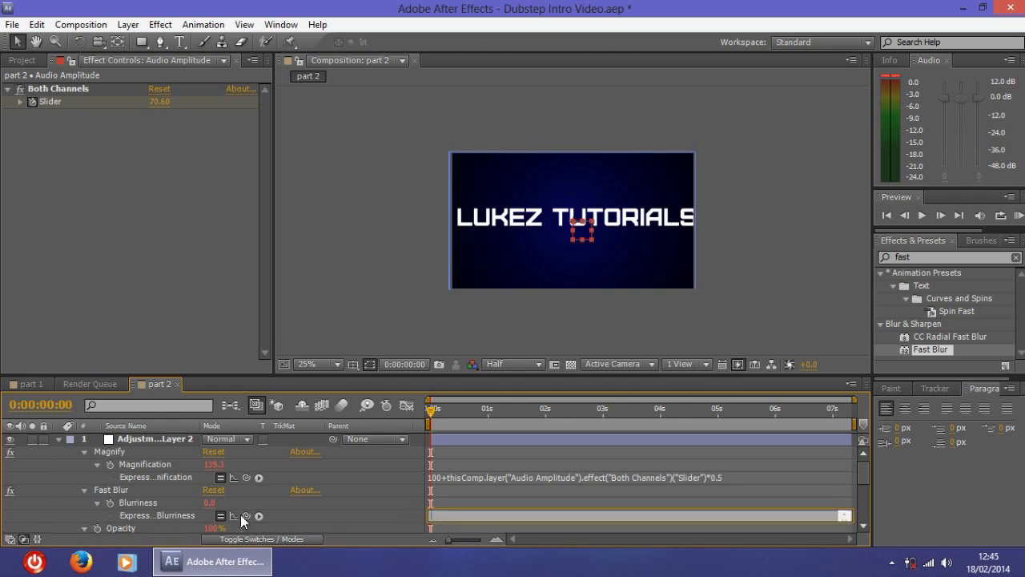
pyautogui.moveTo(240, 514); pyautogui.dragTo(148, 499)
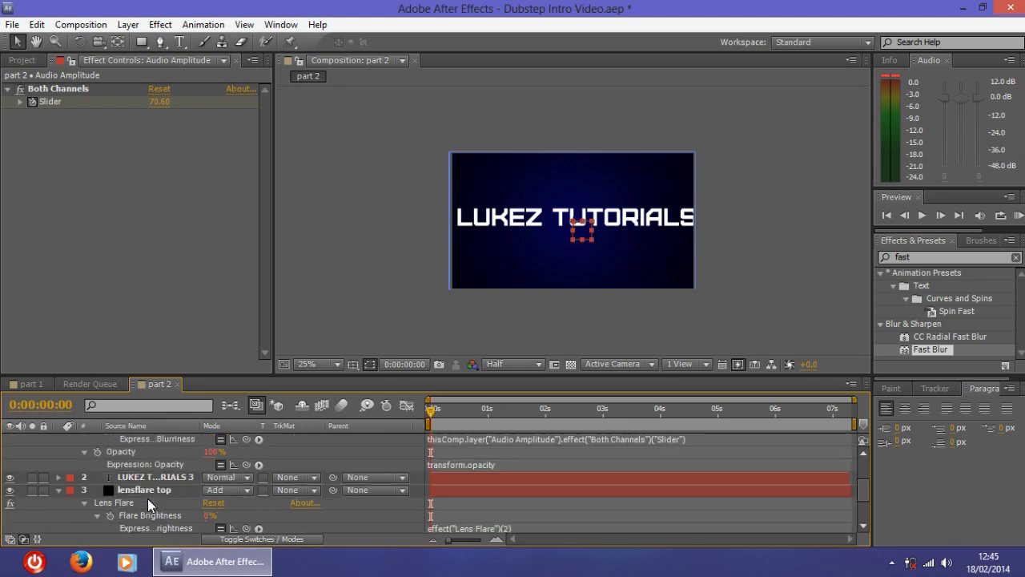
pyautogui.scroll(1, 475, 490)
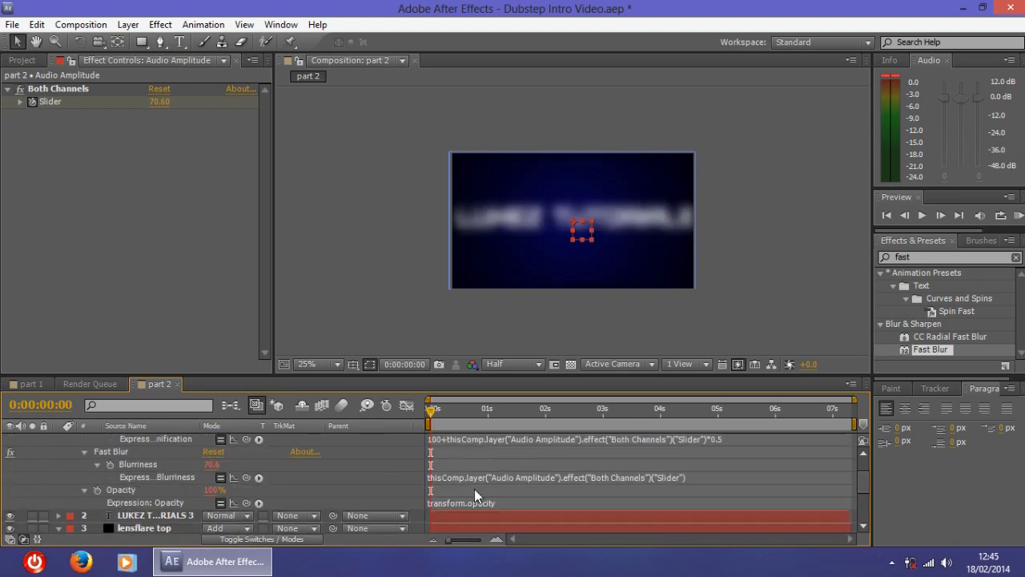
pyautogui.click(679, 478)
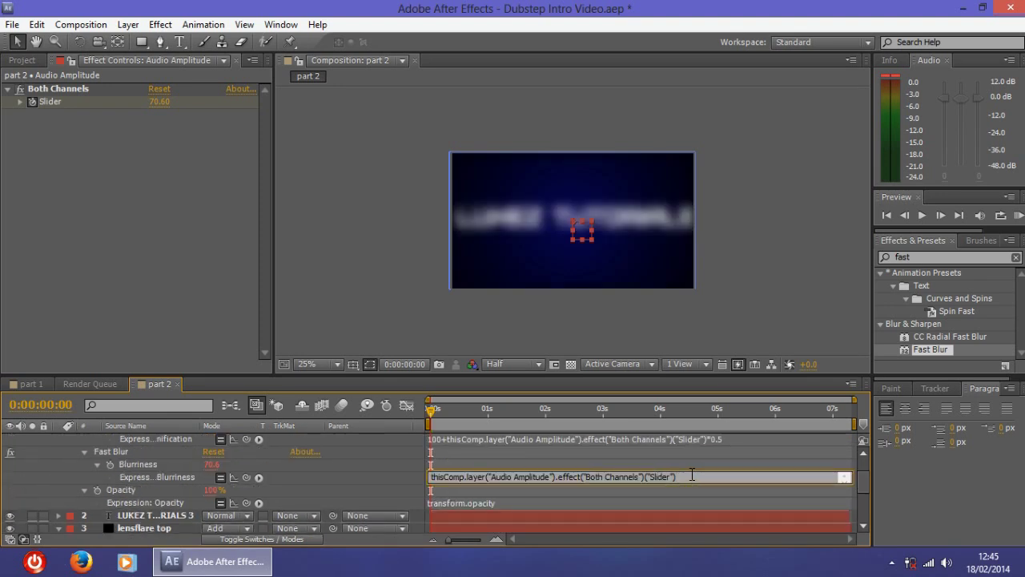
pyautogui.write('*0.2')
pyautogui.press('Return')
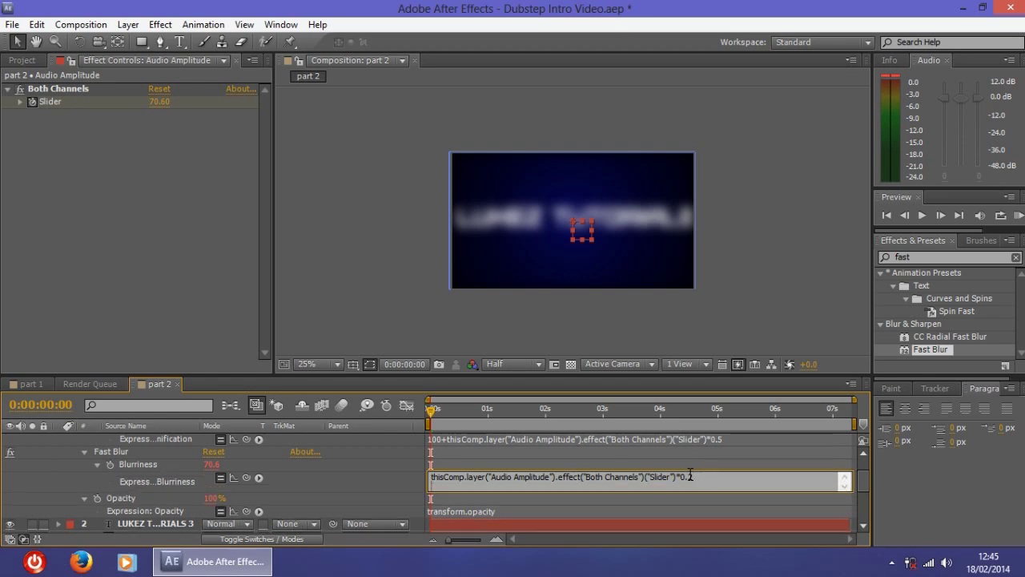
# Link the adjustment layer's Opacity expression to the Audio Amplitude Both Channels slider.
pyautogui.click(536, 511)
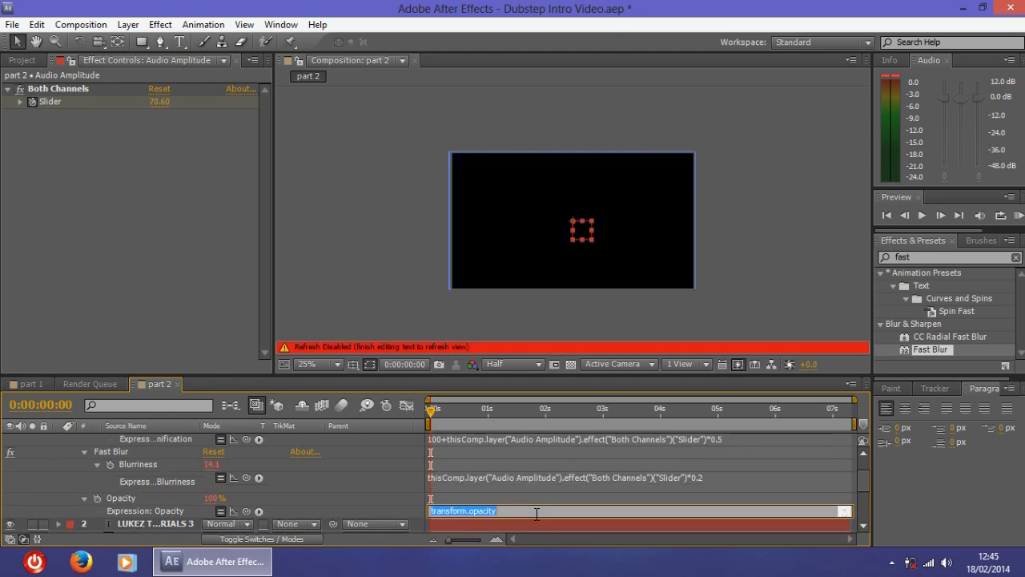
pyautogui.scroll(-1, 361, 508)
pyautogui.click(457, 477)
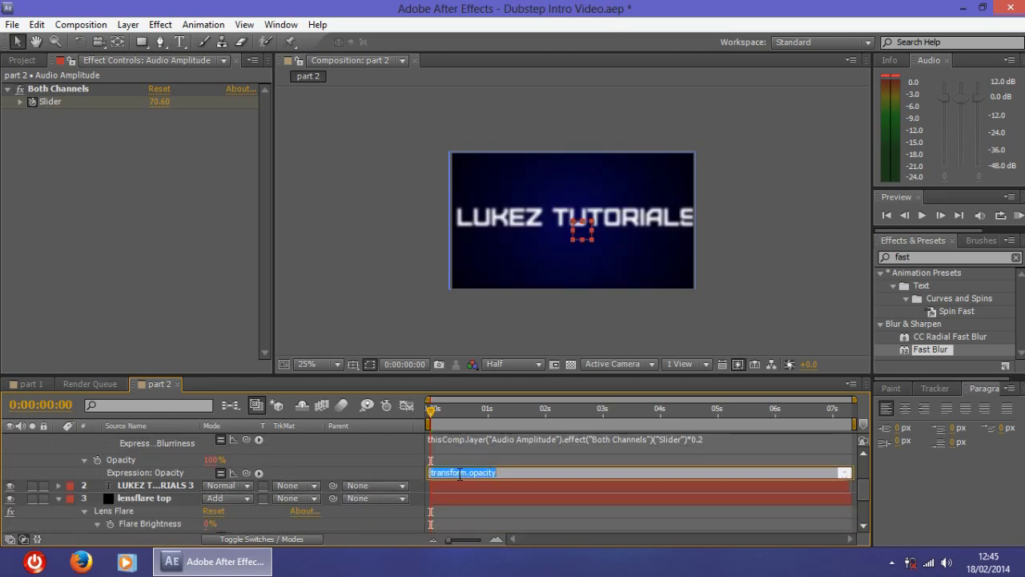
pyautogui.moveTo(238, 519); pyautogui.dragTo(151, 502)
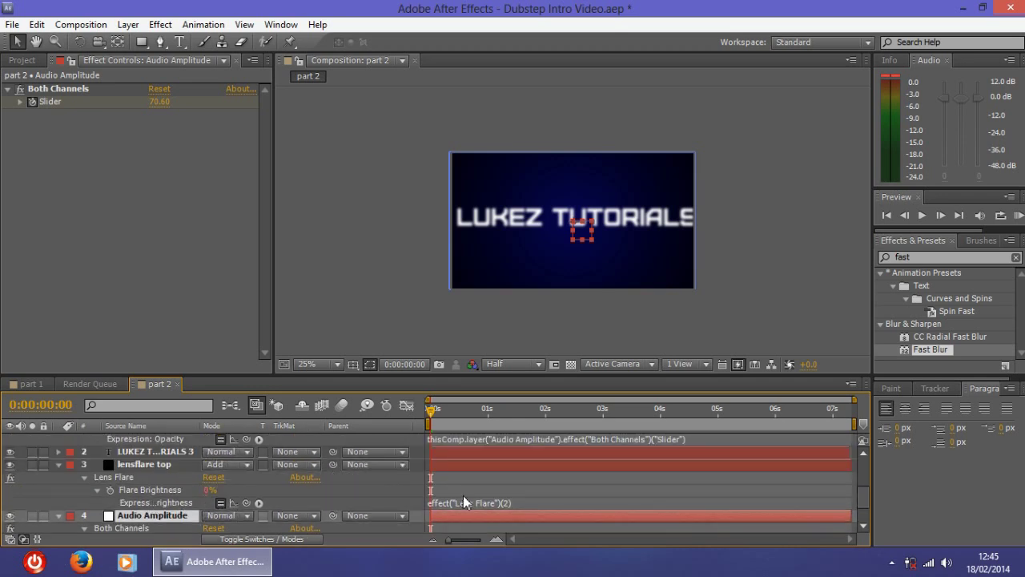
pyautogui.scroll(1, 516, 501)
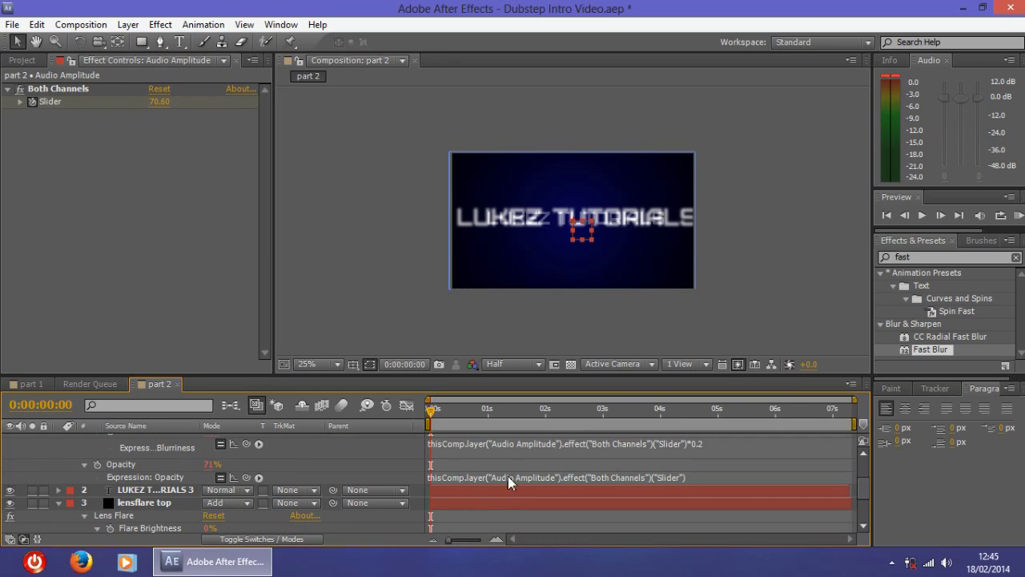
# Link the lensflare top layer's Flare Brightness expression to the Audio Amplitude Both Channels slider.
pyautogui.scroll(-1, 508, 479)
pyautogui.click(465, 500)
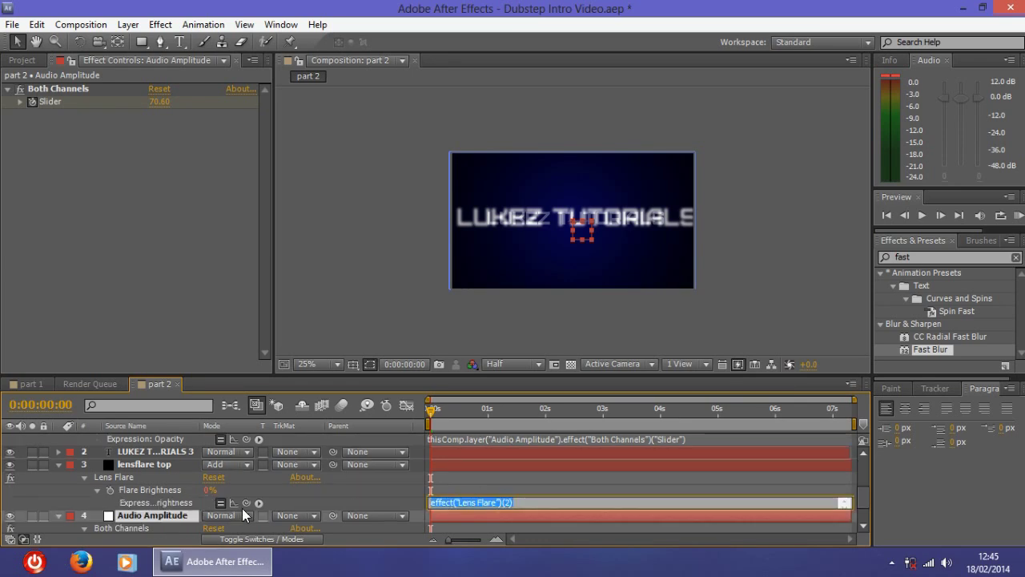
pyautogui.moveTo(245, 504); pyautogui.dragTo(175, 499)
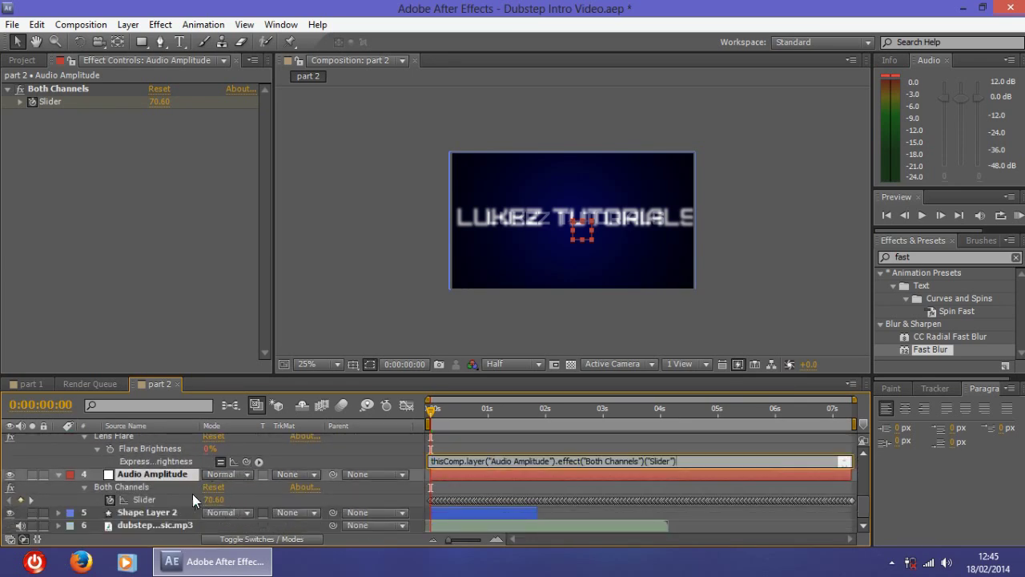
pyautogui.click(591, 484)
pyautogui.scroll(1, 593, 483)
pyautogui.scroll(4, 593, 485)
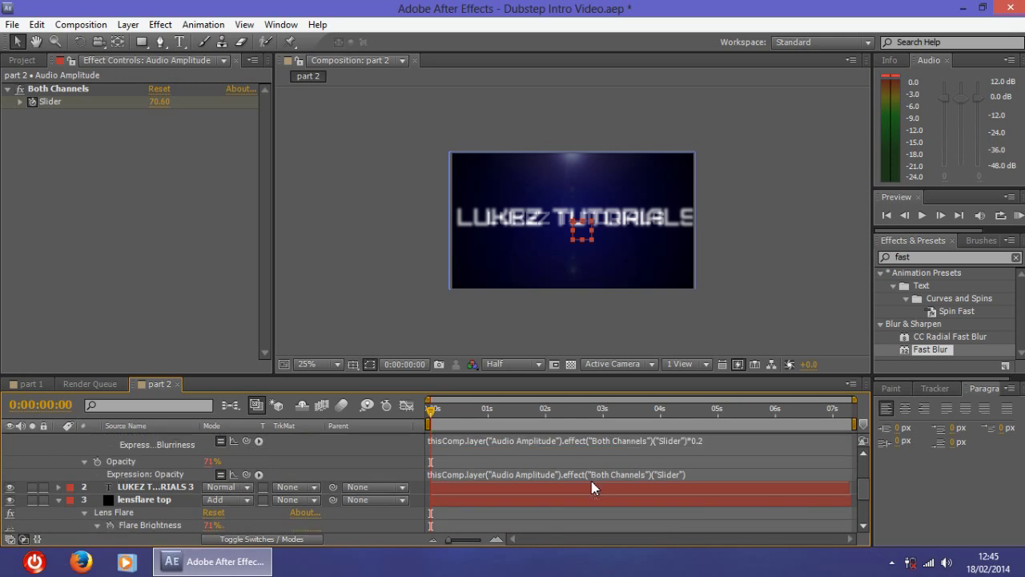
# Run RAM previews of part 2 to check how the title and lens flare react to the audio.
pyautogui.click(1019, 215)
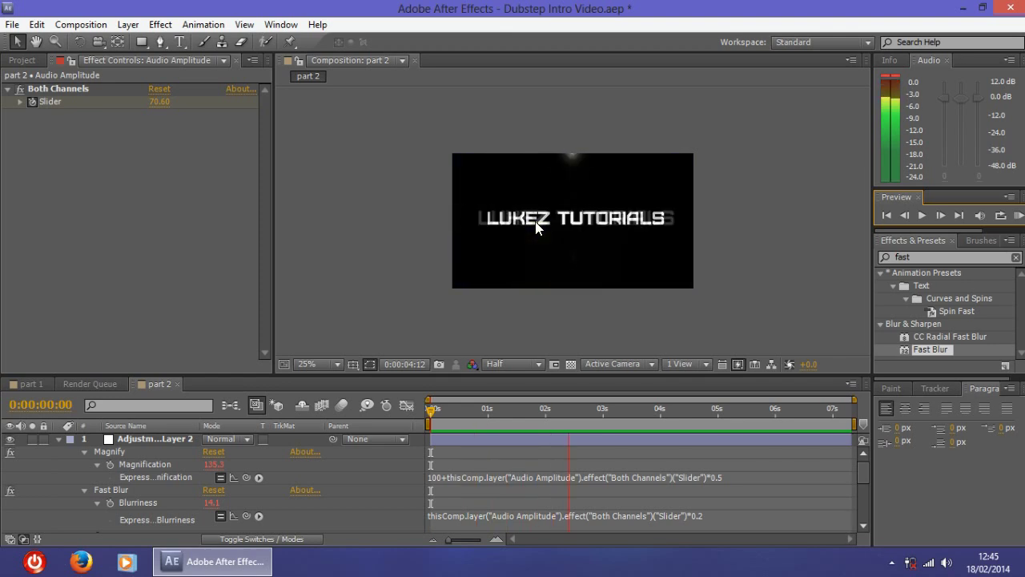
pyautogui.press('space')
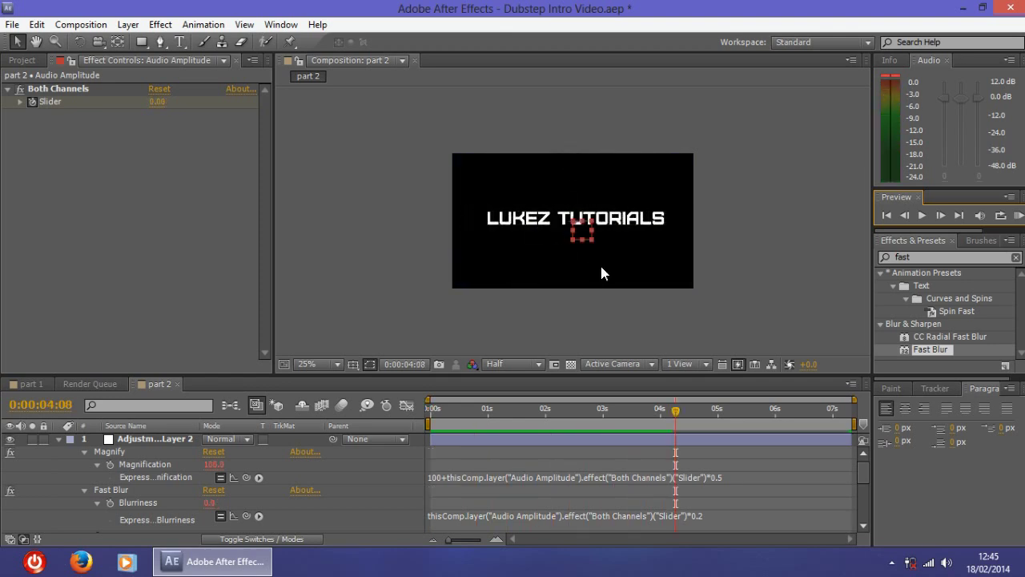
pyautogui.click(1015, 216)
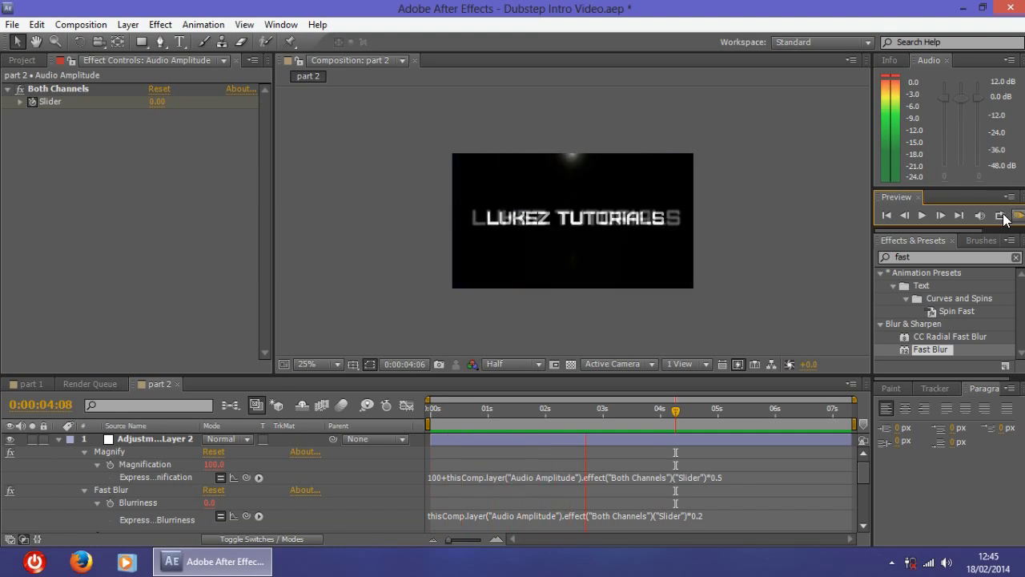
pyautogui.press('space')
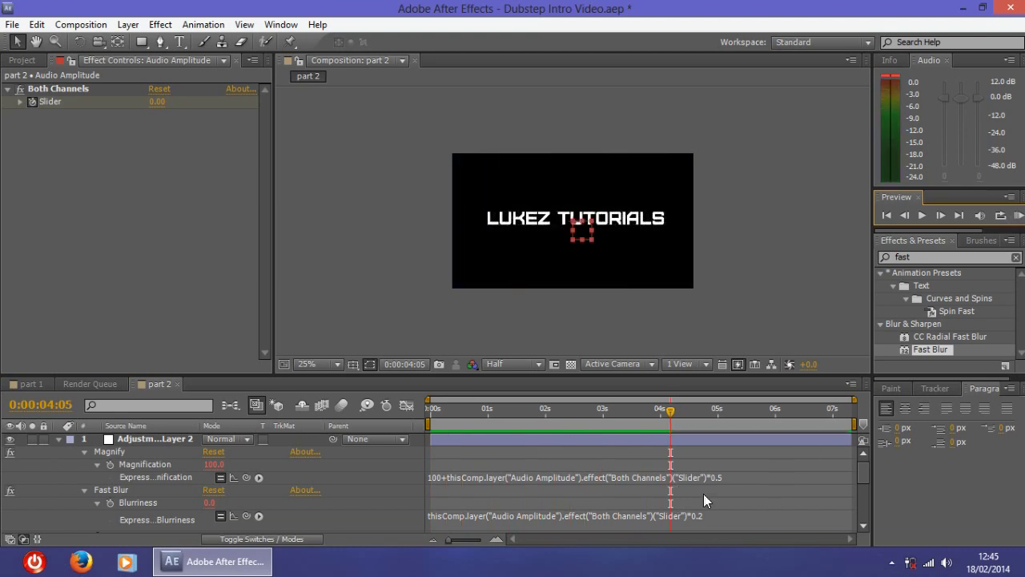
# Change the multiplier in the adjustment layer's Magnification expression to 0.4 and preview the composition.
pyautogui.scroll(-2, 702, 508)
pyautogui.scroll(2, 686, 508)
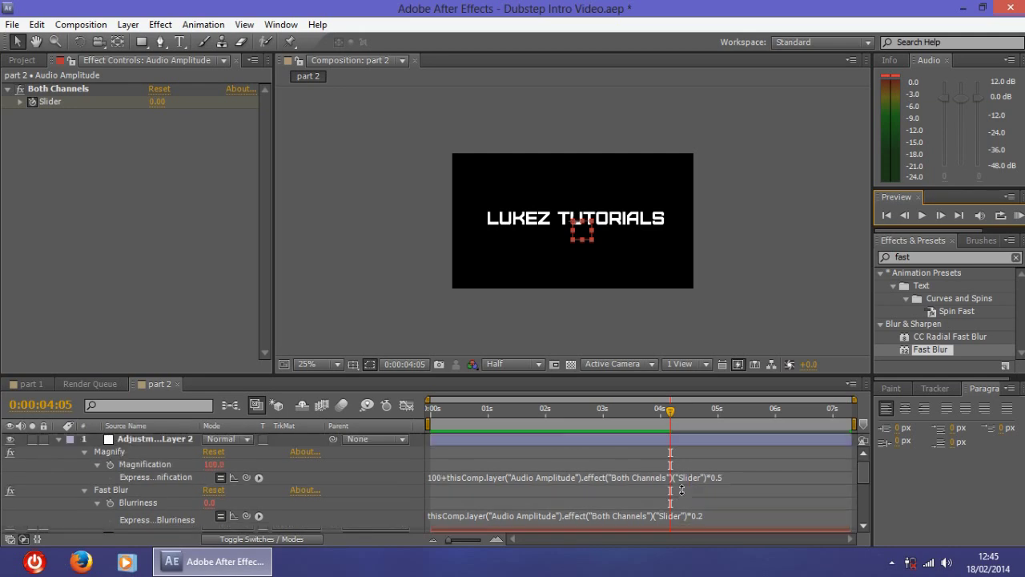
pyautogui.click(698, 481)
pyautogui.click(721, 477)
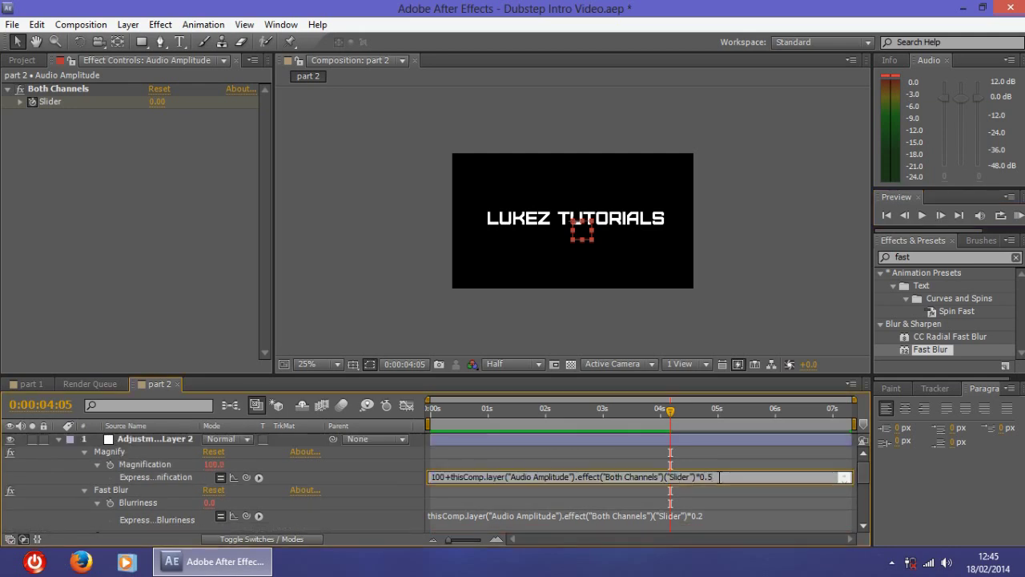
pyautogui.press('Return')
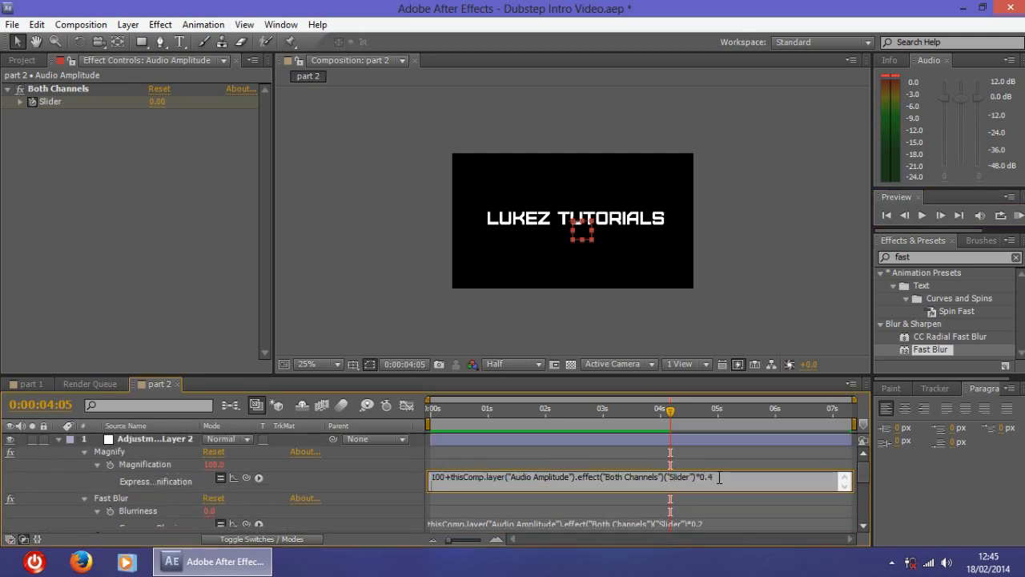
pyautogui.click(716, 502)
pyautogui.click(714, 480)
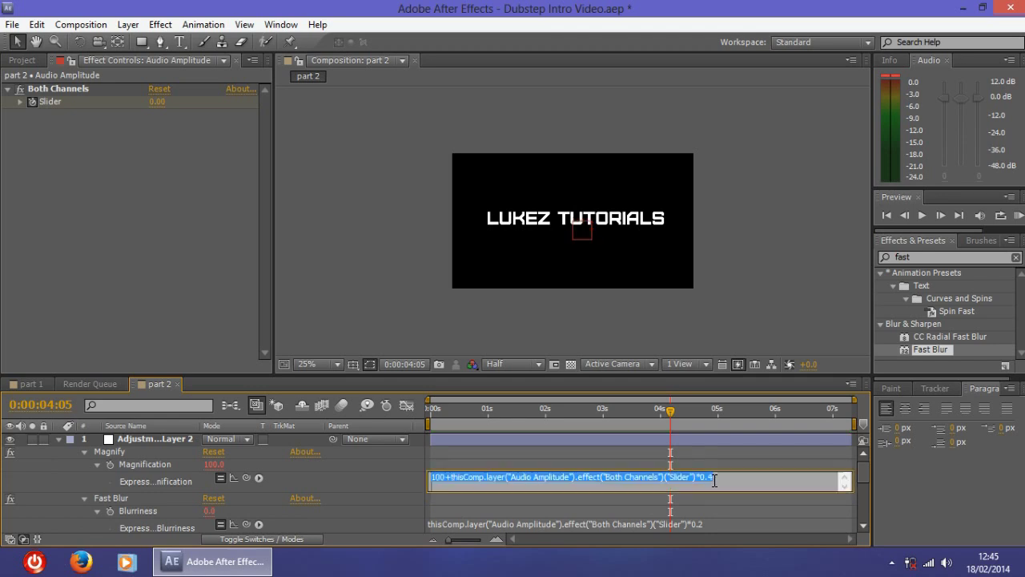
pyautogui.click(1017, 217)
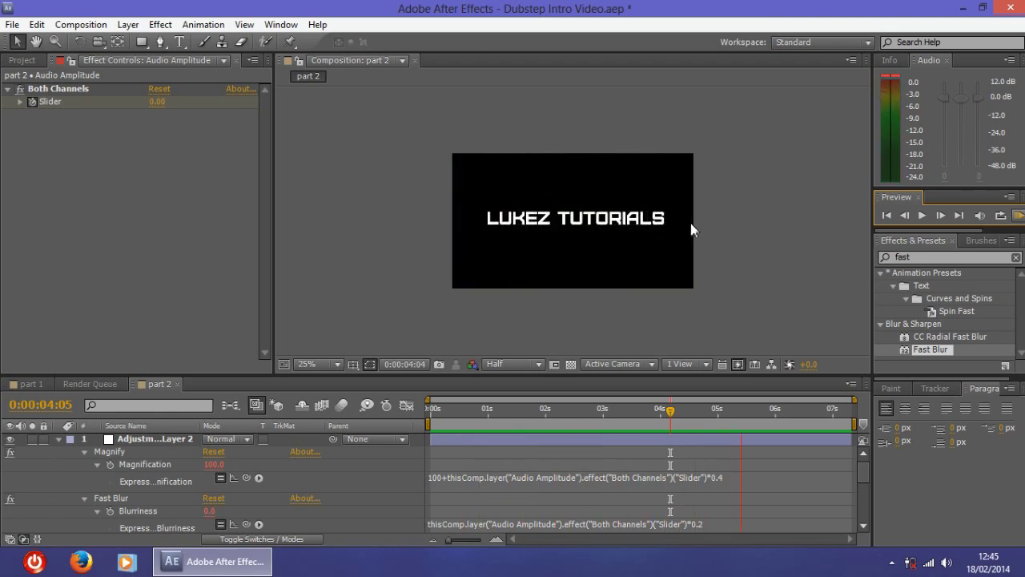
pyautogui.press('space')
pyautogui.click(512, 263)
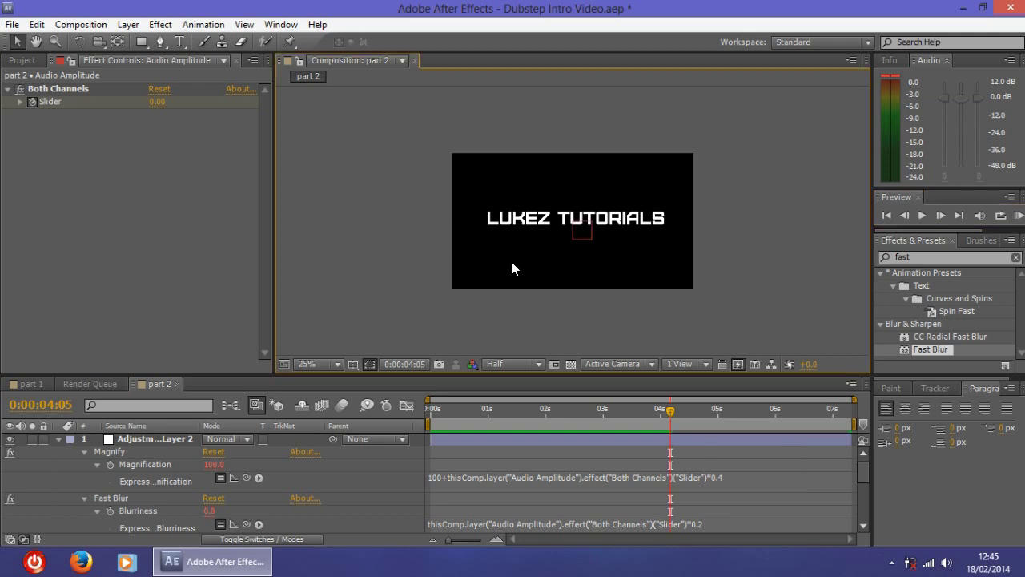
# Multiply the lensflare top layer's Flare Brightness expression by 1.5 and preview the composition.
pyautogui.scroll(-3, 627, 501)
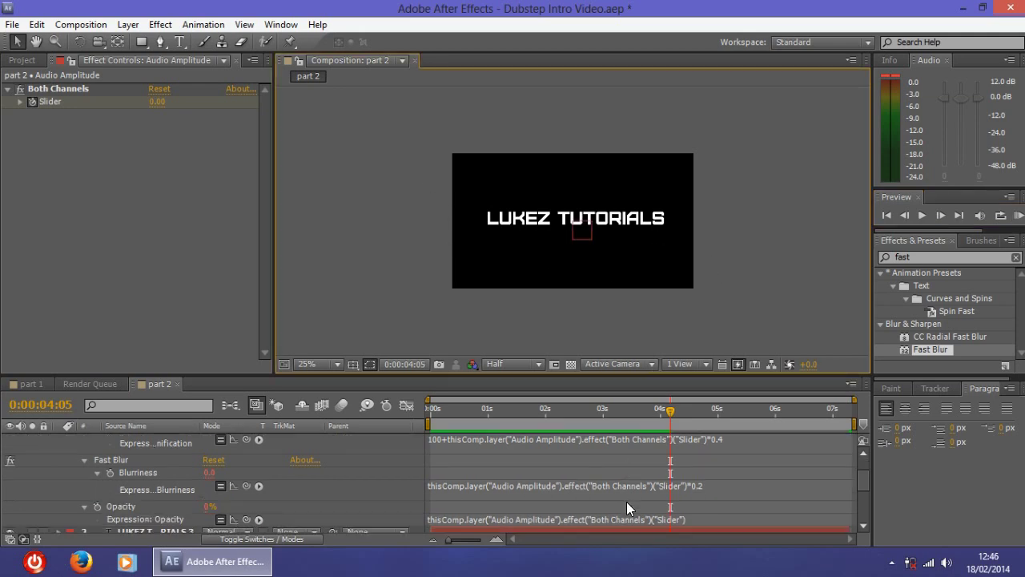
pyautogui.scroll(-2, 642, 508)
pyautogui.click(635, 482)
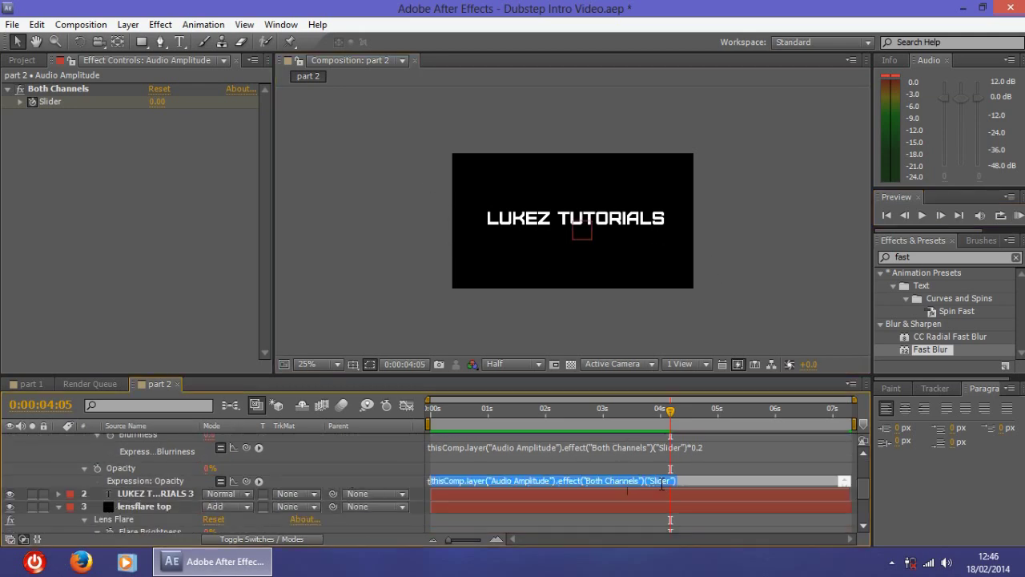
pyautogui.click(692, 480)
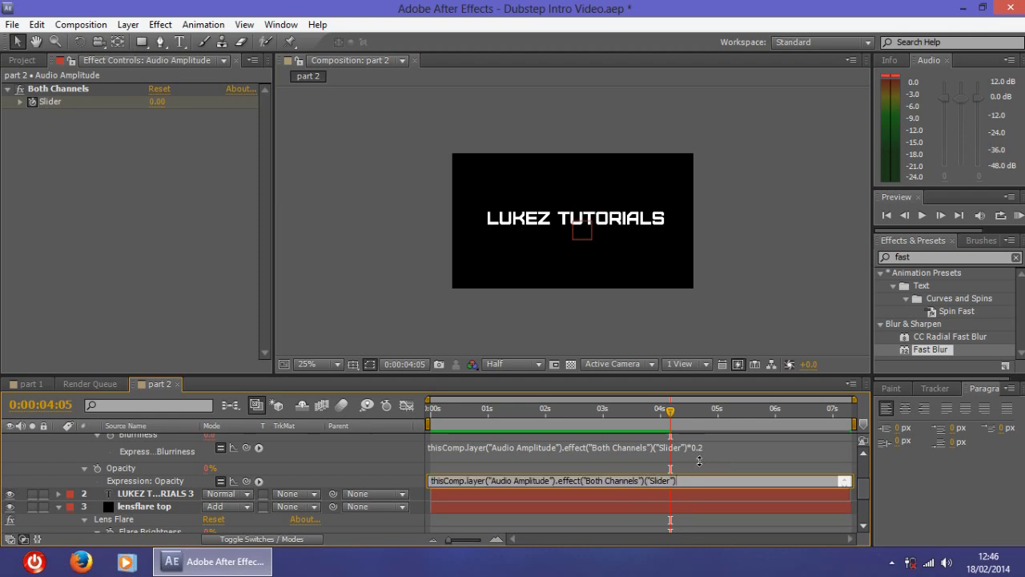
pyautogui.click(699, 448)
pyautogui.scroll(-3, 655, 505)
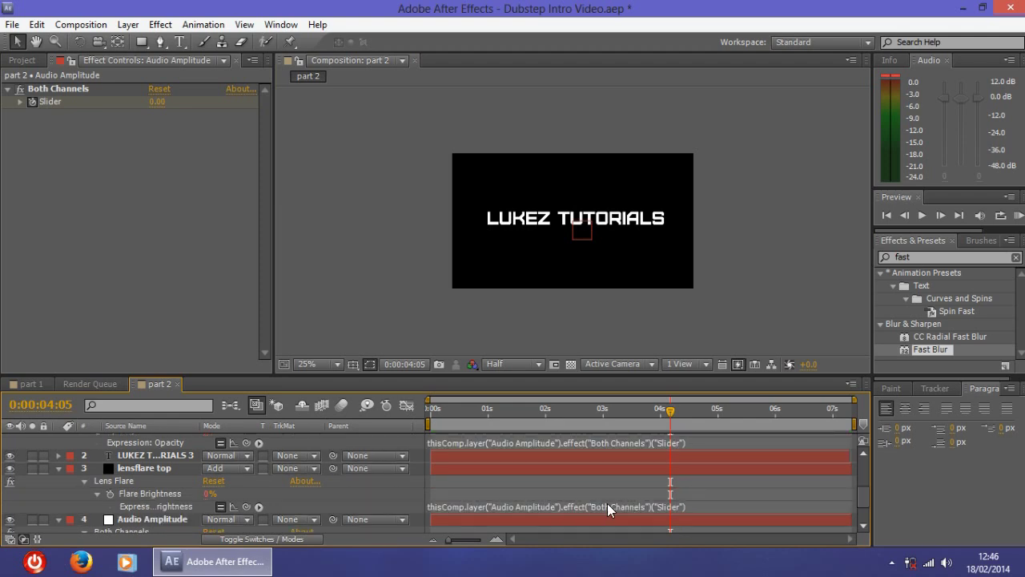
pyautogui.click(687, 505)
pyautogui.click(689, 505)
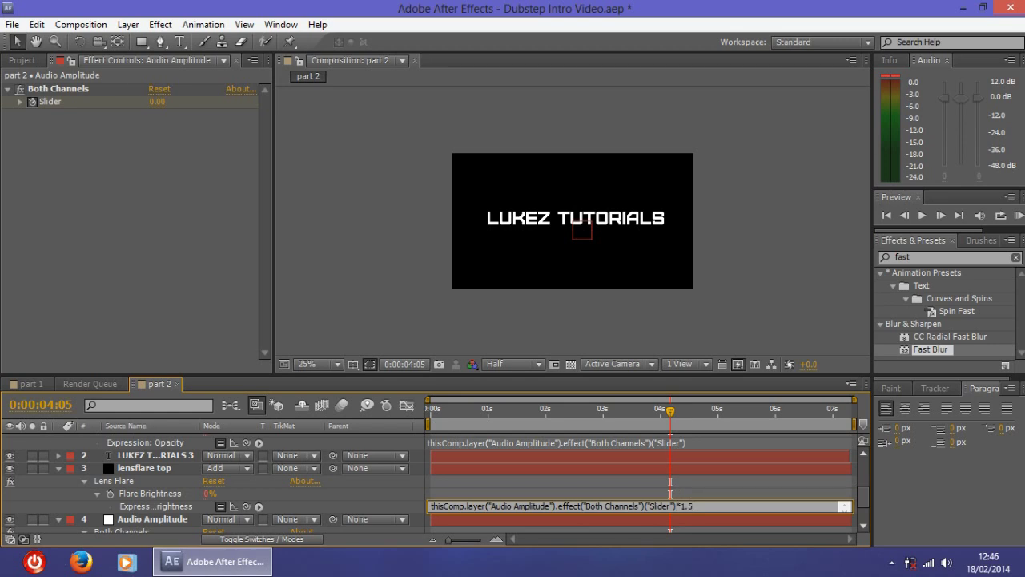
pyautogui.click(1018, 216)
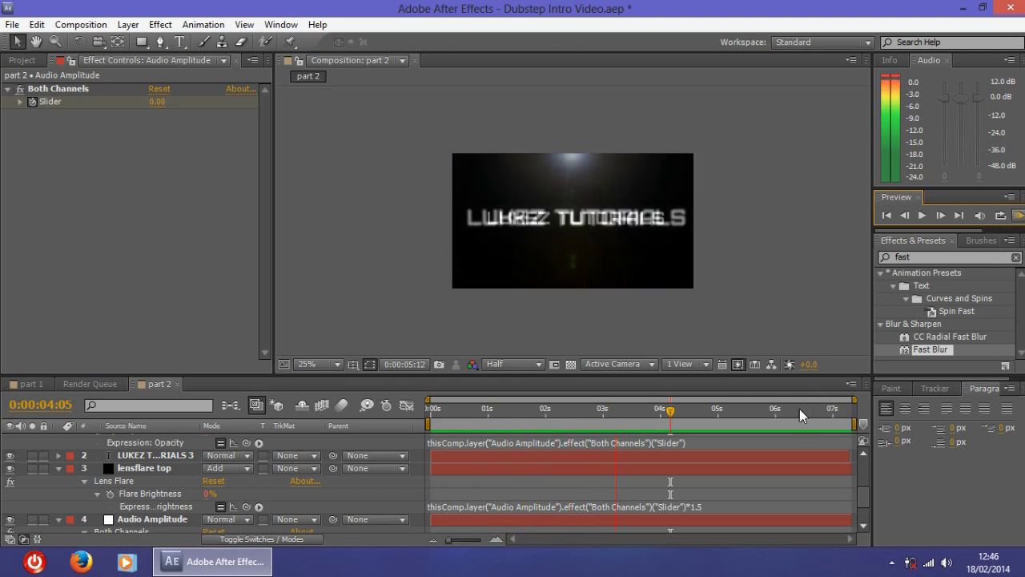
pyautogui.press('space')
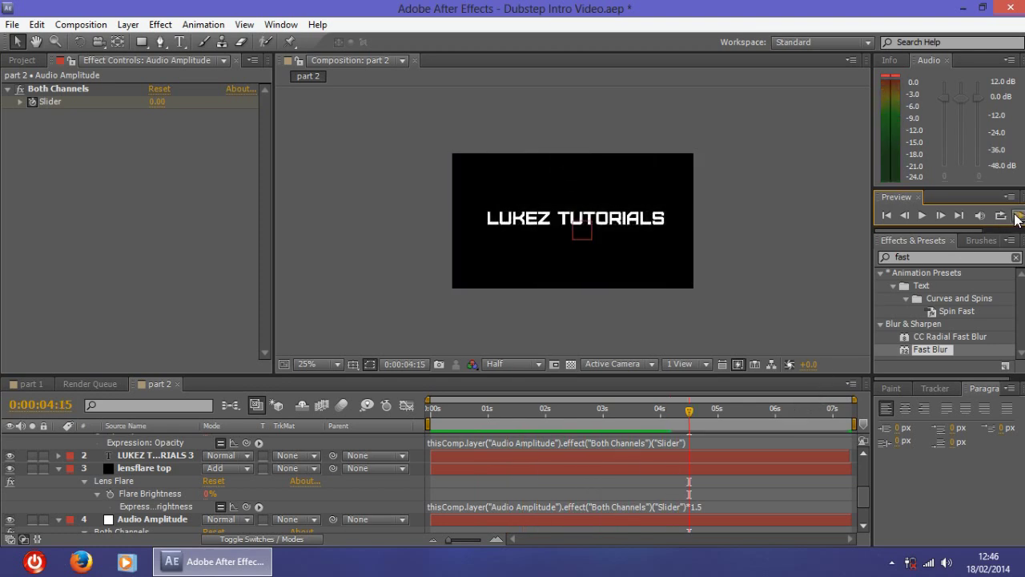
# Extend Shape Layer 2 to the end of the composition and RAM preview part 2.
pyautogui.scroll(-2, 551, 507)
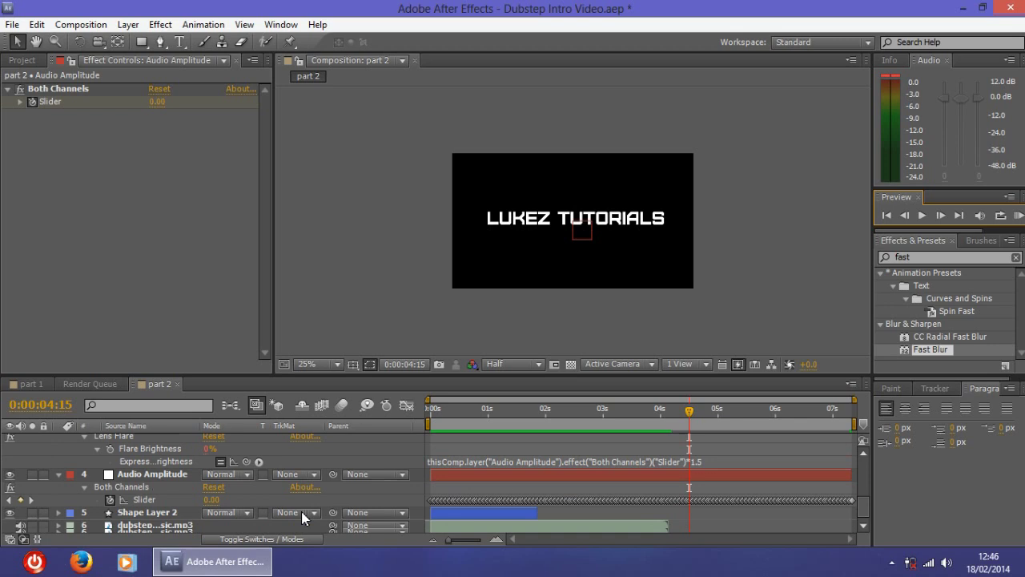
pyautogui.click(526, 513)
pyautogui.moveTo(533, 513); pyautogui.dragTo(846, 516)
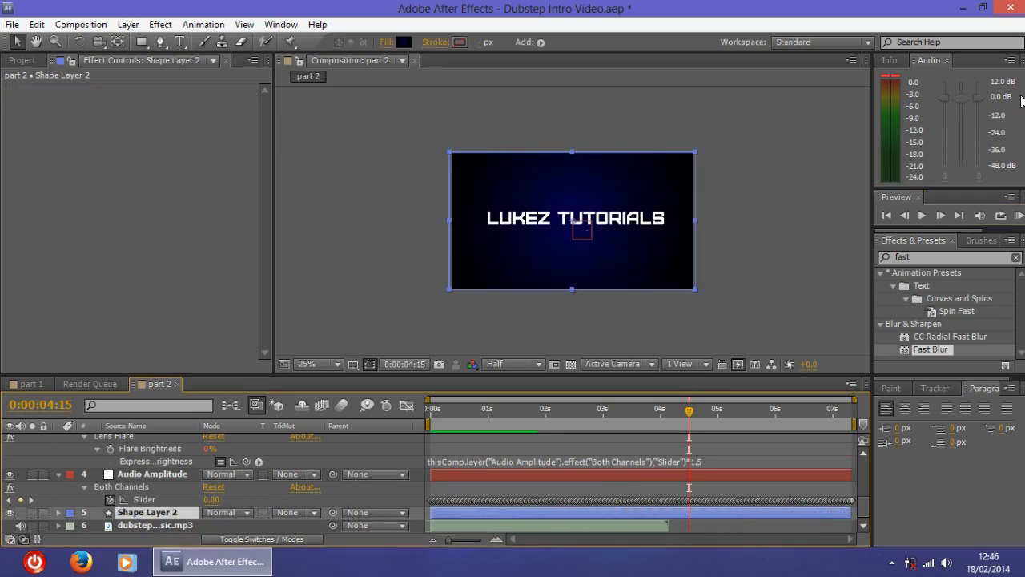
pyautogui.click(1020, 215)
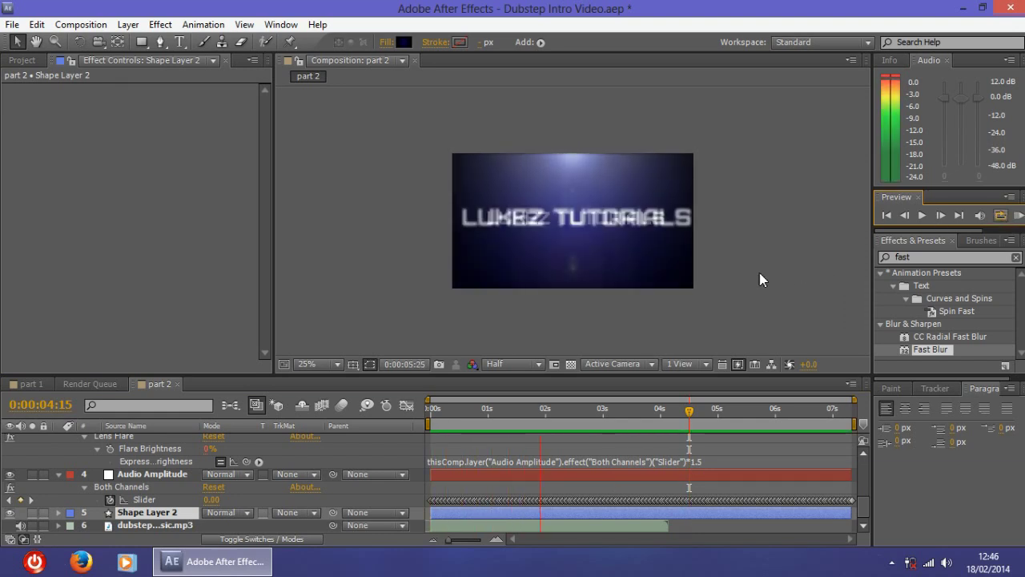
pyautogui.press('space')
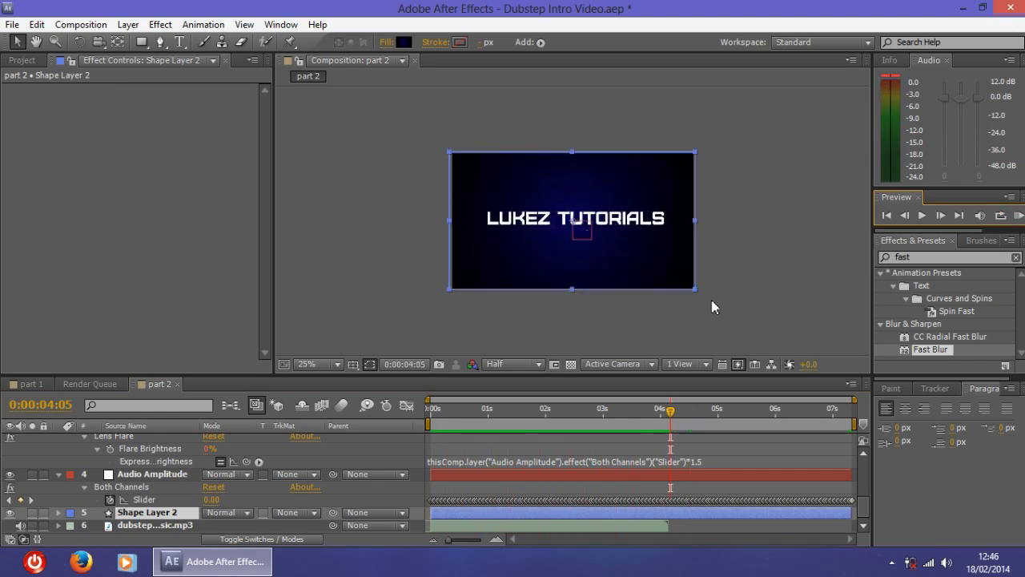
# Change the multiplier in the lensflare top layer's Flare Brightness expression to 1.7.
pyautogui.scroll(2, 321, 498)
pyautogui.scroll(-2, 705, 485)
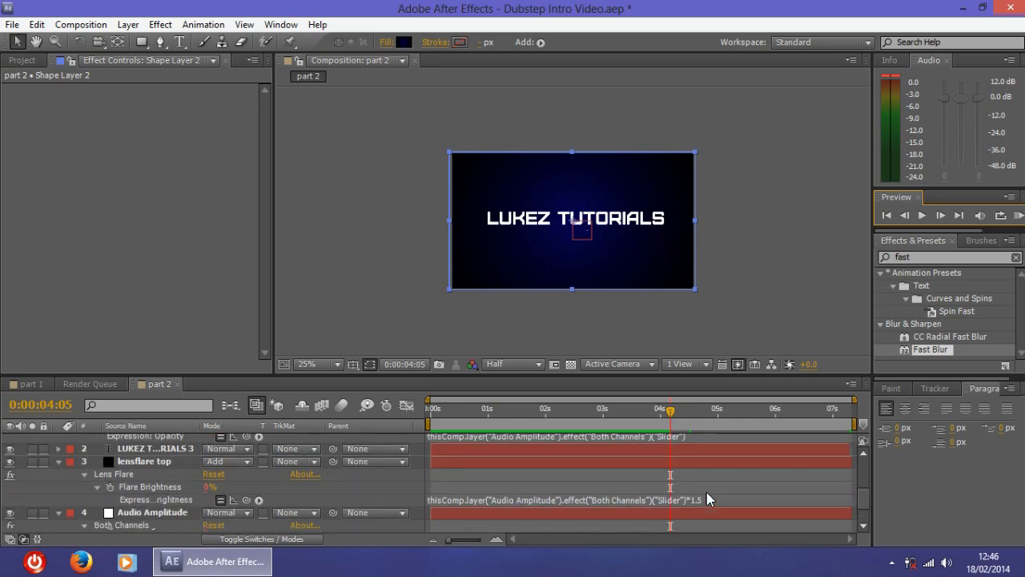
pyautogui.click(700, 461)
pyautogui.click(703, 462)
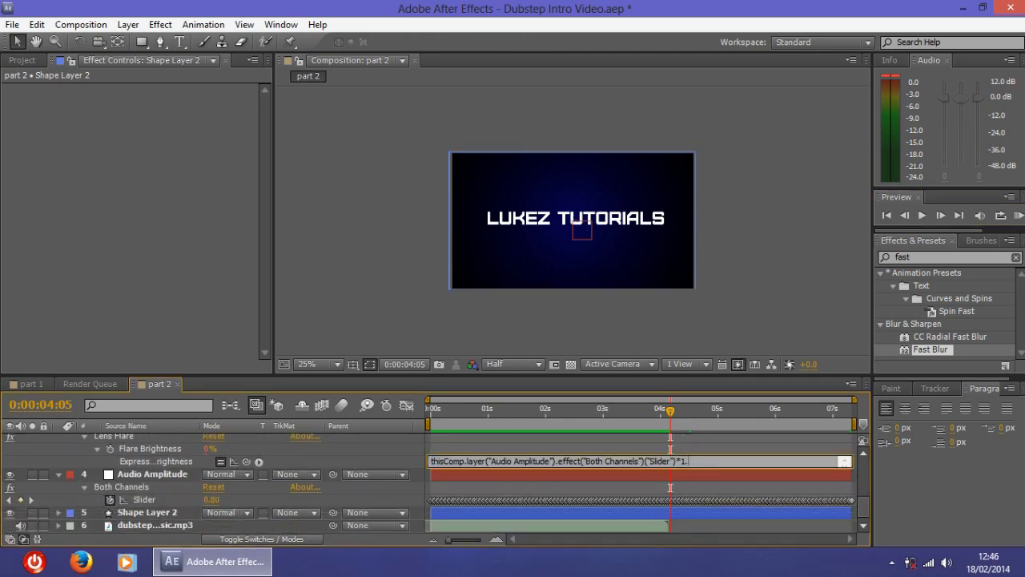
pyautogui.click(718, 473)
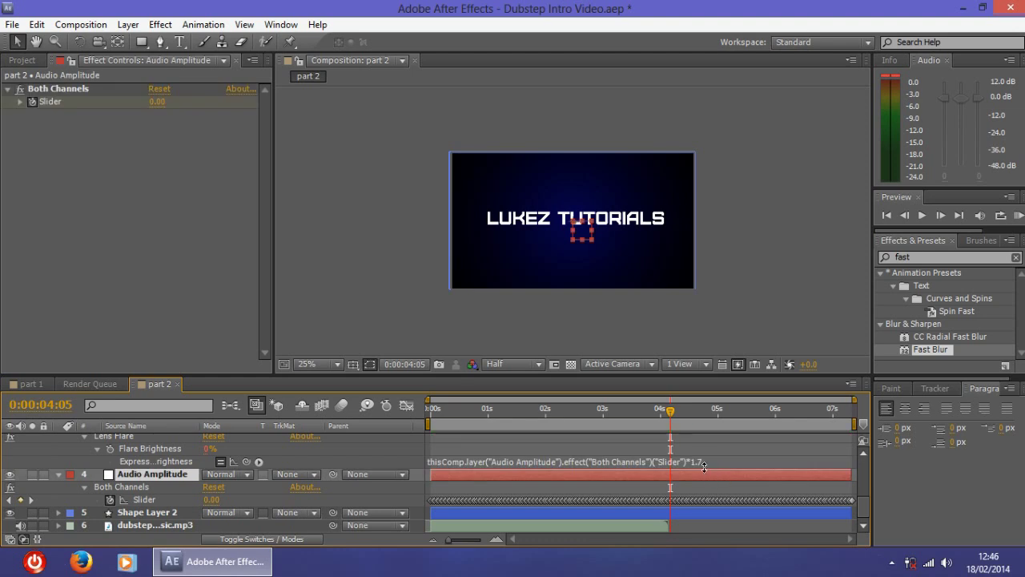
pyautogui.click(703, 463)
pyautogui.click(561, 478)
# Collapse the expanded properties of all layers and move the current time to 0:00:03:10.
pyautogui.scroll(5, 561, 480)
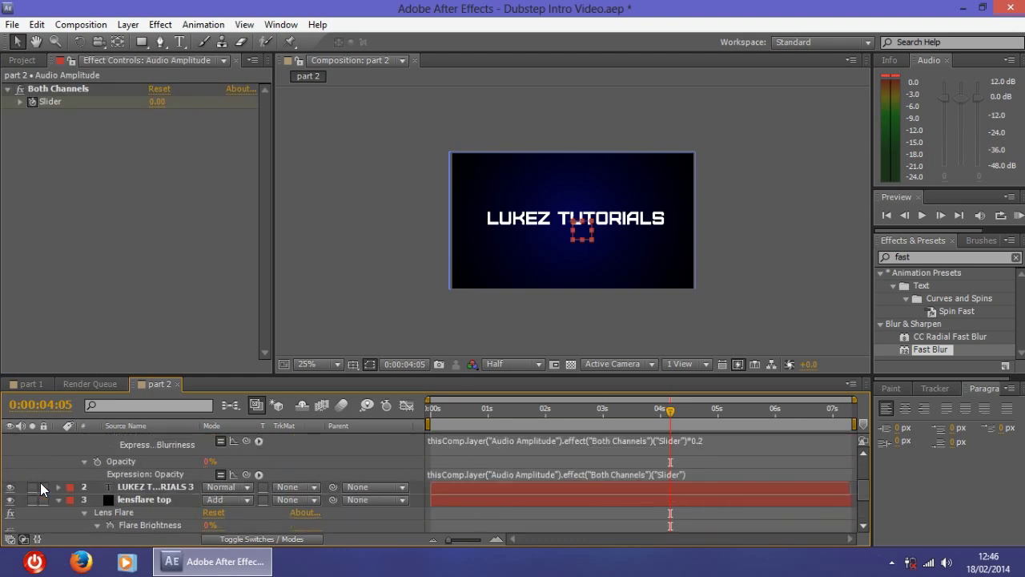
pyautogui.click(57, 441)
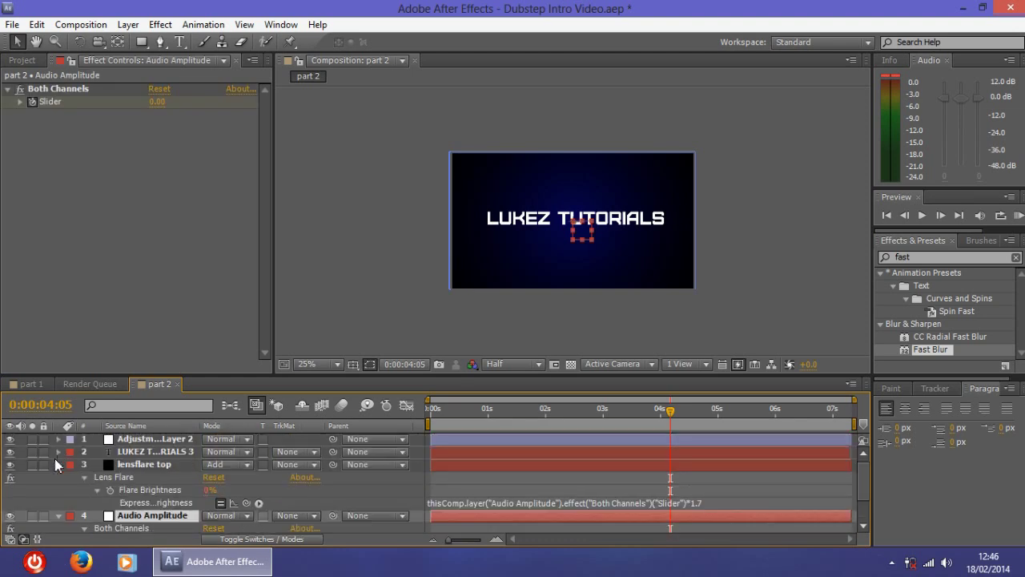
pyautogui.click(56, 465)
pyautogui.click(58, 465)
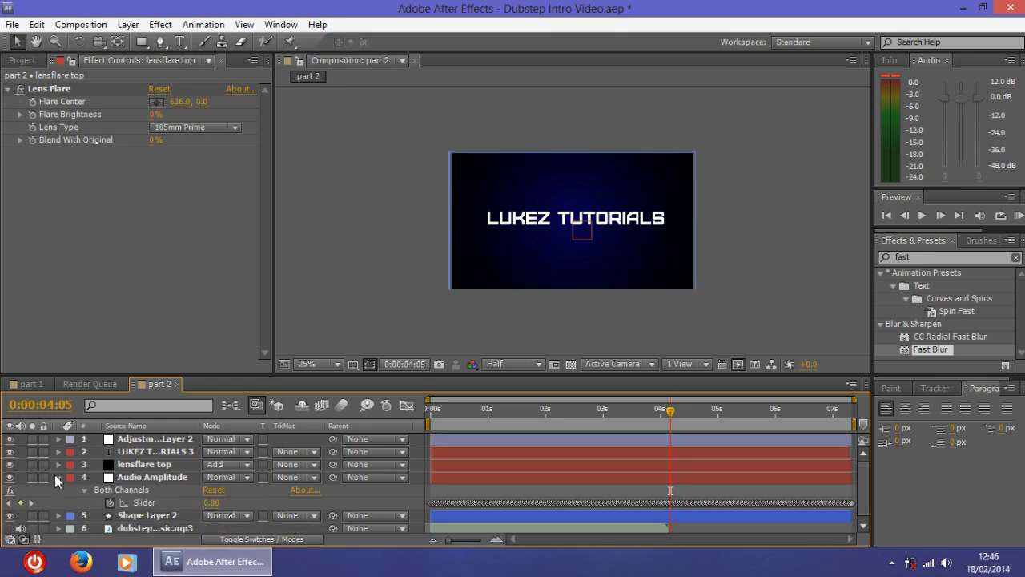
pyautogui.click(56, 476)
pyautogui.moveTo(675, 416); pyautogui.dragTo(625, 416)
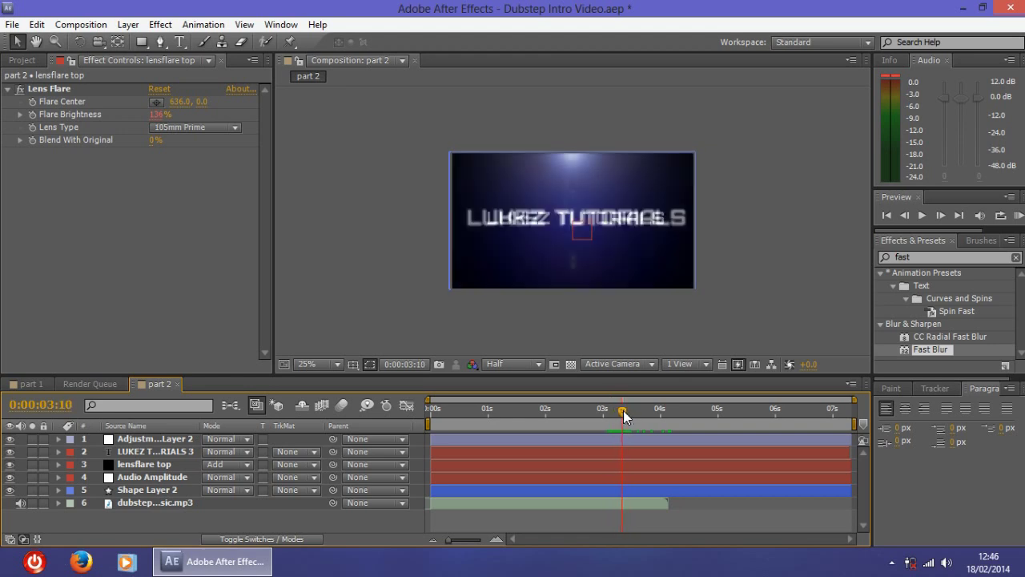
# Duplicate the lensflare top layer and rename the copy lensflare bottom.
pyautogui.click(161, 466)
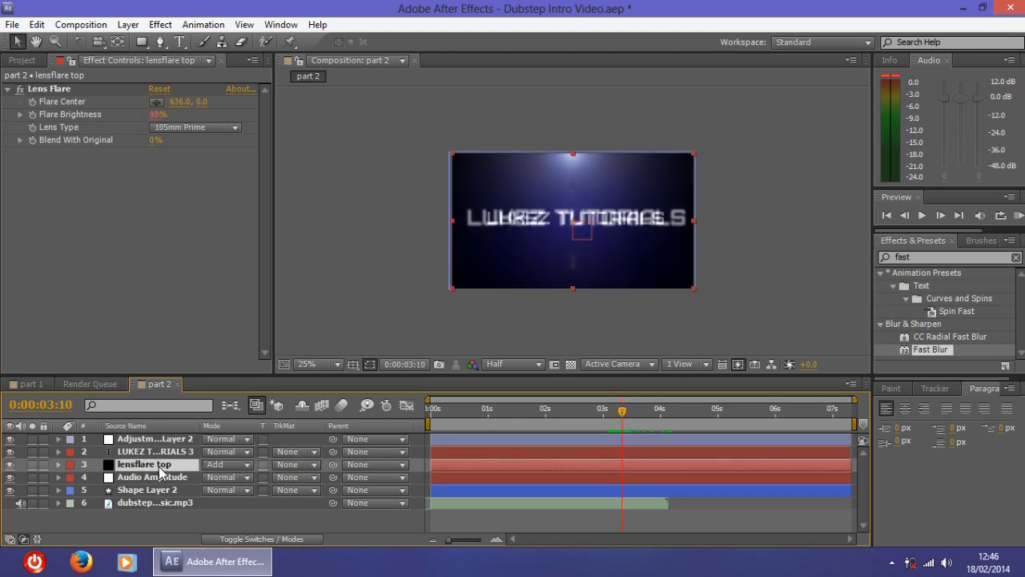
pyautogui.hotkey('ctrl', 'd')
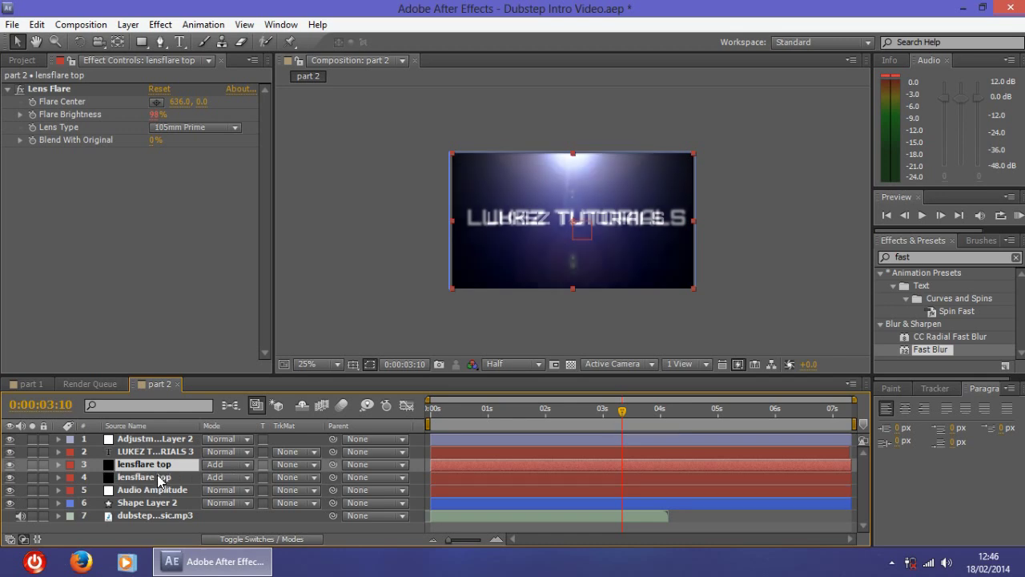
pyautogui.rightClick(154, 467)
pyautogui.click(253, 539)
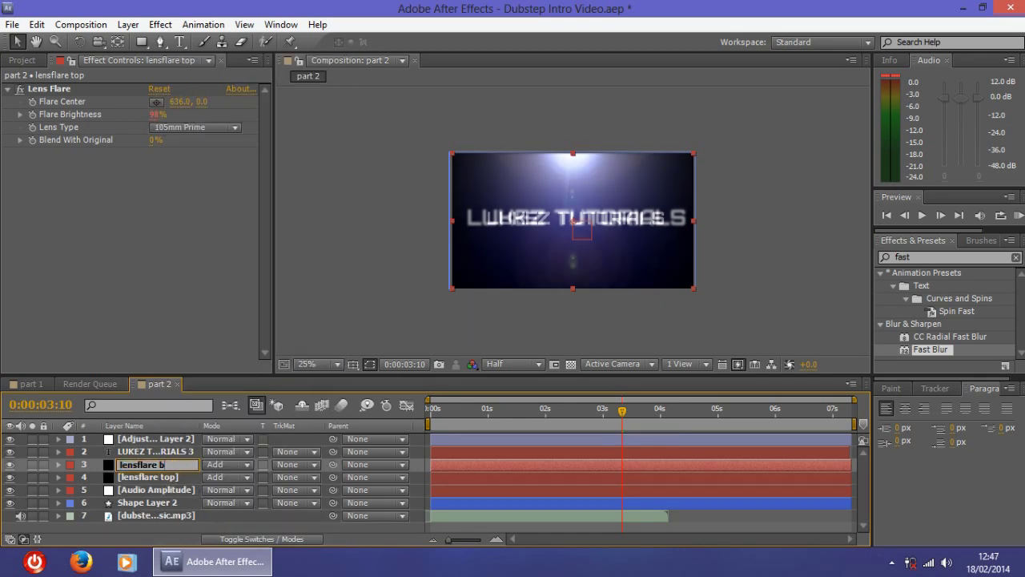
pyautogui.press('Return')
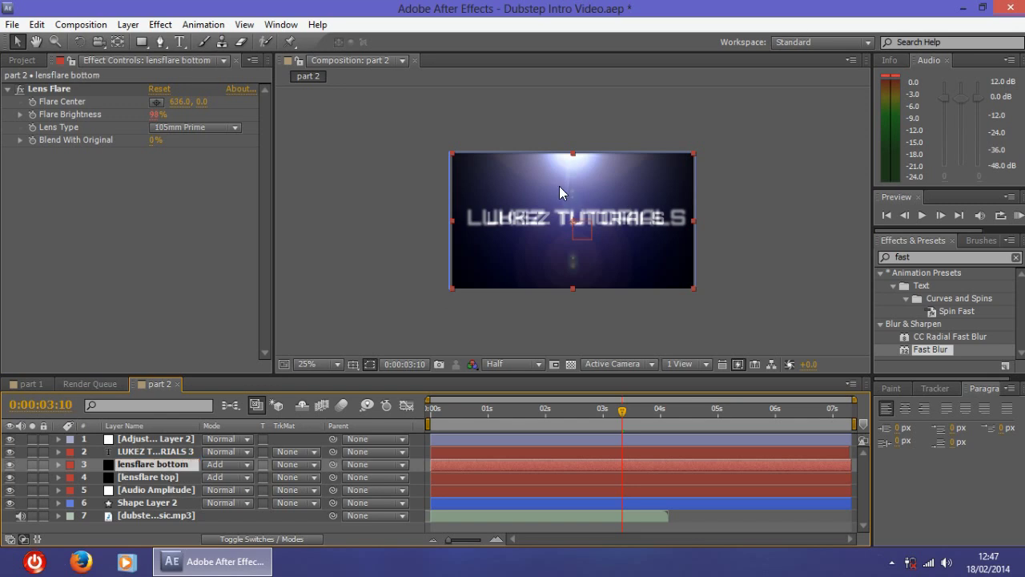
# Rotate the lensflare bottom layer half a turn so its flare shines from the lower edge of the frame.
pyautogui.click(79, 42)
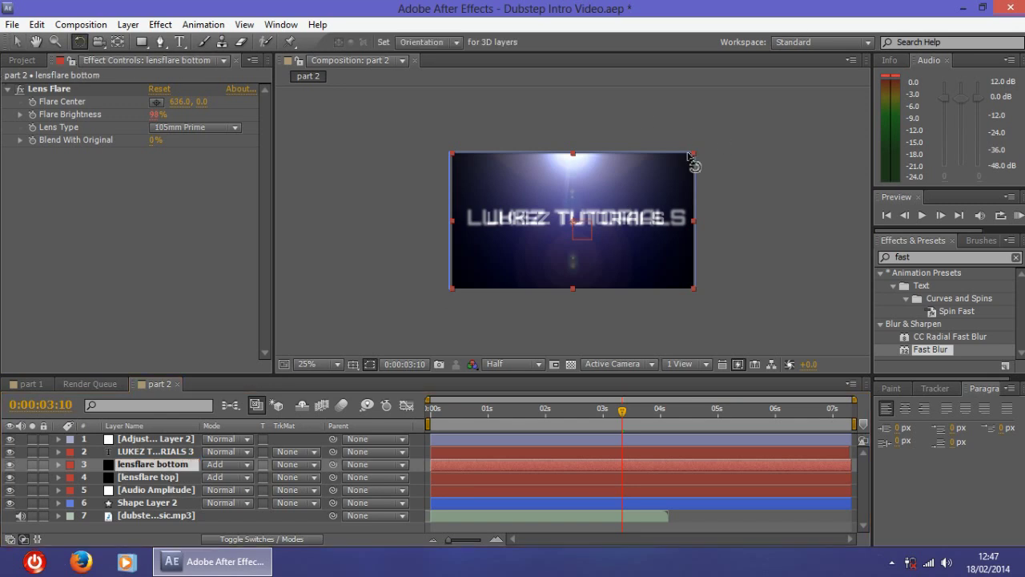
pyautogui.moveTo(712, 211); pyautogui.dragTo(499, 263)
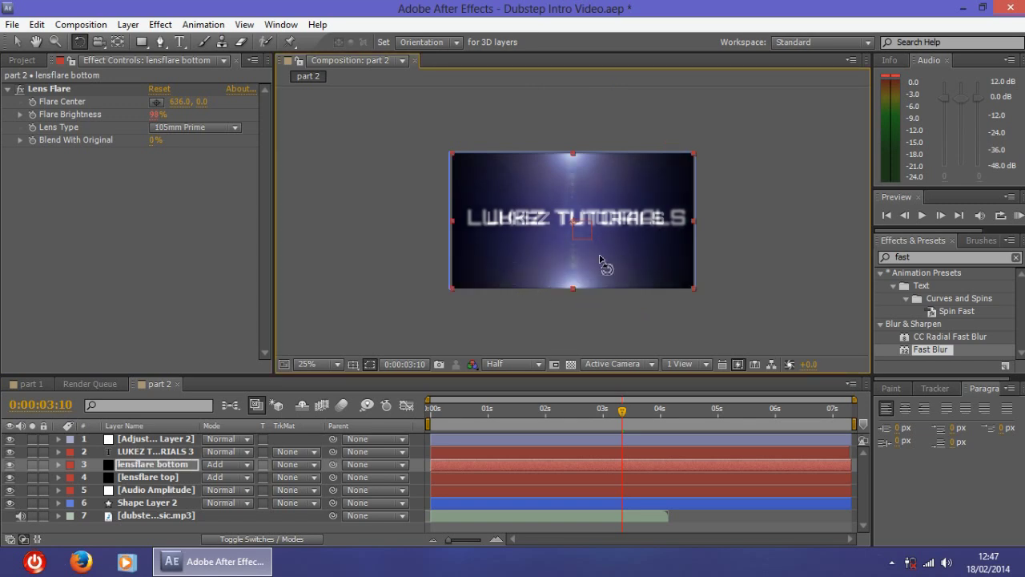
pyautogui.click(17, 42)
pyautogui.click(193, 299)
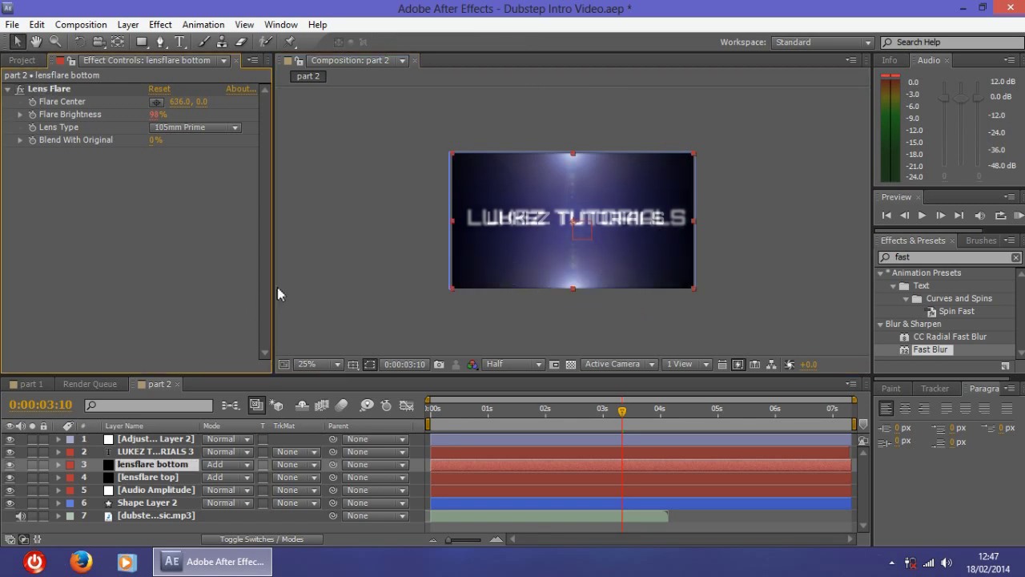
pyautogui.click(278, 293)
# RAM preview part 2 to check how both lens flares react to the audio.
pyautogui.click(1001, 216)
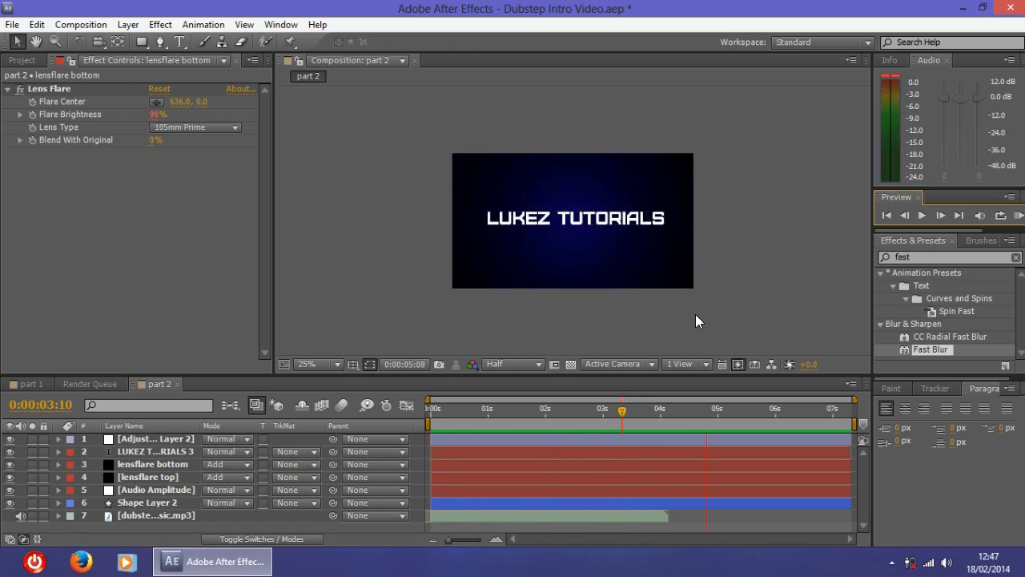
pyautogui.press('space')
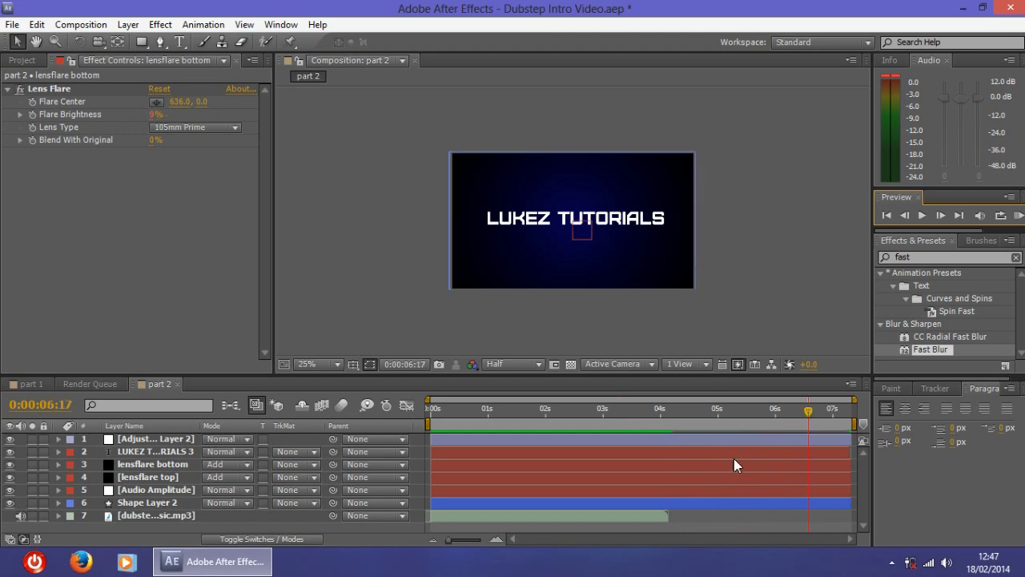
pyautogui.click(1011, 218)
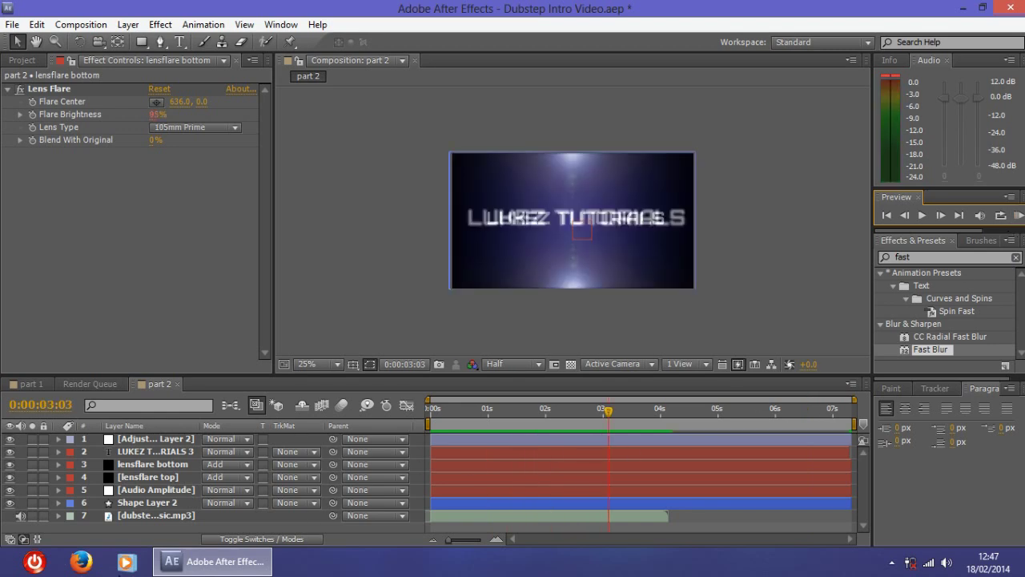
# Reveal the lens flare expressions and change the multiplier in lensflare bottom's Flare Brightness expression to 1.4.
pyautogui.click(131, 465)
pyautogui.click(142, 479)
pyautogui.press('e')
pyautogui.press('e')
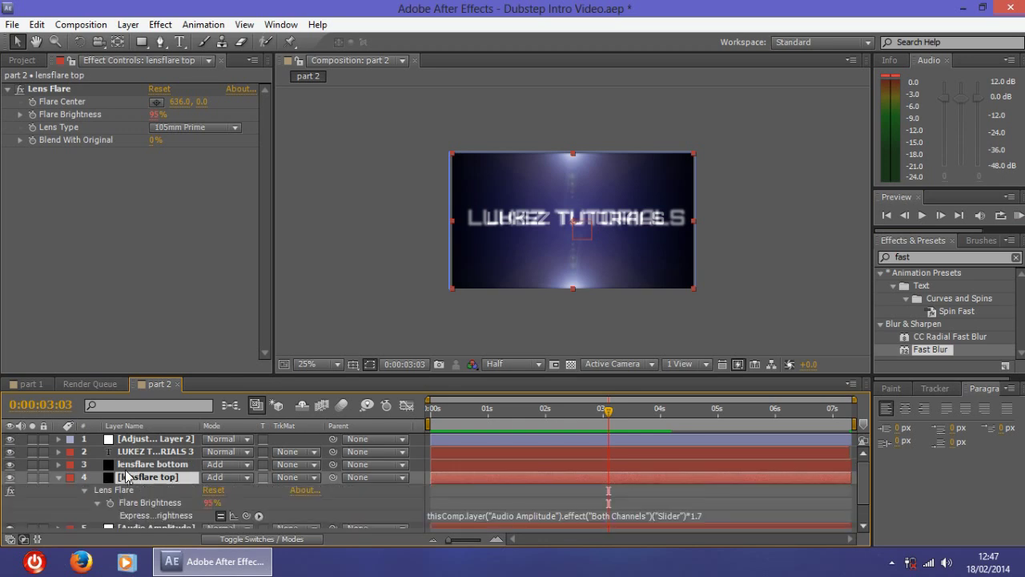
pyautogui.click(146, 466)
pyautogui.press('e')
pyautogui.press('e')
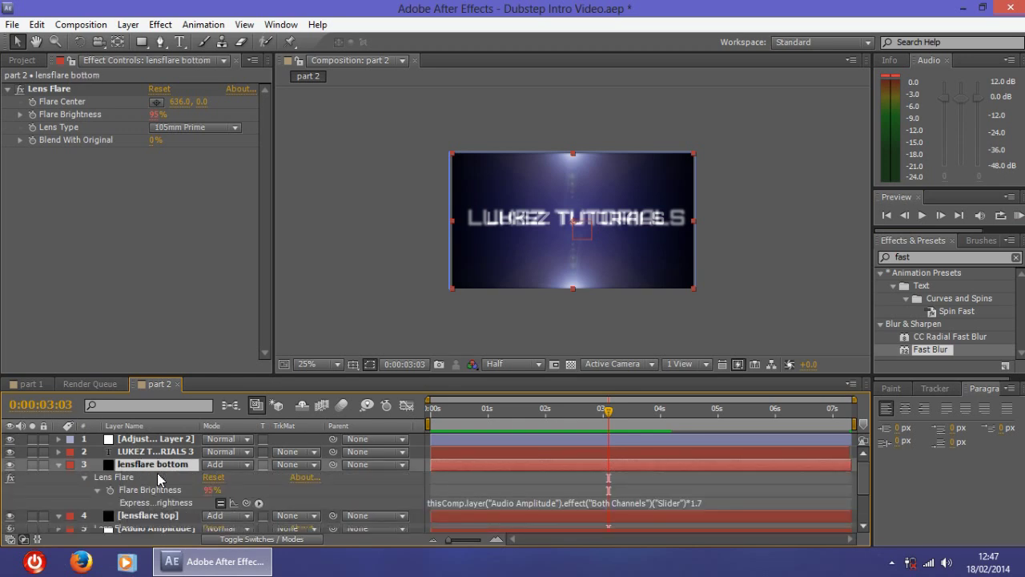
pyautogui.click(702, 503)
pyautogui.click(701, 502)
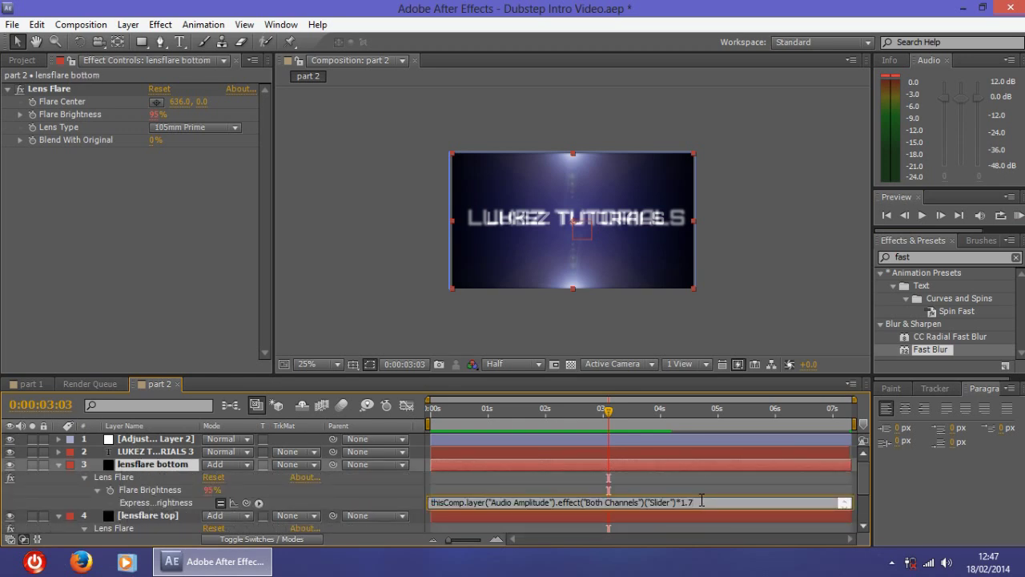
pyautogui.write('4')
pyautogui.click(679, 487)
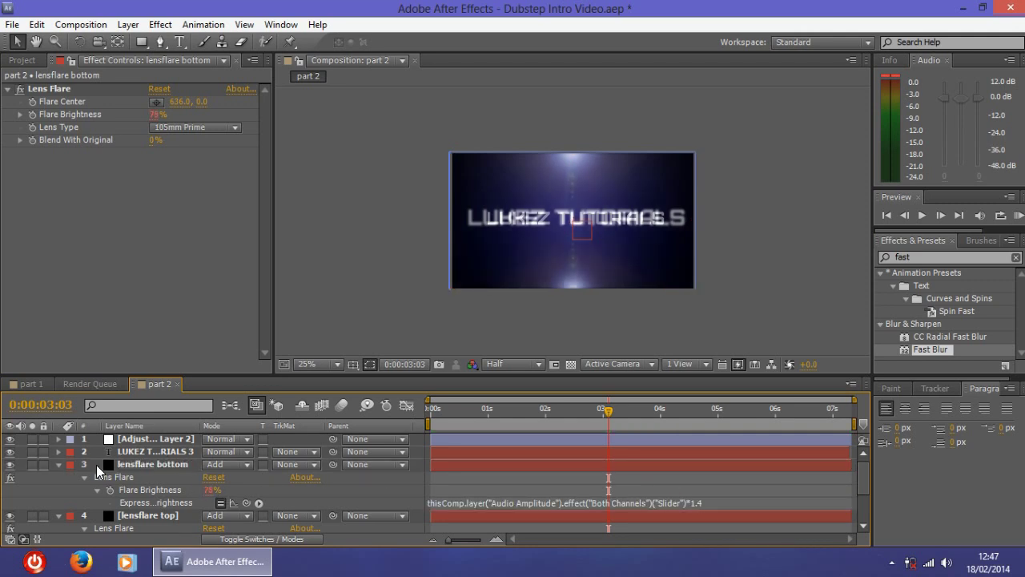
pyautogui.click(58, 464)
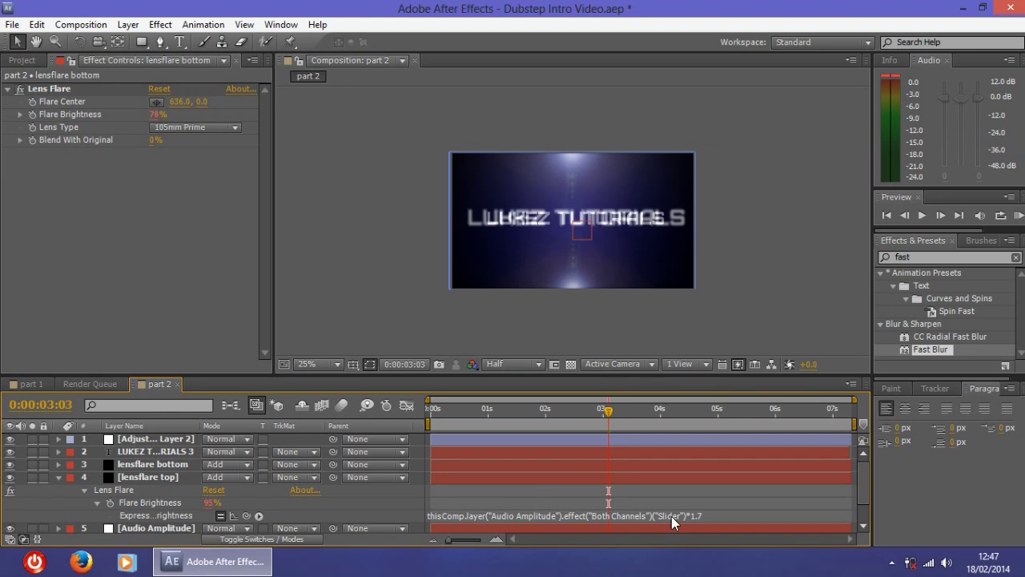
# Change the multiplier in the lensflare top layer's Flare Brightness expression to 1.4 and collapse the layer's properties.
pyautogui.click(709, 515)
pyautogui.click(710, 516)
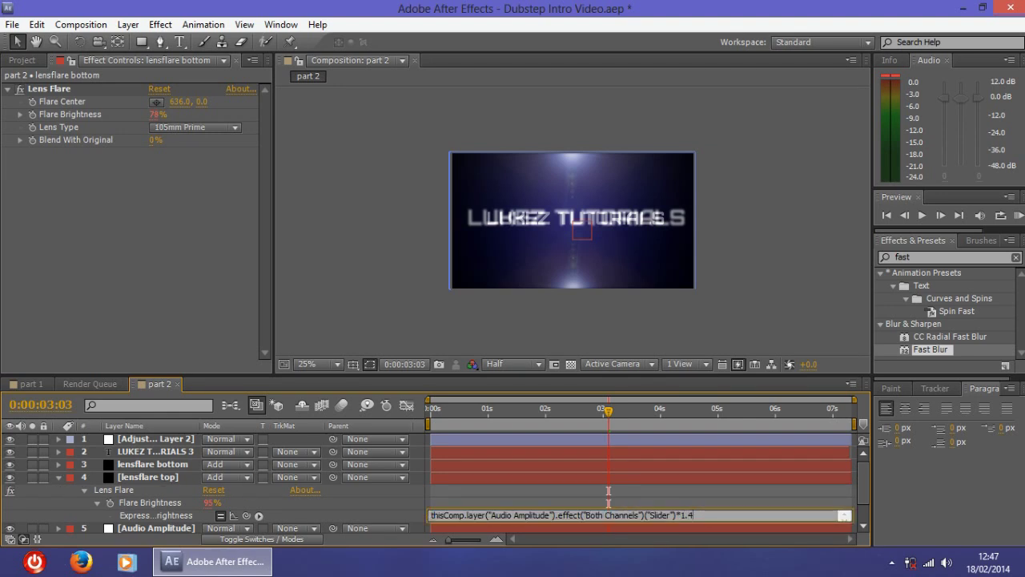
pyautogui.click(154, 469)
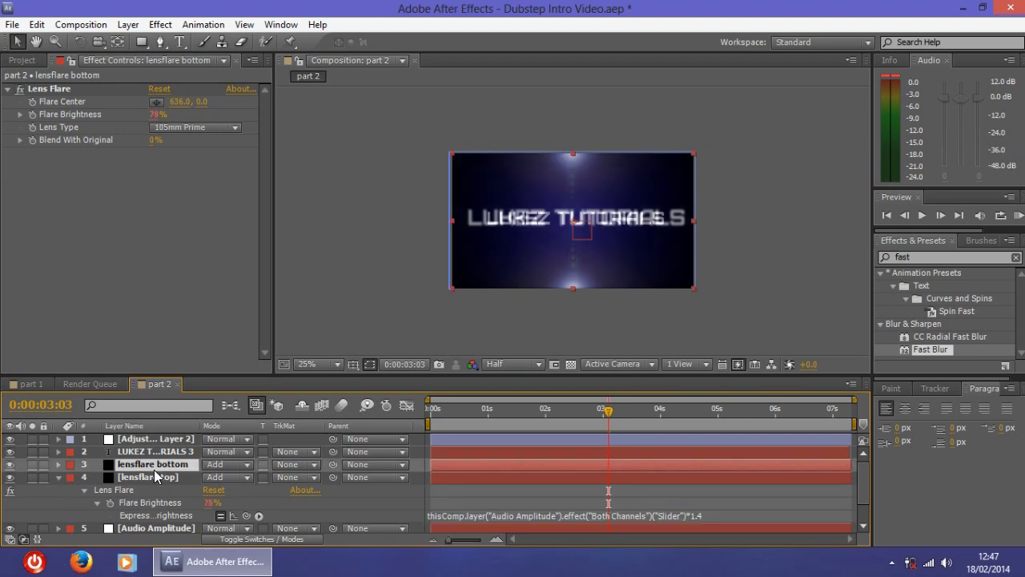
pyautogui.click(58, 465)
pyautogui.click(58, 439)
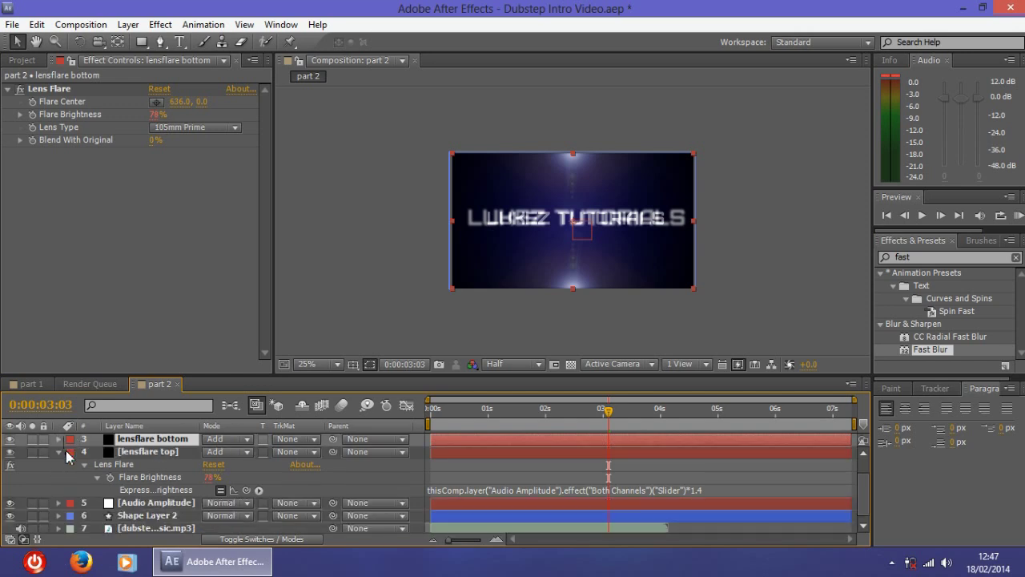
pyautogui.click(61, 452)
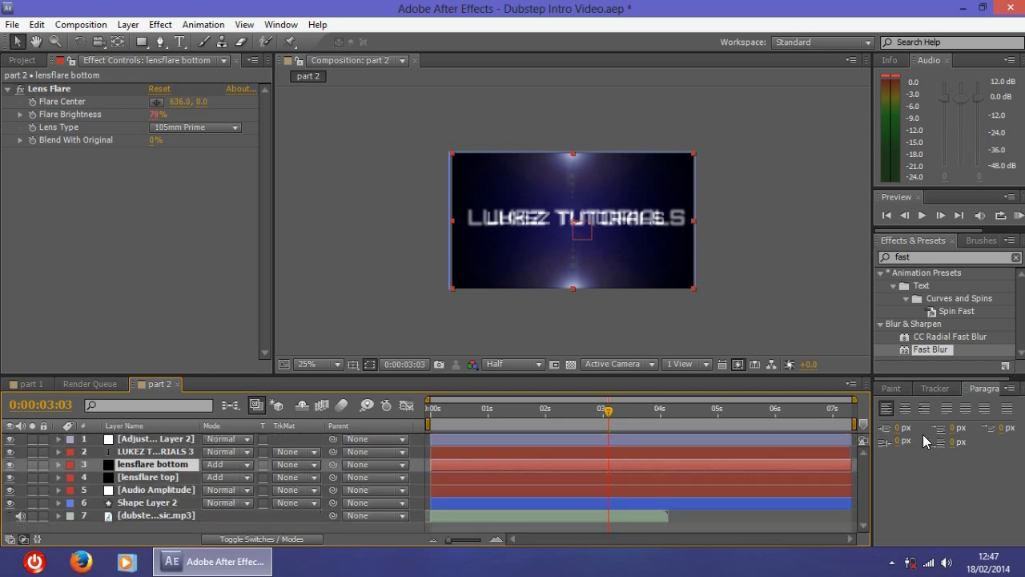
# Shorten the work area to end just after the music clip, around 0:00:04:05, and trim the composition to it.
pyautogui.moveTo(848, 417); pyautogui.dragTo(677, 423)
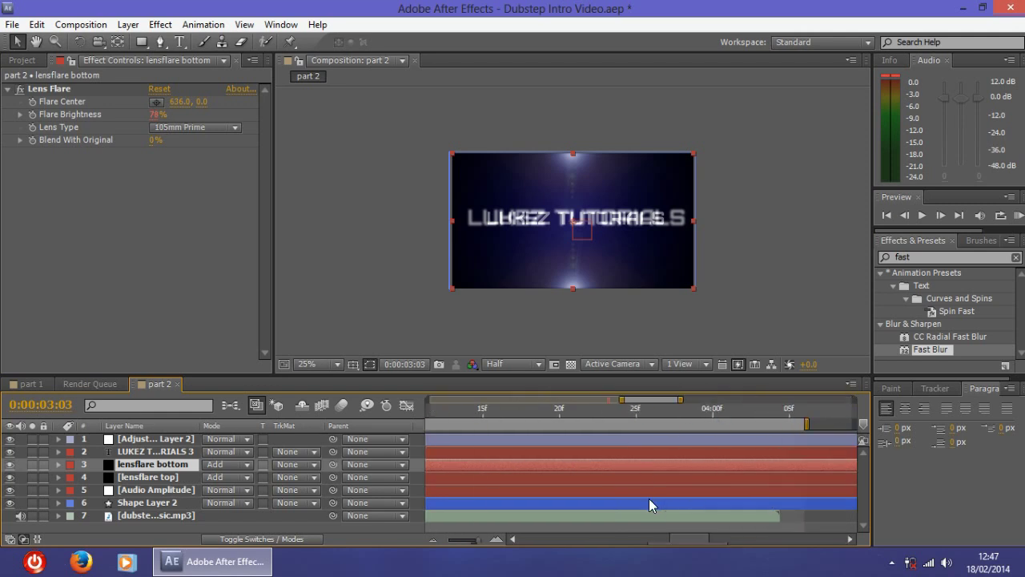
pyautogui.scroll(5, 649, 499)
pyautogui.click(791, 423)
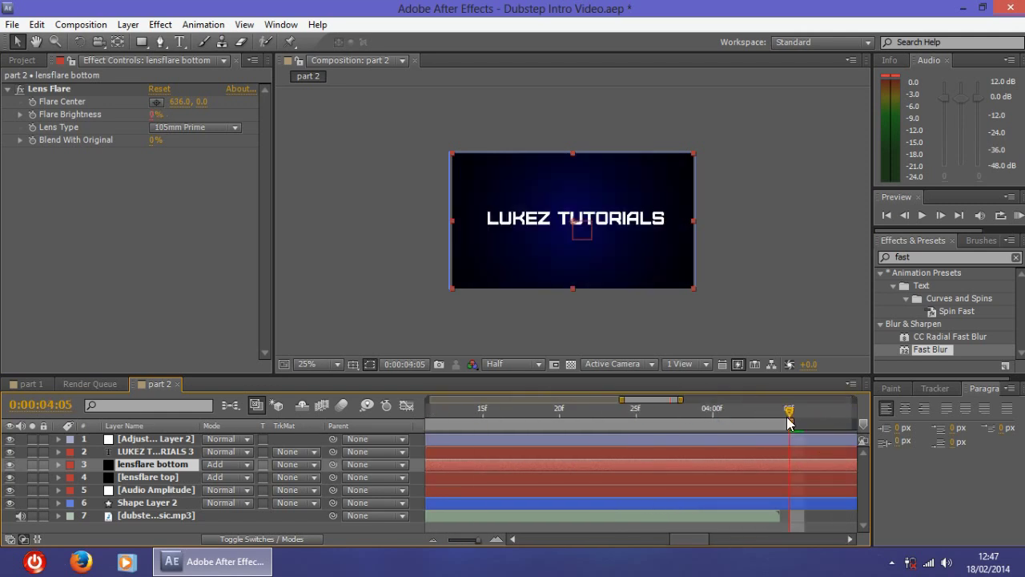
pyautogui.scroll(3, 807, 513)
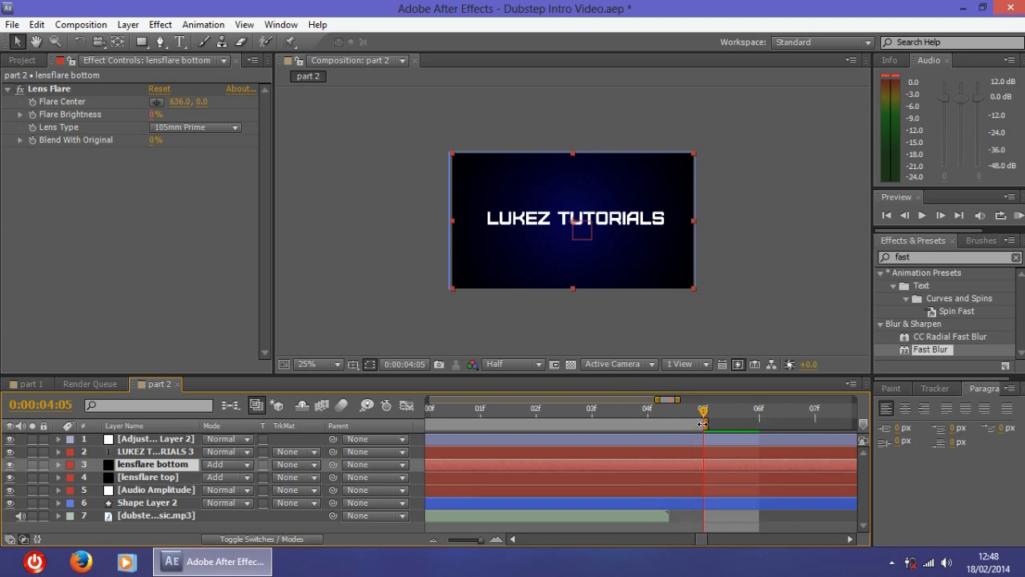
pyautogui.rightClick(667, 422)
pyautogui.click(719, 468)
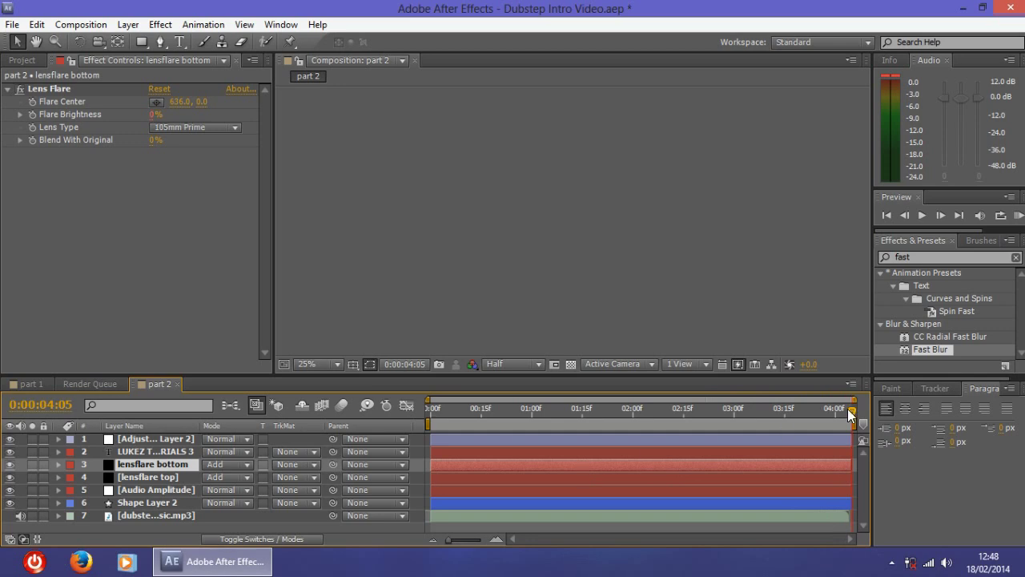
pyautogui.press('space')
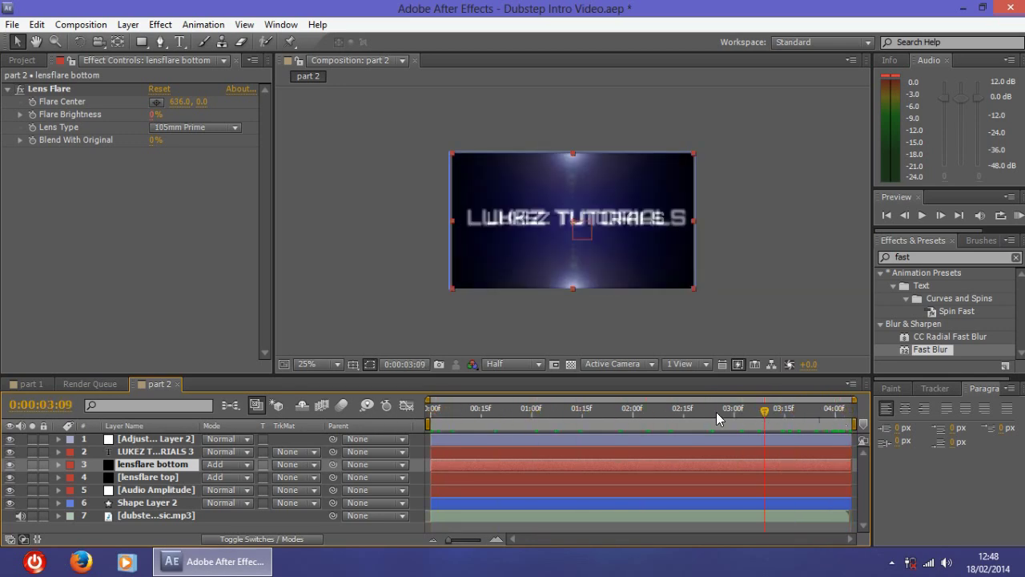
# Switch to the part 1 composition and move the current time to 0:00:00:14.
pyautogui.click(30, 385)
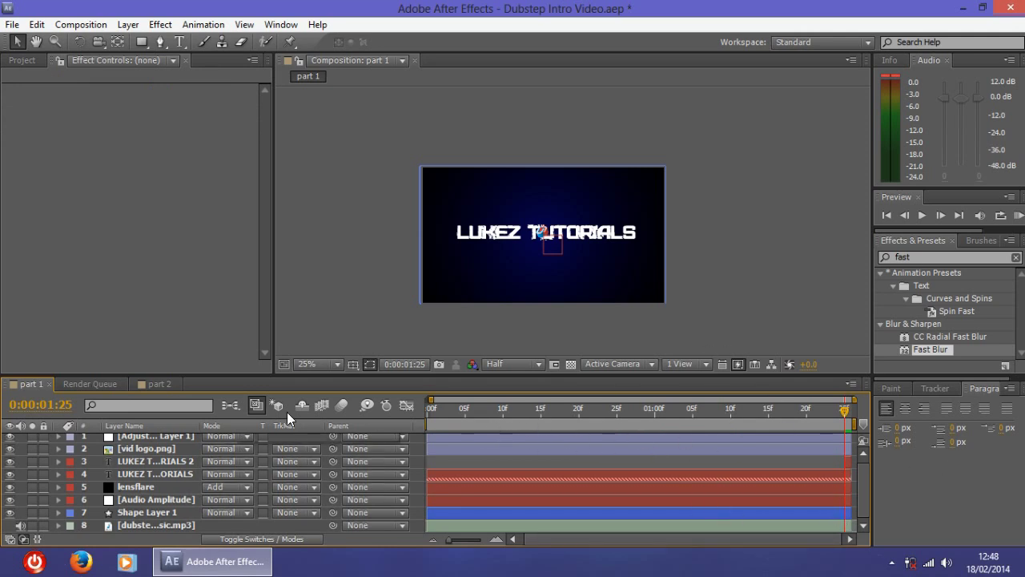
pyautogui.click(493, 422)
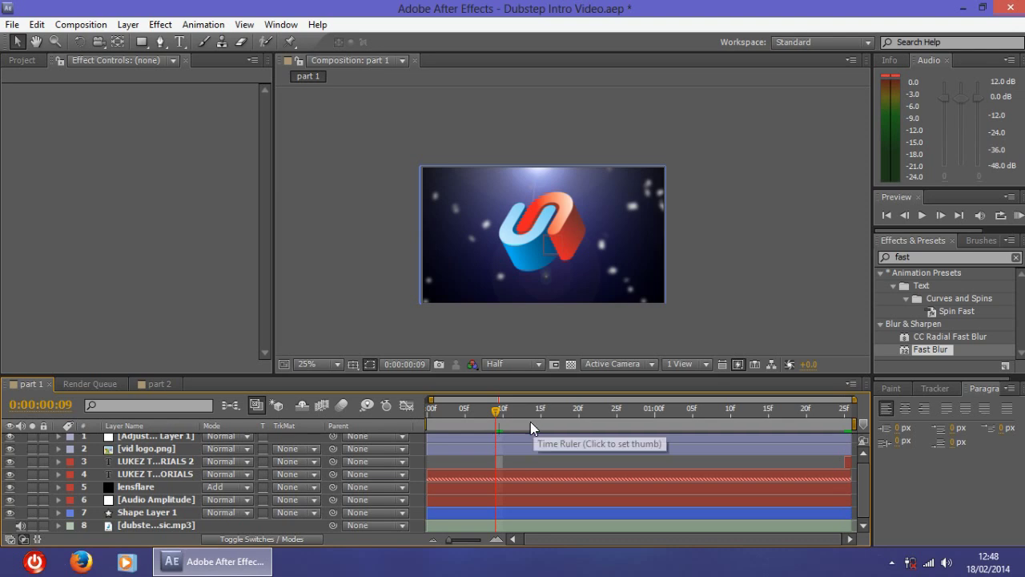
pyautogui.click(530, 416)
pyautogui.click(81, 25)
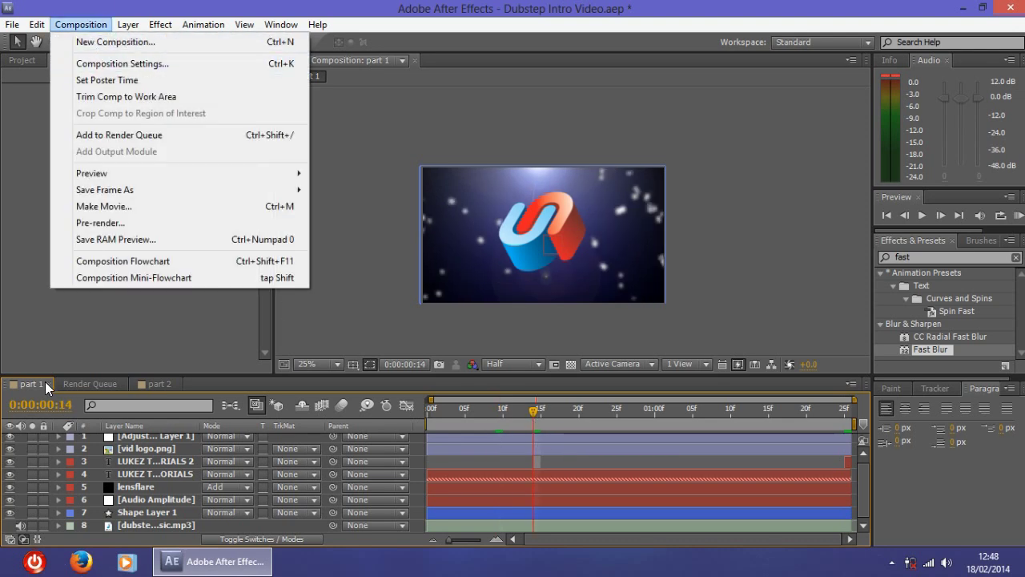
pyautogui.click(112, 64)
pyautogui.click(329, 352)
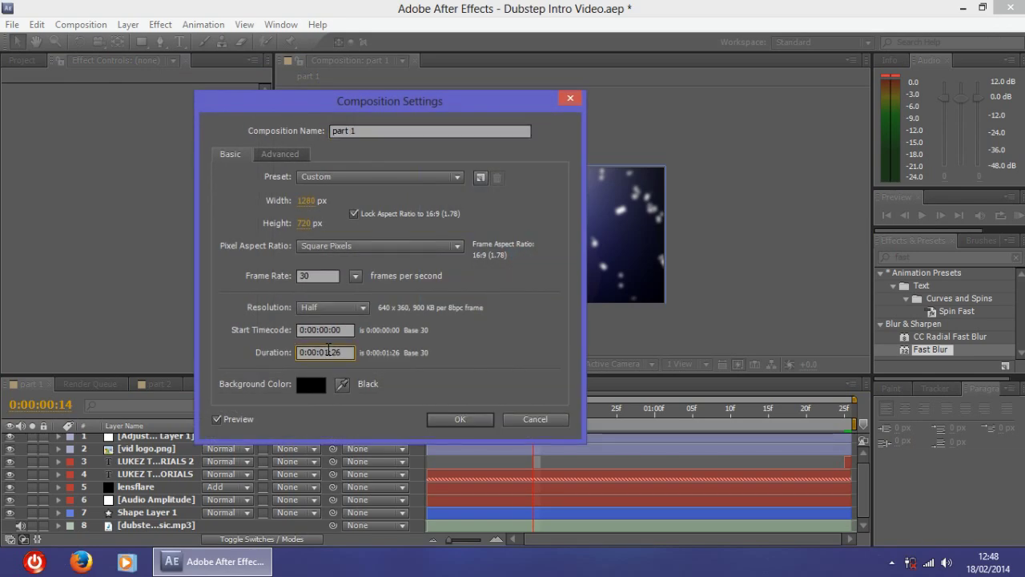
pyautogui.press('Return')
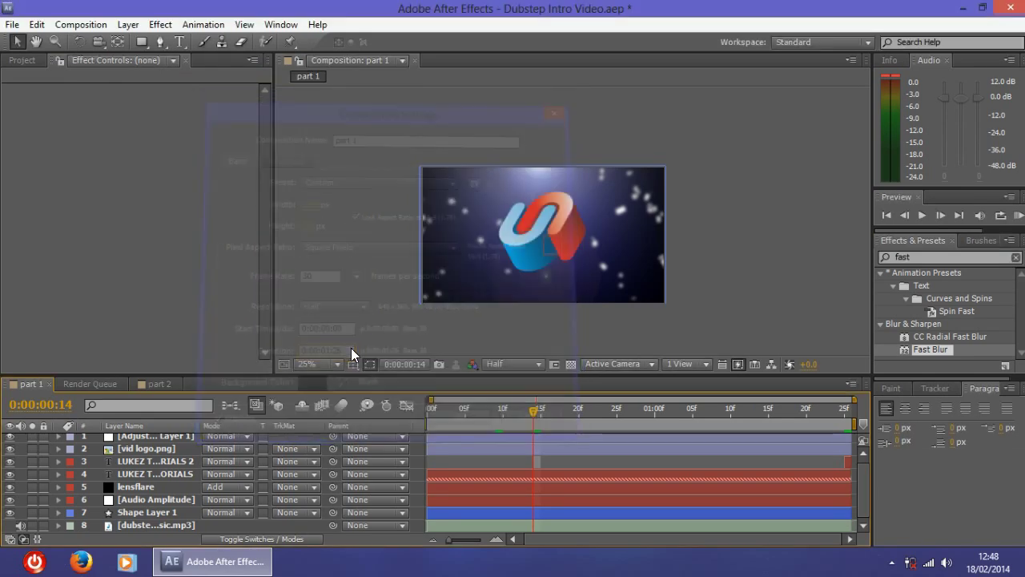
# Extend the part 1 composition's duration to 0:00:05:26.
pyautogui.click(56, 22)
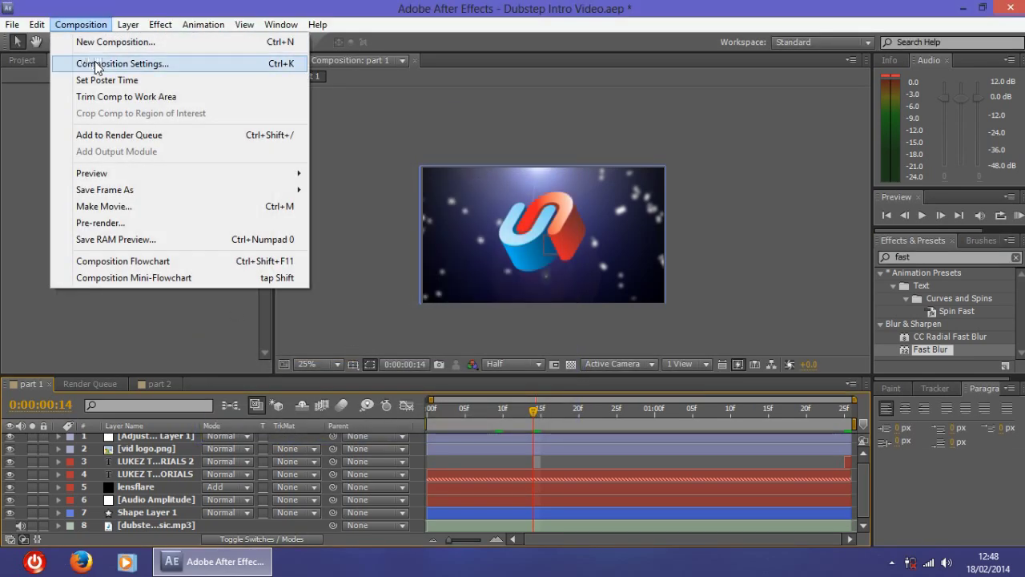
pyautogui.click(116, 64)
pyautogui.click(328, 352)
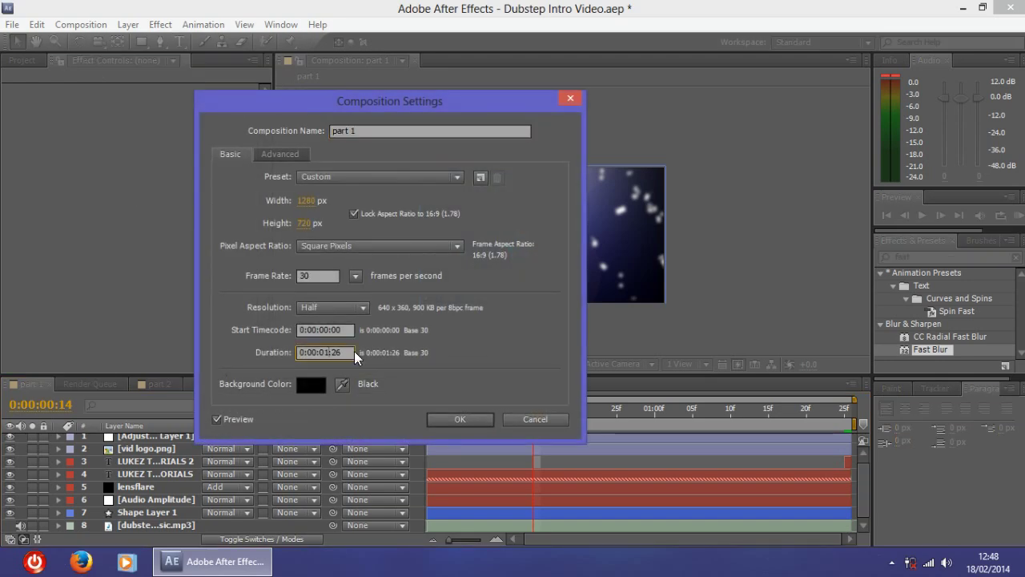
pyautogui.press('BackSpace')
pyautogui.write('5')
pyautogui.click(453, 420)
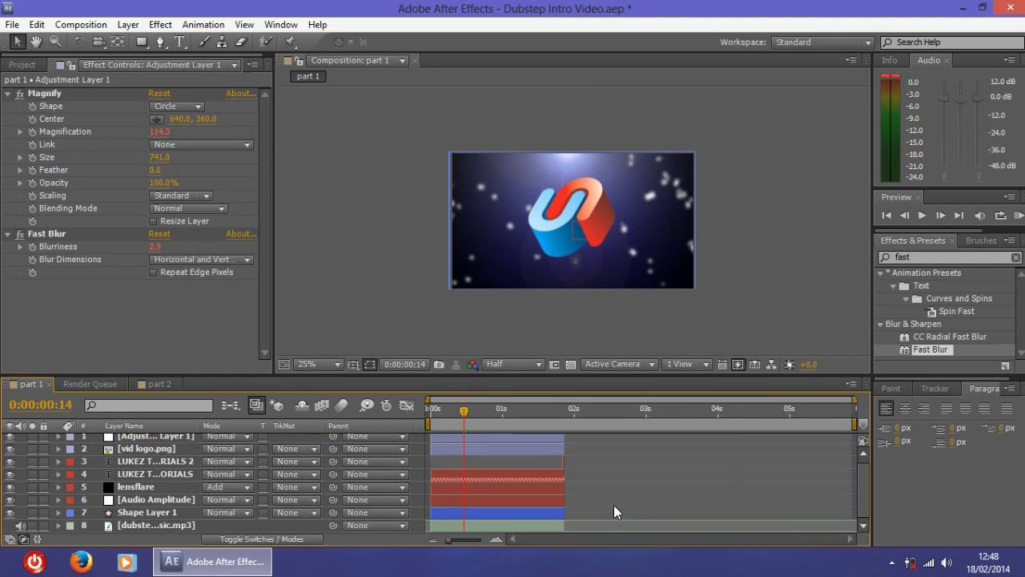
# Add the part 2 composition as part 1's bottom layer, starting where the other layers end at about 0:00:01:26.
pyautogui.click(160, 383)
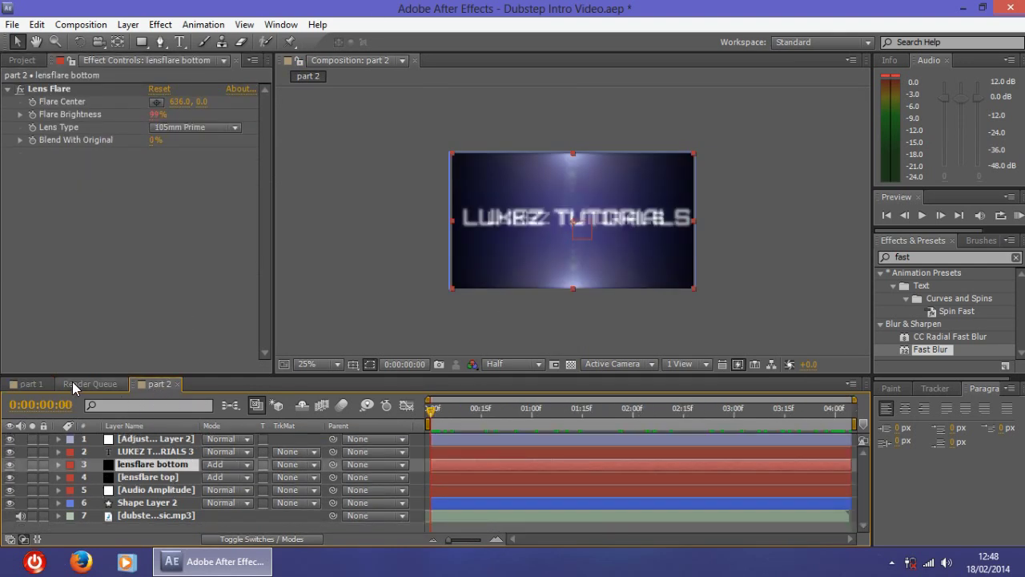
pyautogui.click(32, 384)
pyautogui.click(24, 60)
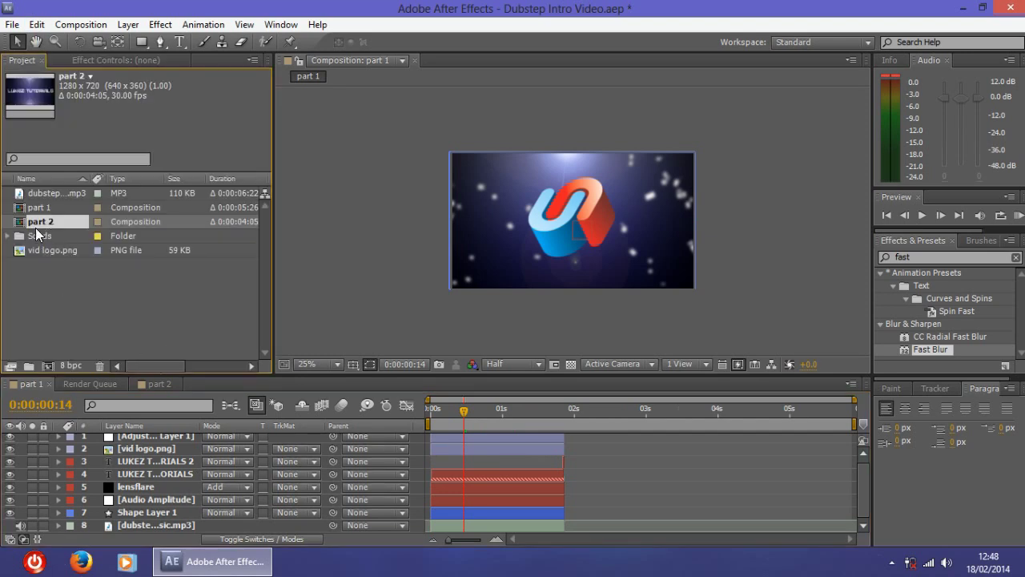
pyautogui.moveTo(40, 224); pyautogui.dragTo(162, 525)
pyautogui.moveTo(485, 529); pyautogui.dragTo(619, 528)
pyautogui.scroll(6, 572, 527)
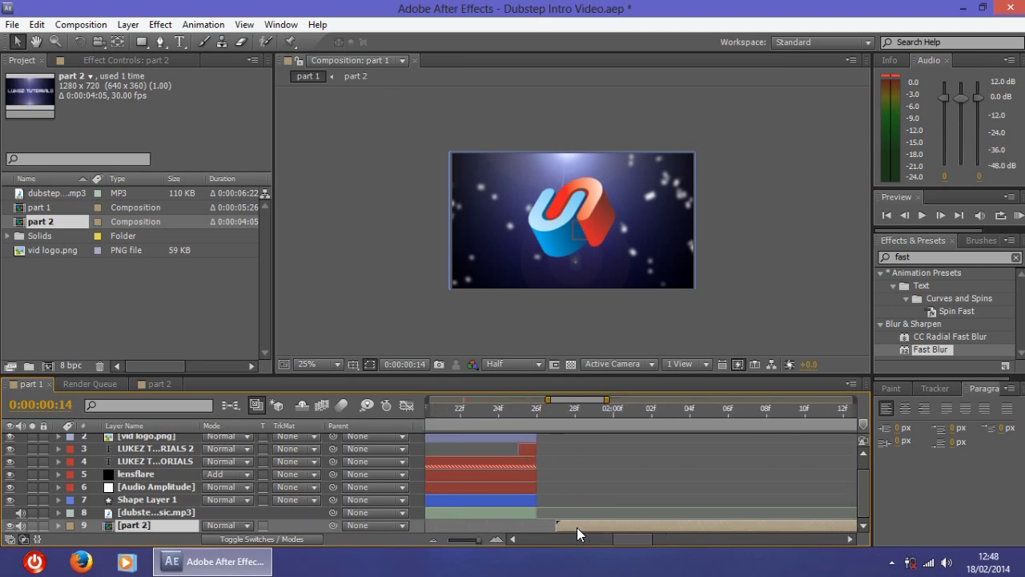
pyautogui.moveTo(520, 531); pyautogui.dragTo(501, 529)
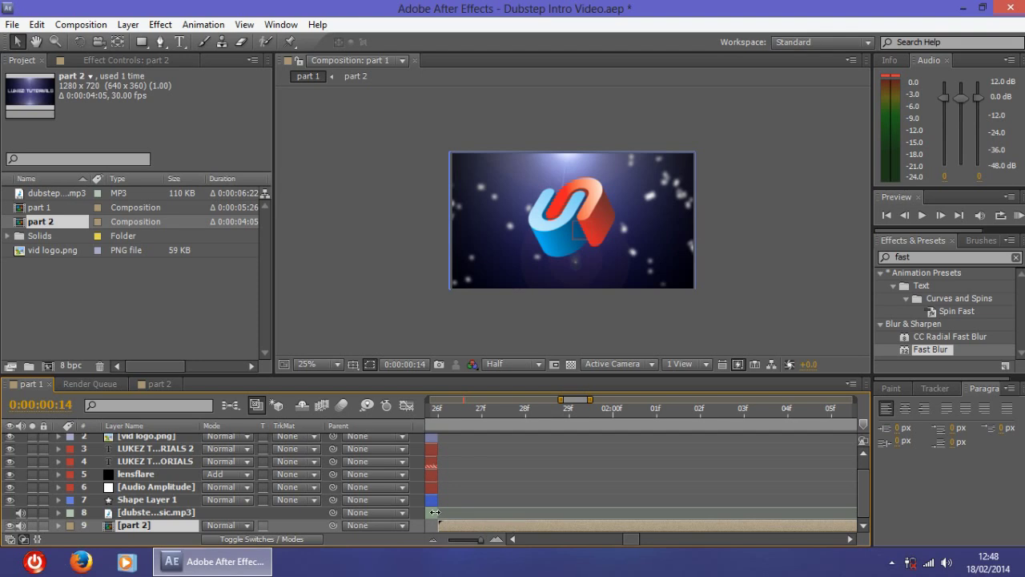
pyautogui.scroll(-6, 447, 484)
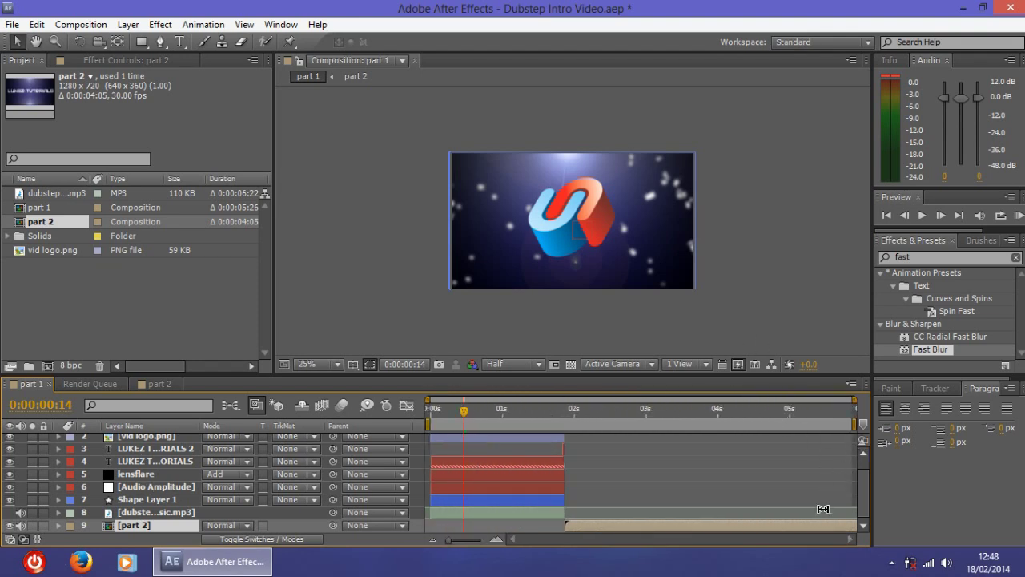
# RAM preview part 1 with the nested part 2 layer and extend the composition's duration to 0:00:08:26.
pyautogui.click(1016, 217)
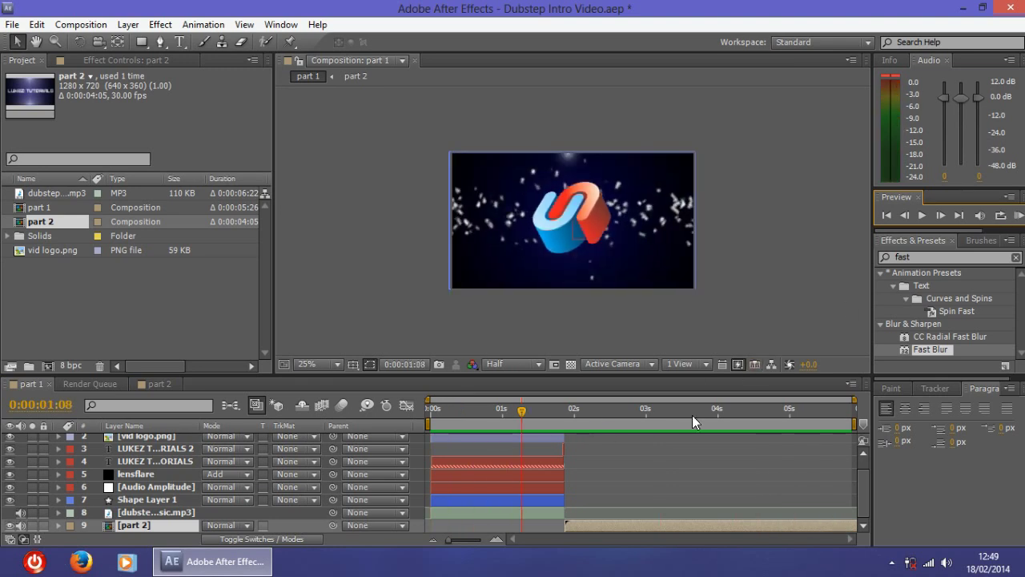
pyautogui.click(610, 429)
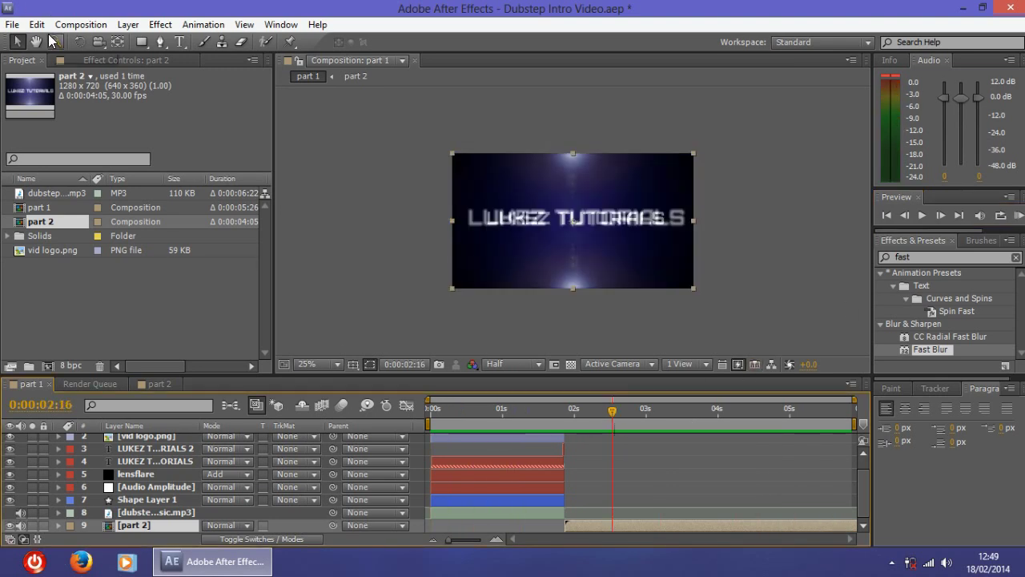
pyautogui.click(80, 25)
pyautogui.click(120, 63)
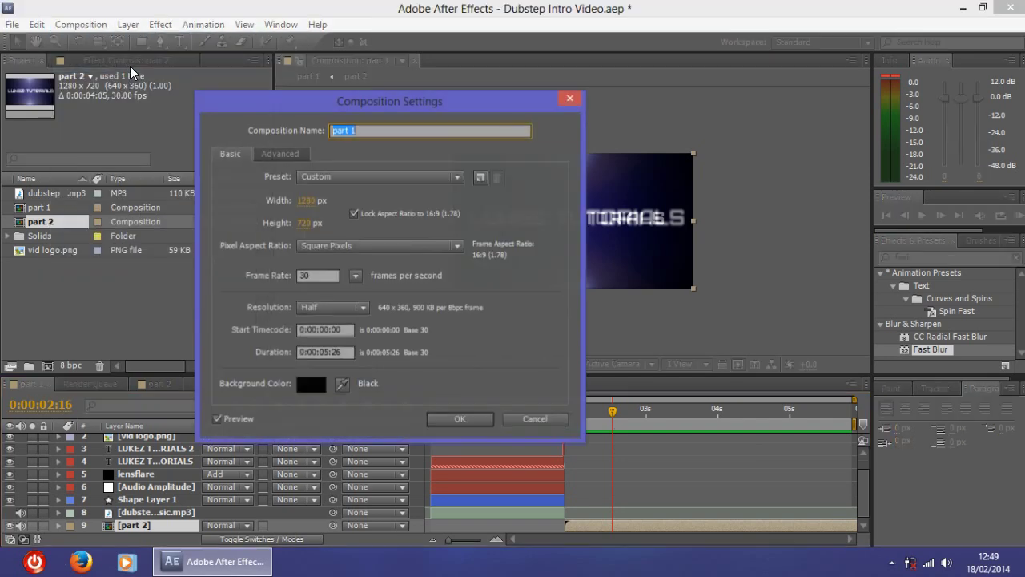
pyautogui.click(332, 357)
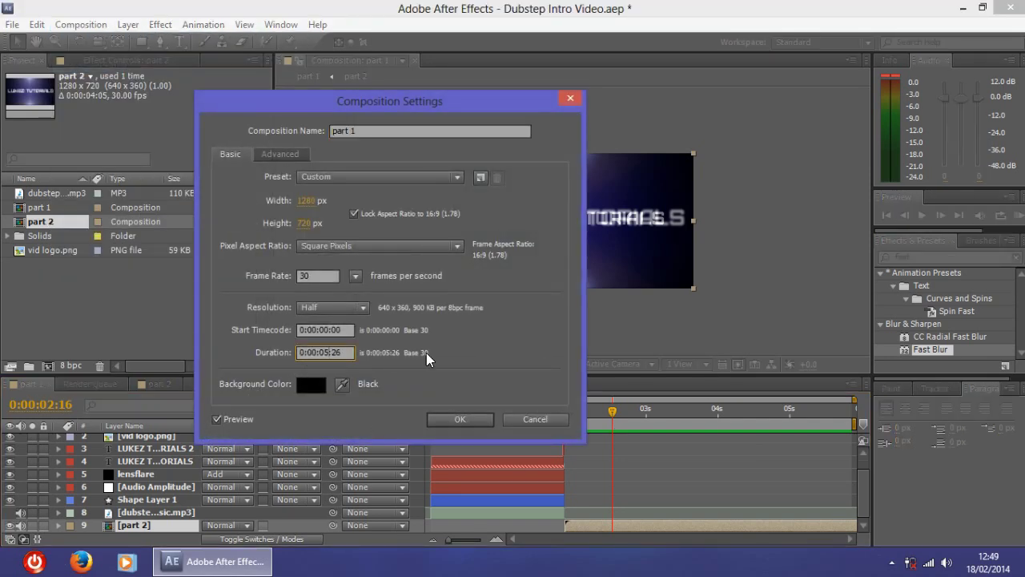
pyautogui.press('BackSpace')
pyautogui.write('8')
pyautogui.click(451, 419)
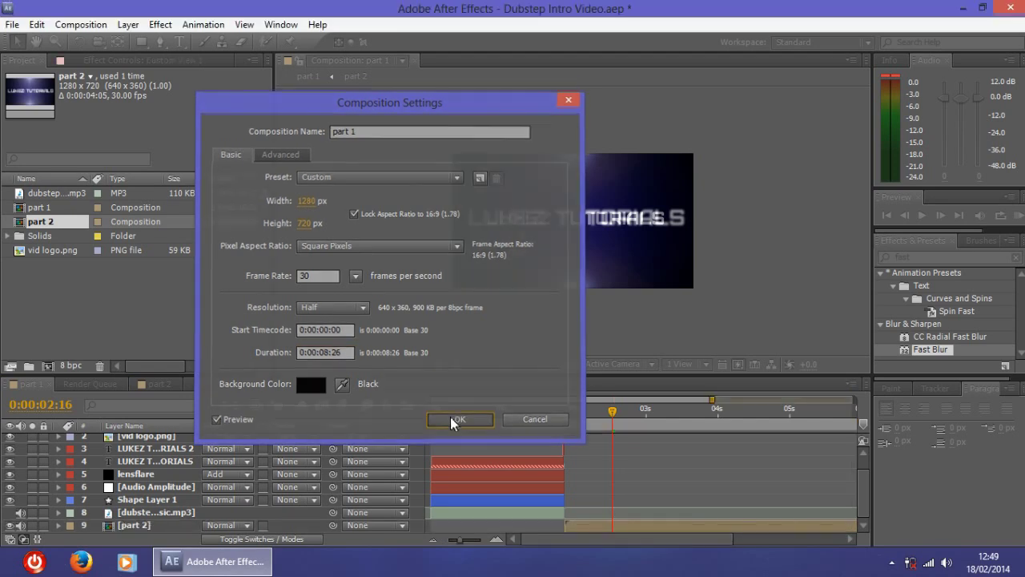
# Shorten part 1's work area to the end of the part 2 layer, about 0:00:06:01, and trim the composition to it.
pyautogui.moveTo(623, 540); pyautogui.dragTo(776, 541)
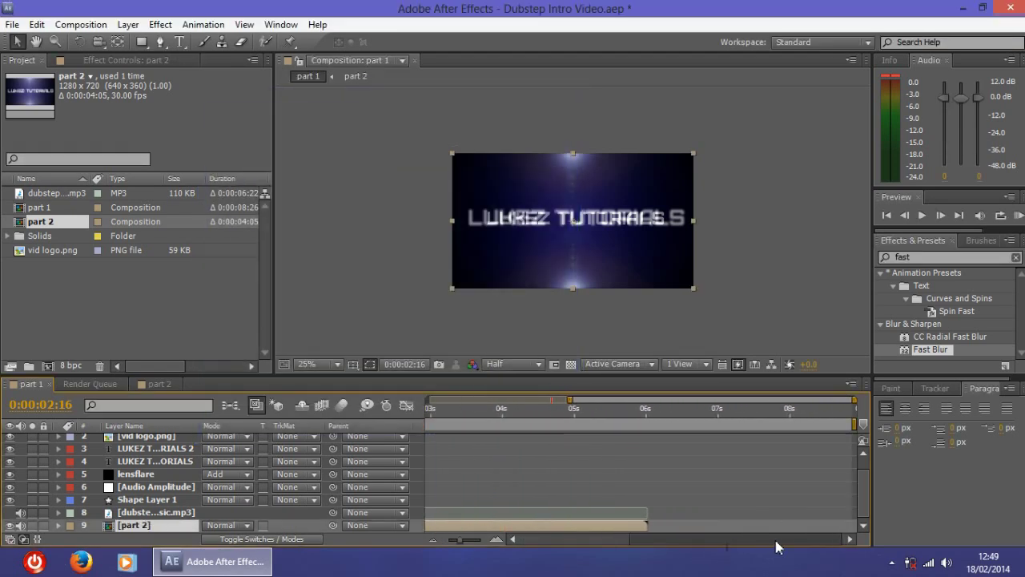
pyautogui.moveTo(854, 423); pyautogui.dragTo(653, 424)
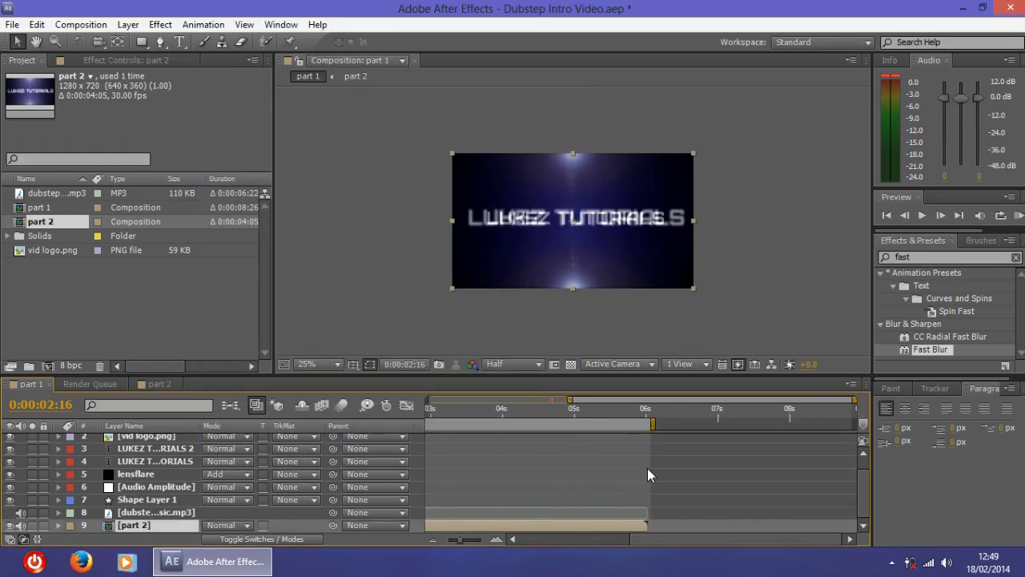
pyautogui.scroll(5, 650, 475)
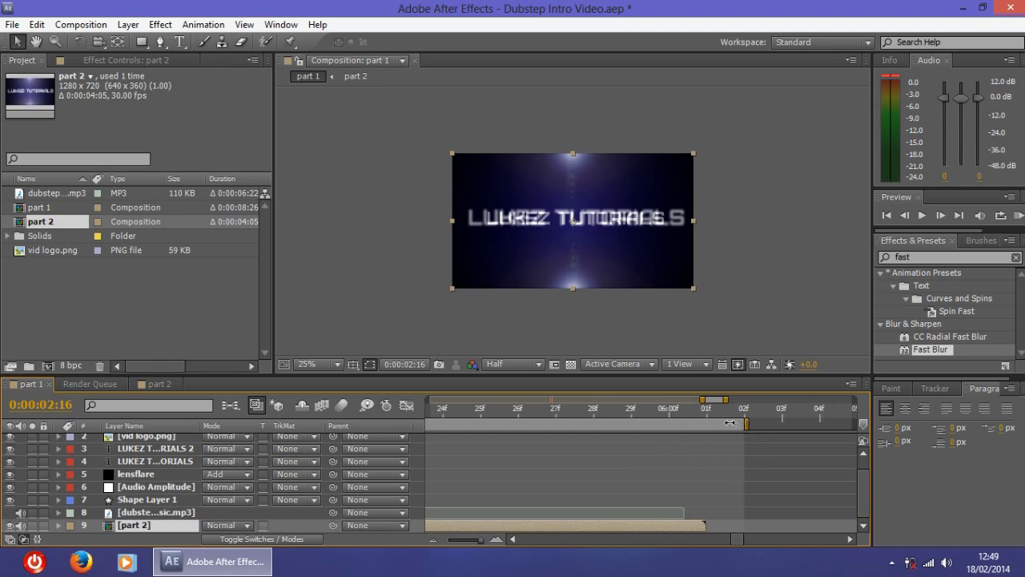
pyautogui.rightClick(643, 422)
pyautogui.click(686, 465)
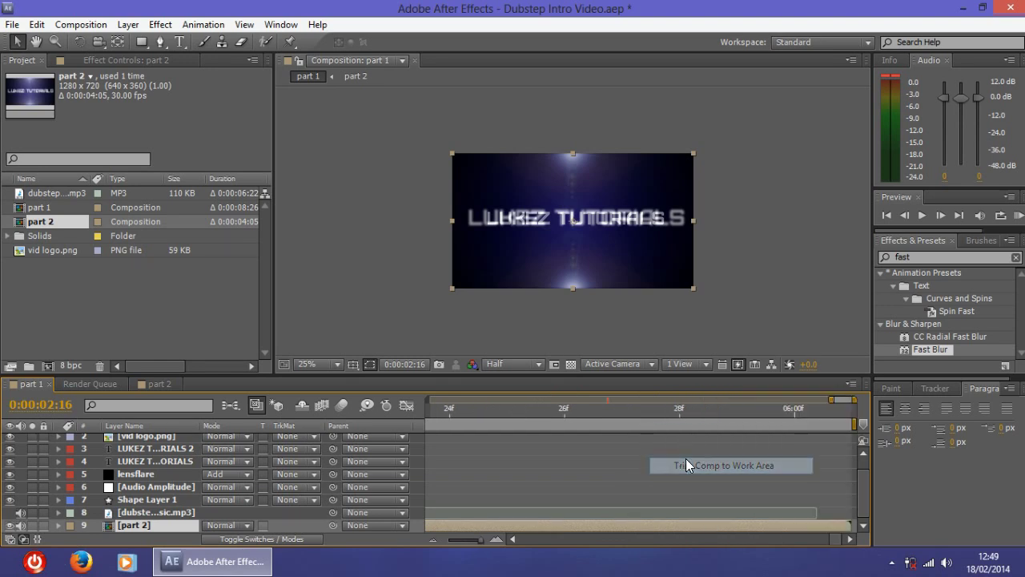
# RAM preview the trimmed part 1 composition, then return to its first frame and save the project.
pyautogui.click(1017, 215)
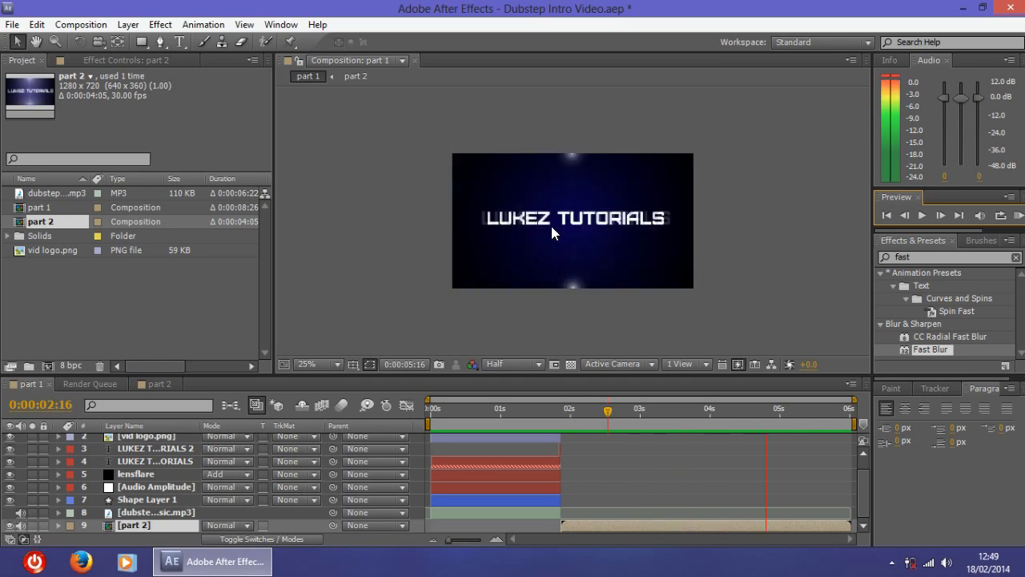
pyautogui.press('space')
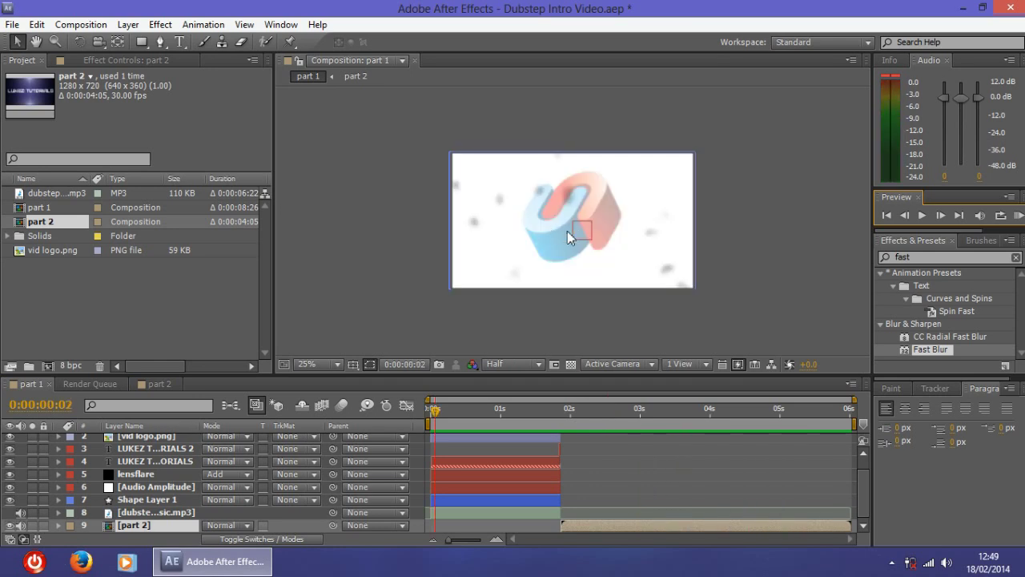
pyautogui.moveTo(433, 412); pyautogui.dragTo(387, 433)
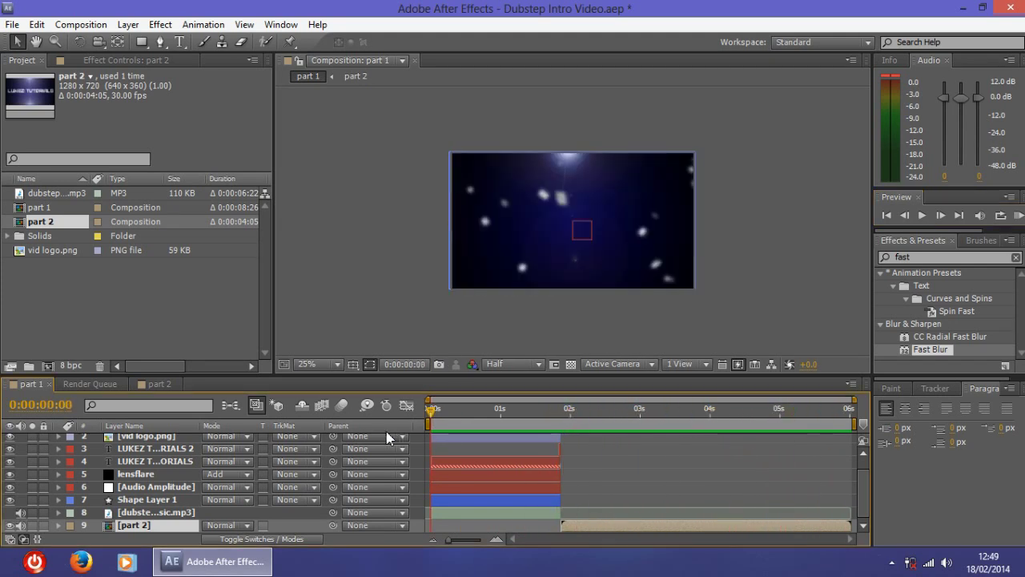
pyautogui.hotkey('ctrl', 's')
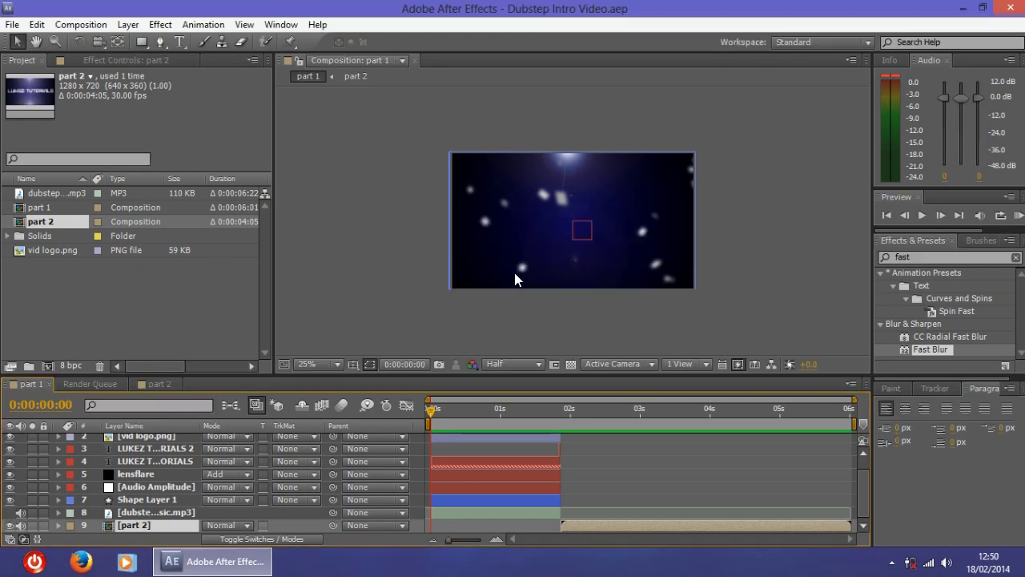
# Add the part 1 composition to the render queue.
pyautogui.click(82, 26)
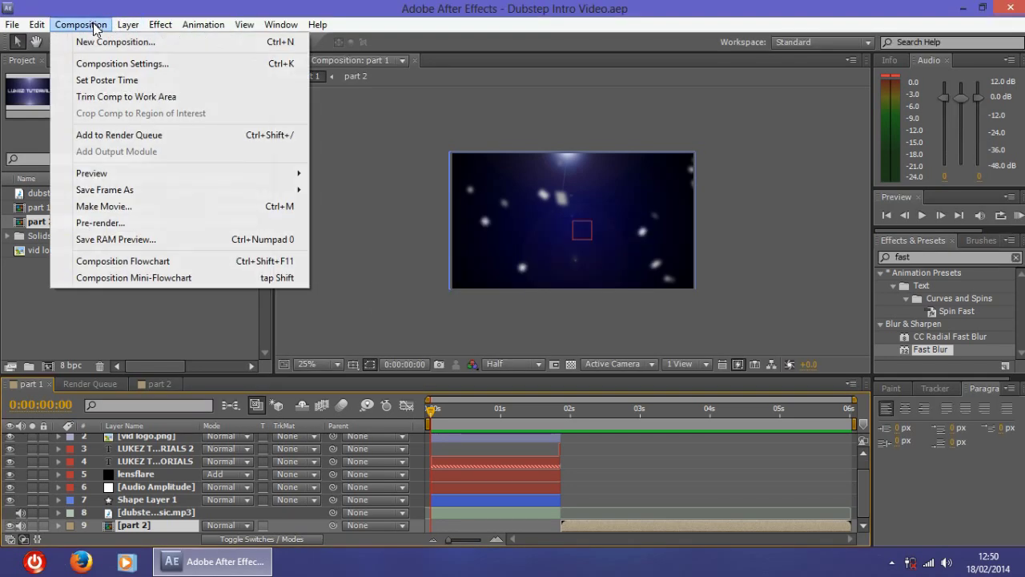
pyautogui.click(83, 26)
pyautogui.click(83, 27)
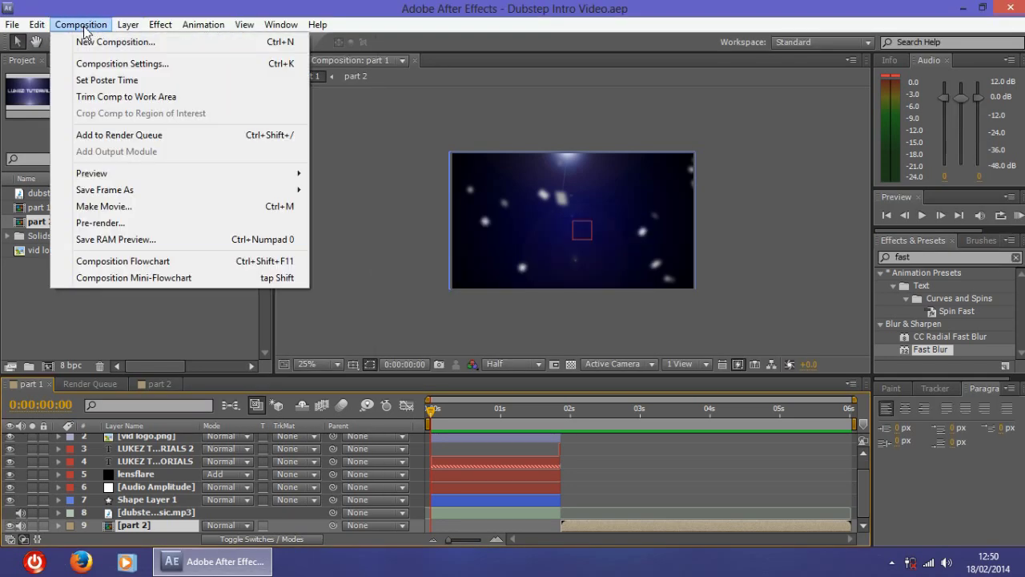
pyautogui.click(159, 133)
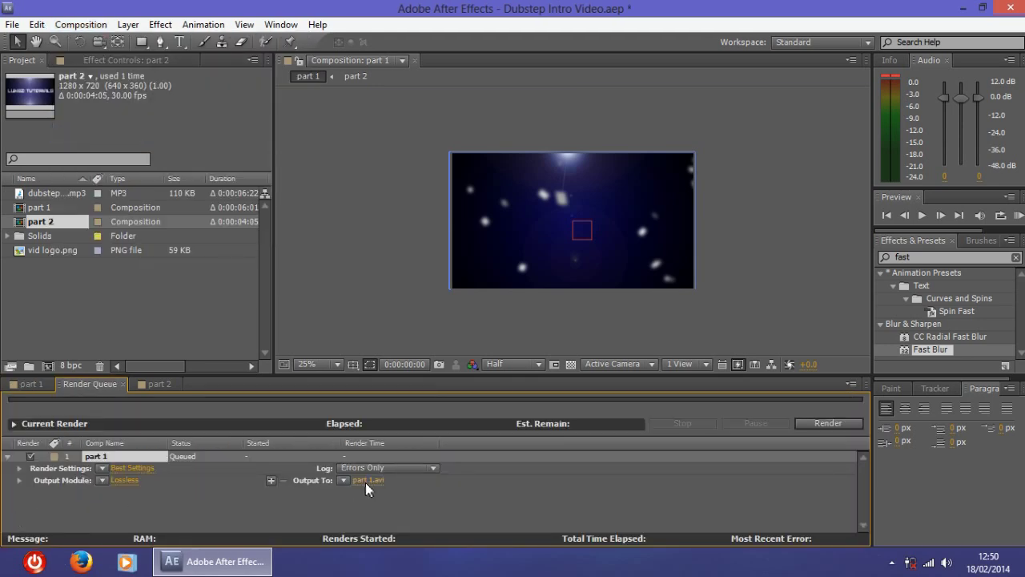
pyautogui.click(365, 483)
pyautogui.click(390, 458)
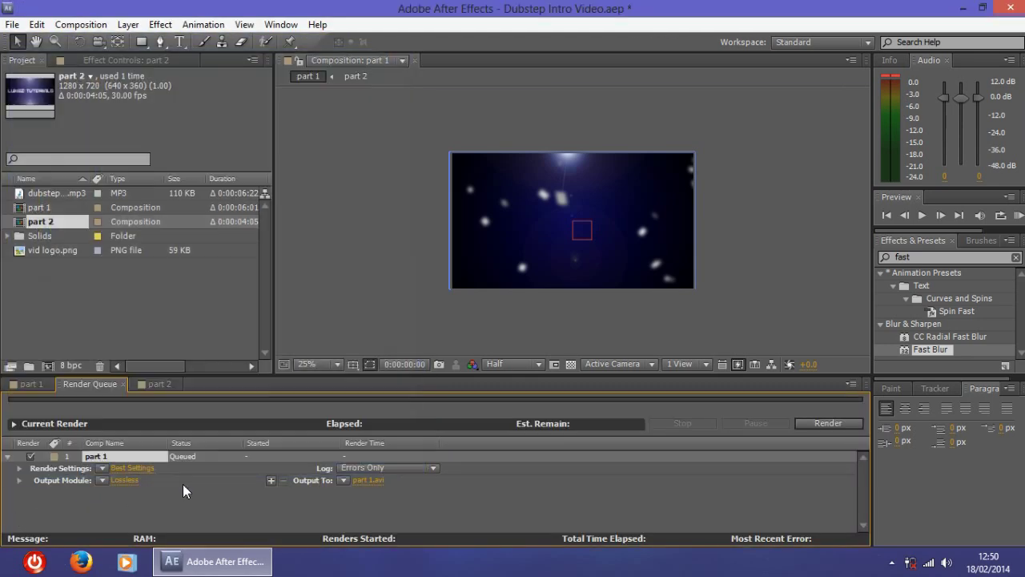
# Set part 1's output module to FLV format with audio output enabled, accepting the FLV options at Best quality.
pyautogui.click(124, 481)
pyautogui.click(476, 97)
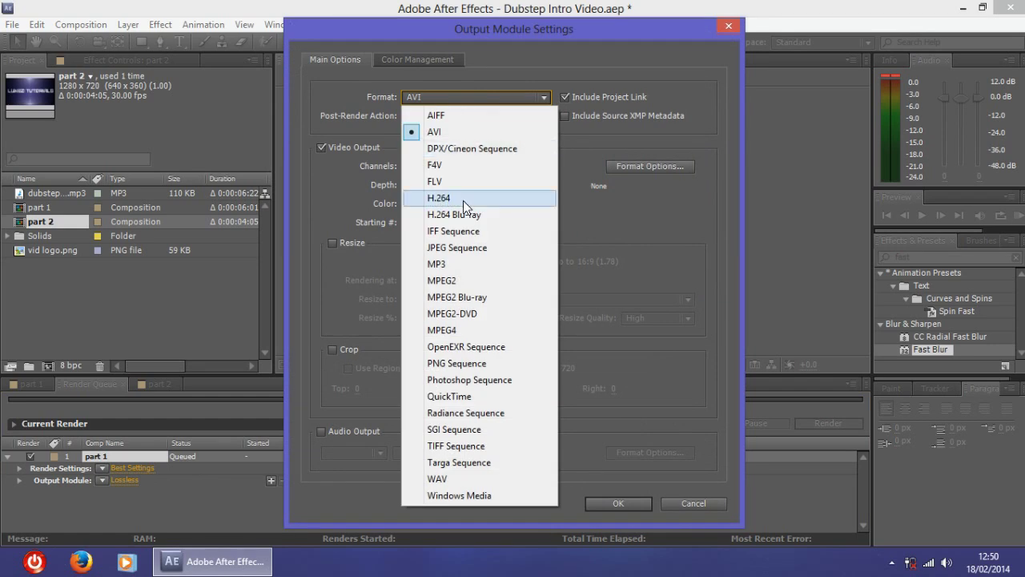
pyautogui.click(449, 182)
pyautogui.click(321, 431)
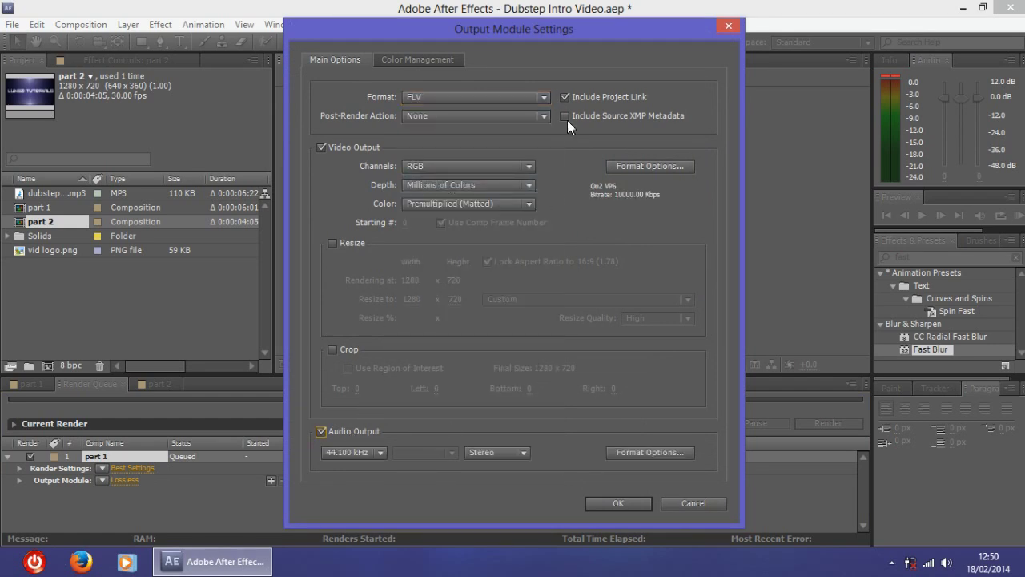
pyautogui.click(641, 162)
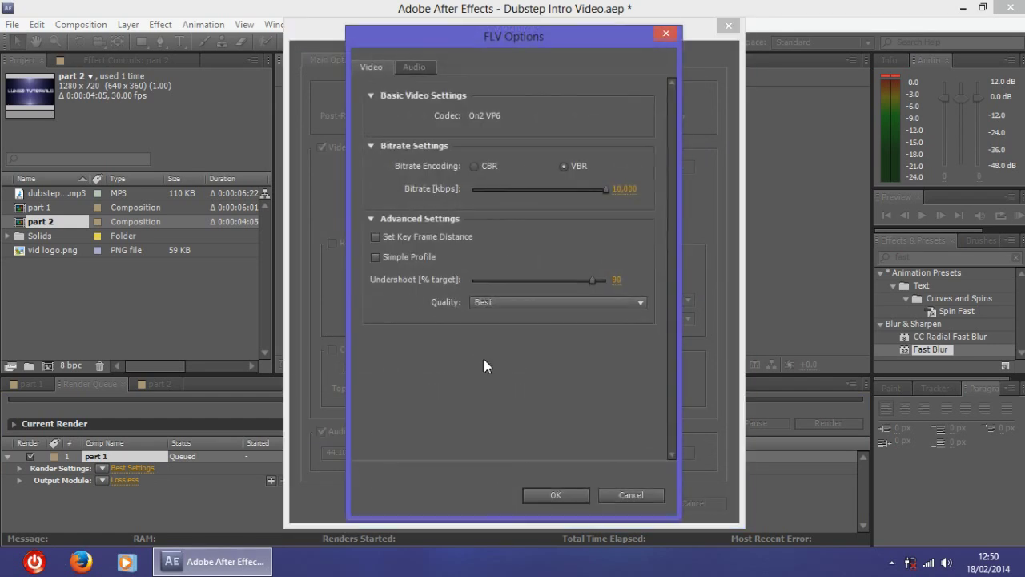
pyautogui.click(561, 495)
pyautogui.click(593, 503)
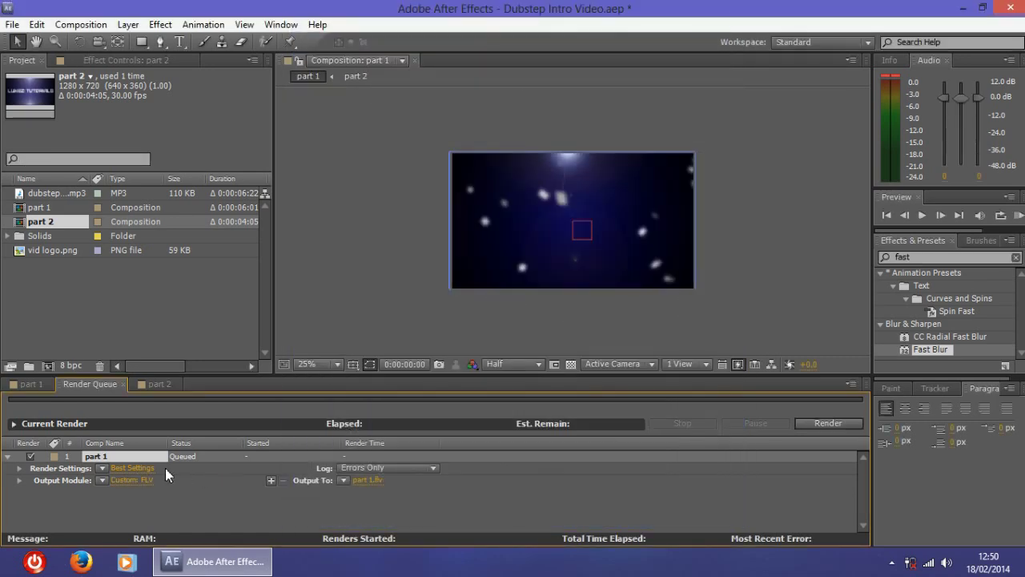
# Configure part 1's render settings to Best quality and Full resolution with the OpenGL renderer enabled.
pyautogui.click(144, 468)
pyautogui.click(396, 114)
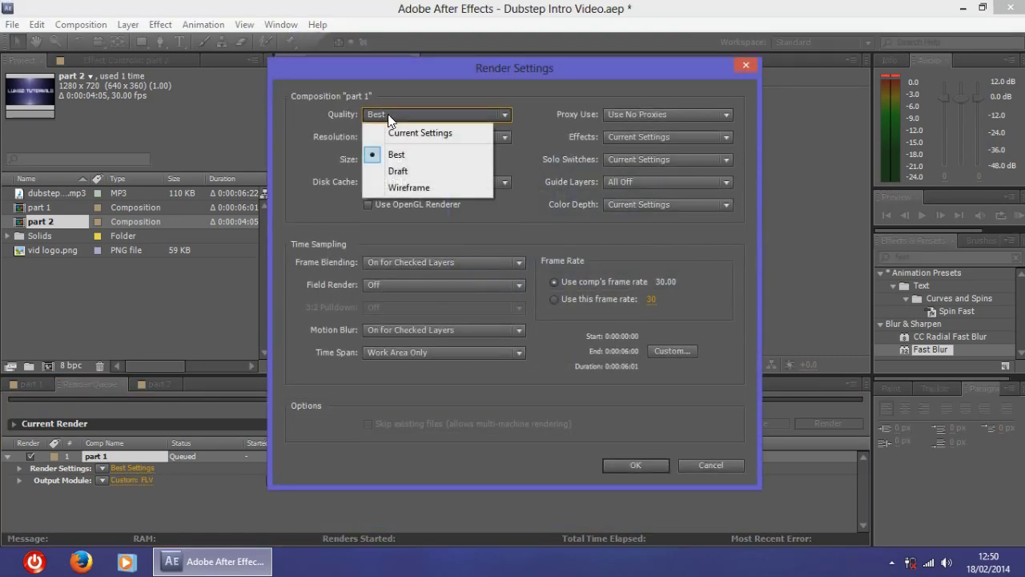
pyautogui.click(393, 151)
pyautogui.click(400, 138)
pyautogui.click(398, 177)
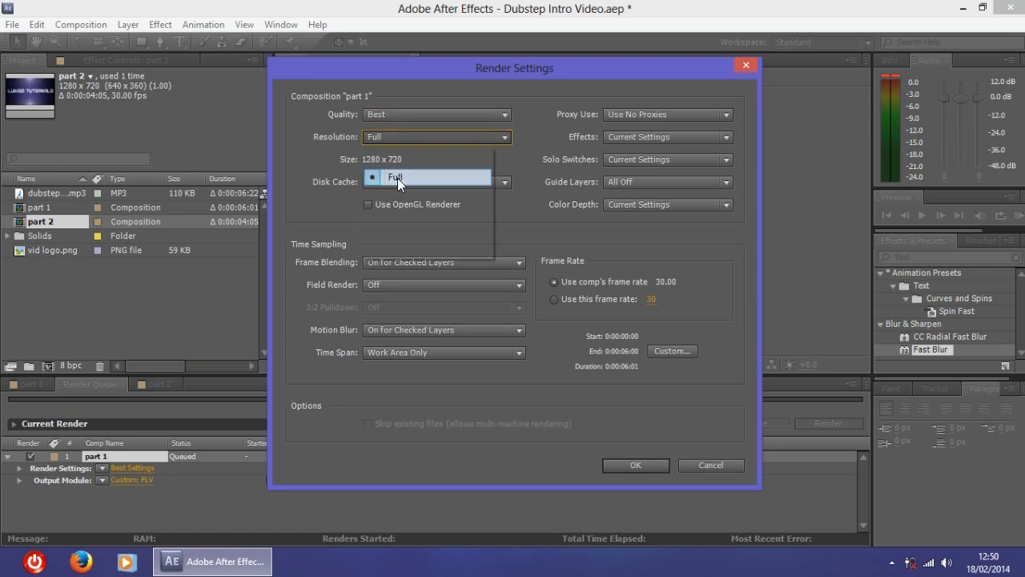
pyautogui.click(367, 205)
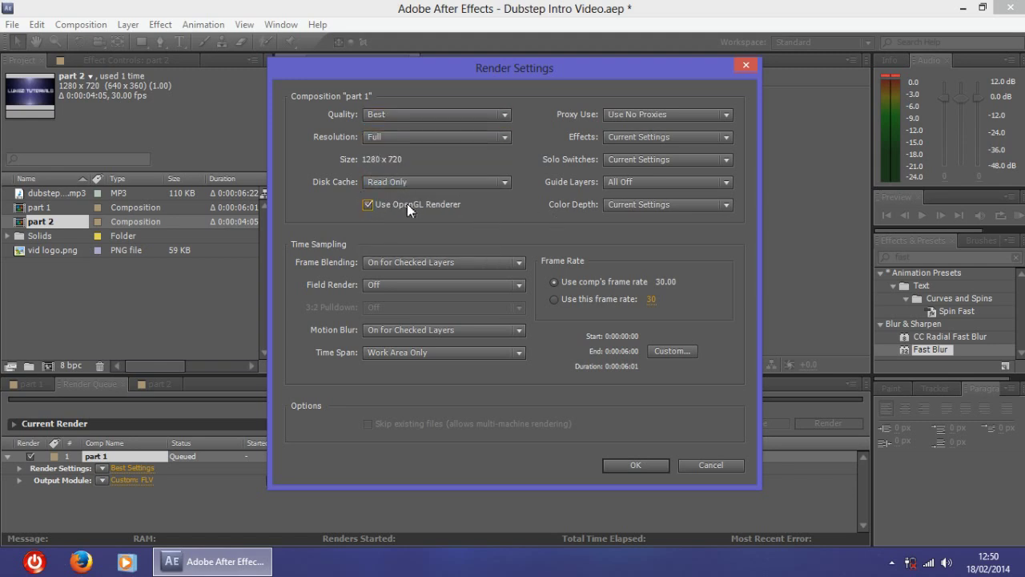
pyautogui.click(653, 466)
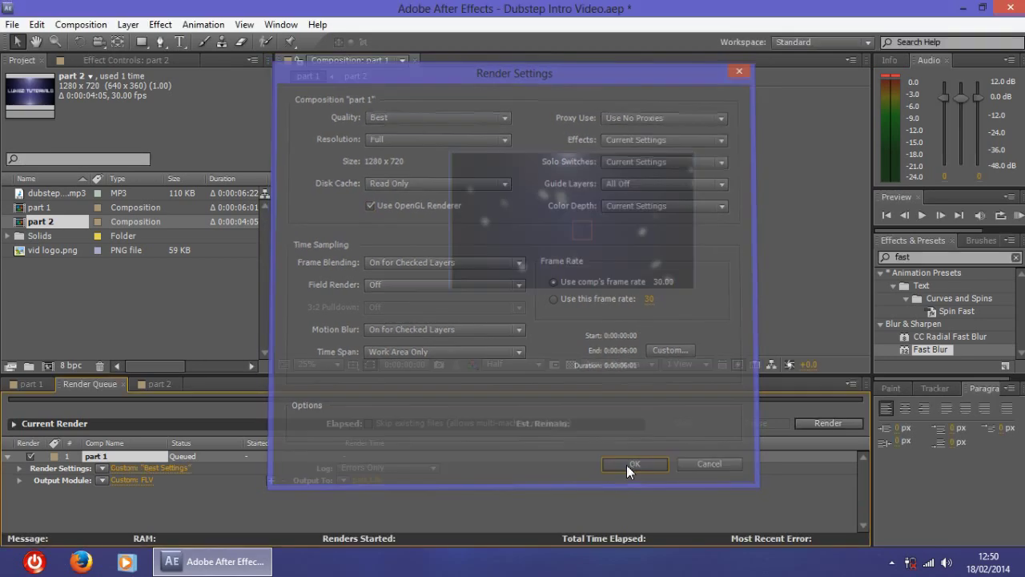
# Set part 1's render output to an FLV file named "Dubstep Intro Video Complete" on the Desktop.
pyautogui.click(370, 480)
pyautogui.click(43, 153)
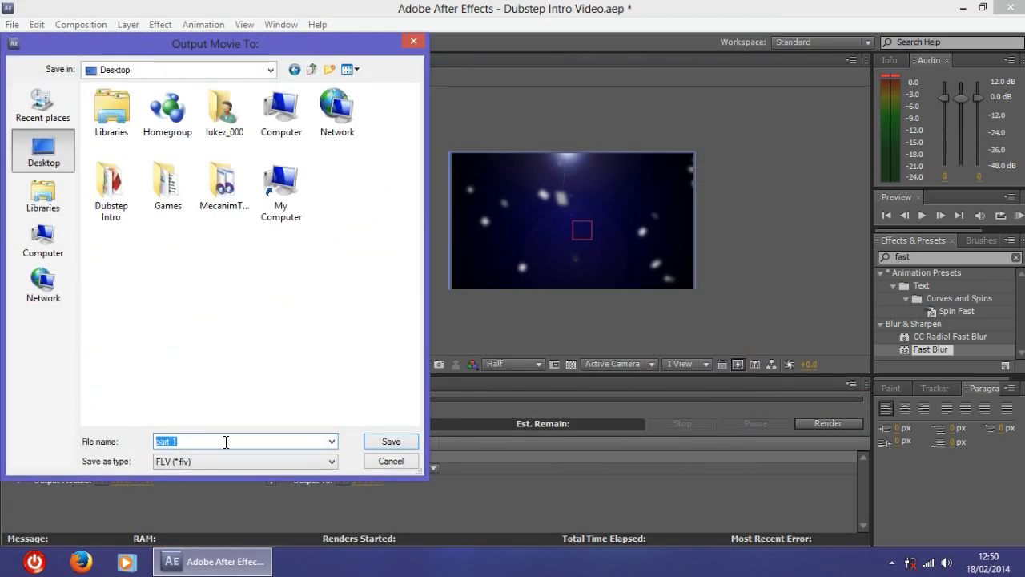
pyautogui.write('Dubste')
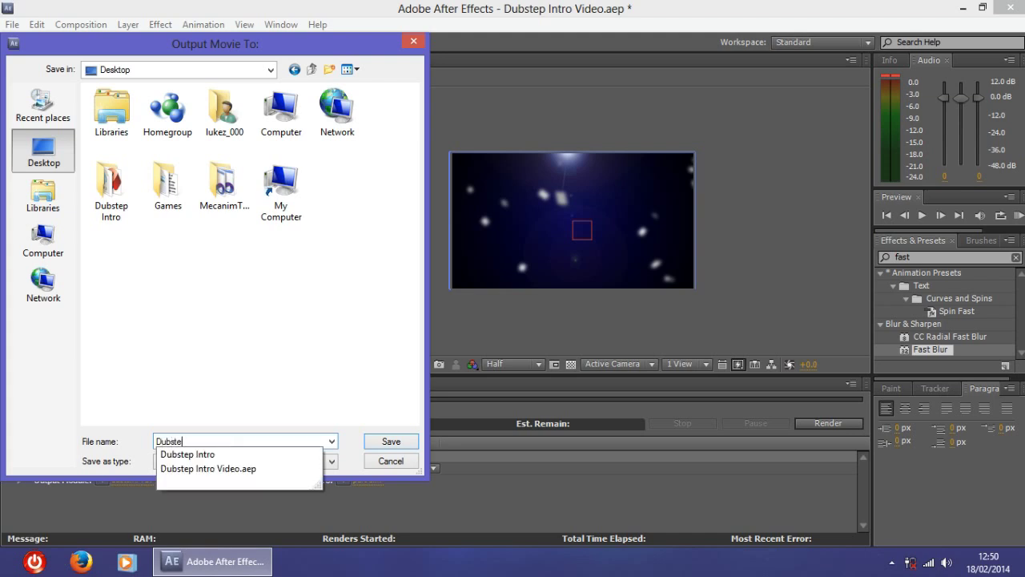
pyautogui.write('p Intro ')
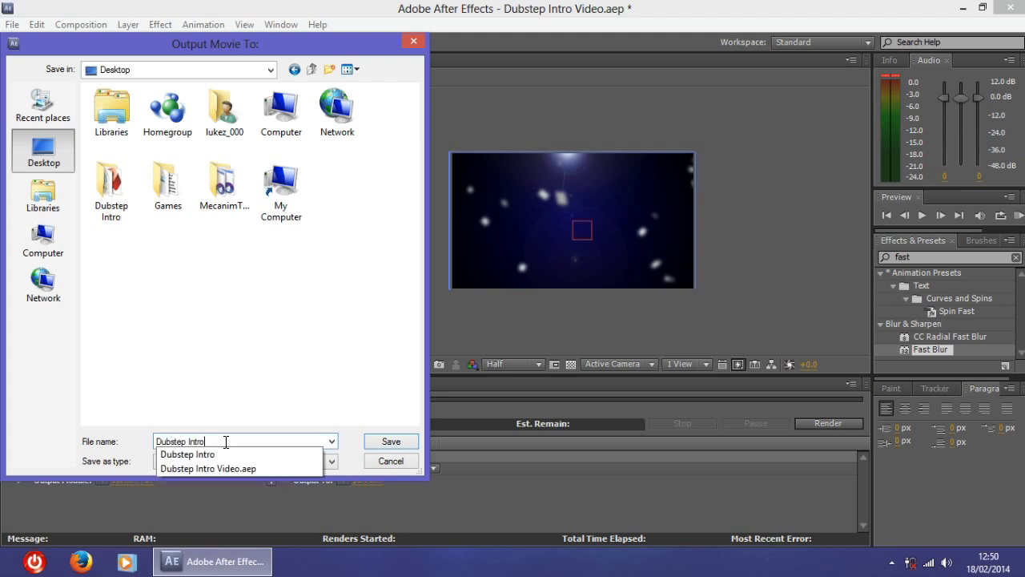
pyautogui.write('Video Complete')
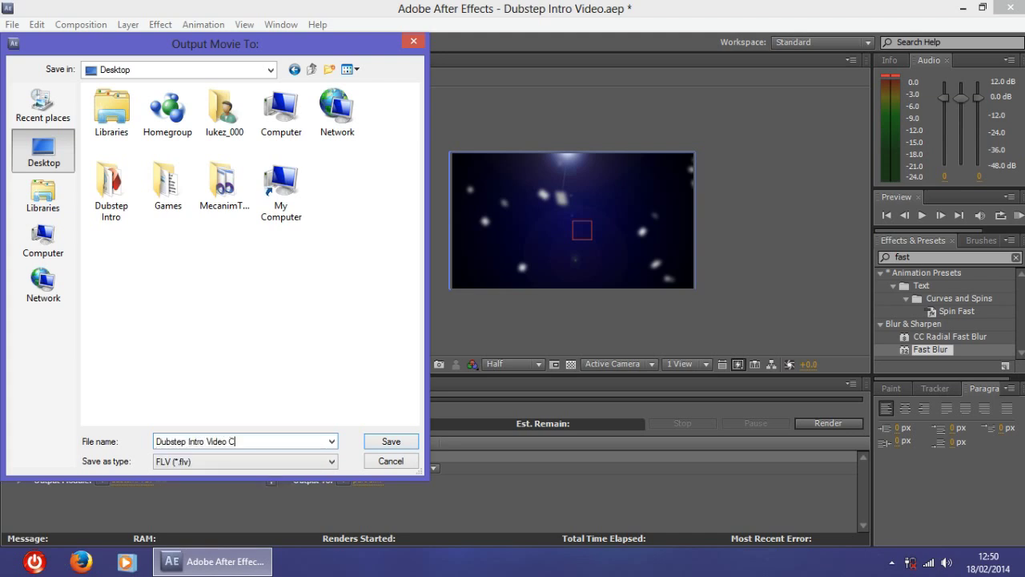
pyautogui.click(387, 443)
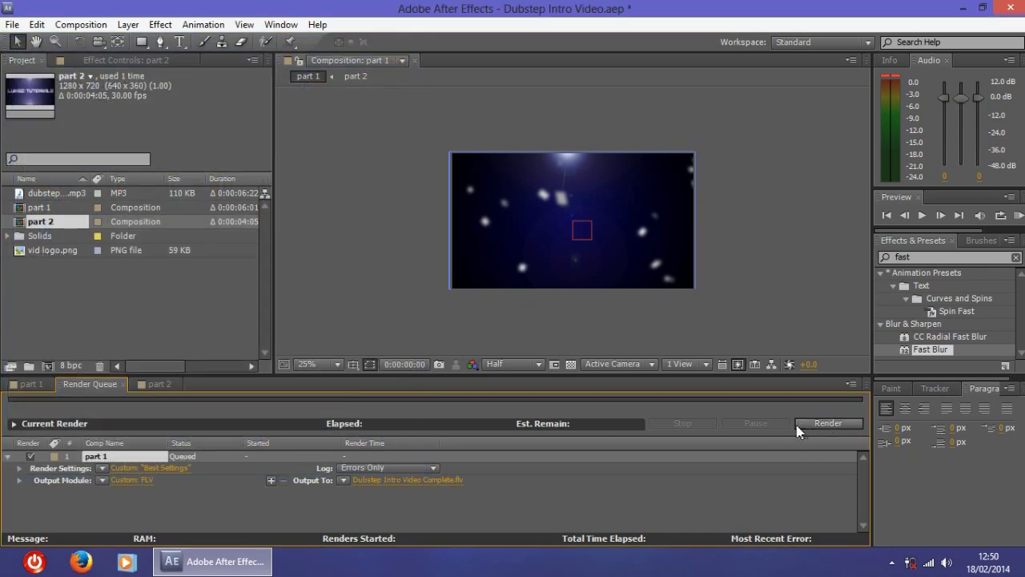